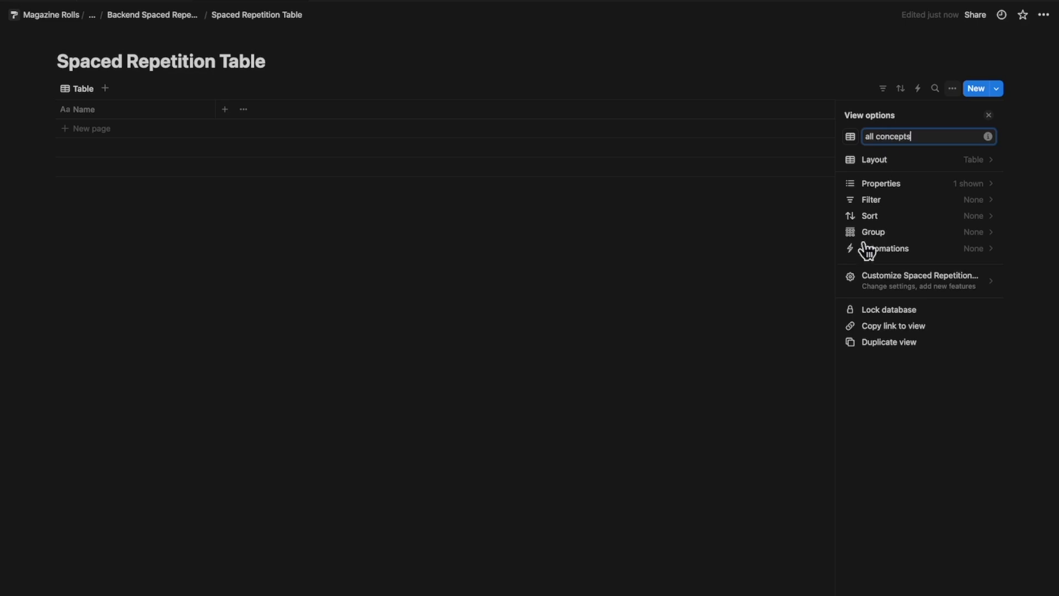
Confirm the view name "all concepts" and rename the table's Name property to Concept.
{"action": "left_click", "coordinate": [726, 390]}
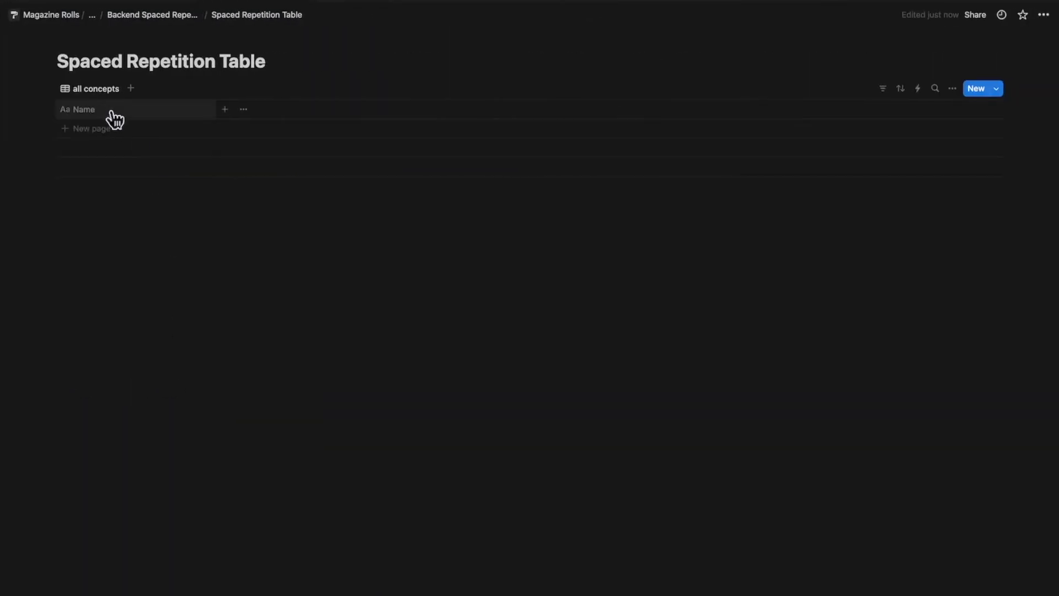
{"action": "left_click", "coordinate": [123, 112]}
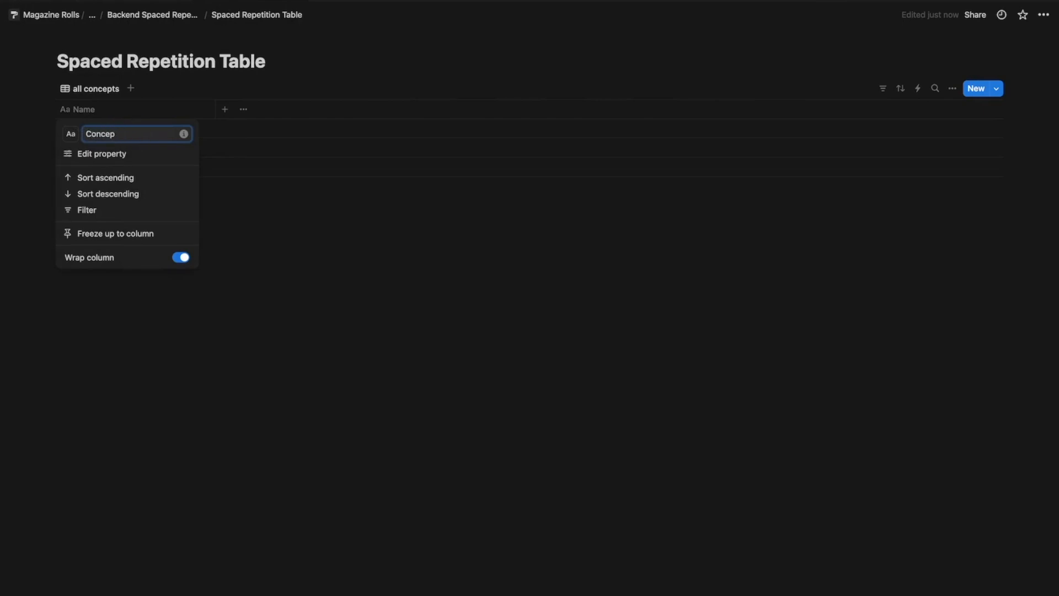
{"action": "left_click", "coordinate": [402, 295]}
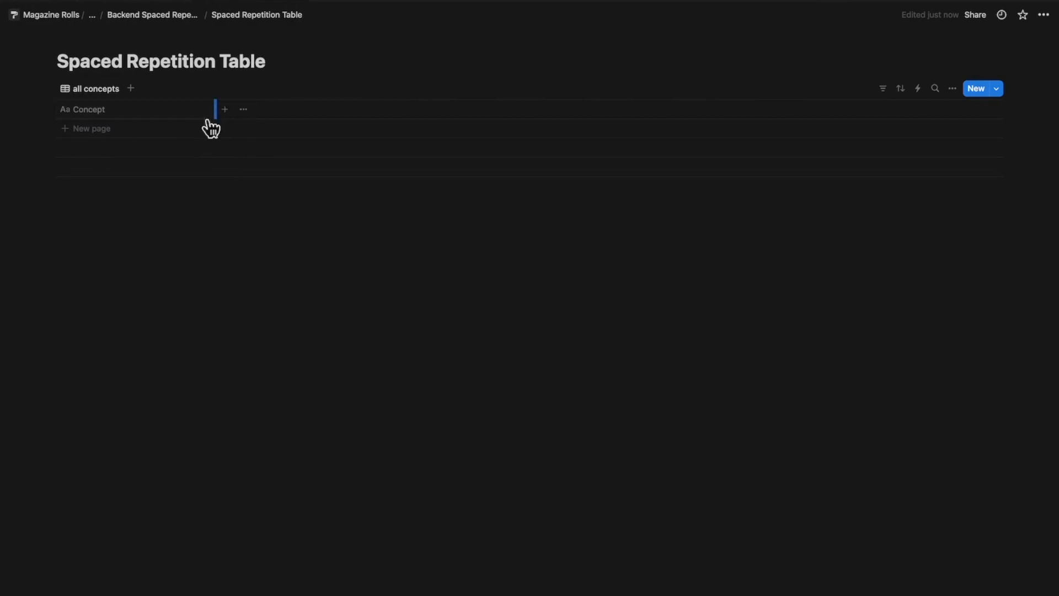
Create a new page in the Spaced Repetition Table and open it as a full page.
{"action": "left_click", "coordinate": [163, 130]}
{"action": "key", "text": "Escape"}
{"action": "left_click", "coordinate": [199, 131]}
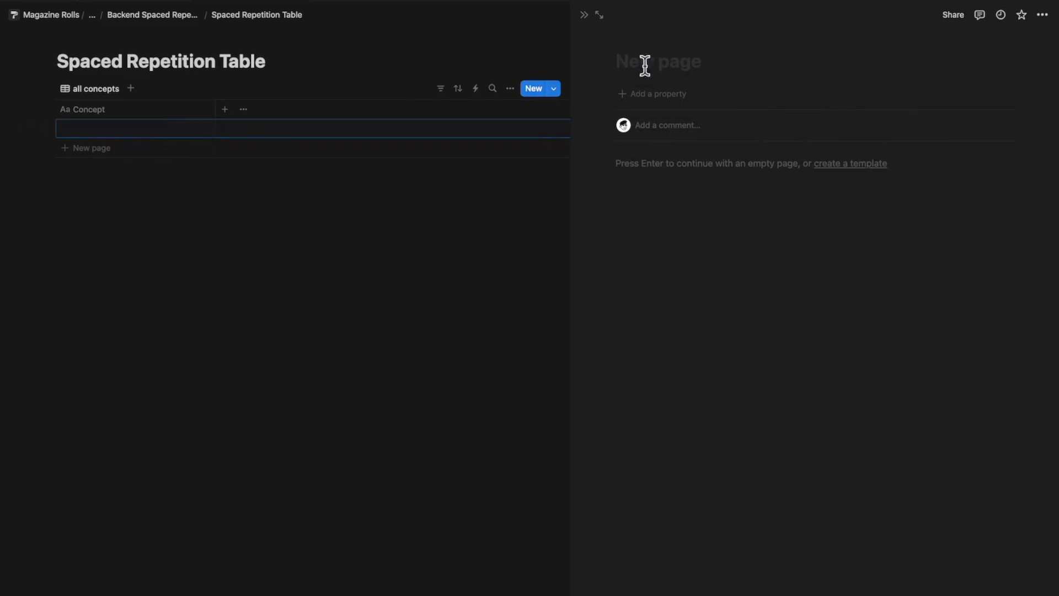
{"action": "left_click", "coordinate": [599, 15]}
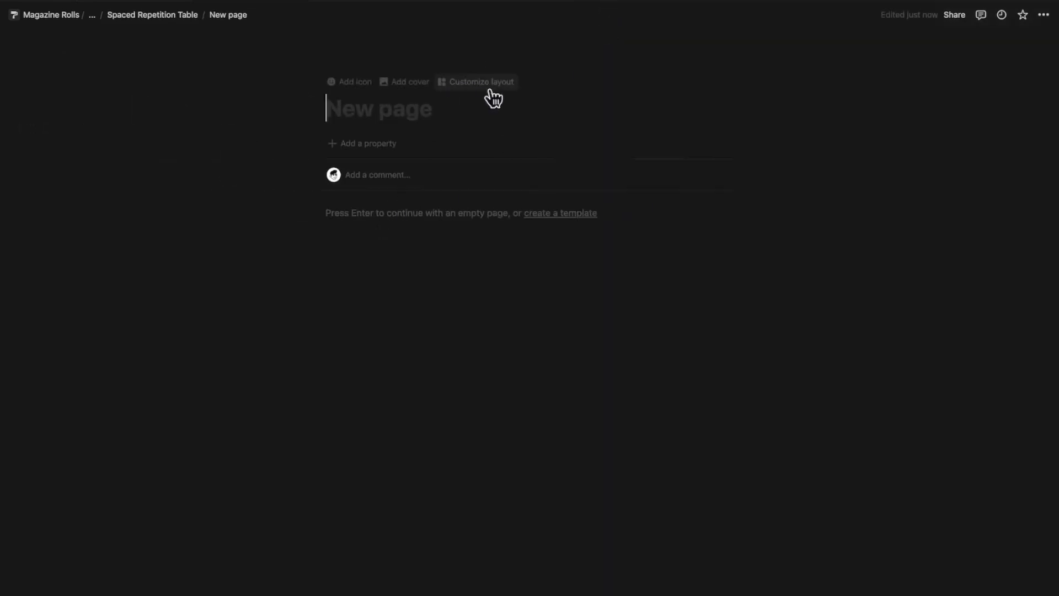
Add a Date property named "First Reviewed" to the new page.
{"action": "left_click", "coordinate": [389, 144]}
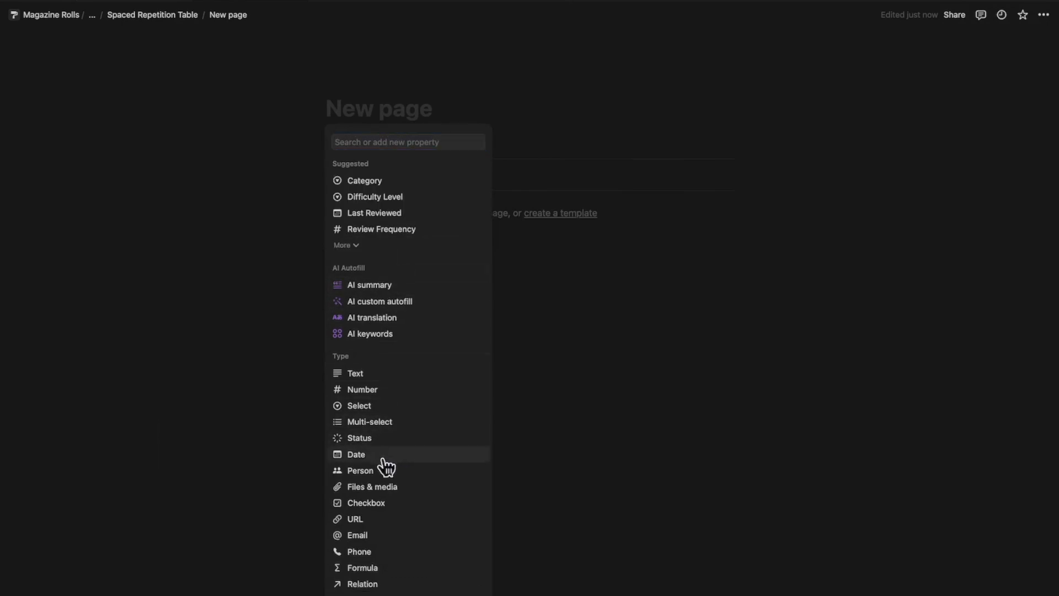
{"action": "left_click", "coordinate": [384, 465]}
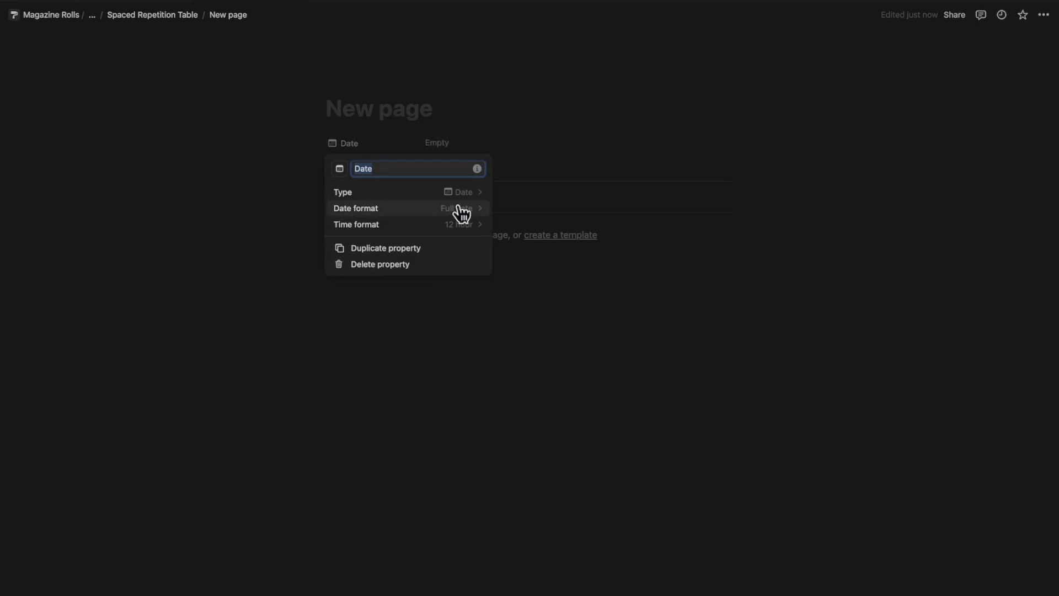
{"action": "type", "text": "First Review"}
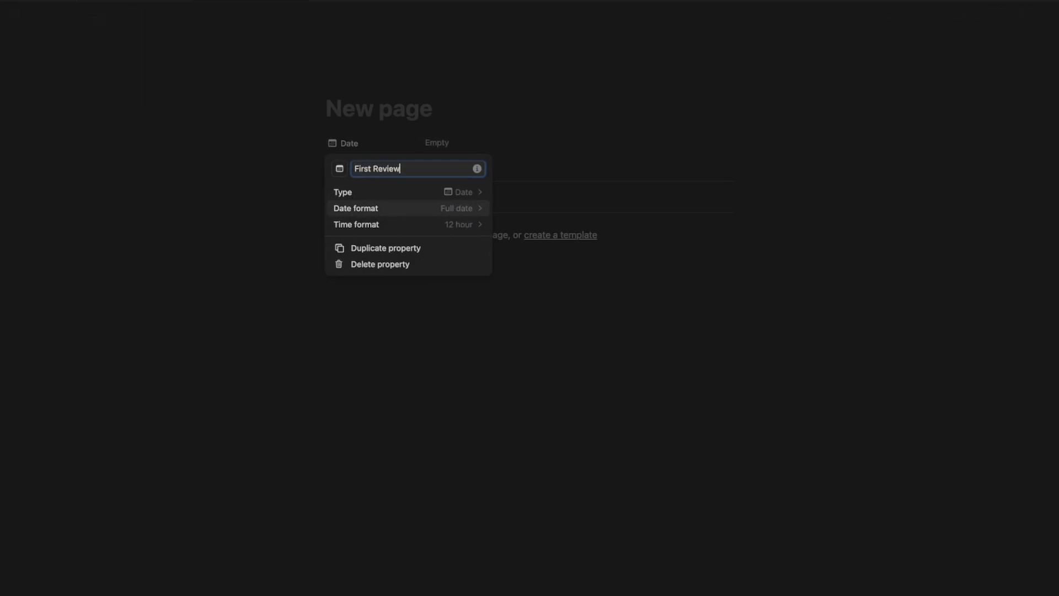
{"action": "left_click", "coordinate": [589, 152]}
Duplicate the First Reviewed date property and rename the copy "1st Session".
{"action": "left_click", "coordinate": [359, 146]}
{"action": "left_click", "coordinate": [374, 220]}
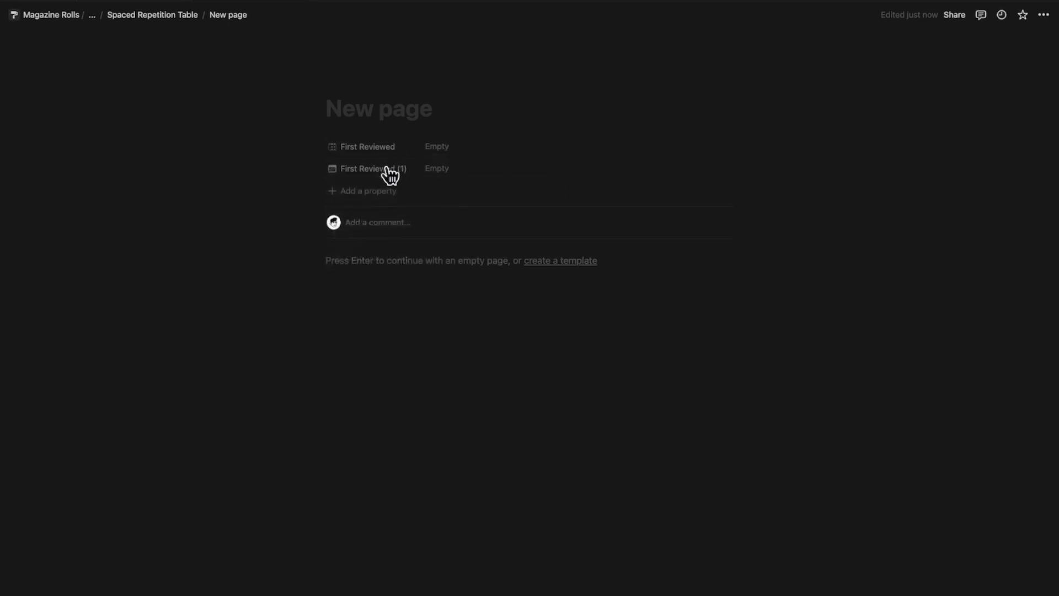
{"action": "left_click", "coordinate": [380, 169]}
{"action": "left_click", "coordinate": [382, 207]}
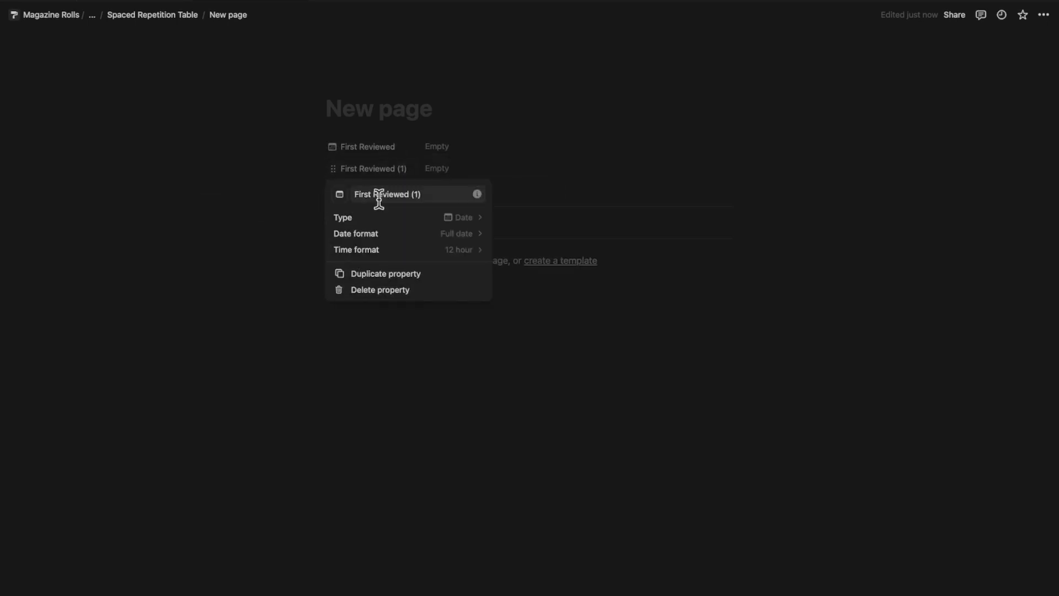
{"action": "left_click", "coordinate": [382, 194]}
{"action": "type", "text": "1st Sessio"}
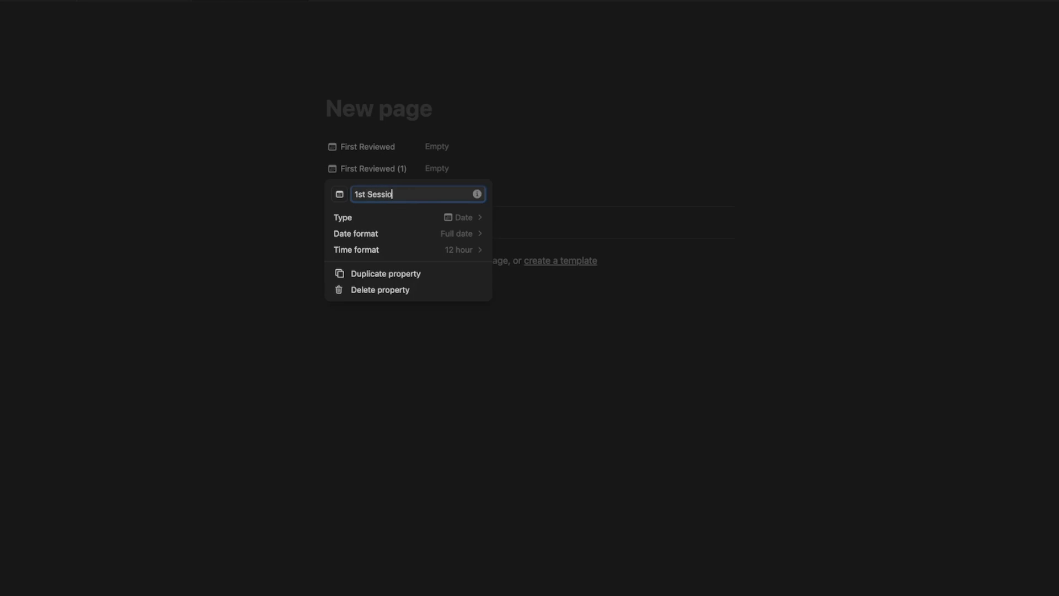
{"action": "left_click", "coordinate": [483, 157]}
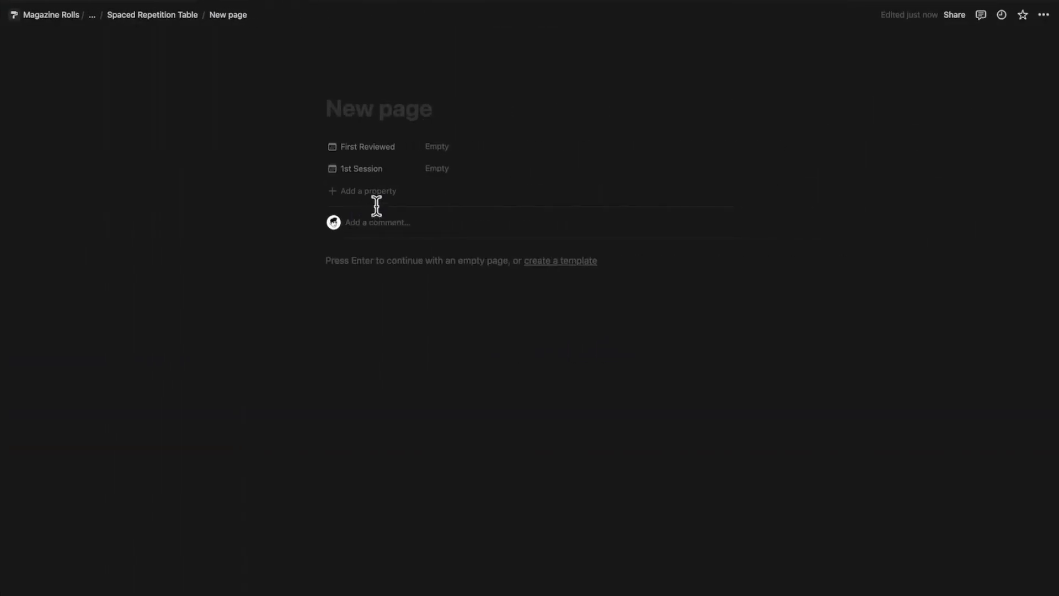
Duplicate the 1st Session date property until there are four additional copies below it.
{"action": "left_click", "coordinate": [374, 193]}
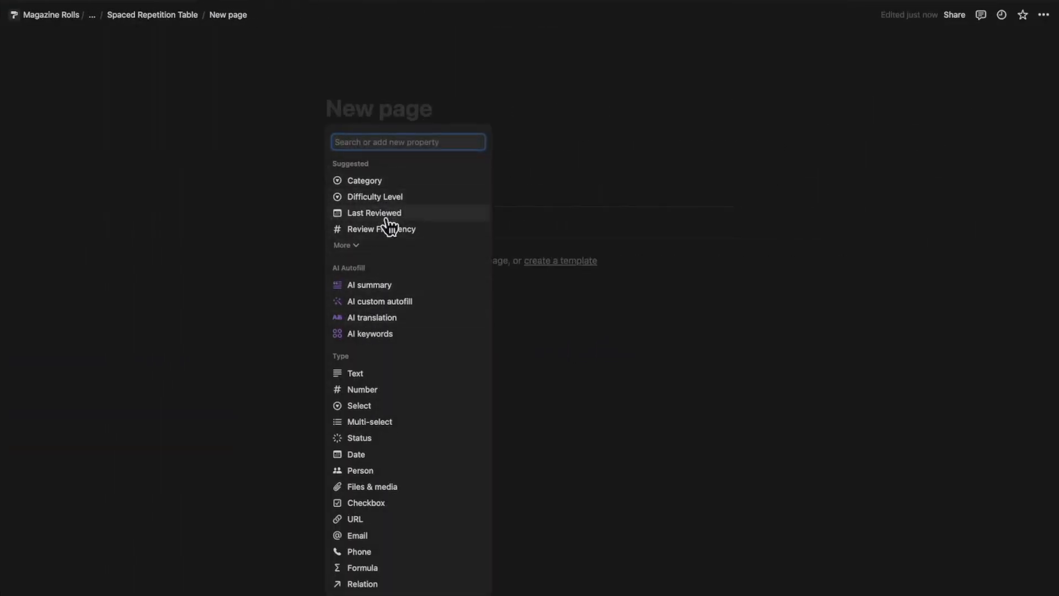
{"action": "left_click", "coordinate": [307, 205]}
{"action": "left_click", "coordinate": [362, 175]}
{"action": "left_click", "coordinate": [391, 248]}
{"action": "left_click", "coordinate": [379, 193]}
{"action": "left_click", "coordinate": [394, 268]}
{"action": "left_click", "coordinate": [386, 213]}
{"action": "left_click", "coordinate": [392, 291]}
{"action": "left_click", "coordinate": [386, 236]}
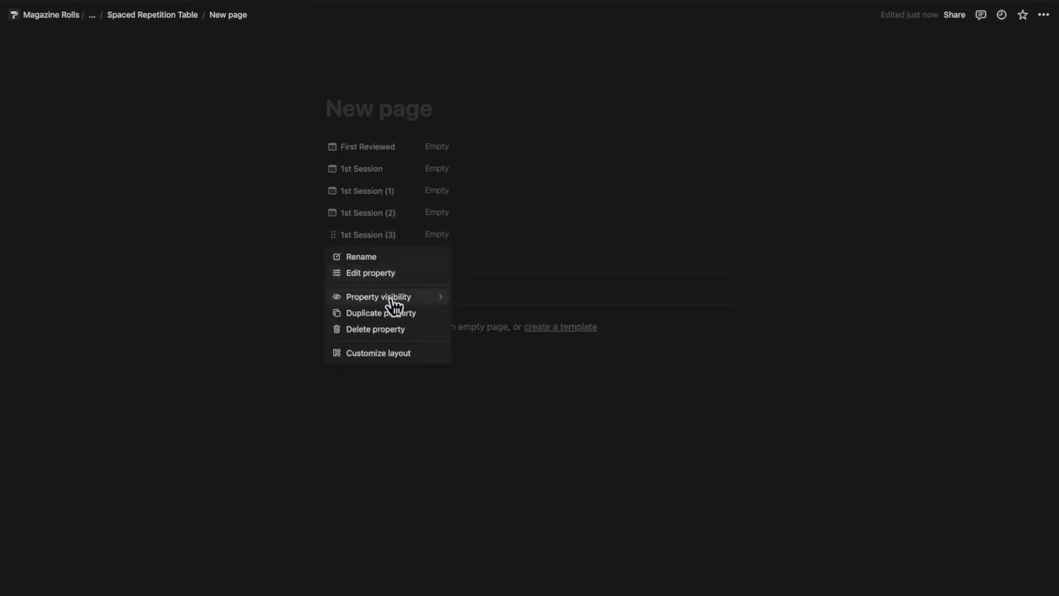
{"action": "left_click", "coordinate": [393, 312]}
Rename the 1st Session (1) property to "2nd Session".
{"action": "left_click", "coordinate": [384, 202]}
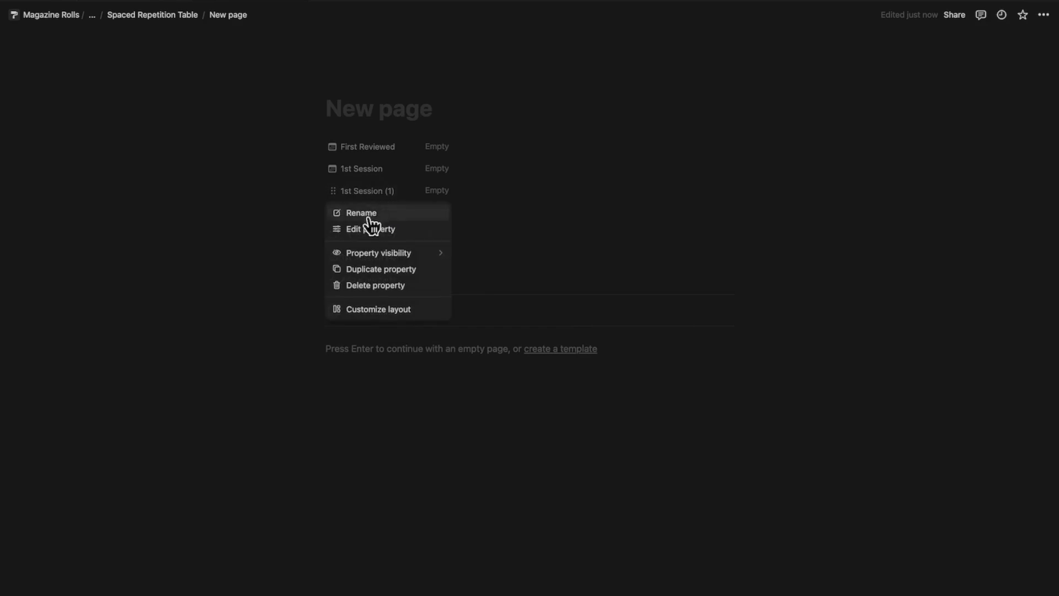
{"action": "left_click", "coordinate": [368, 217]}
{"action": "type", "text": "2nd Session"}
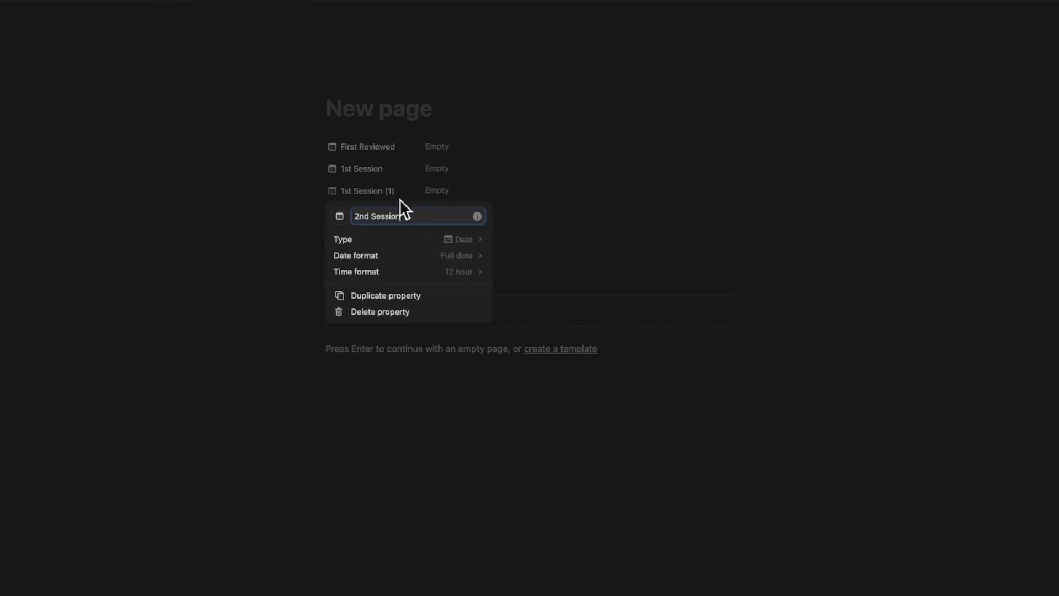
{"action": "key", "text": "Return"}
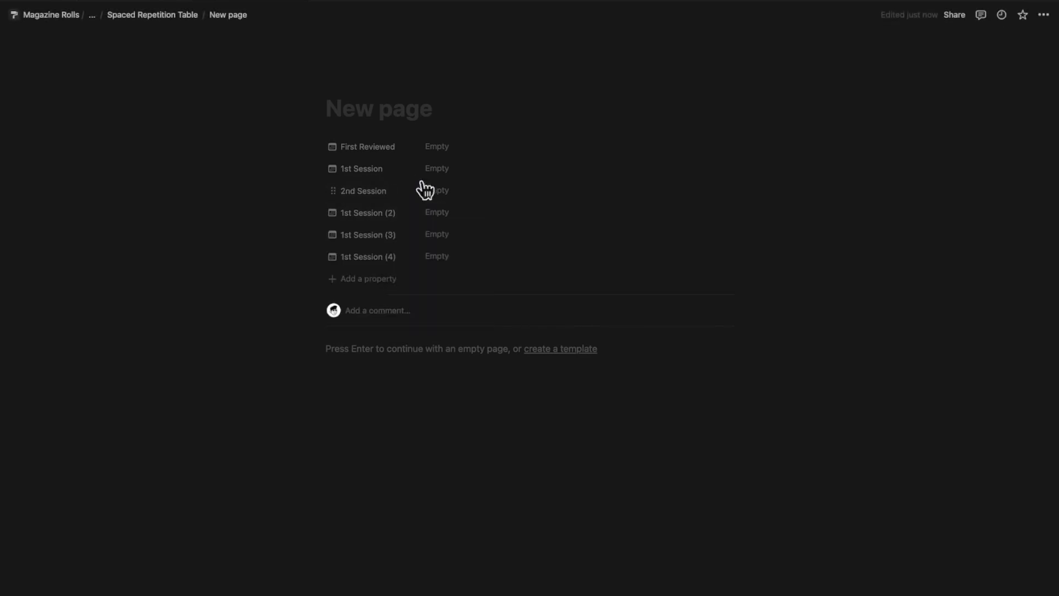
Rename the 1st Session (2) property to "3rd Session".
{"action": "left_click", "coordinate": [378, 217]}
{"action": "left_click", "coordinate": [381, 251]}
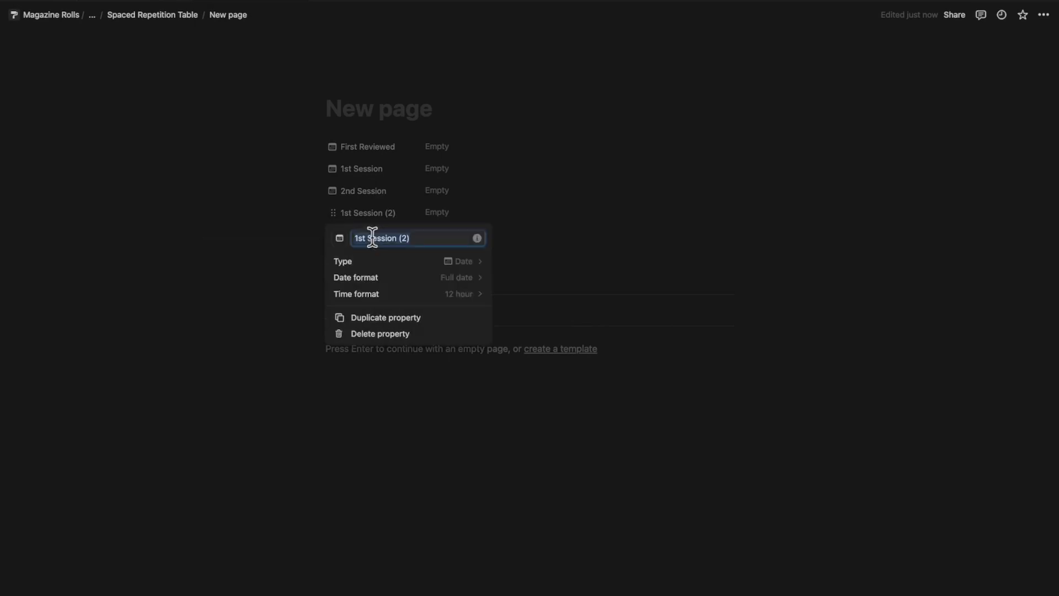
{"action": "type", "text": "3rd S"}
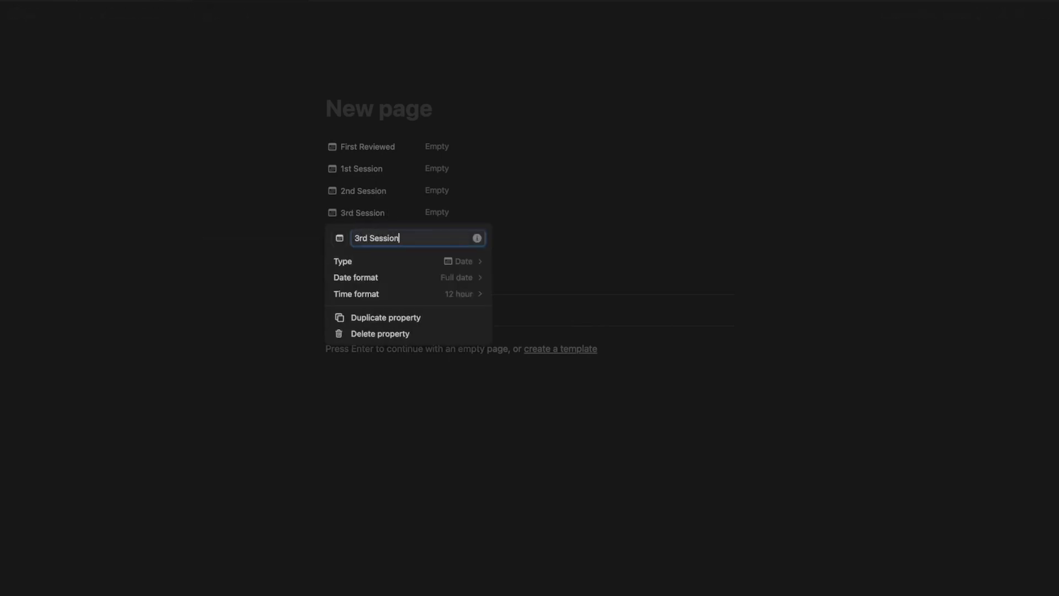
{"action": "key", "text": "Return"}
Rename the 1st Session (3) property to "Last Session".
{"action": "left_click", "coordinate": [379, 233]}
{"action": "left_click", "coordinate": [399, 271]}
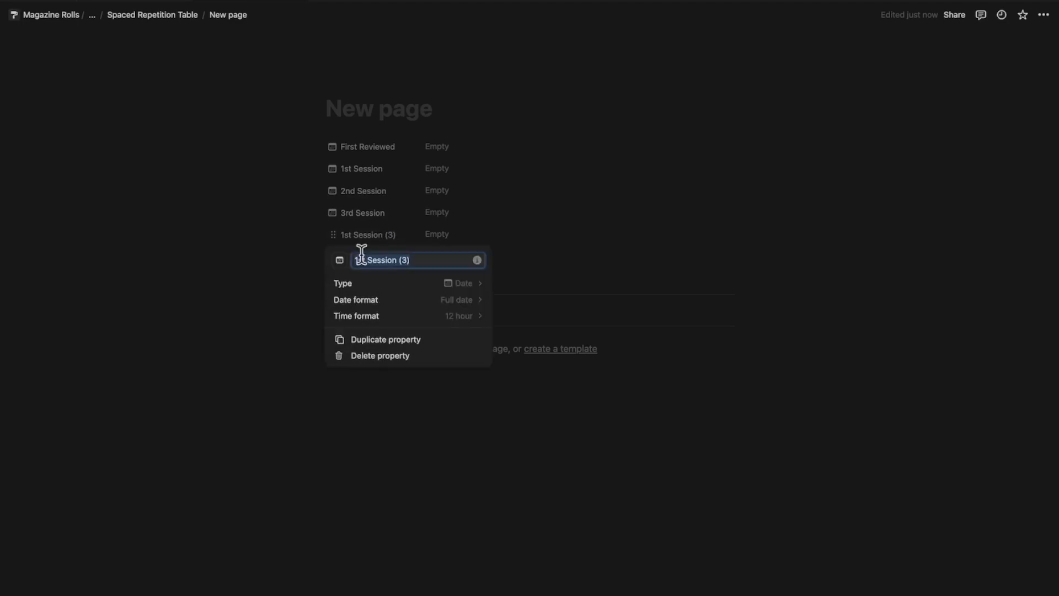
{"action": "type", "text": "Last"}
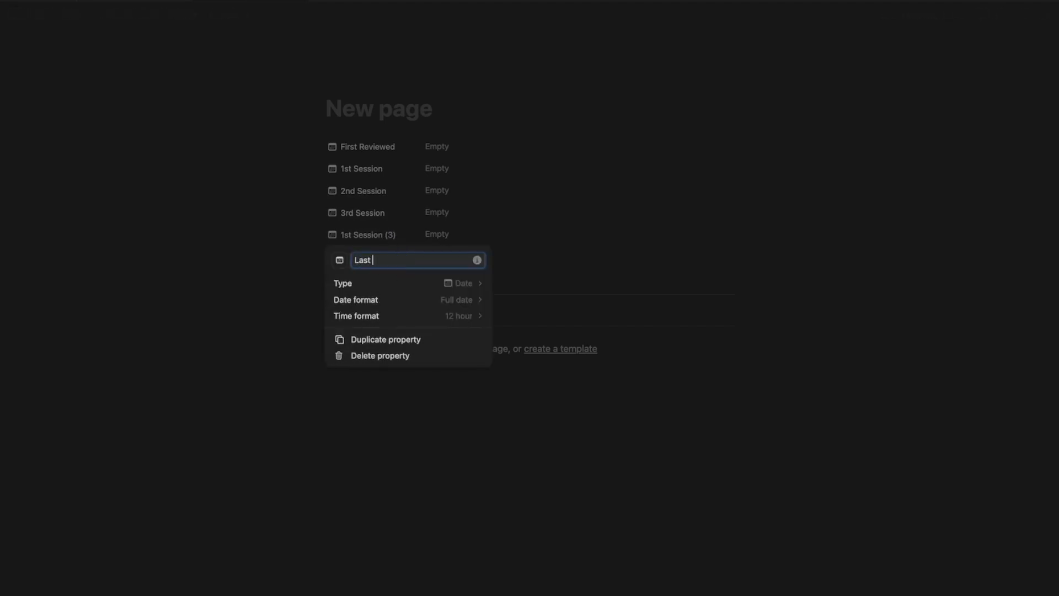
{"action": "type", "text": " Session"}
{"action": "key", "text": "Return"}
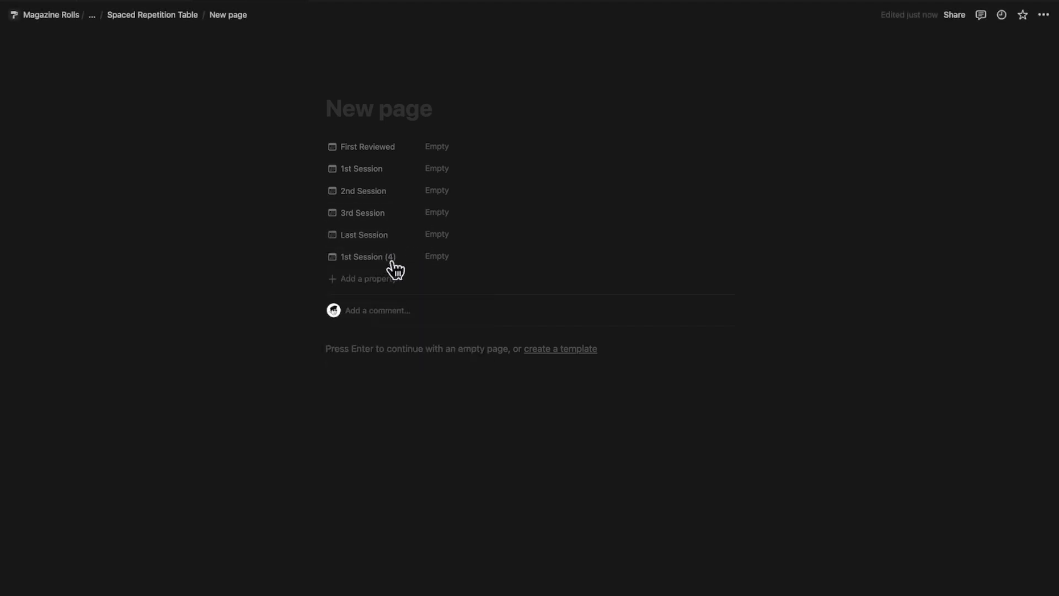
Rename the 1st Session (4) property to "Next Review Date".
{"action": "left_click", "coordinate": [393, 256]}
{"action": "left_click", "coordinate": [368, 271]}
{"action": "type", "text": "Next Review Date"}
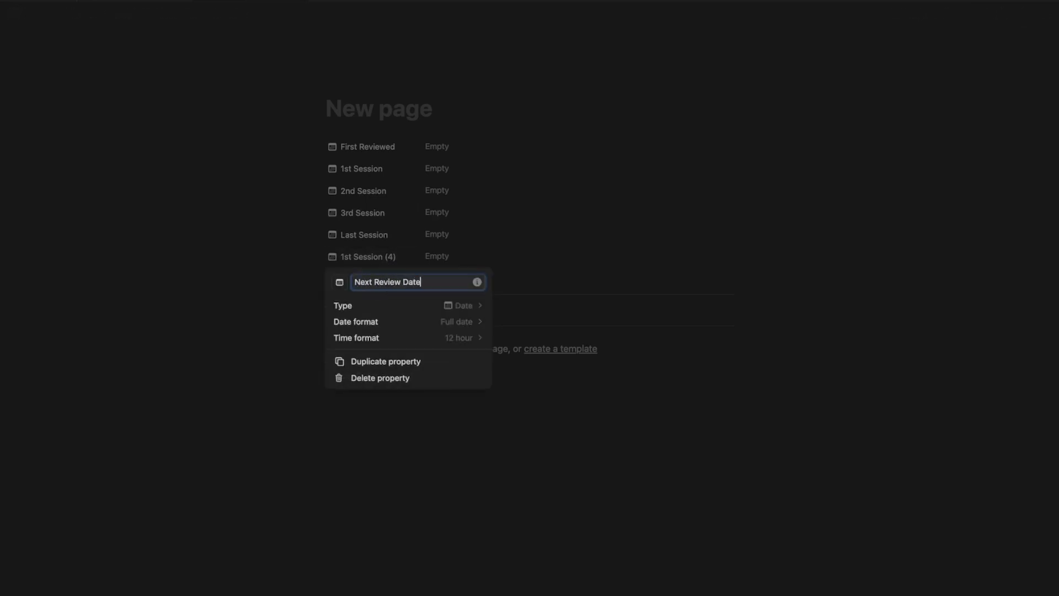
{"action": "left_click", "coordinate": [539, 249]}
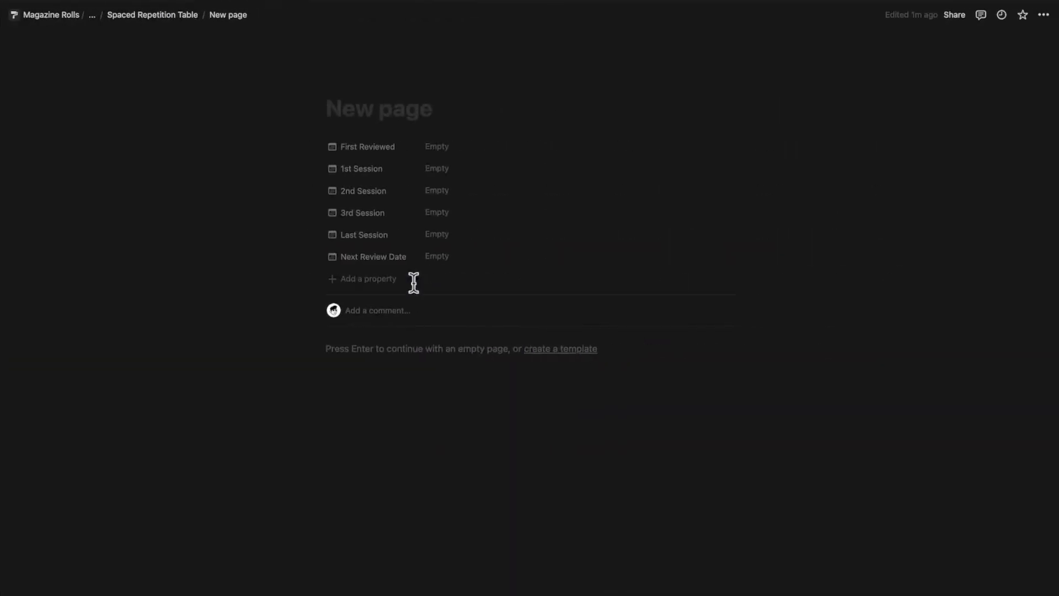
Add a Checkbox property named "Initial Review?" below the date properties.
{"action": "left_click", "coordinate": [386, 280]}
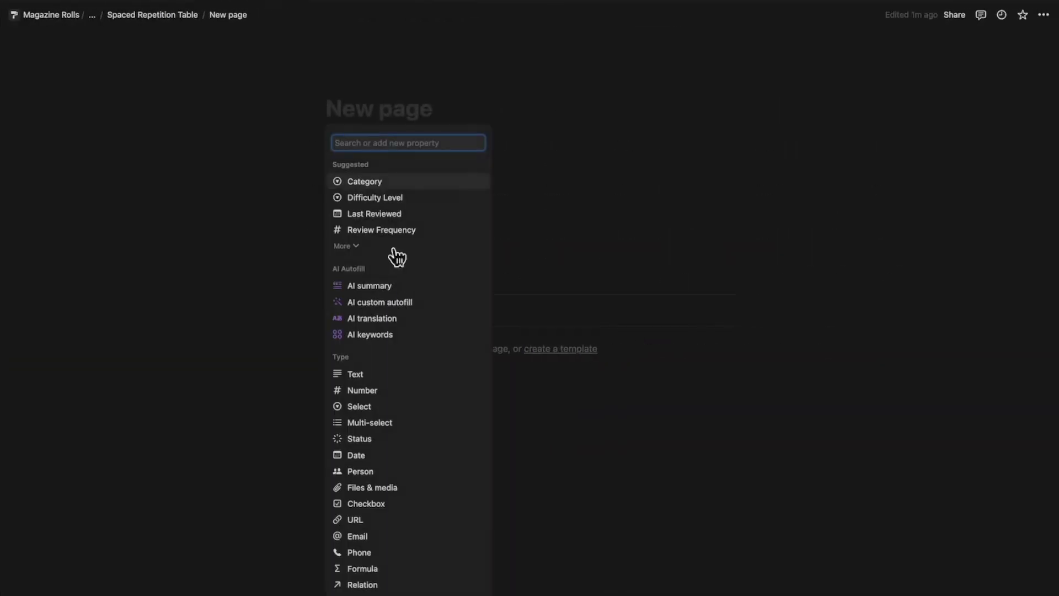
{"action": "scroll", "coordinate": [390, 444], "scroll_direction": "down", "scroll_amount": 3}
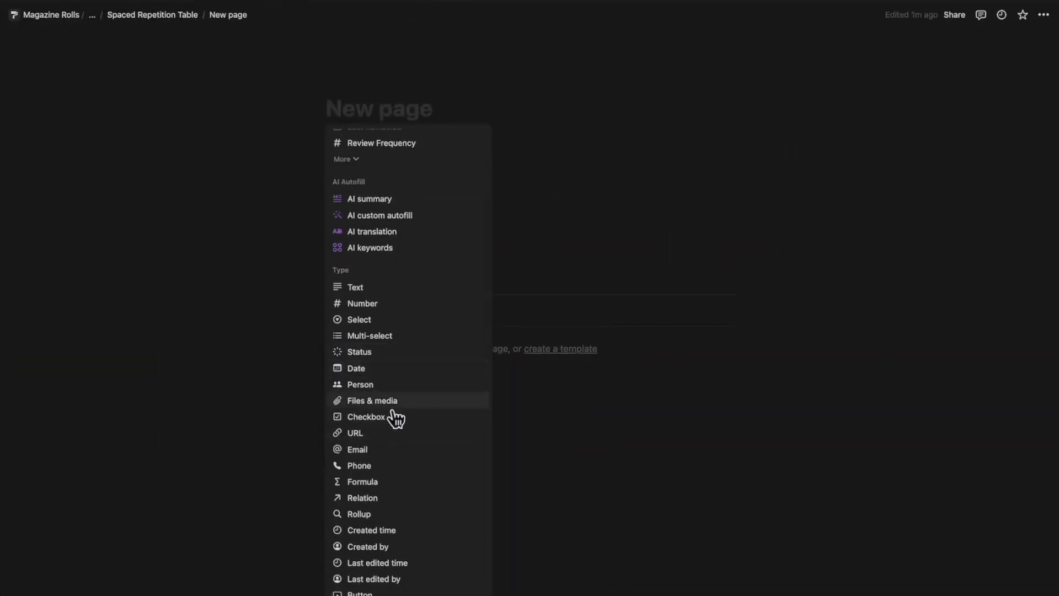
{"action": "left_click", "coordinate": [393, 416]}
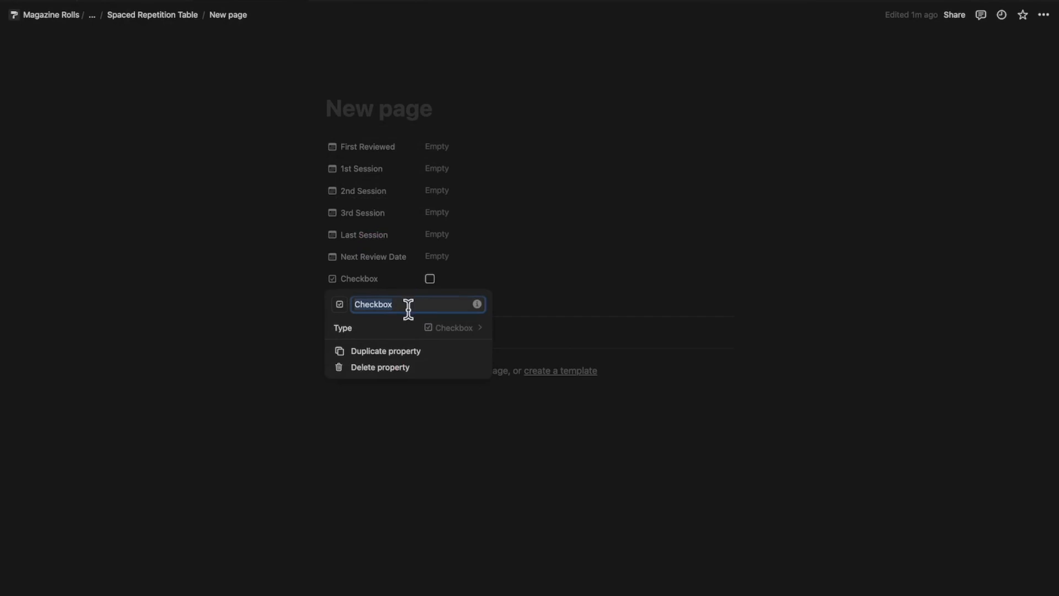
{"action": "type", "text": "Fiur"}
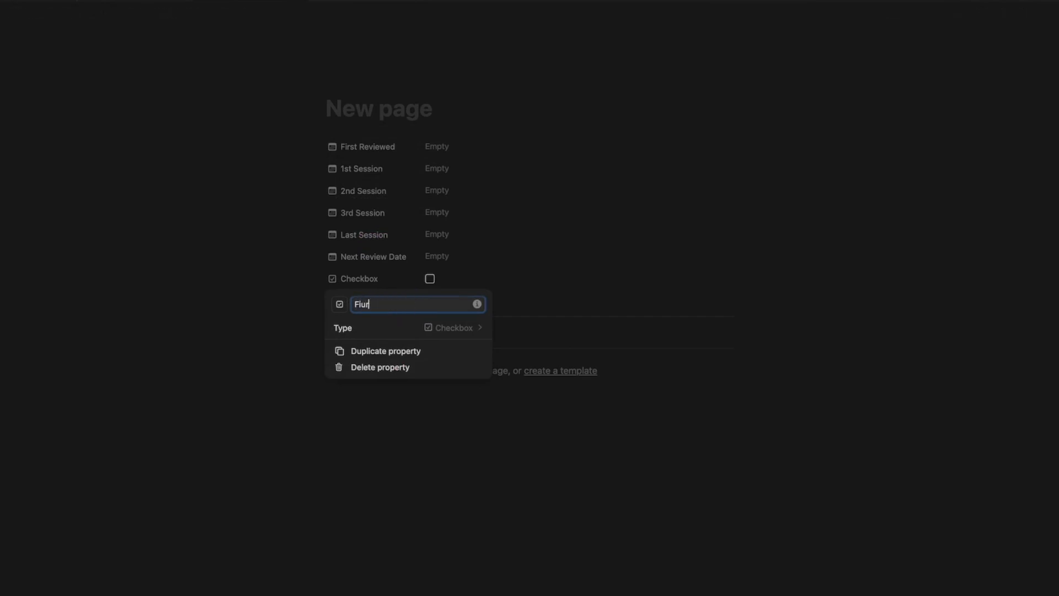
{"action": "type", "text": "t Reviewed"}
{"action": "key", "text": "BackSpace"}
{"action": "key", "text": "BackSpace"}
{"action": "left_click", "coordinate": [478, 256]}
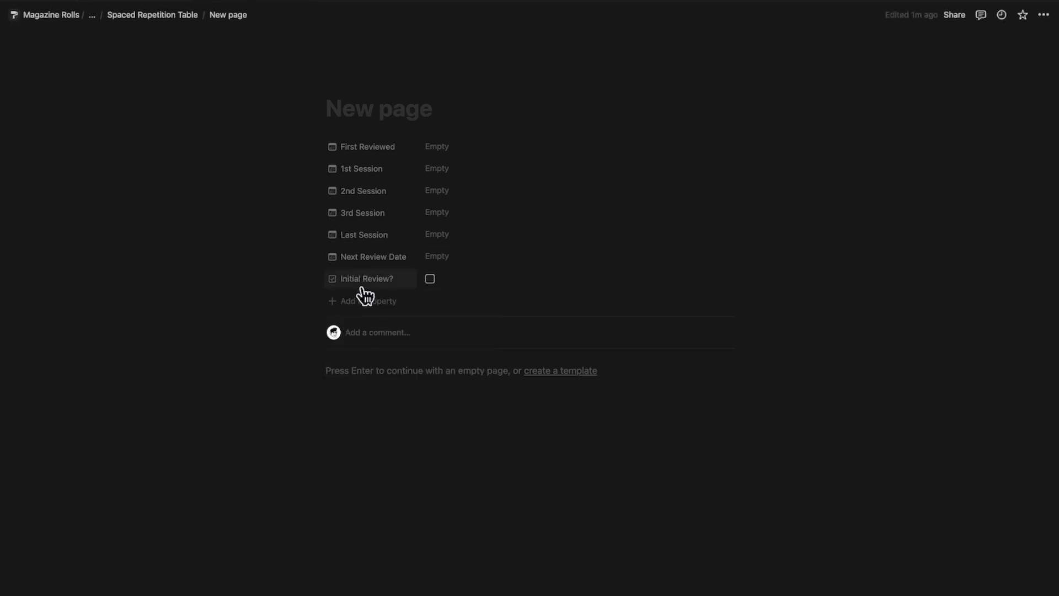
Duplicate the Initial Review? checkbox property and rename the copy "First Session?".
{"action": "left_click", "coordinate": [359, 283]}
{"action": "left_click", "coordinate": [382, 372]}
{"action": "left_click", "coordinate": [375, 302]}
{"action": "left_click", "coordinate": [374, 325]}
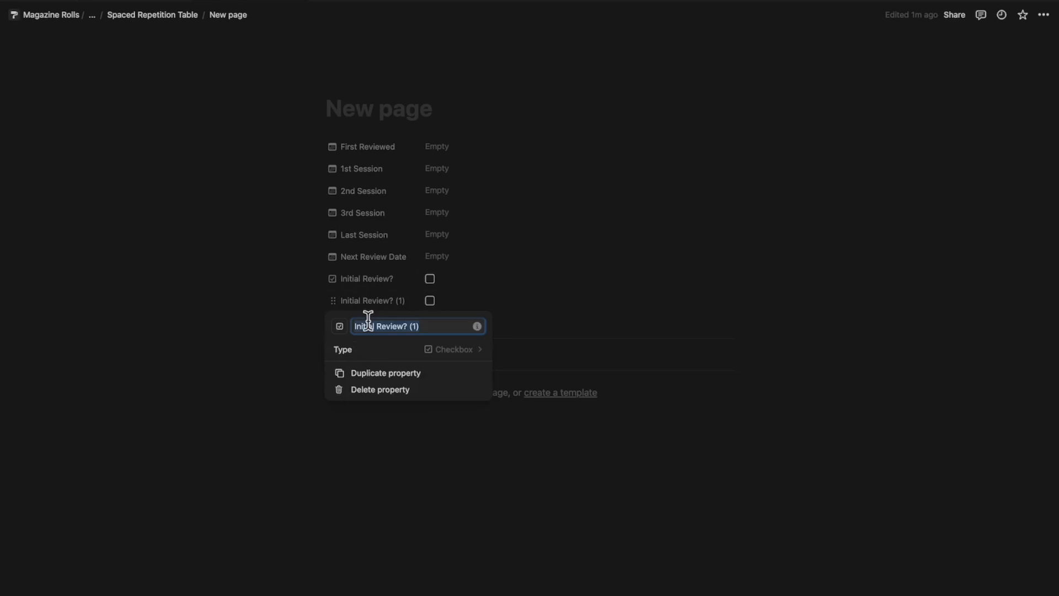
{"action": "type", "text": "First Session?"}
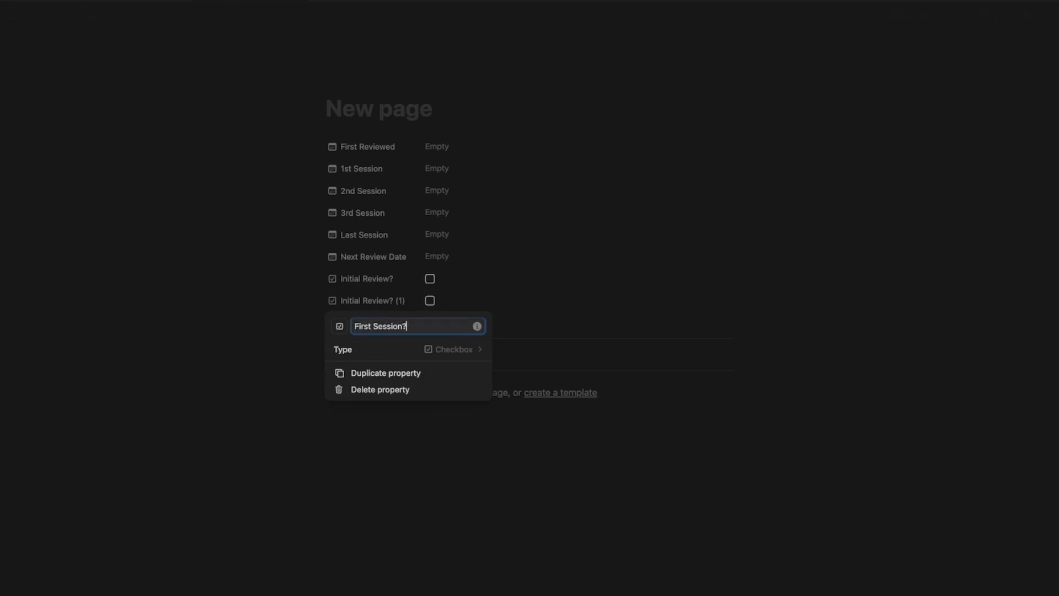
{"action": "key", "text": "Return"}
Duplicate the First Session? checkbox property and rename the copy "2nd Session?".
{"action": "left_click", "coordinate": [383, 324]}
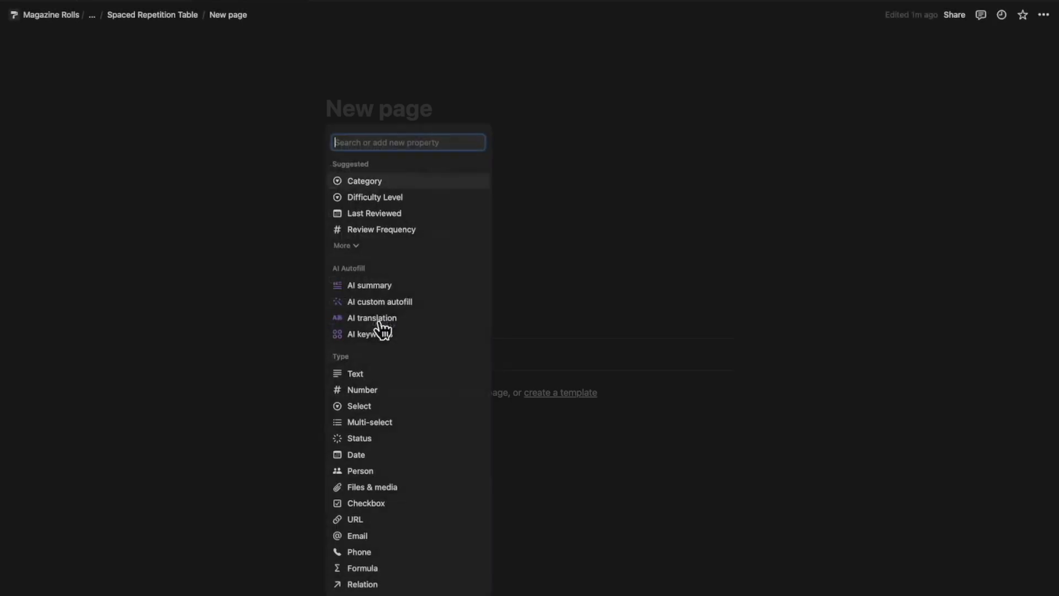
{"action": "key", "text": "Escape"}
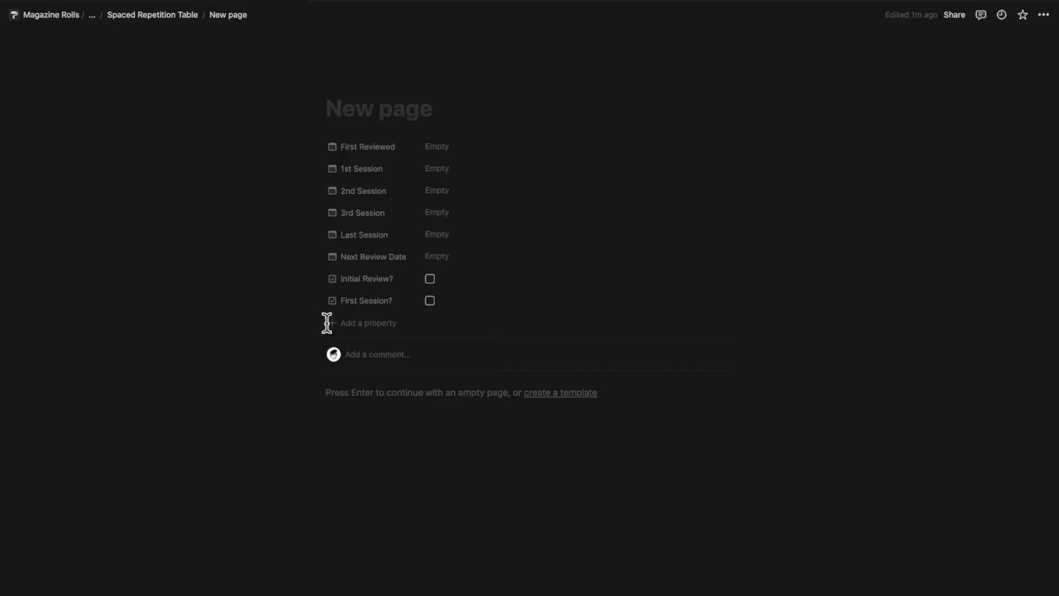
{"action": "left_click", "coordinate": [368, 301]}
{"action": "left_click", "coordinate": [401, 395]}
{"action": "left_click", "coordinate": [384, 325]}
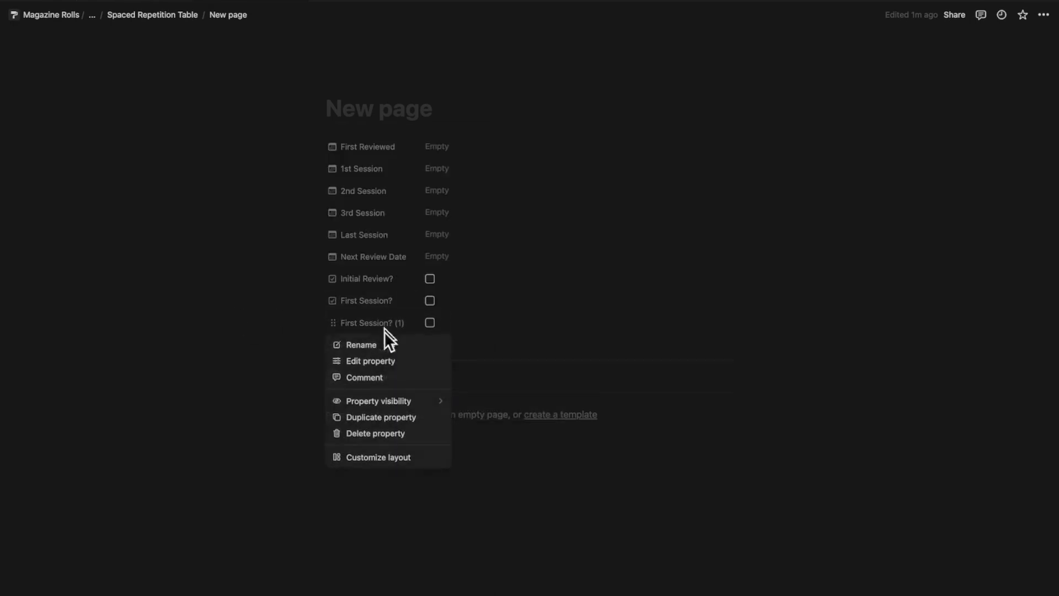
{"action": "left_click", "coordinate": [366, 359]}
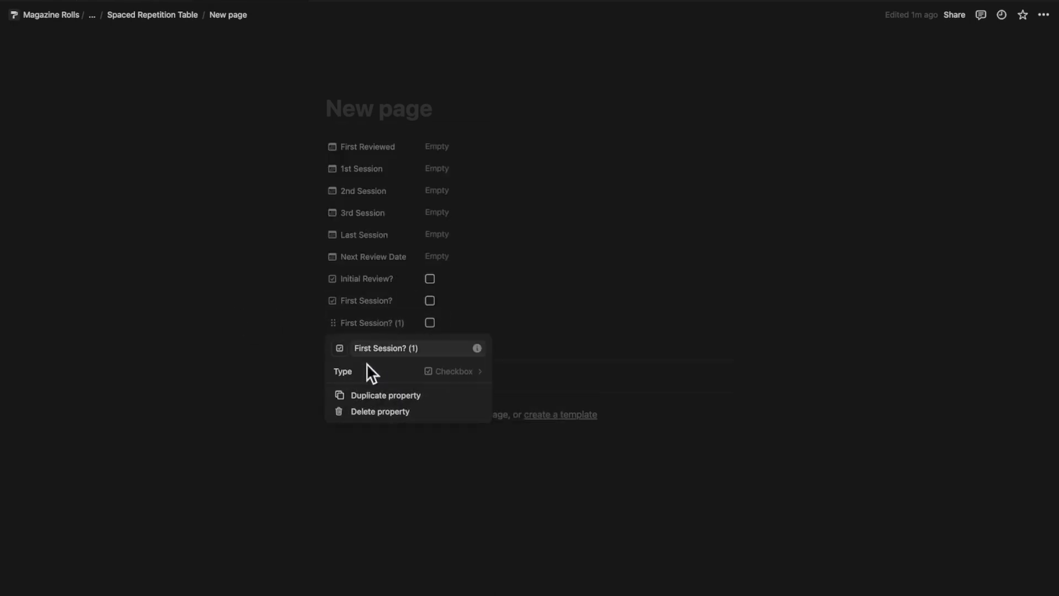
{"action": "left_click", "coordinate": [397, 353]}
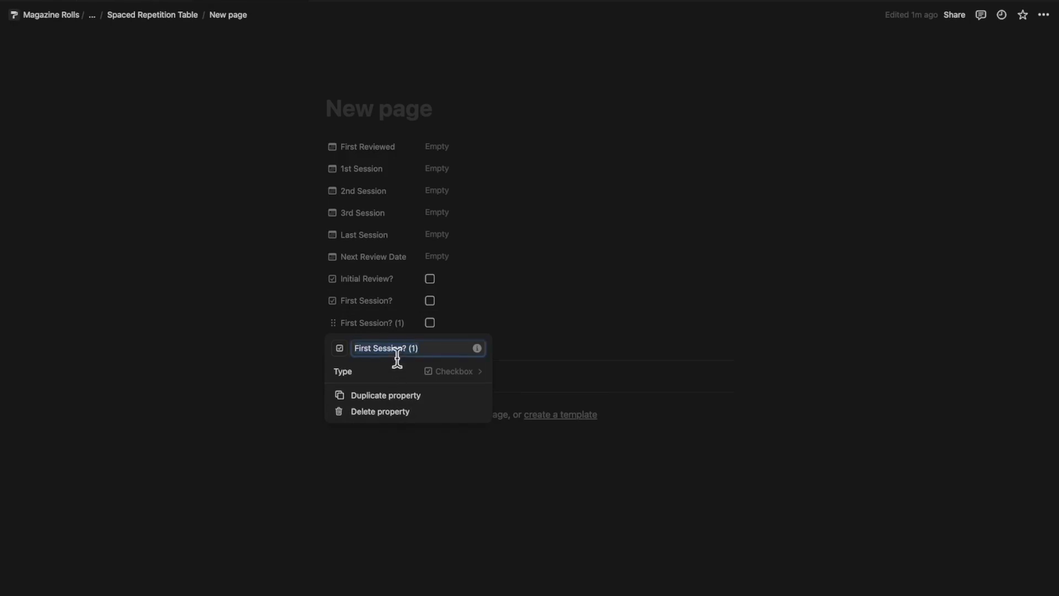
{"action": "type", "text": "2nd Session?"}
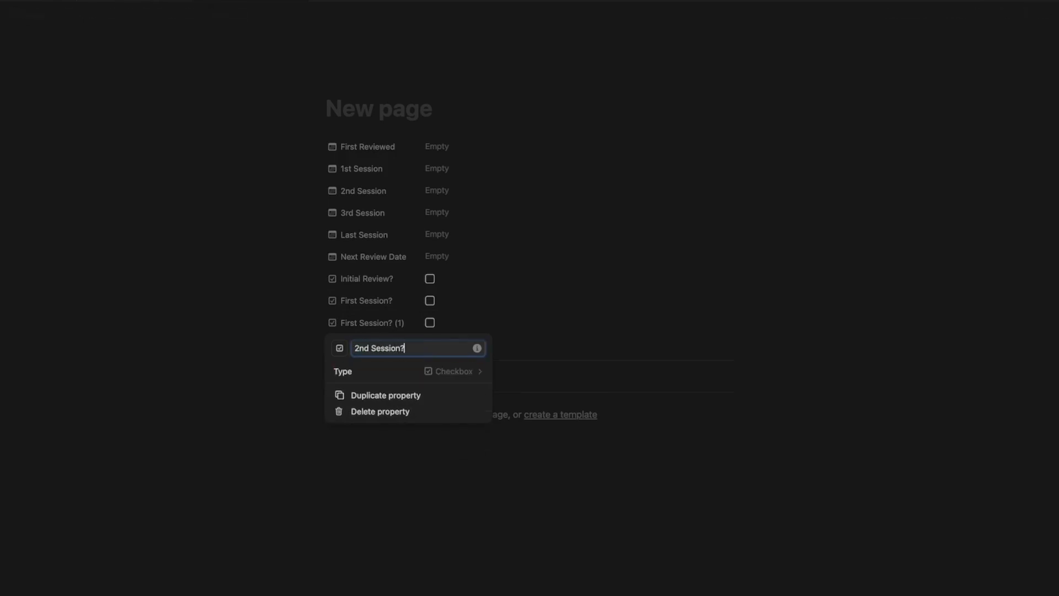
Rename the First Session? checkbox property to "1st Session?".
{"action": "left_click", "coordinate": [383, 302]}
{"action": "left_click", "coordinate": [375, 300]}
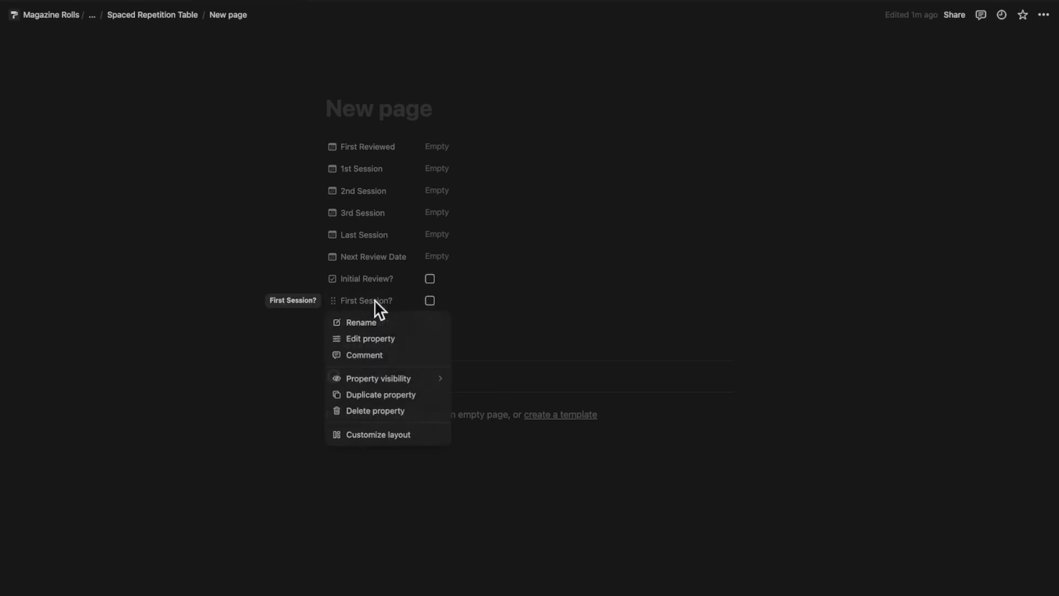
{"action": "left_click", "coordinate": [381, 339]}
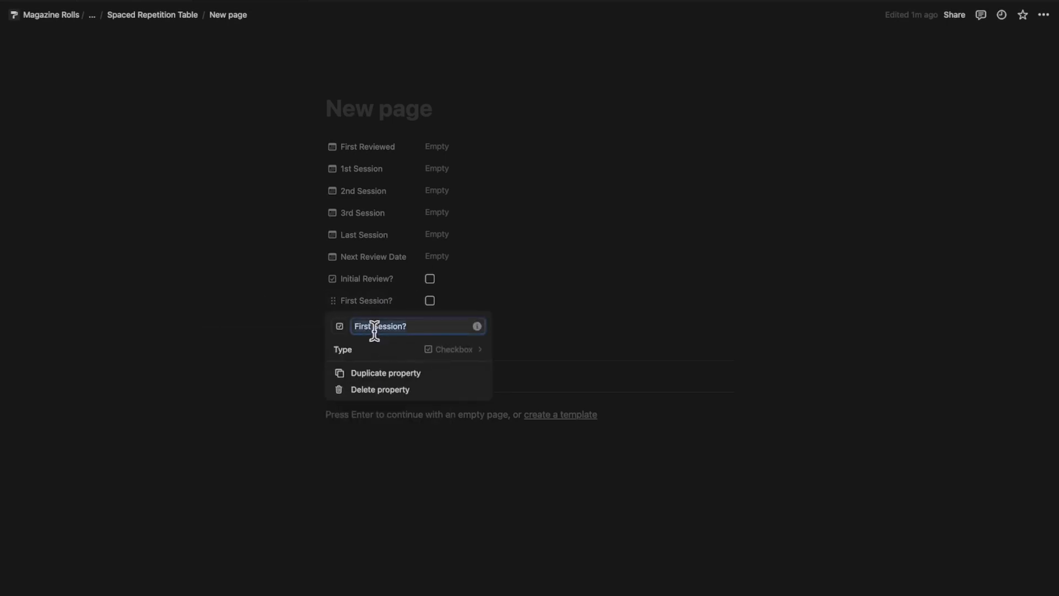
{"action": "type", "text": "1st Session?"}
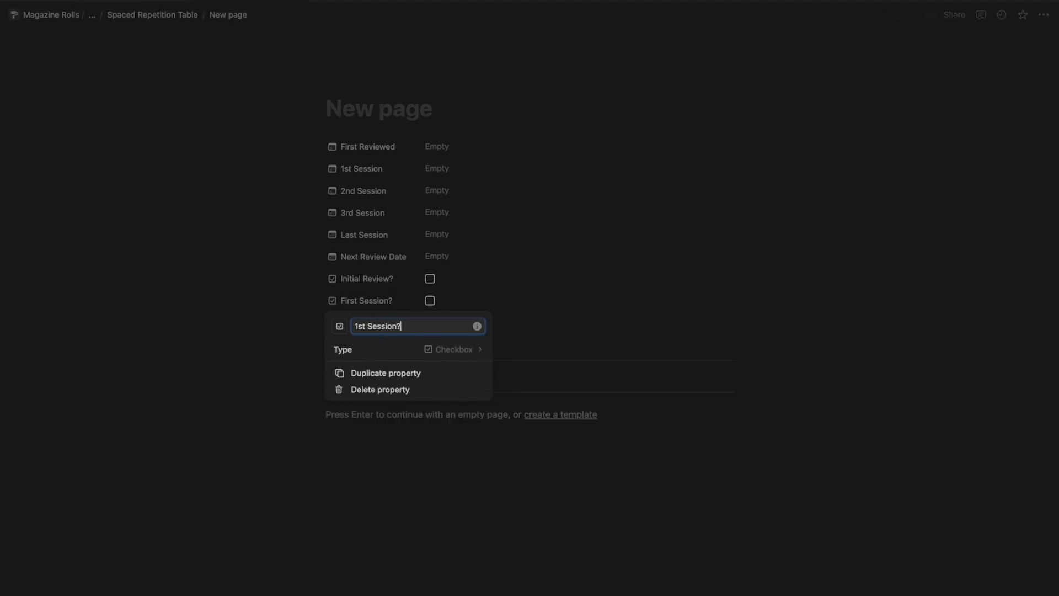
{"action": "left_click", "coordinate": [553, 286]}
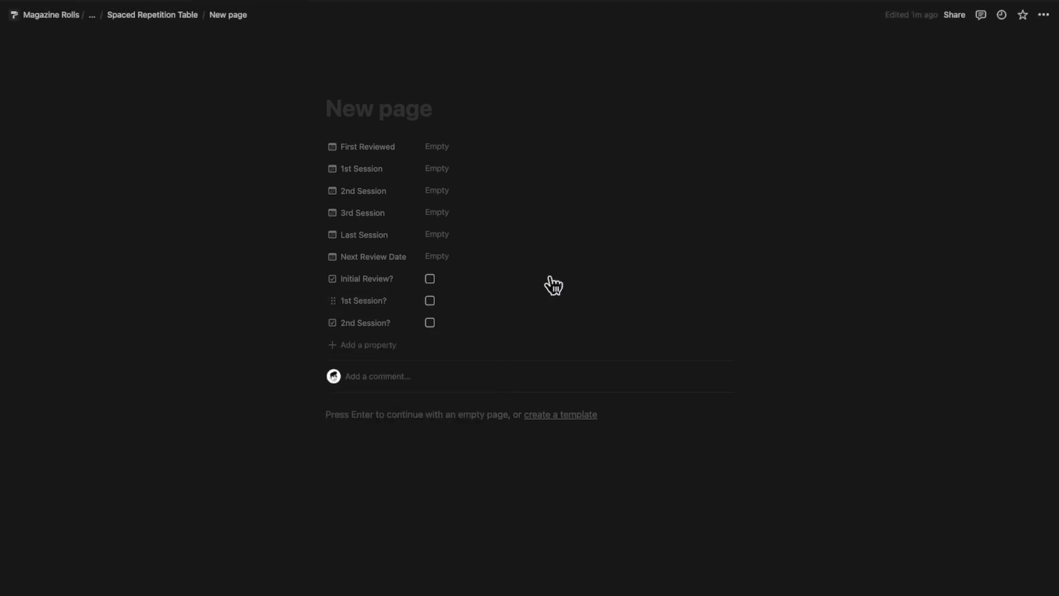
Create two more copies of the 2nd Session? checkbox property at the end of the property list.
{"action": "key", "text": "super+equal"}
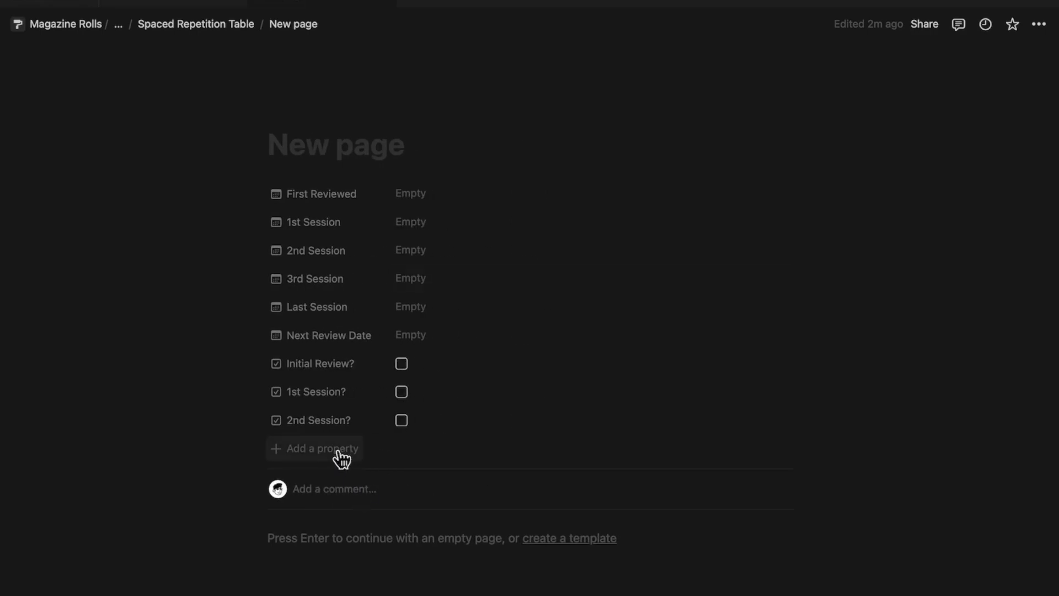
{"action": "scroll", "coordinate": [342, 458], "scroll_direction": "down", "scroll_amount": 1}
{"action": "left_click", "coordinate": [340, 410]}
{"action": "left_click", "coordinate": [143, 402]}
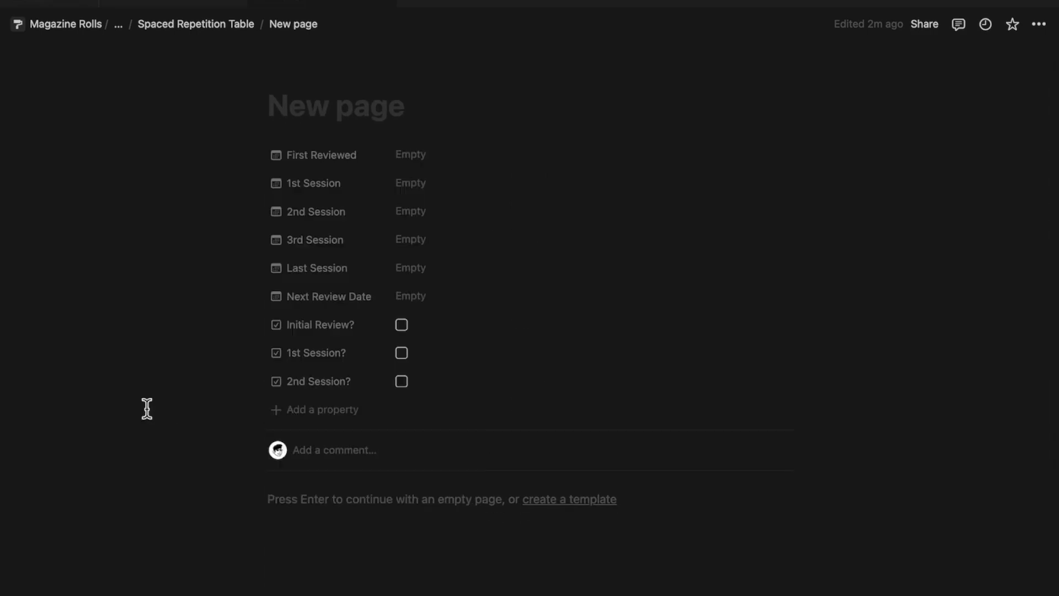
{"action": "left_click", "coordinate": [315, 383]}
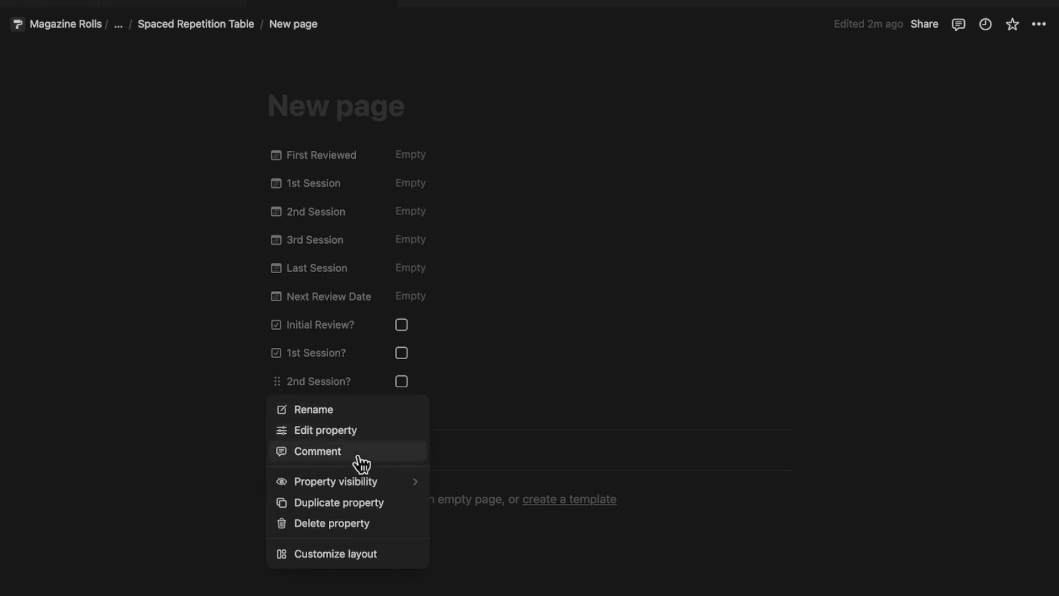
{"action": "left_click", "coordinate": [345, 502]}
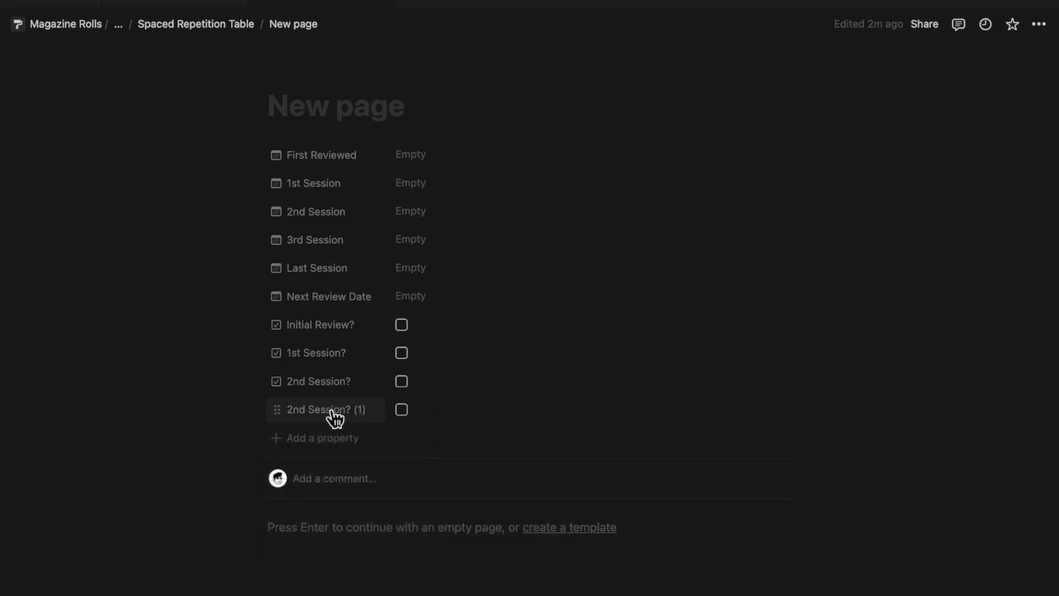
{"action": "scroll", "coordinate": [349, 397], "scroll_direction": "down", "scroll_amount": 1}
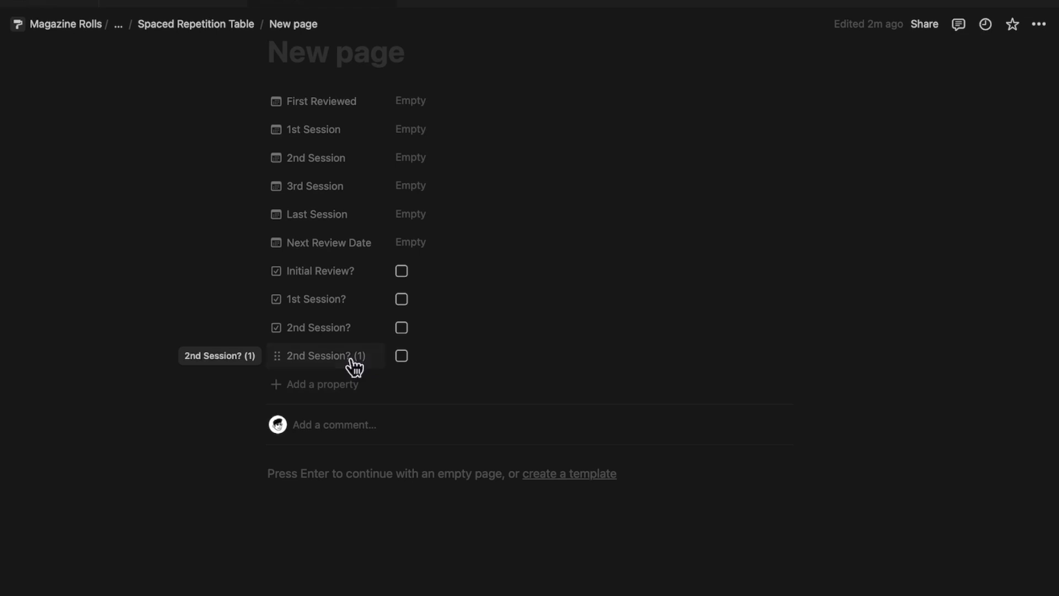
{"action": "left_click", "coordinate": [353, 359]}
{"action": "left_click", "coordinate": [347, 477]}
Rename the first copy, 2nd Session? (1), to "3rd Session?".
{"action": "right_click", "coordinate": [339, 366]}
{"action": "left_click", "coordinate": [339, 386]}
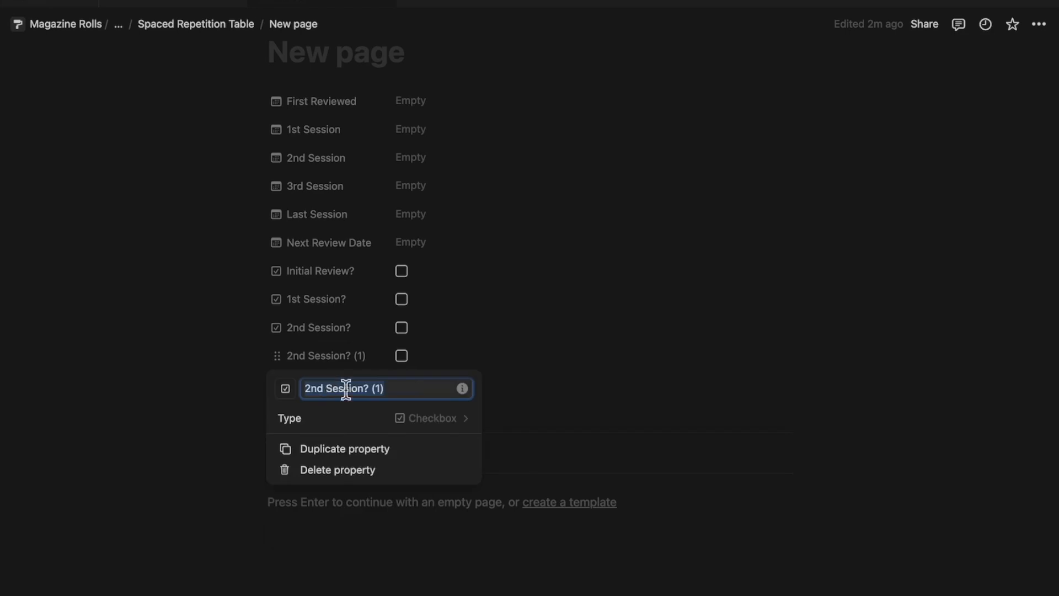
{"action": "type", "text": "3rd Session?"}
{"action": "key", "text": "Return"}
Rename the remaining copy, 2nd Session? (2), to "Last Session?".
{"action": "right_click", "coordinate": [349, 384]}
{"action": "left_click", "coordinate": [329, 412]}
{"action": "type", "text": "L"}
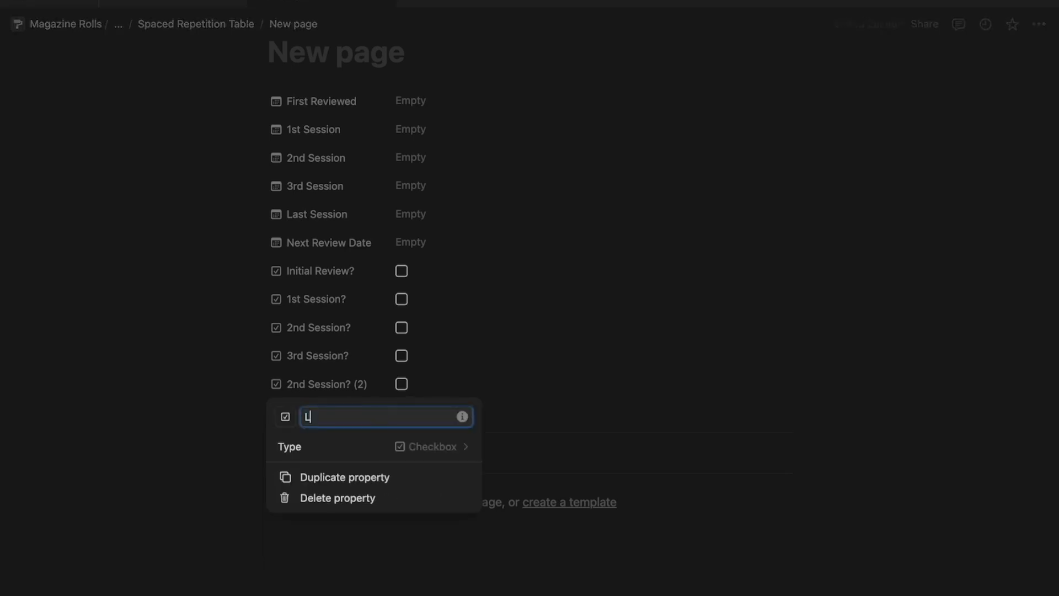
{"action": "type", "text": "ast Session?"}
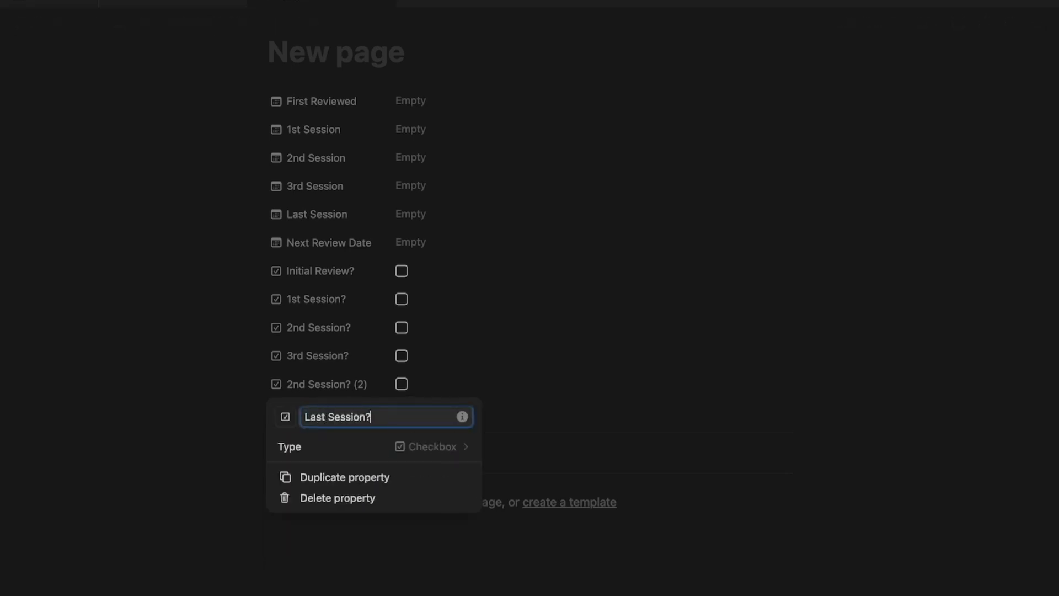
{"action": "key", "text": "Return"}
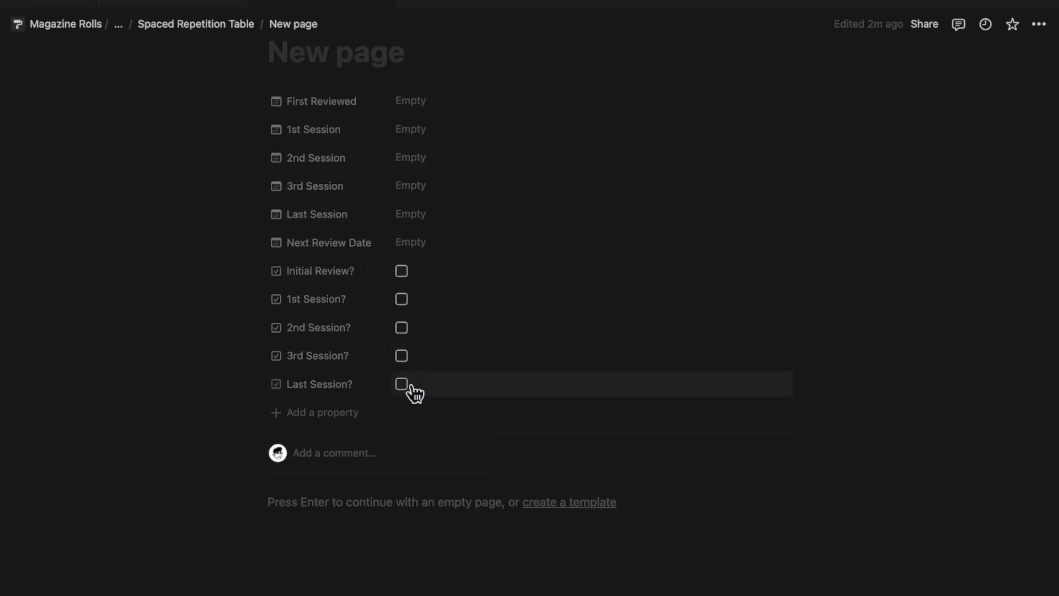
{"action": "left_click", "coordinate": [319, 419]}
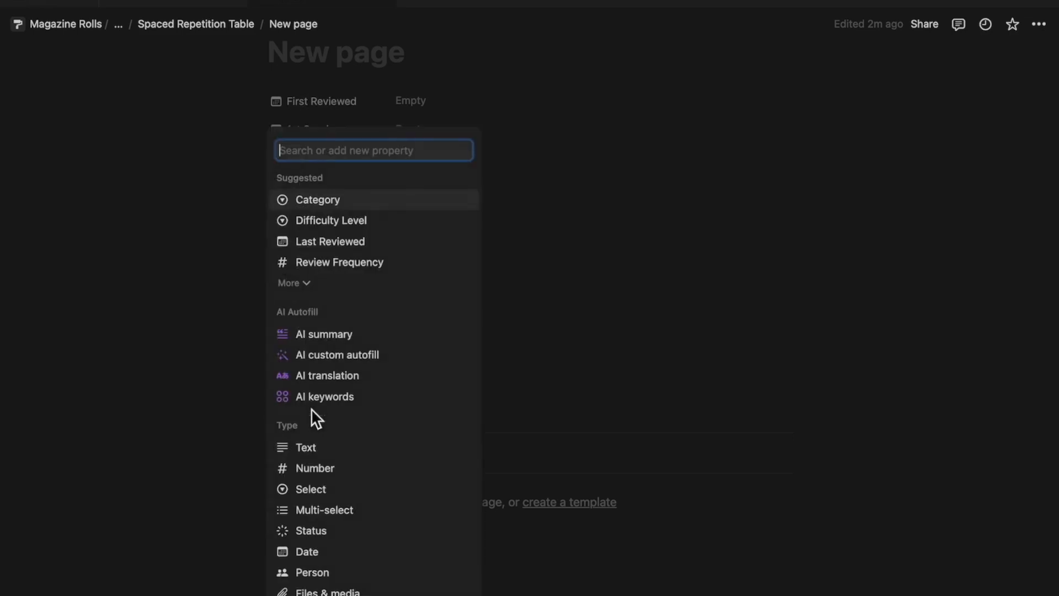
{"action": "left_click", "coordinate": [750, 385]}
{"action": "scroll", "coordinate": [750, 384], "scroll_direction": "down", "scroll_amount": 2}
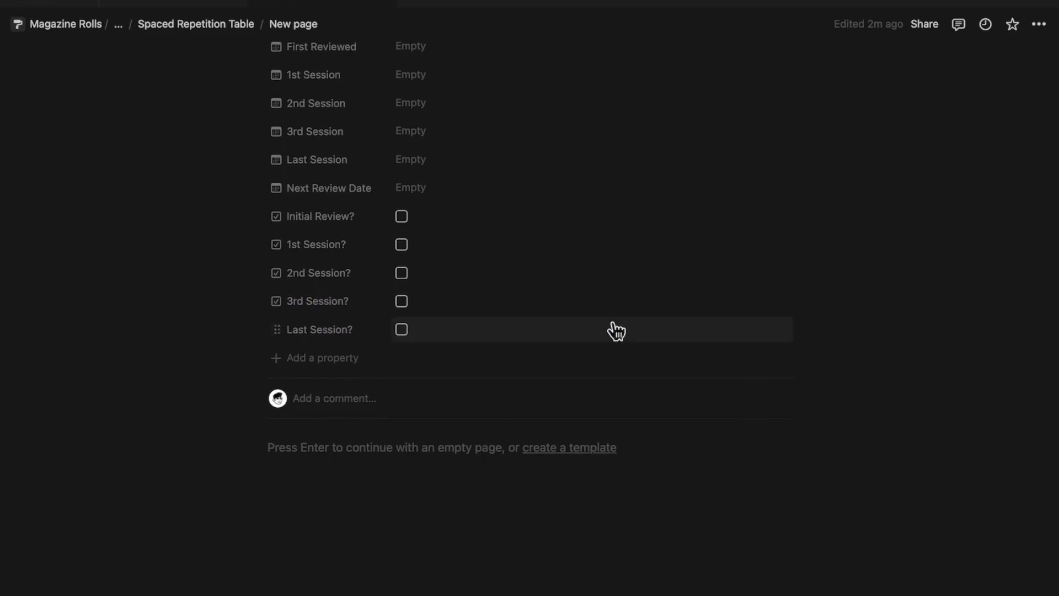
{"action": "scroll", "coordinate": [613, 331], "scroll_direction": "up", "scroll_amount": 3}
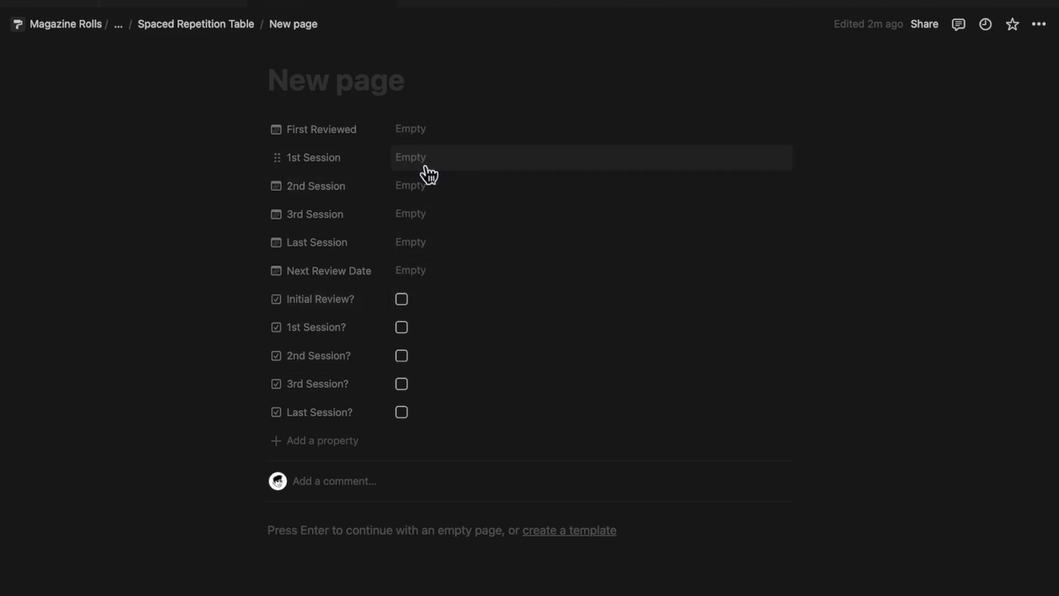
{"action": "left_click", "coordinate": [415, 134]}
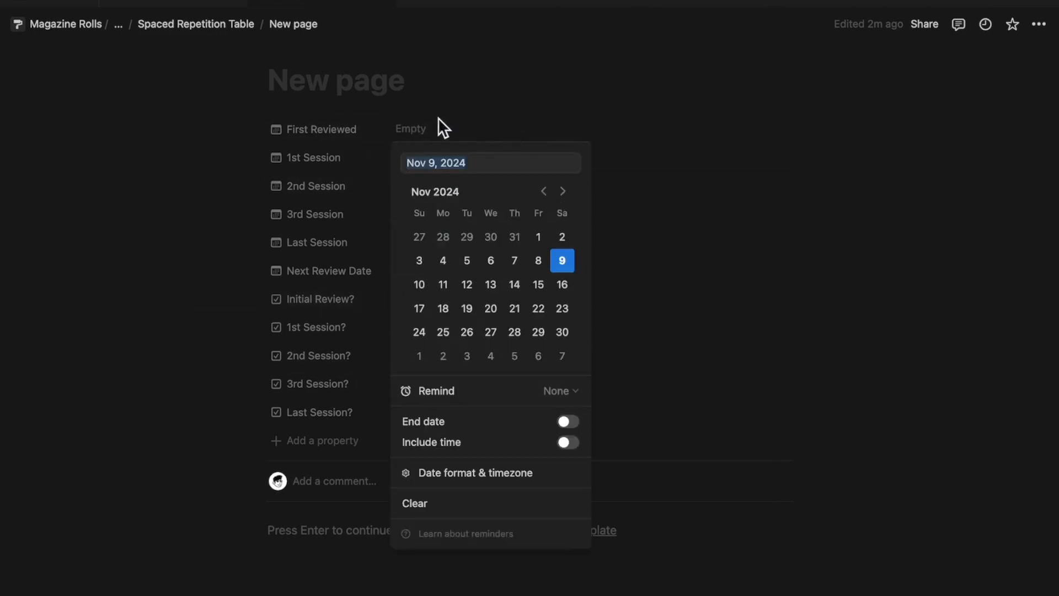
{"action": "left_click", "coordinate": [455, 124]}
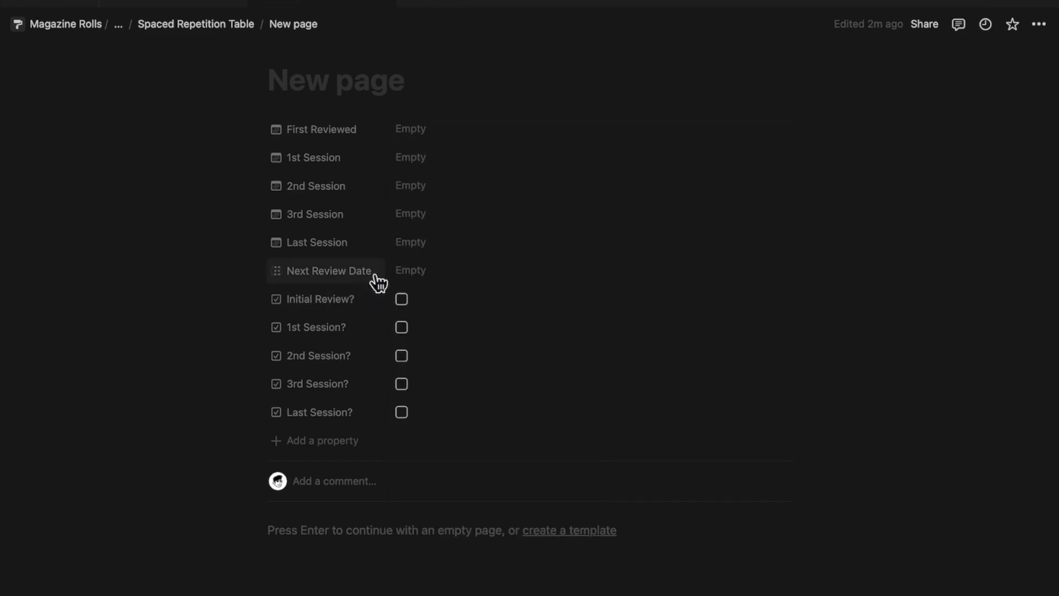
Add a Button property named "First Review Completed" below the checkbox properties.
{"action": "left_click", "coordinate": [333, 444]}
{"action": "scroll", "coordinate": [380, 408], "scroll_direction": "down", "scroll_amount": 5}
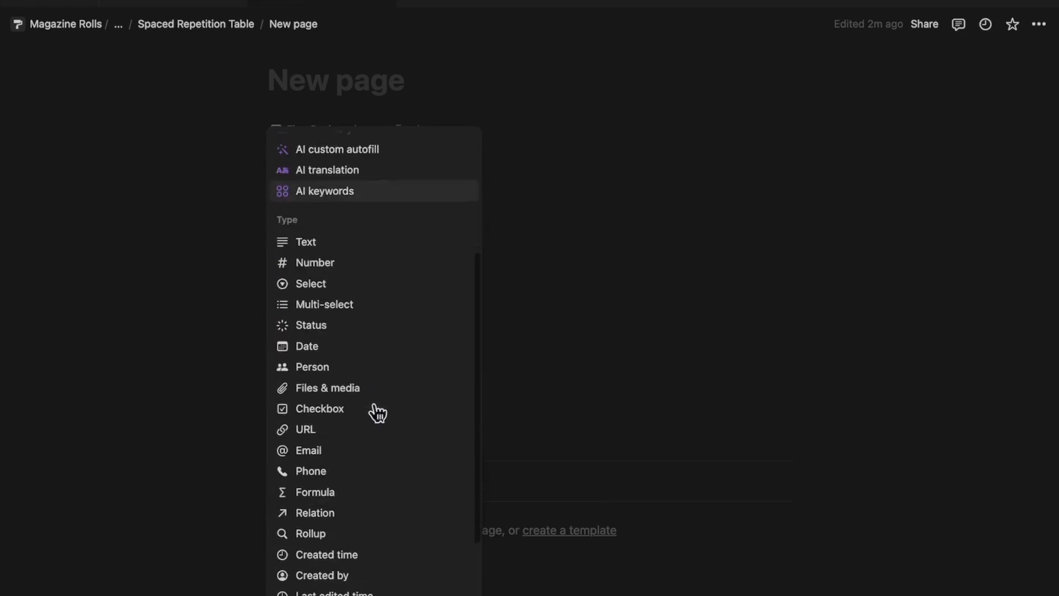
{"action": "left_click", "coordinate": [353, 554]}
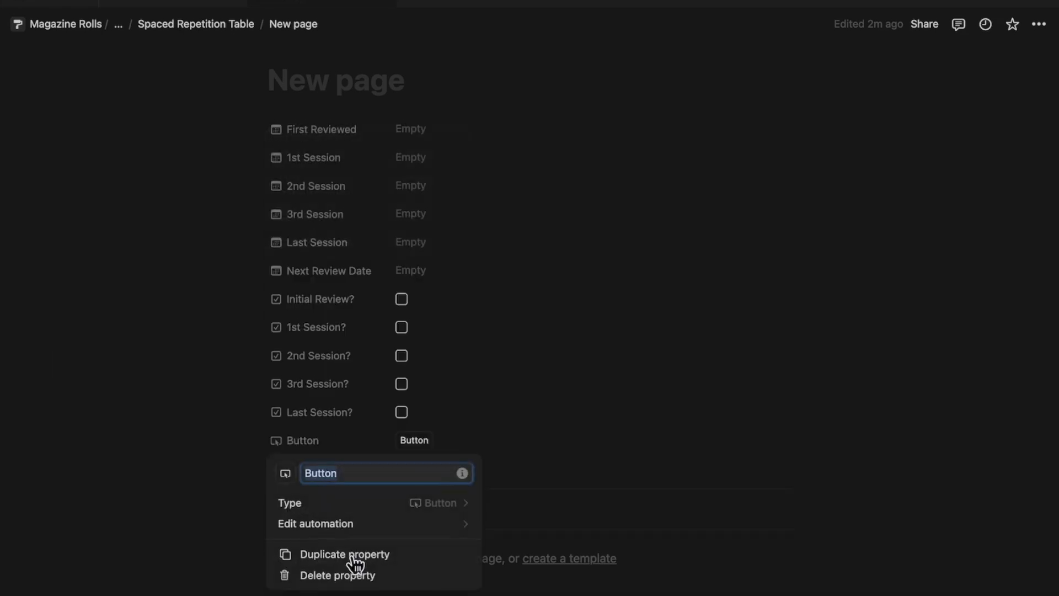
{"action": "type", "text": "First Review Completed"}
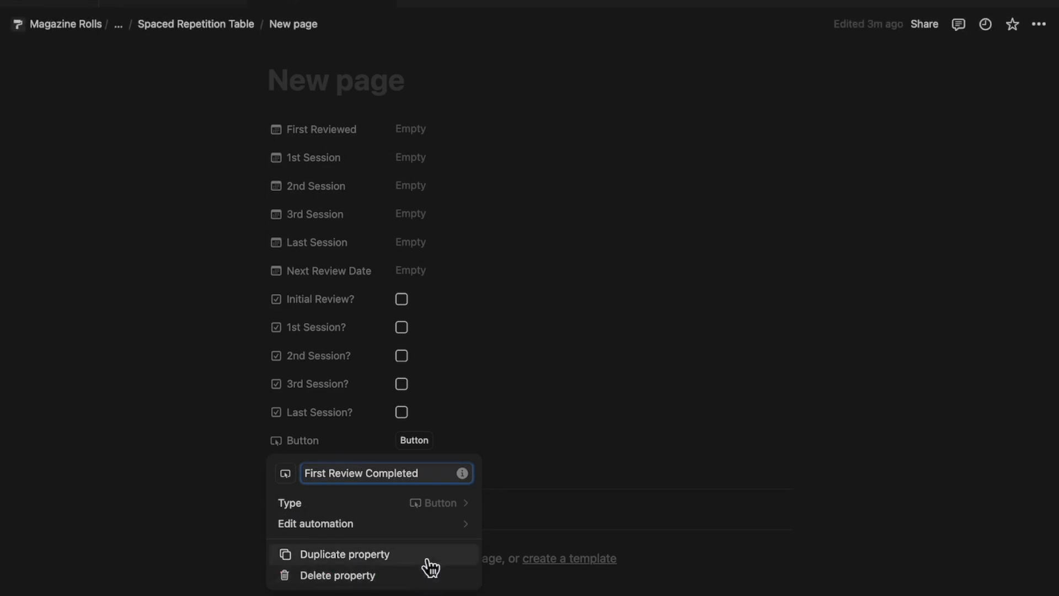
Add an Edit property action to the First Review Completed button's automation that sets First Reviewed to Time triggered.
{"action": "left_click", "coordinate": [440, 524]}
{"action": "left_click", "coordinate": [470, 293]}
{"action": "left_click", "coordinate": [468, 356]}
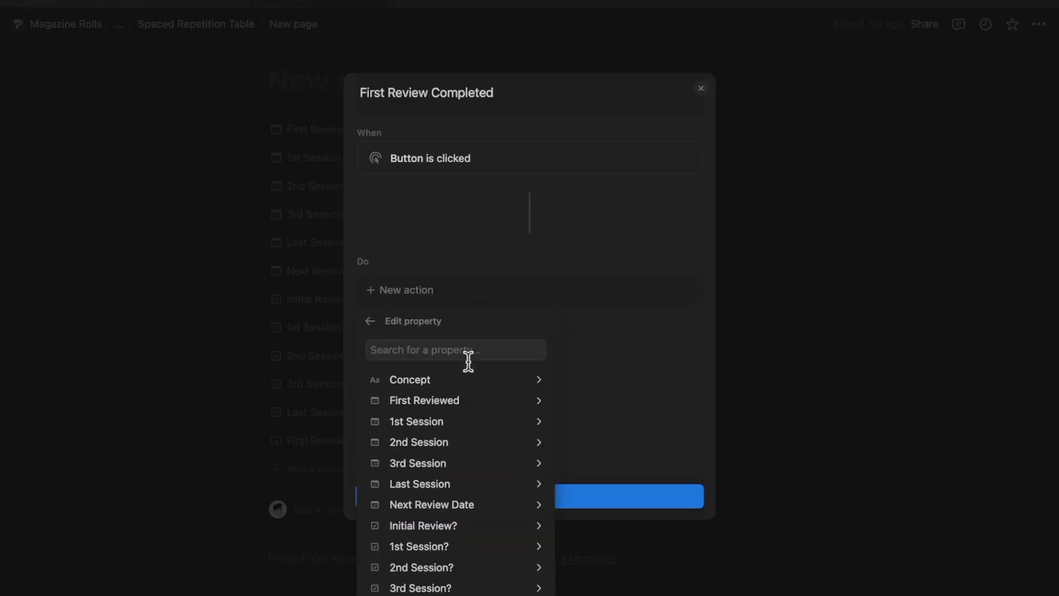
{"action": "left_click", "coordinate": [478, 409]}
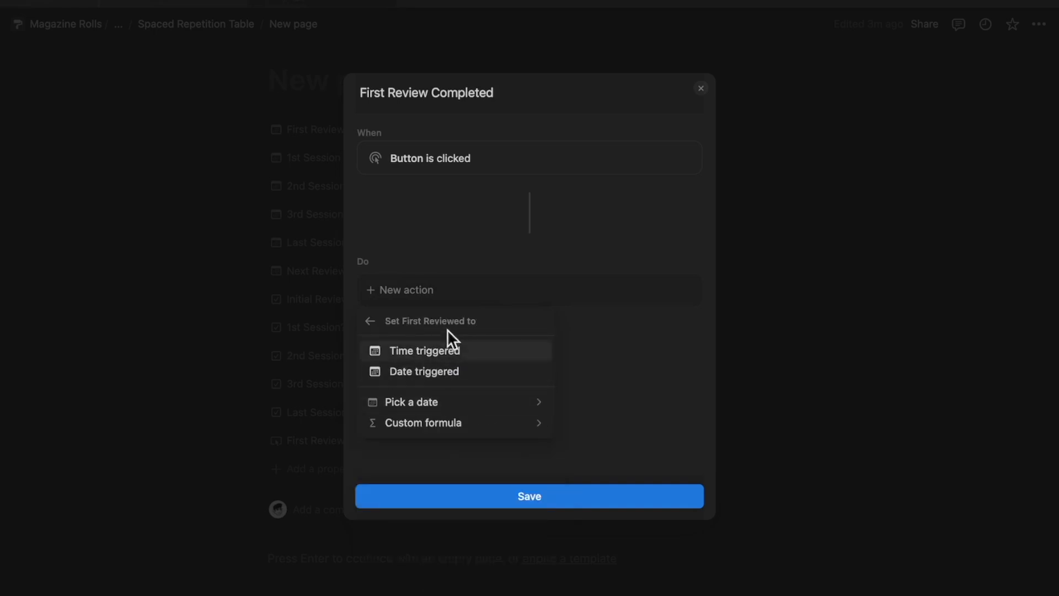
{"action": "left_click", "coordinate": [444, 353]}
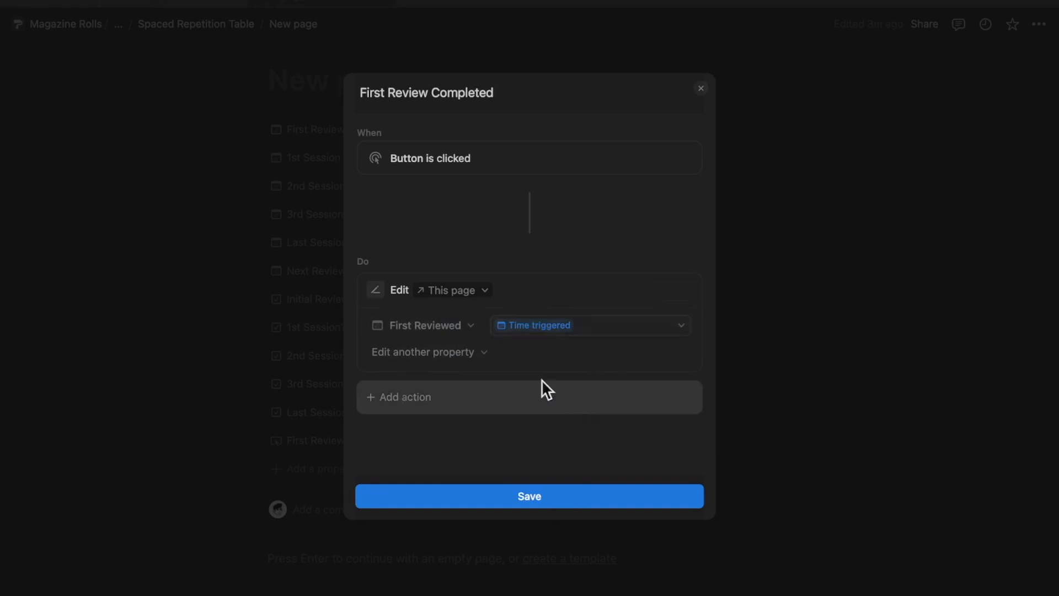
Add the Initial Review? property to the button's edit action and set it to checked.
{"action": "left_click", "coordinate": [441, 355]}
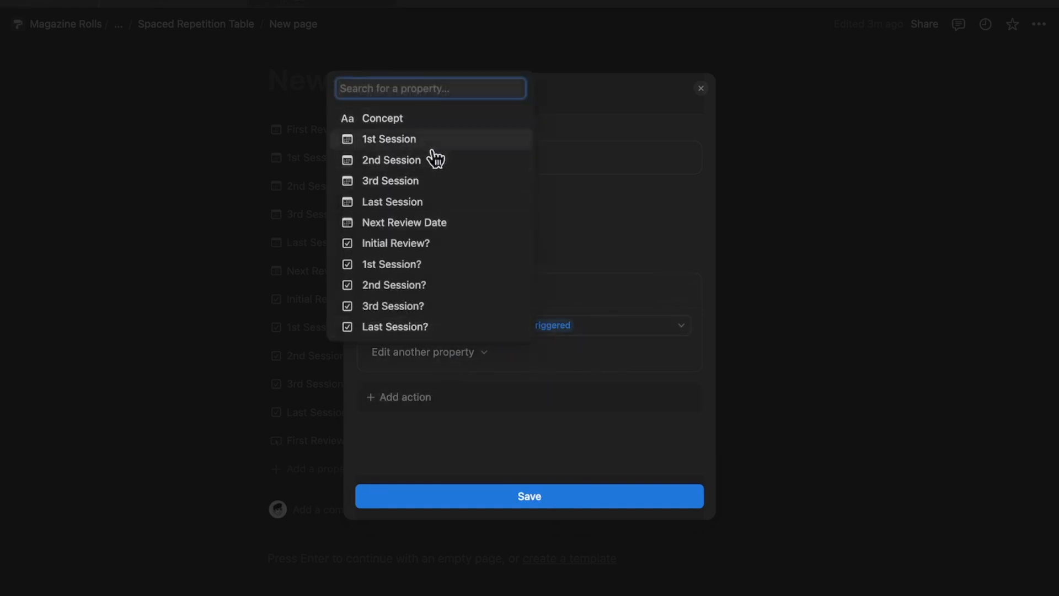
{"action": "left_click", "coordinate": [429, 244]}
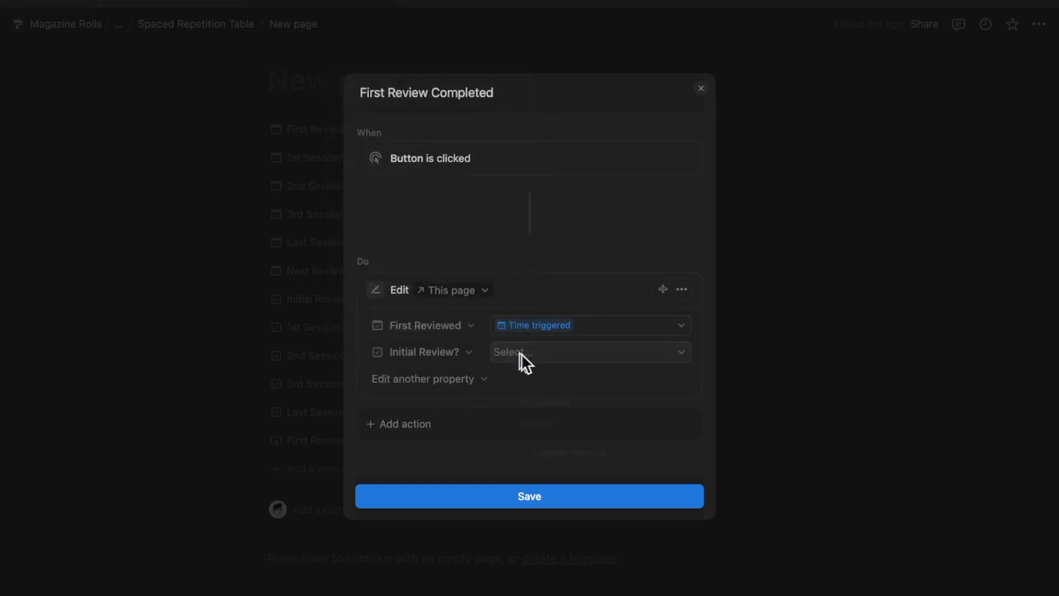
{"action": "left_click", "coordinate": [521, 353]}
{"action": "left_click", "coordinate": [554, 426]}
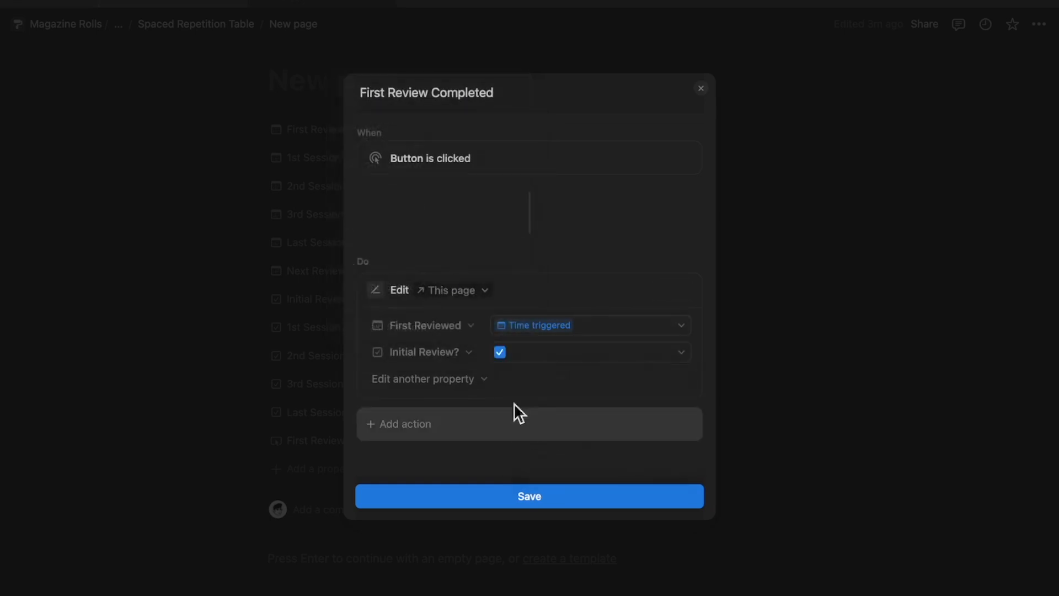
Add the Next Review Date property to the button's edit action and open a custom formula for its value.
{"action": "left_click", "coordinate": [455, 377]}
{"action": "left_click", "coordinate": [449, 281]}
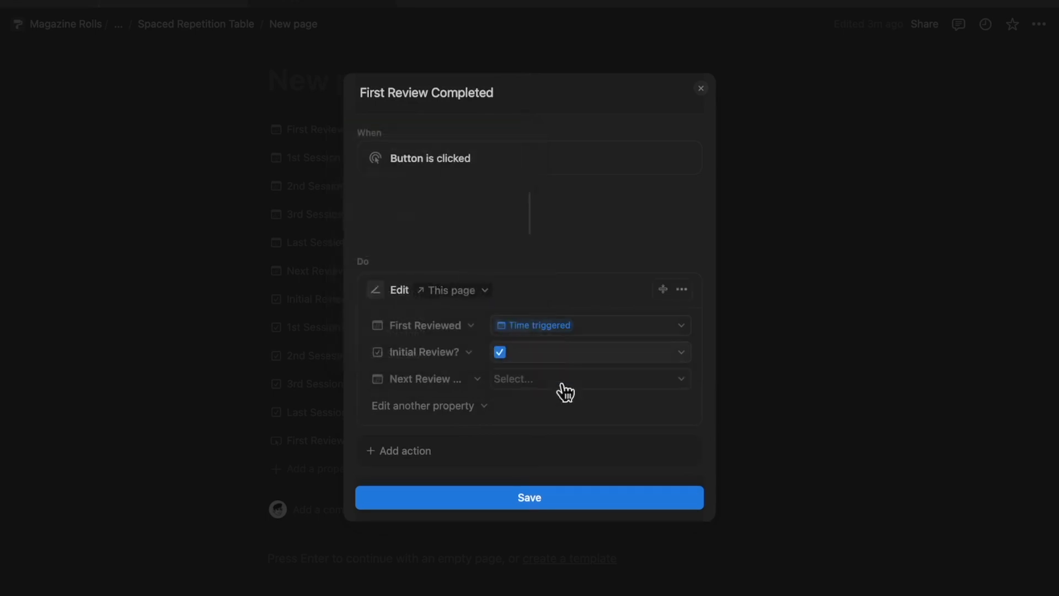
{"action": "left_click", "coordinate": [568, 389]}
{"action": "left_click", "coordinate": [582, 515]}
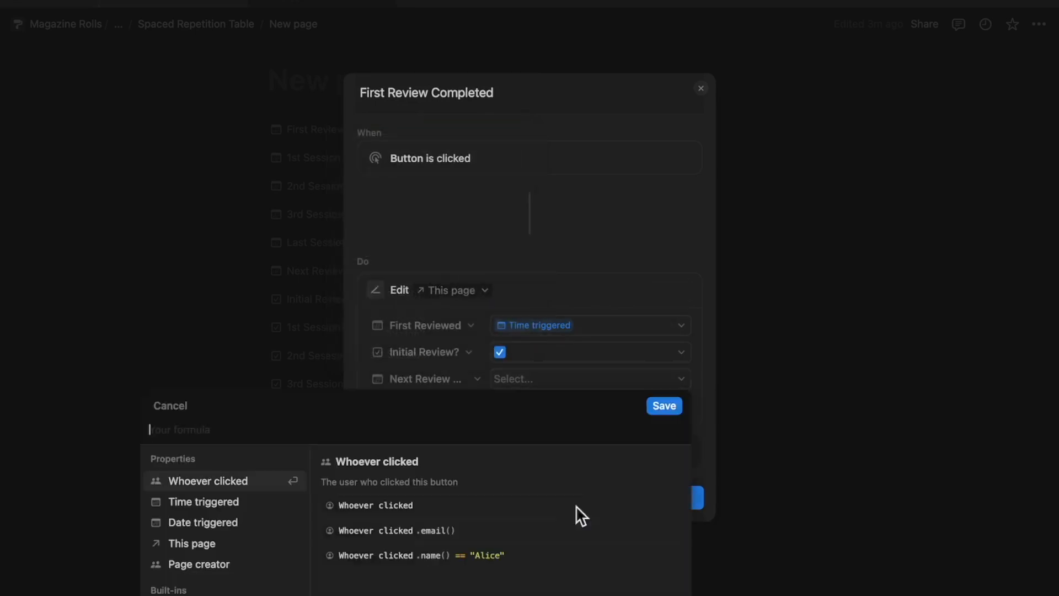
{"action": "type", "text": "today"}
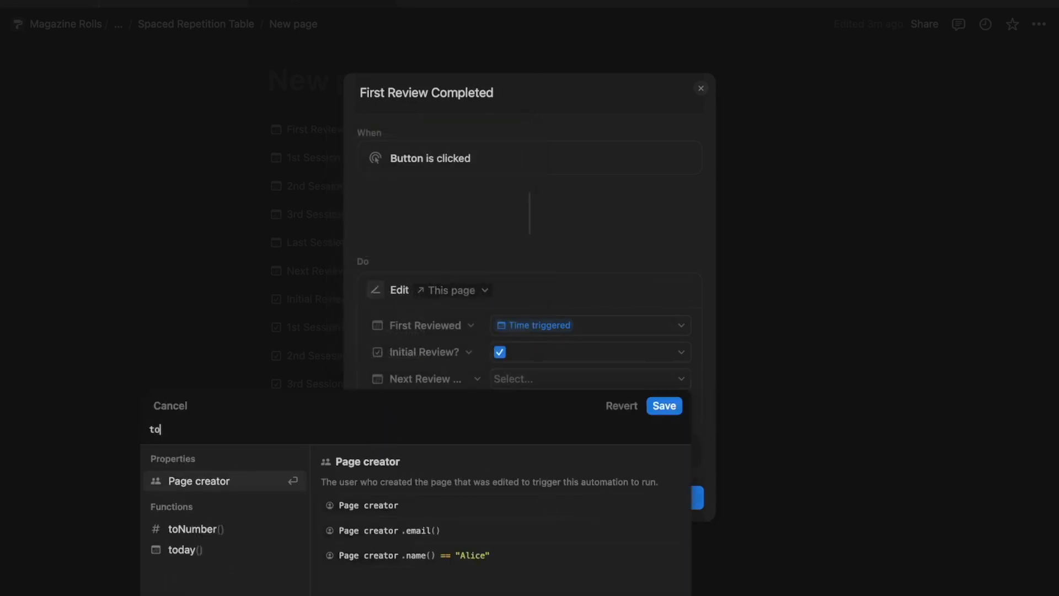
{"action": "key", "text": "BackSpace"}
{"action": "key", "text": "BackSpace"}
{"action": "key", "text": "BackSpace"}
{"action": "key", "text": "BackSpace"}
{"action": "key", "text": "BackSpace"}
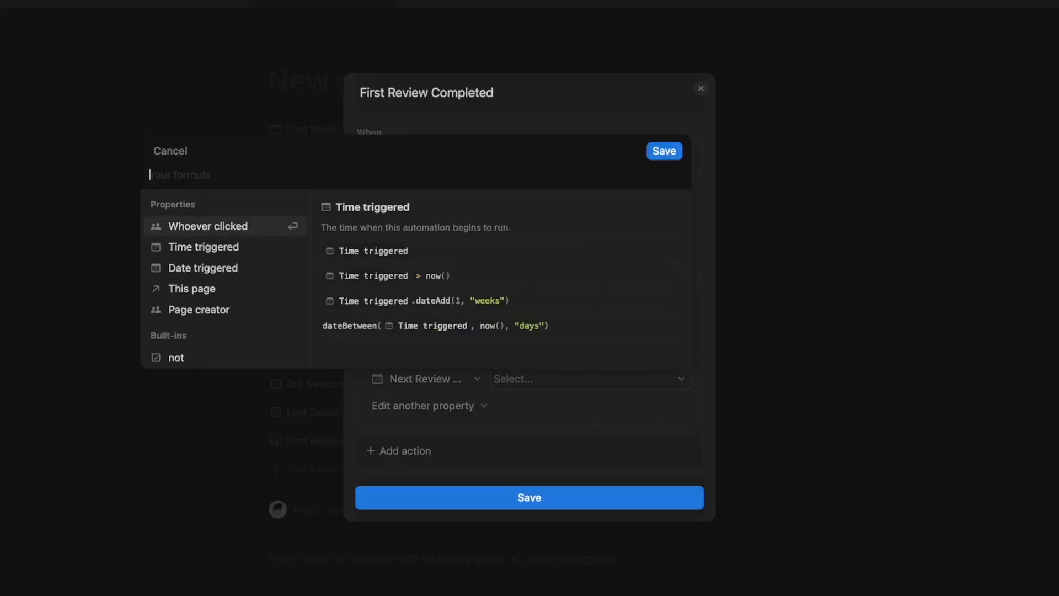
Try setting Next Review Date to the formula dateAdd(This page.First Reviewed, 1, "days") and save the automation.
{"action": "left_click", "coordinate": [209, 288]}
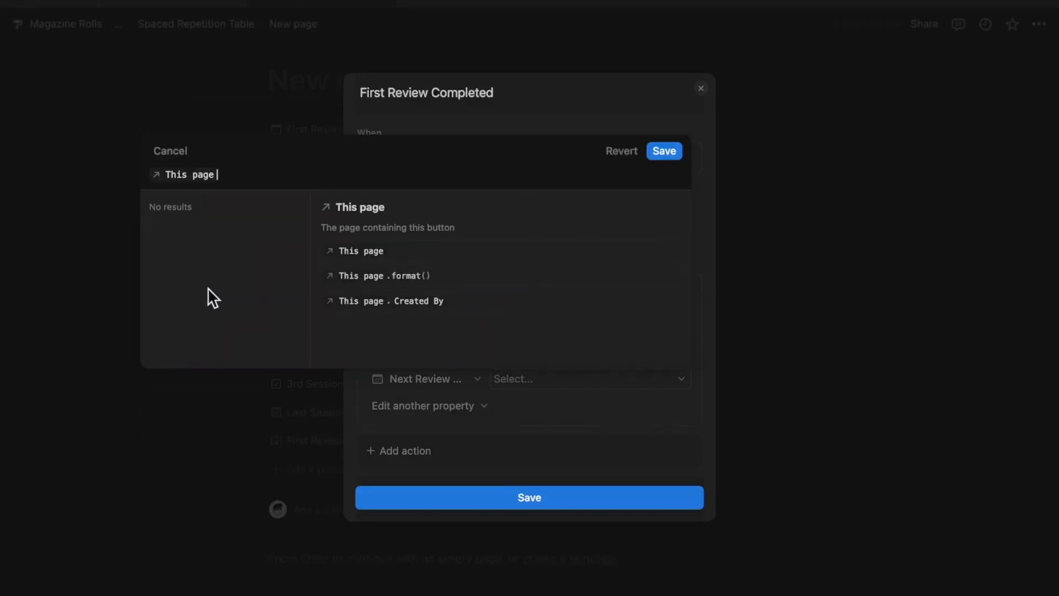
{"action": "type", "text": "."}
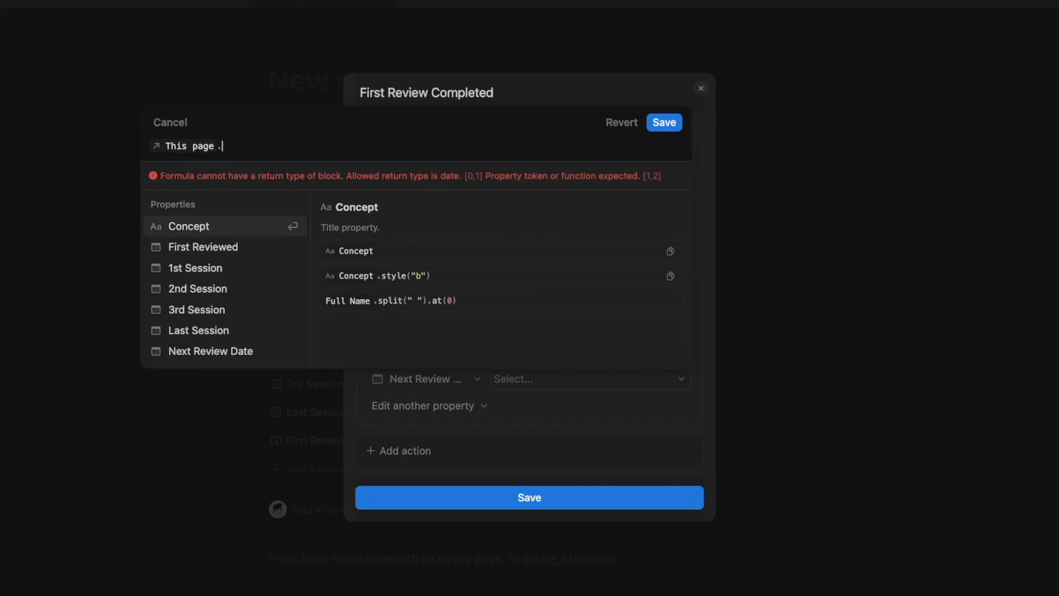
{"action": "left_click", "coordinate": [251, 243]}
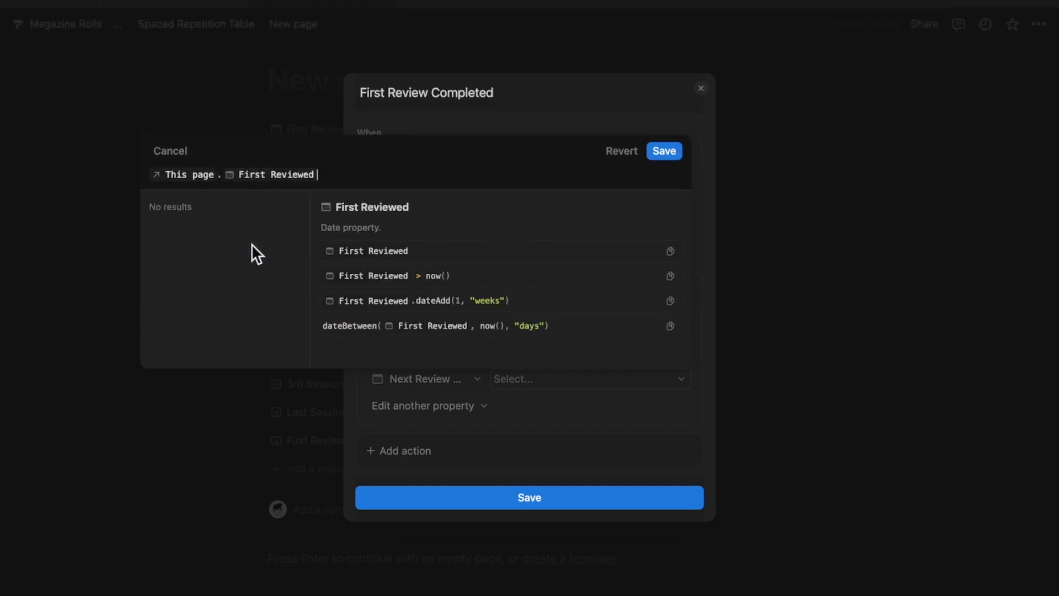
{"action": "left_click", "coordinate": [150, 181]}
{"action": "type", "text": "dateAdd("}
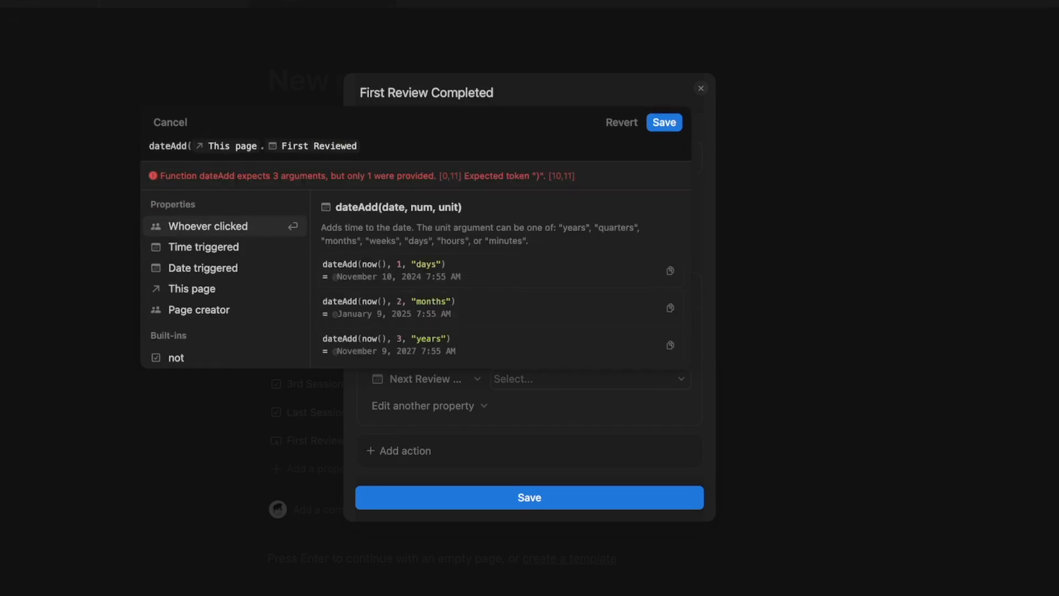
{"action": "left_click", "coordinate": [441, 147]}
{"action": "type", "text": ", 1, \"days"}
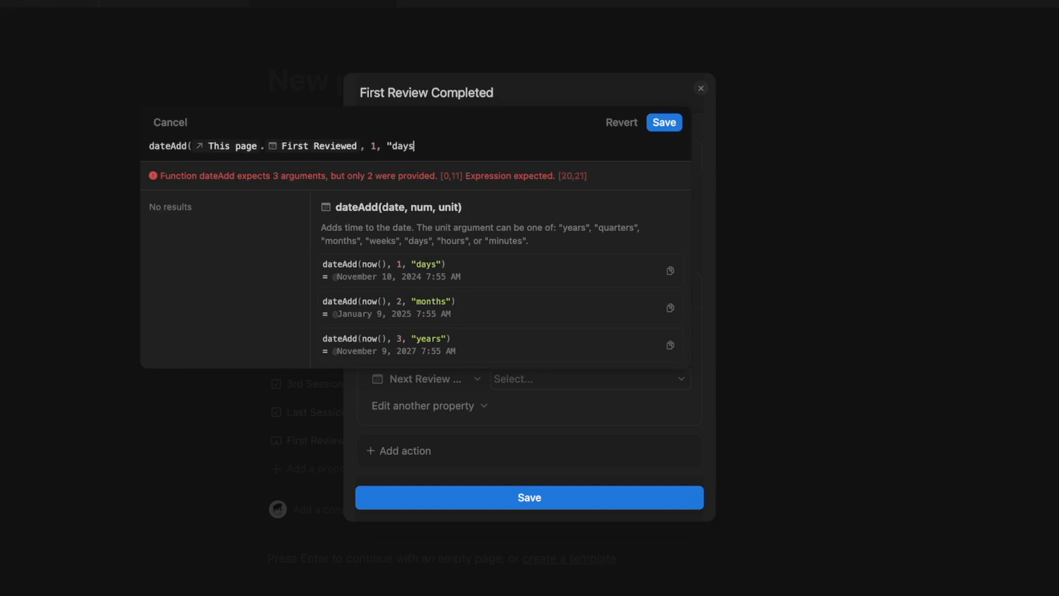
{"action": "type", "text": "\")"}
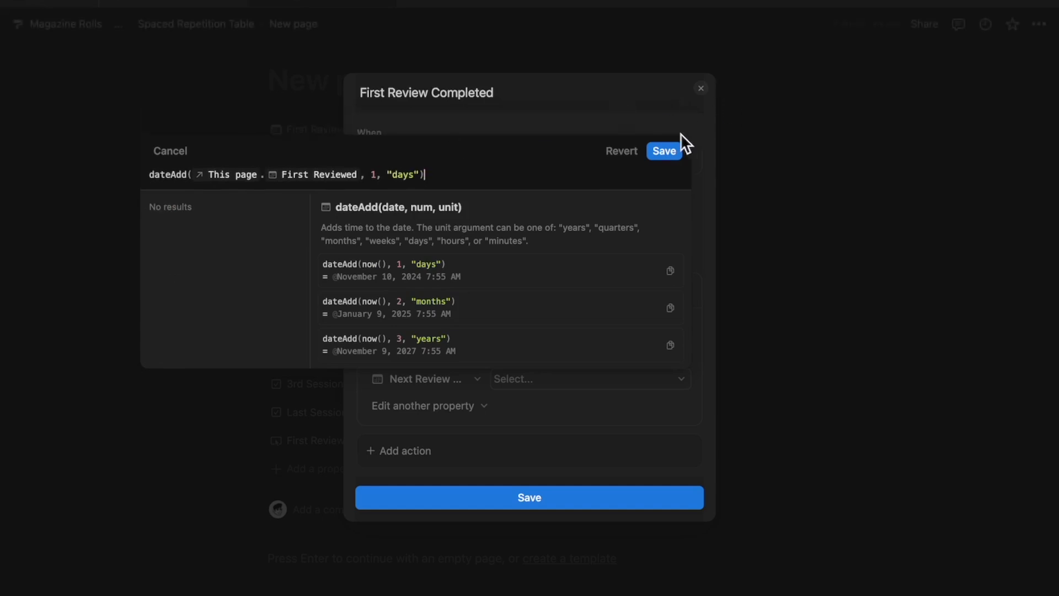
{"action": "left_click", "coordinate": [668, 150]}
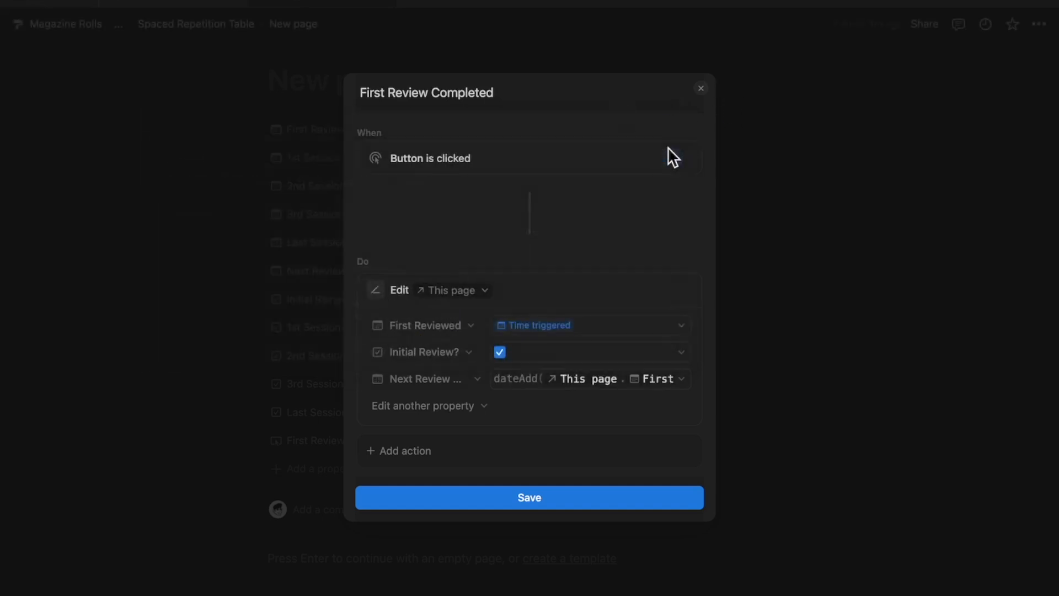
{"action": "left_click", "coordinate": [571, 508]}
{"action": "left_click", "coordinate": [602, 415]}
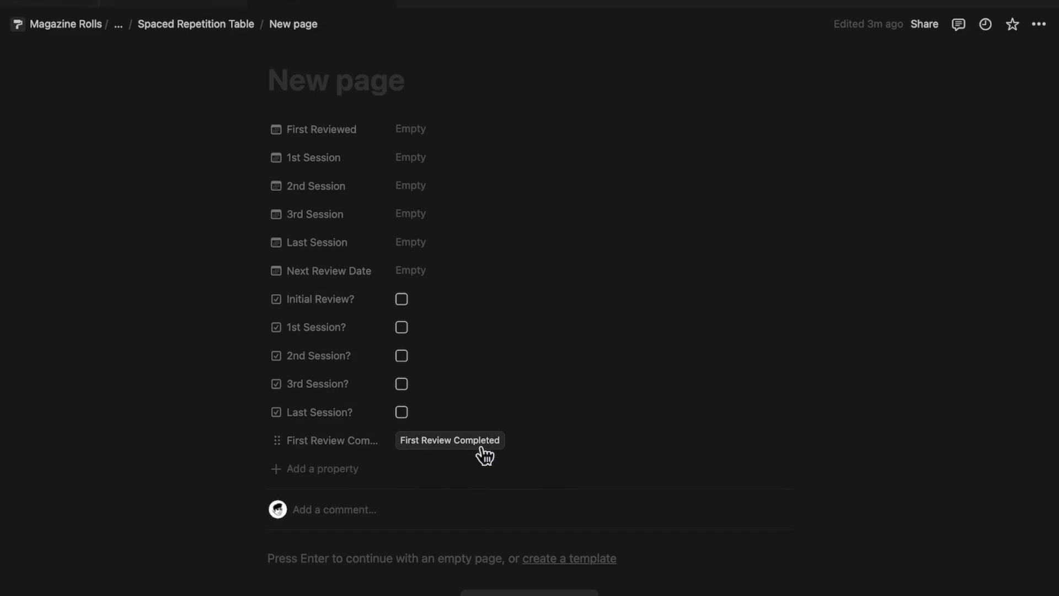
Check the First Review Completed button's automation, save it again and try running the button.
{"action": "left_click", "coordinate": [353, 441]}
{"action": "left_click", "coordinate": [359, 492]}
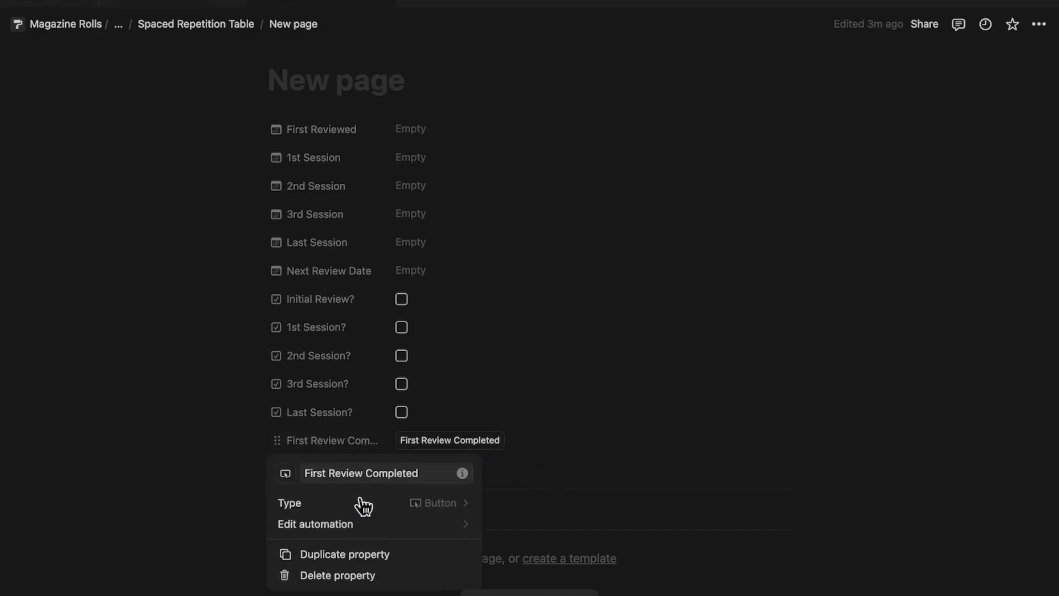
{"action": "left_click", "coordinate": [429, 525]}
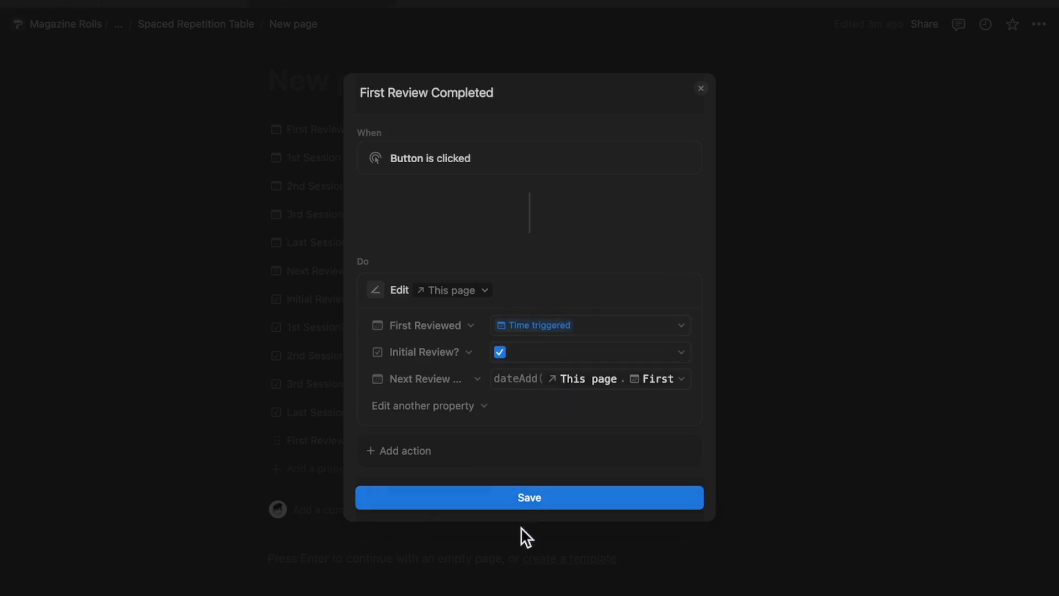
{"action": "left_click", "coordinate": [531, 497]}
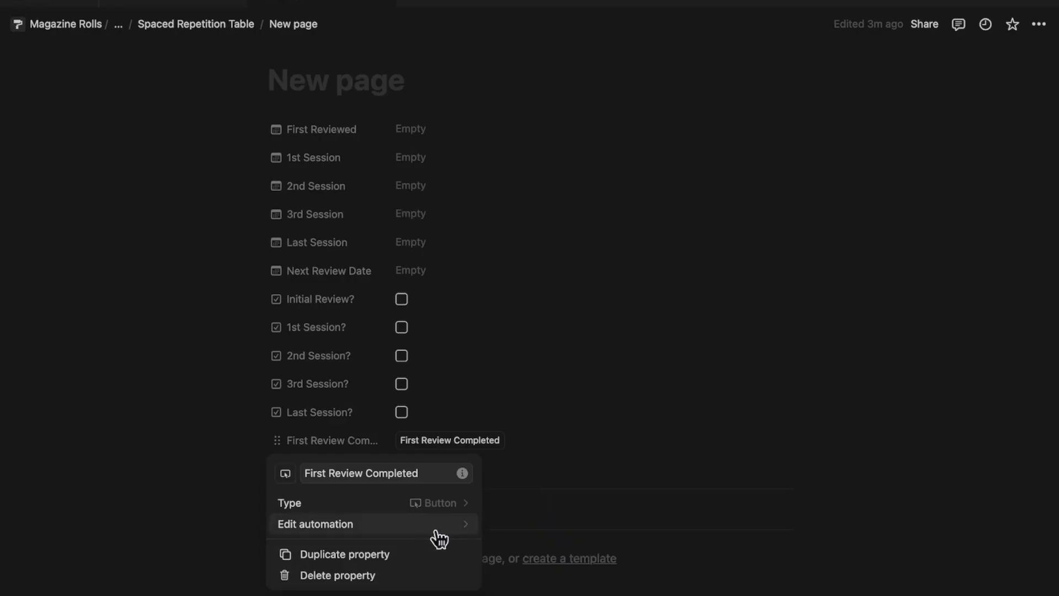
{"action": "left_click", "coordinate": [581, 445]}
{"action": "left_click", "coordinate": [496, 448]}
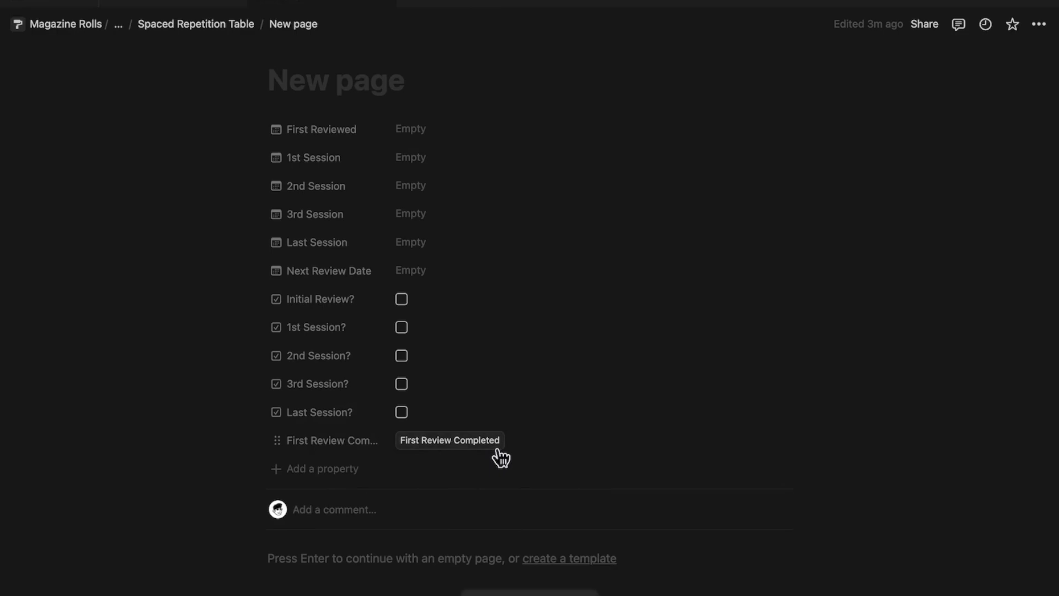
Reopen the First Review Completed automation and examine the settings for First Reviewed, Initial Review? and the Next Review Date formula.
{"action": "left_click", "coordinate": [354, 443]}
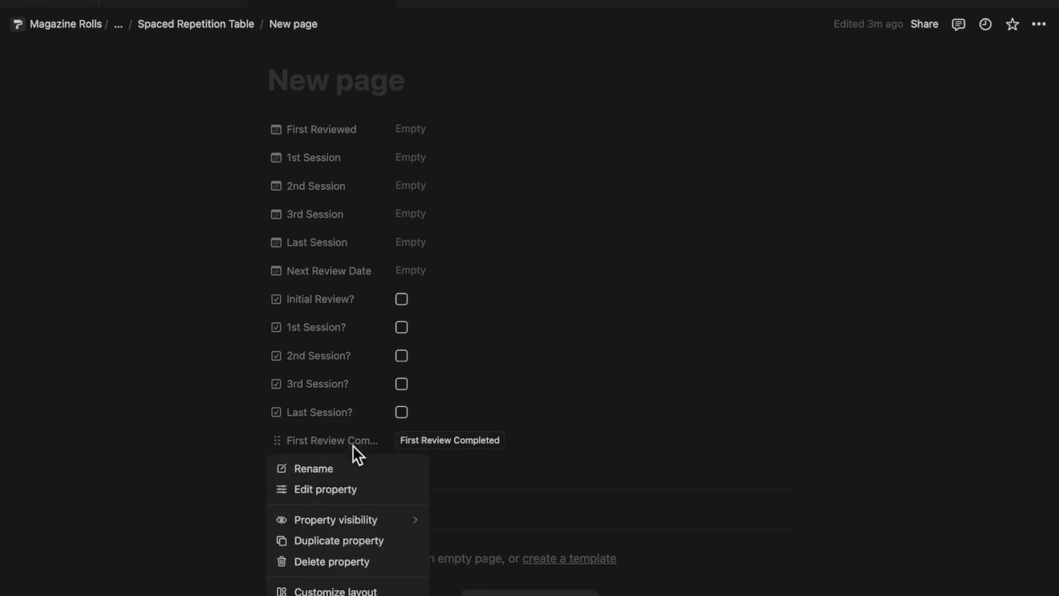
{"action": "left_click", "coordinate": [366, 492]}
{"action": "left_click", "coordinate": [405, 523]}
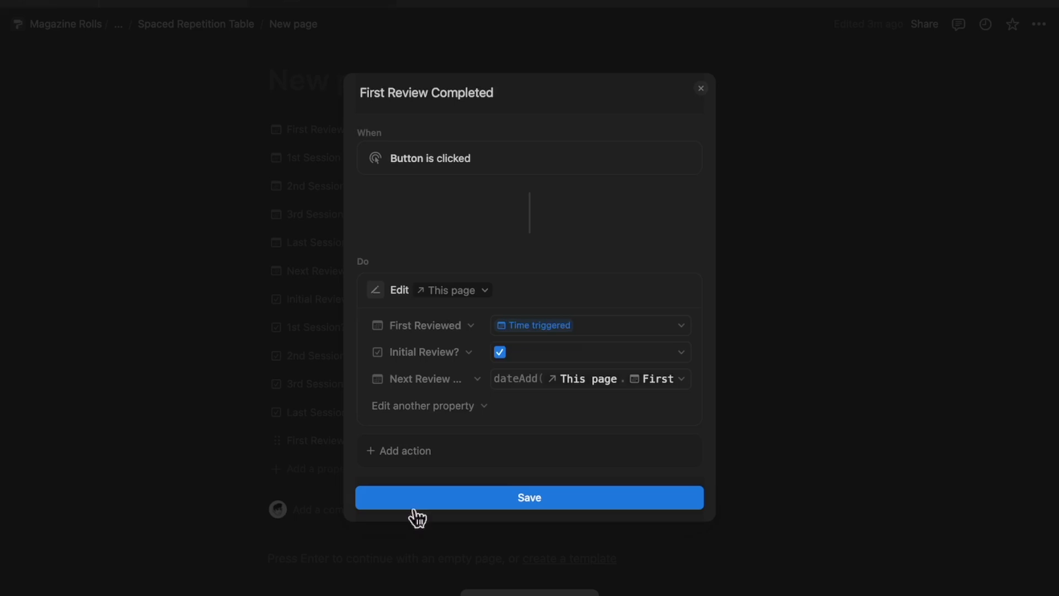
{"action": "left_click", "coordinate": [553, 335]}
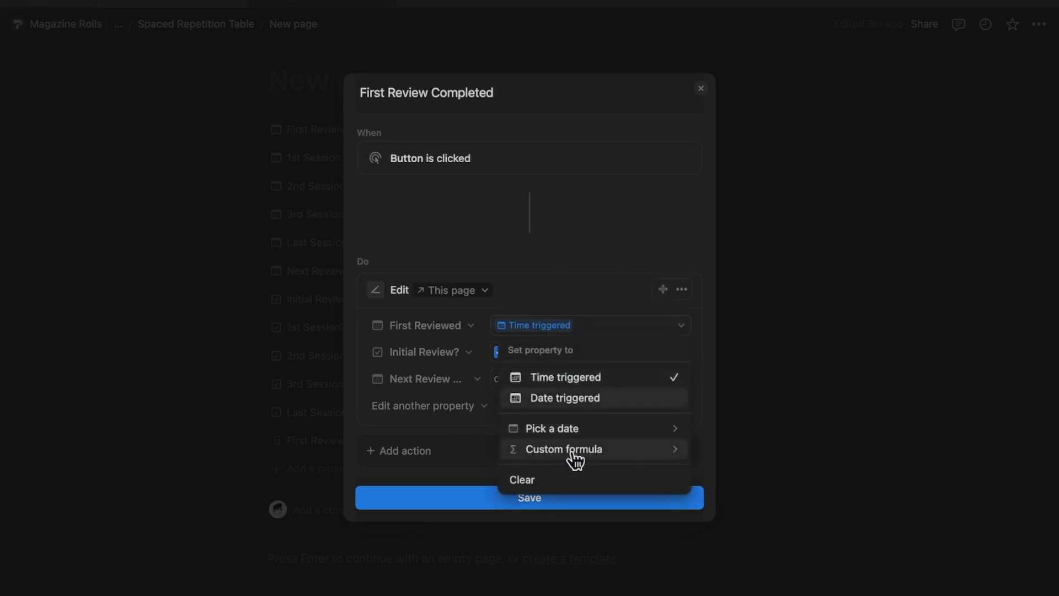
{"action": "left_click", "coordinate": [624, 384]}
{"action": "left_click", "coordinate": [580, 353]}
{"action": "left_click", "coordinate": [554, 426]}
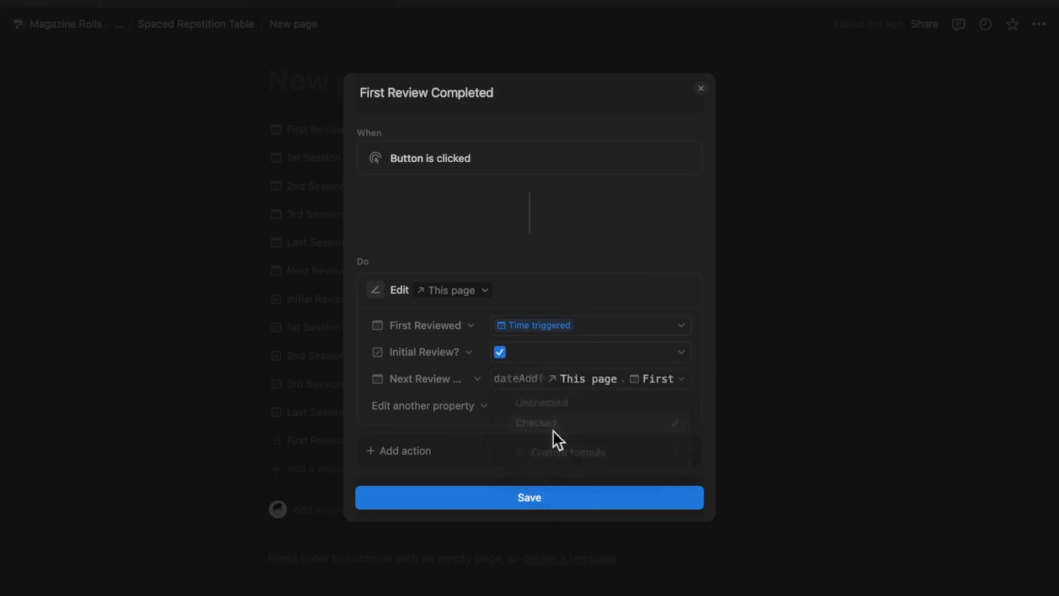
{"action": "left_click", "coordinate": [590, 384]}
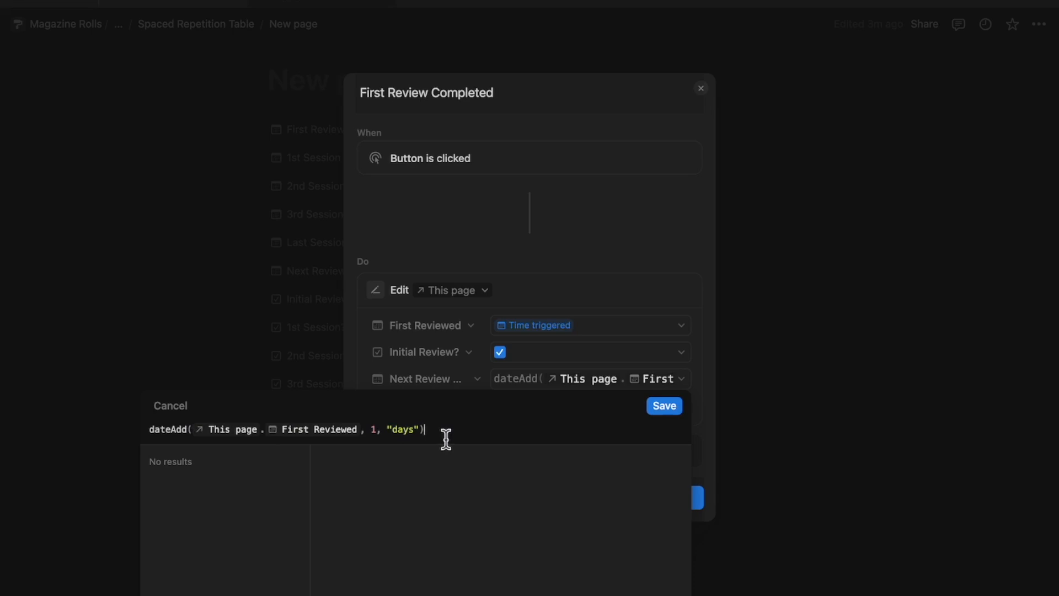
{"action": "left_click", "coordinate": [654, 411]}
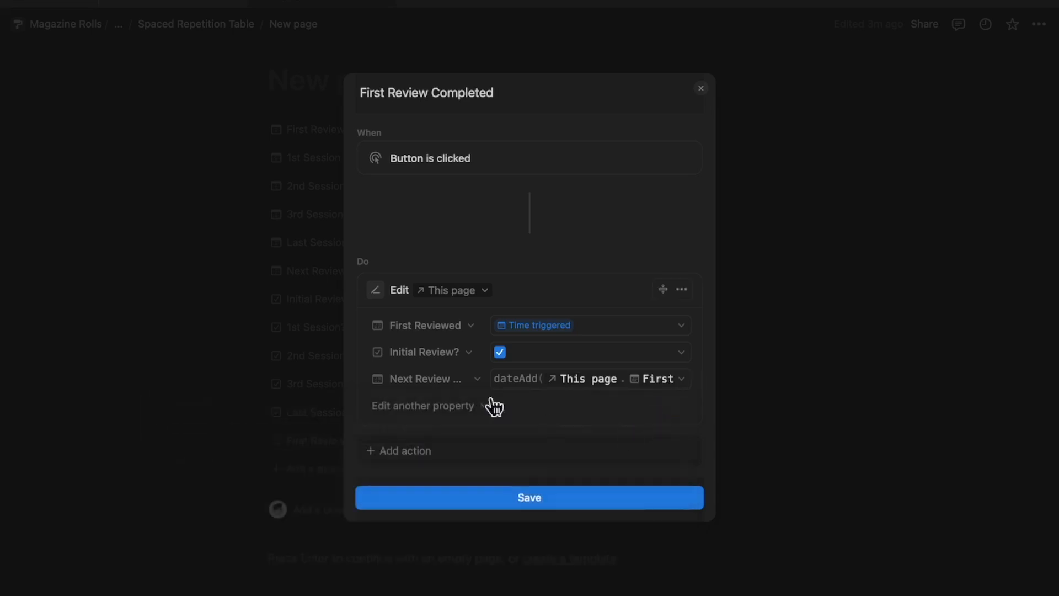
Remove Next Review Date from the saved automation's edit action and test the First Review Completed button.
{"action": "left_click", "coordinate": [438, 380]}
{"action": "left_click", "coordinate": [411, 354]}
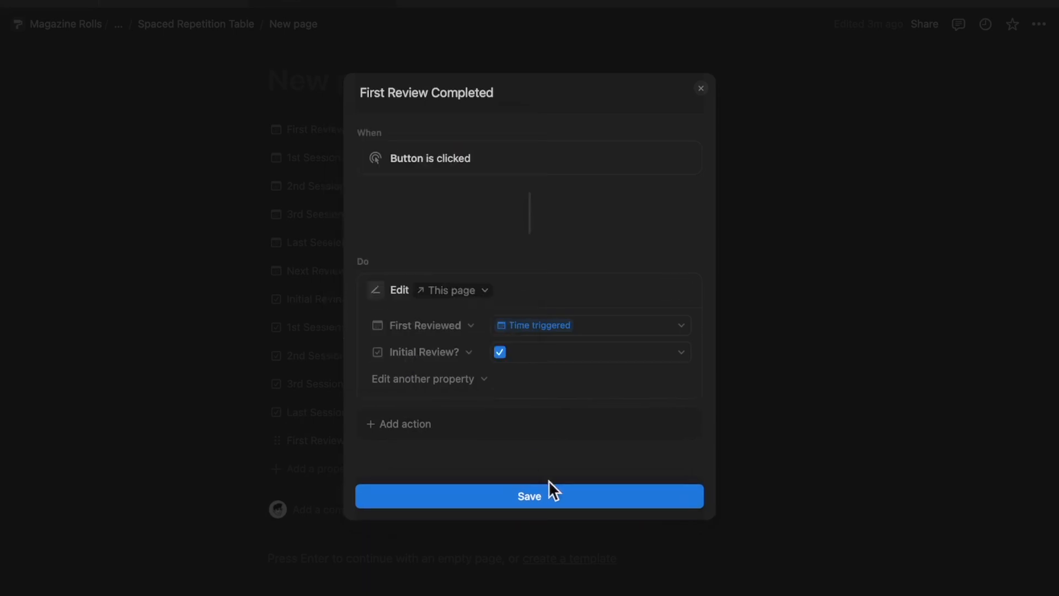
{"action": "left_click", "coordinate": [554, 506]}
{"action": "left_click", "coordinate": [468, 443]}
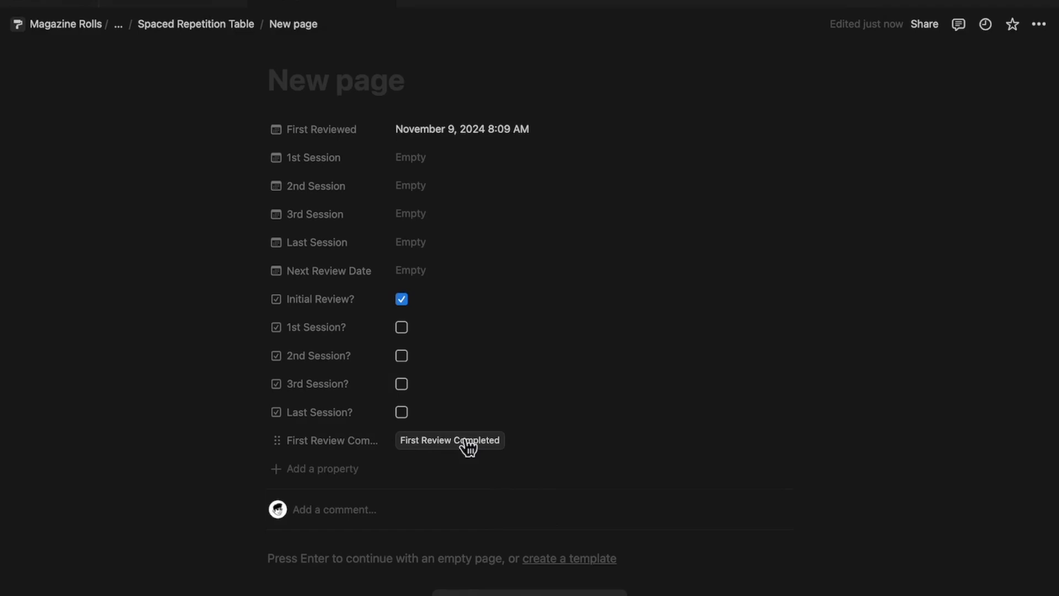
Add Next Review Date back to the First Review Completed automation's edit action and begin a custom dateAdd( formula for it.
{"action": "left_click", "coordinate": [342, 448]}
{"action": "left_click", "coordinate": [345, 493]}
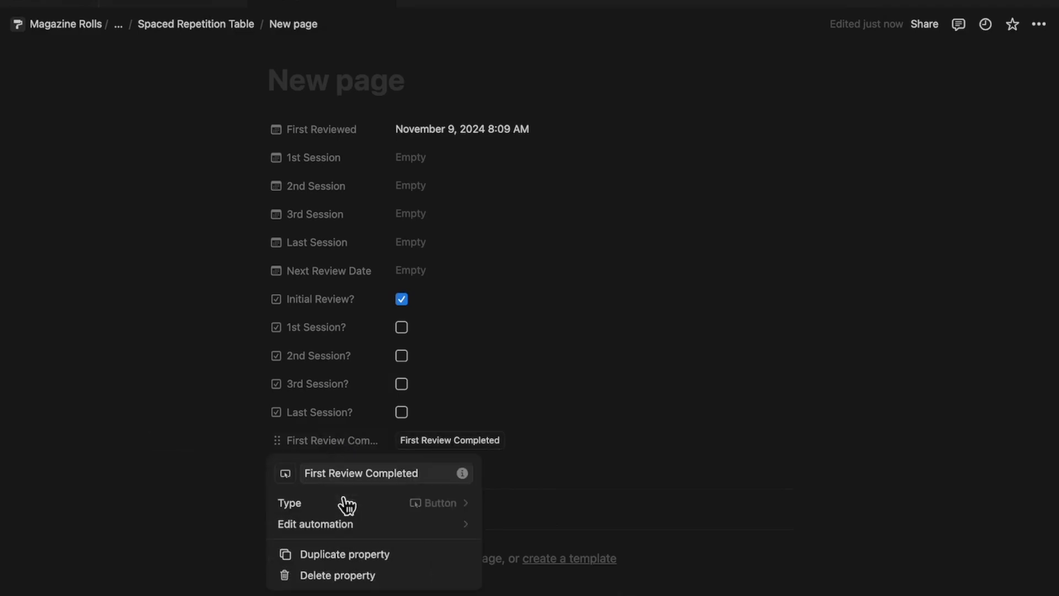
{"action": "left_click", "coordinate": [394, 525]}
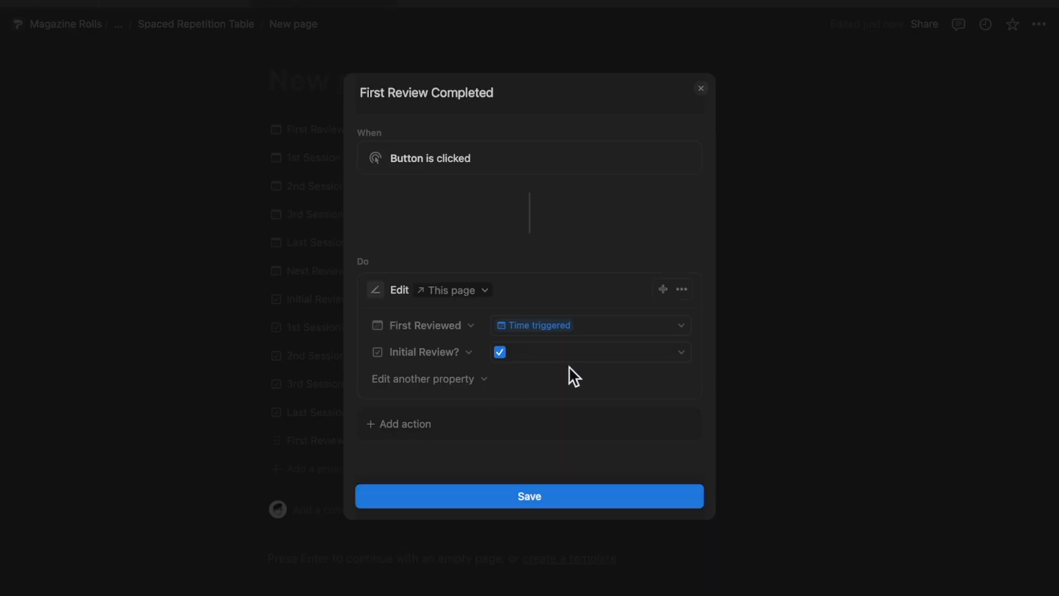
{"action": "left_click", "coordinate": [453, 378]}
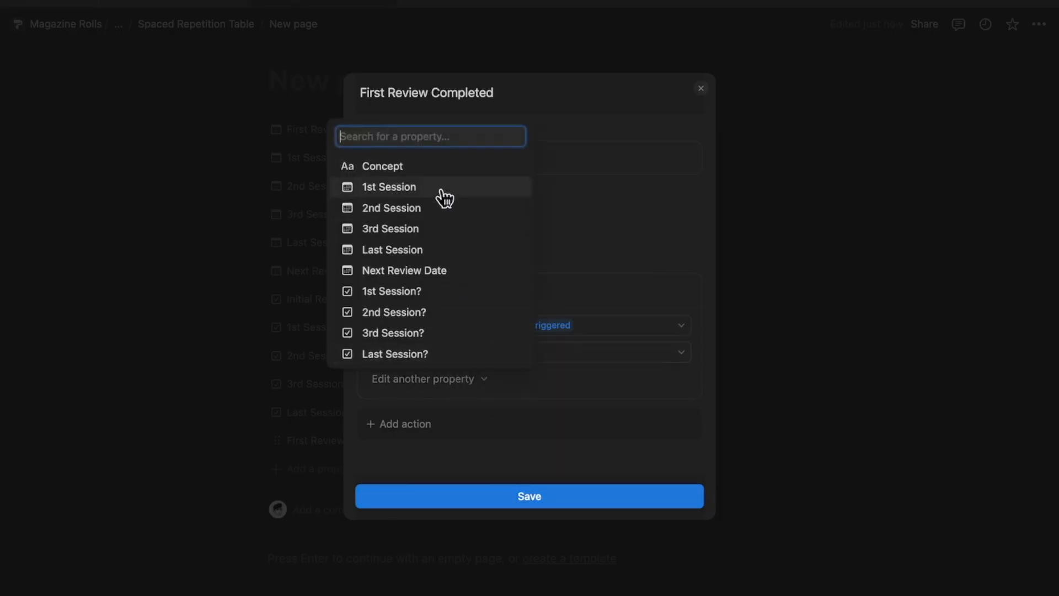
{"action": "left_click", "coordinate": [438, 270]}
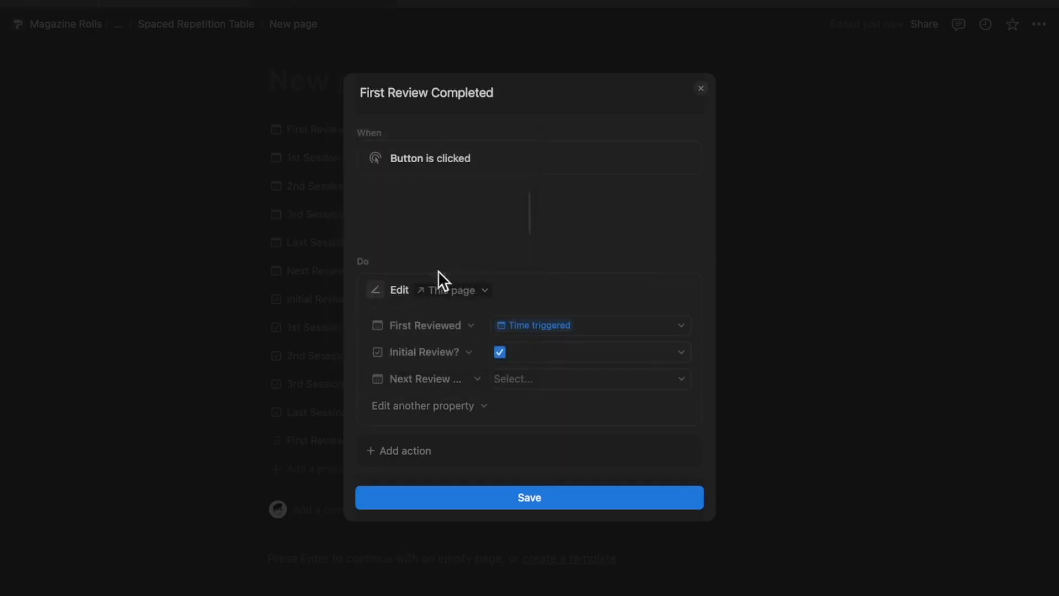
{"action": "left_click", "coordinate": [545, 381]}
{"action": "left_click", "coordinate": [563, 503]}
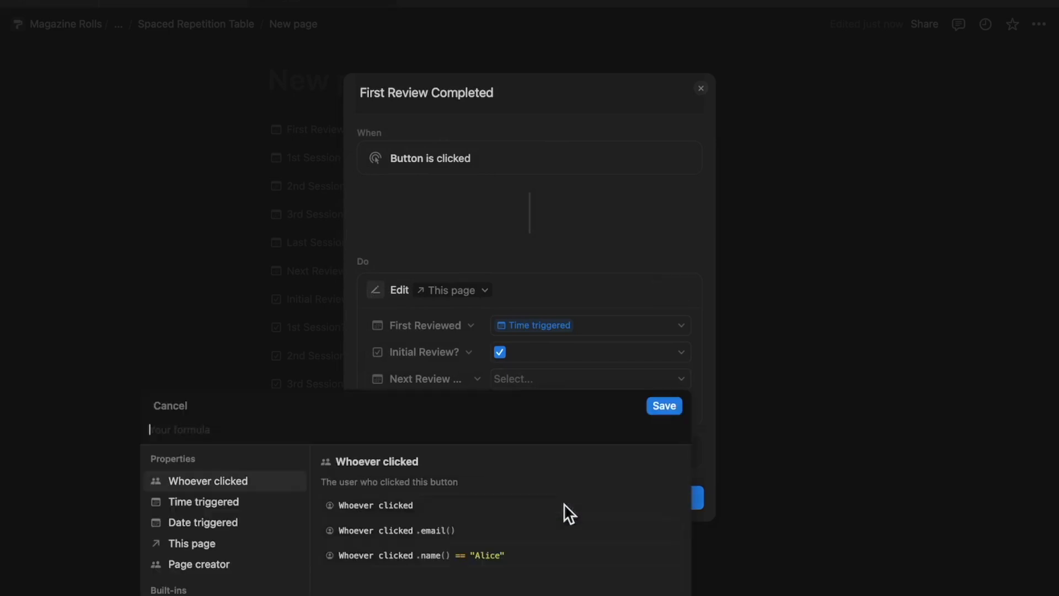
{"action": "type", "text": "dateAd"}
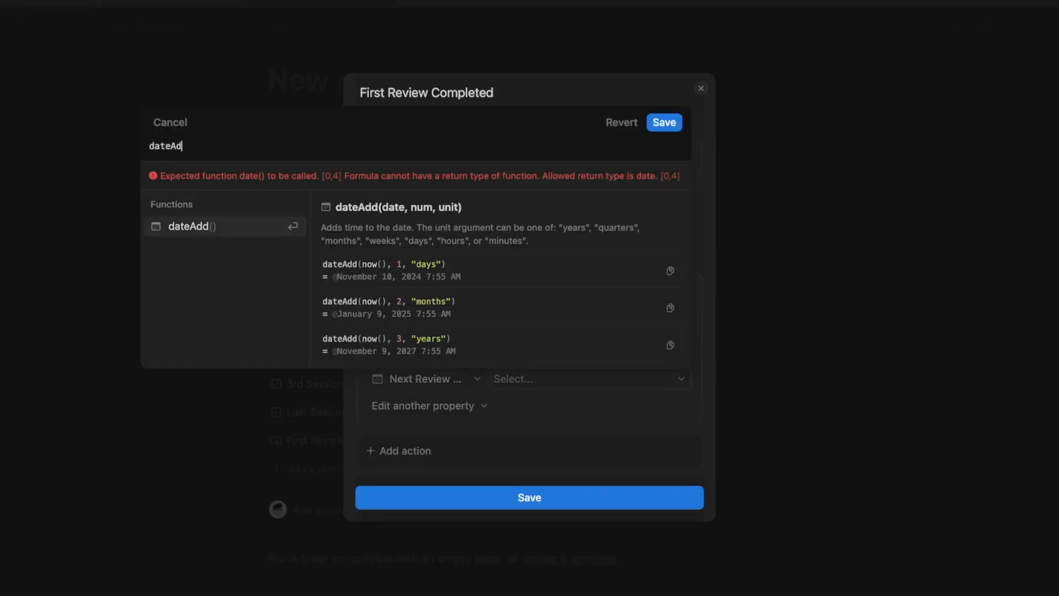
{"action": "type", "text": "d("}
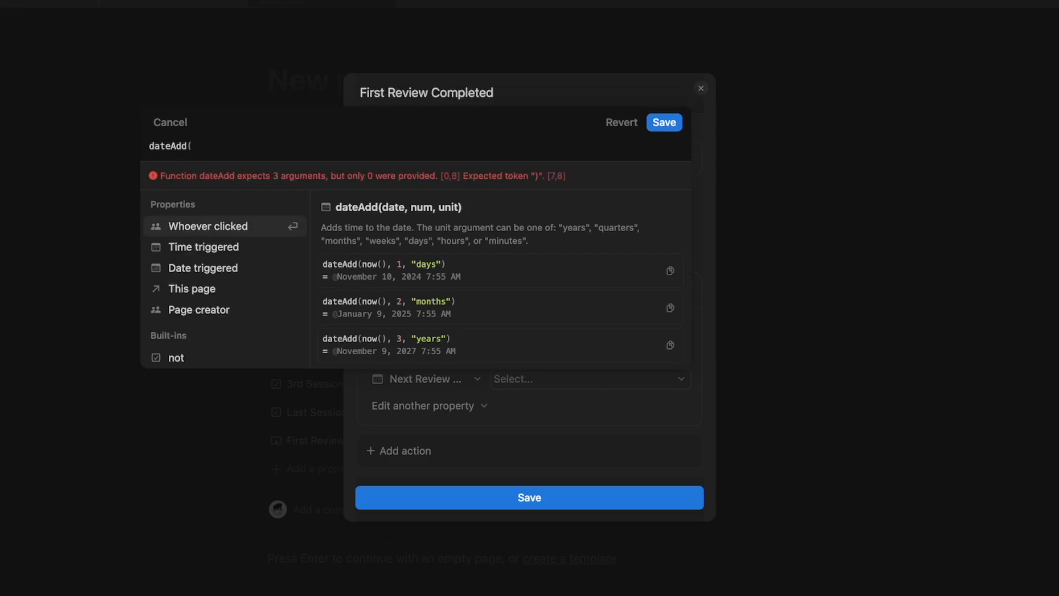
{"action": "left_click", "coordinate": [251, 257]}
{"action": "type", "text": ","}
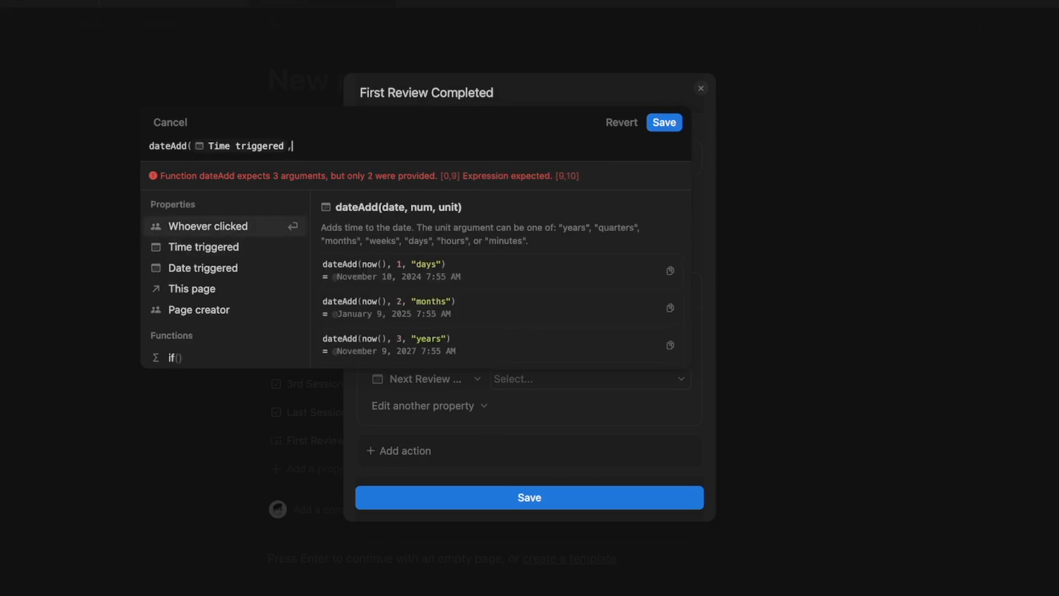
{"action": "type", "text": "1"}
{"action": "key", "text": "BackSpace"}
{"action": "key", "text": "BackSpace"}
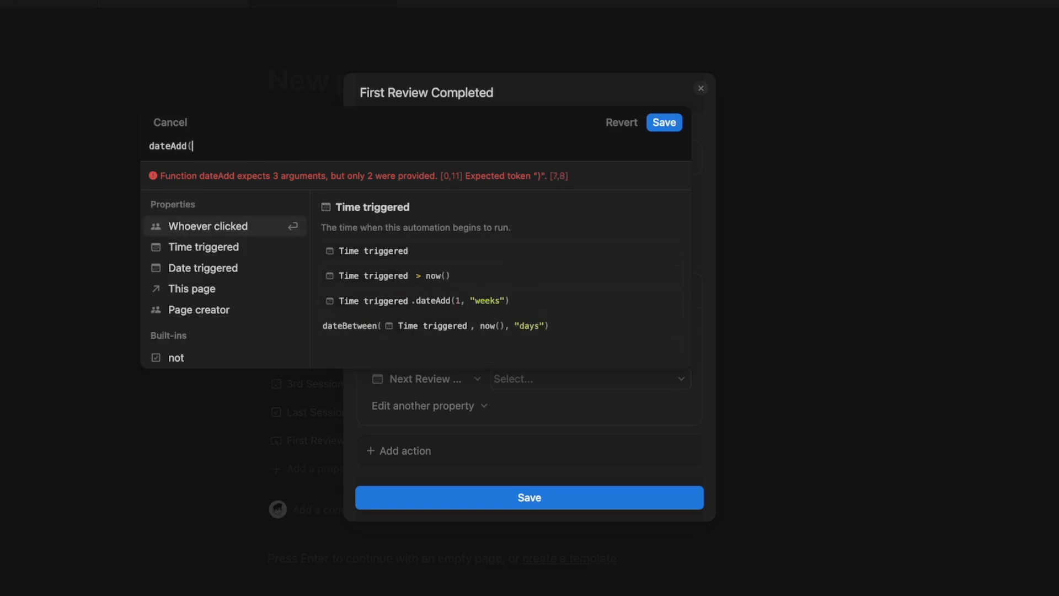
Complete the Next Review Date formula as dateAdd(Date triggered, 1, "days") and save the First Review Completed automation.
{"action": "type", "text": "D"}
{"action": "left_click", "coordinate": [217, 230]}
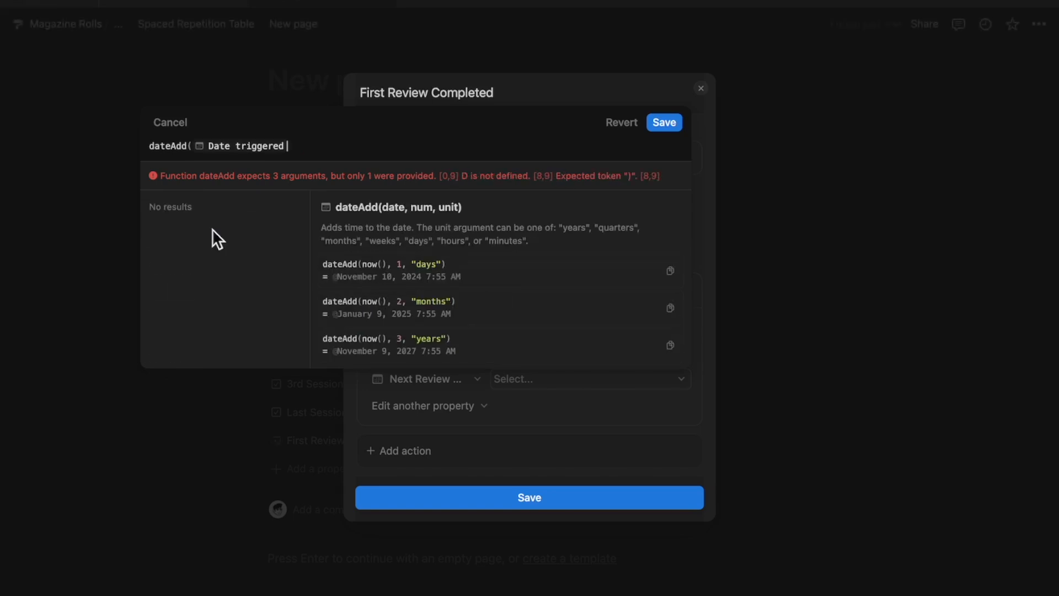
{"action": "type", "text": ", 1,"}
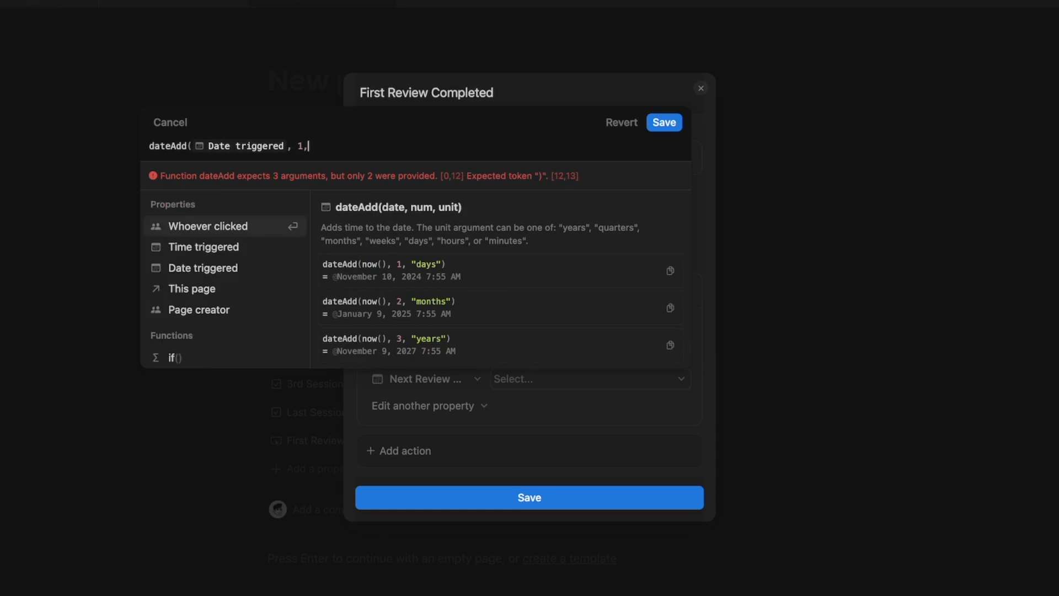
{"action": "type", "text": " \"days\")"}
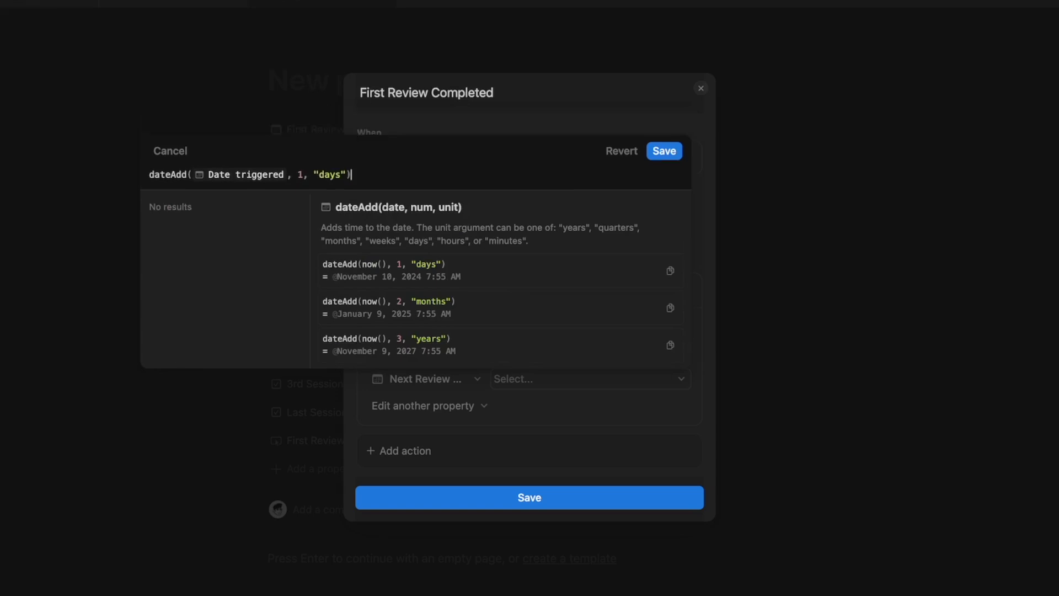
{"action": "left_click", "coordinate": [662, 150]}
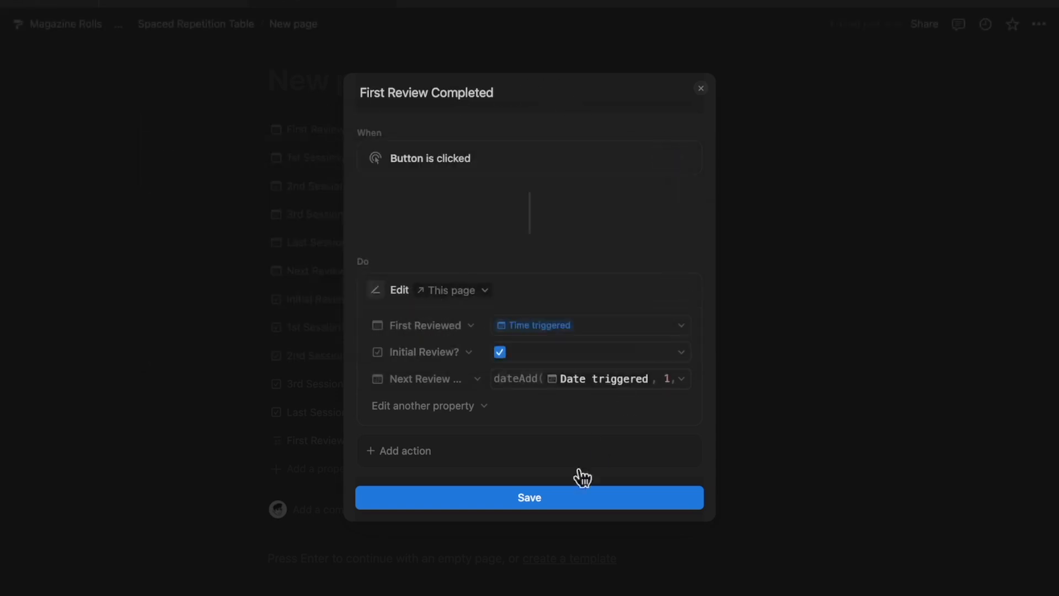
{"action": "left_click", "coordinate": [552, 498]}
{"action": "left_click", "coordinate": [588, 443]}
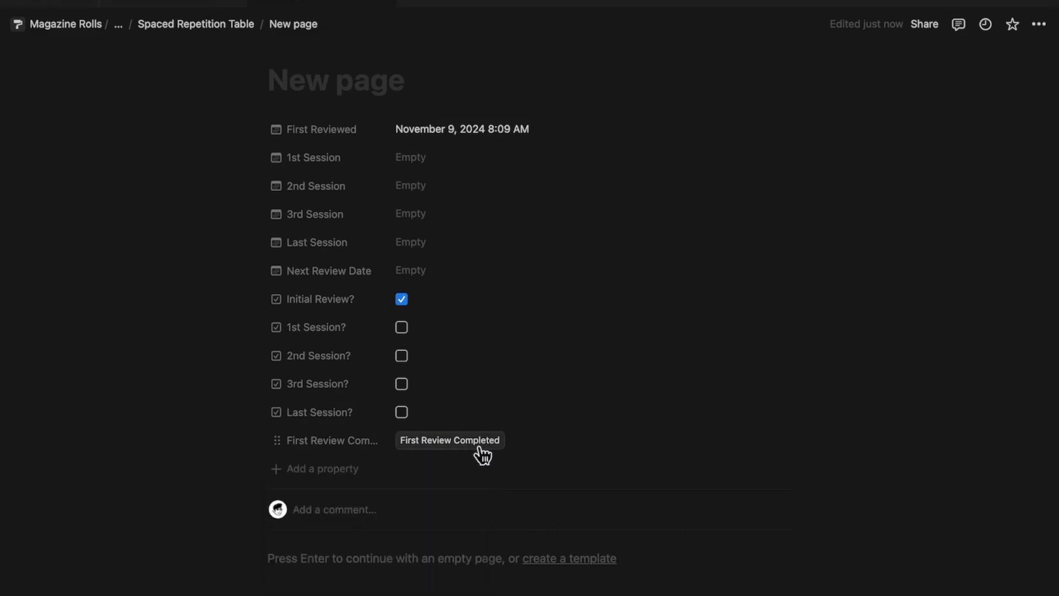
Test the First Review Completed button, then clear First Reviewed and Next Review Date and toggle Initial Review?
{"action": "left_click", "coordinate": [482, 454]}
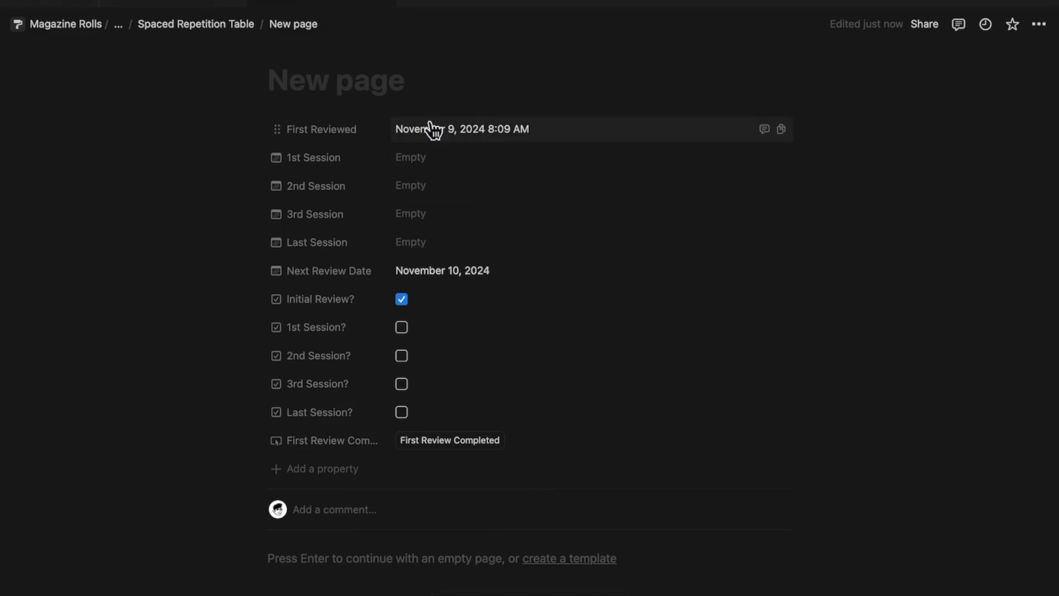
{"action": "left_click", "coordinate": [328, 441]}
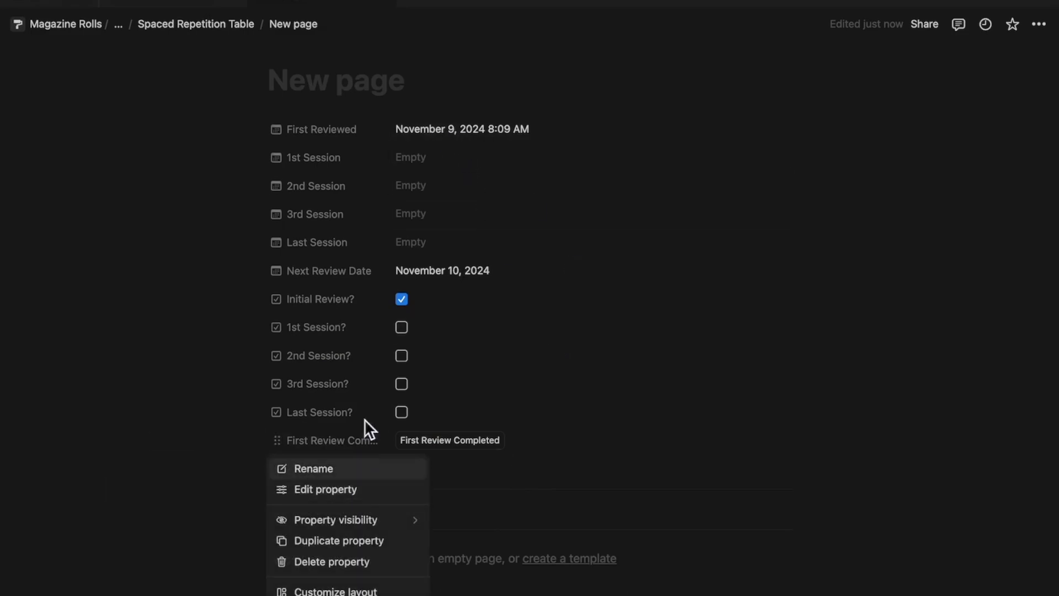
{"action": "left_click", "coordinate": [509, 128]}
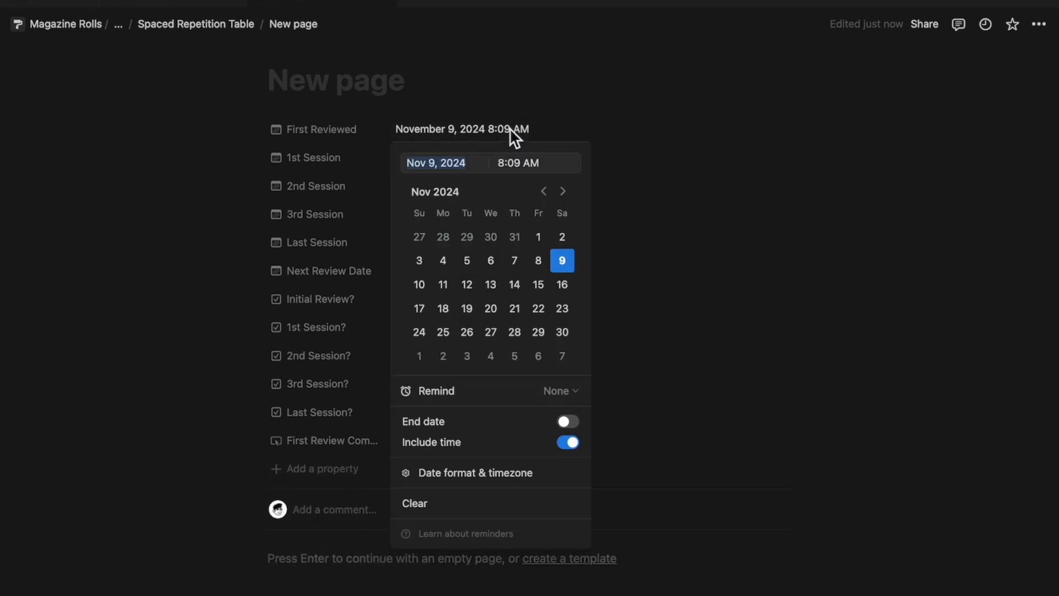
{"action": "left_click", "coordinate": [496, 515]}
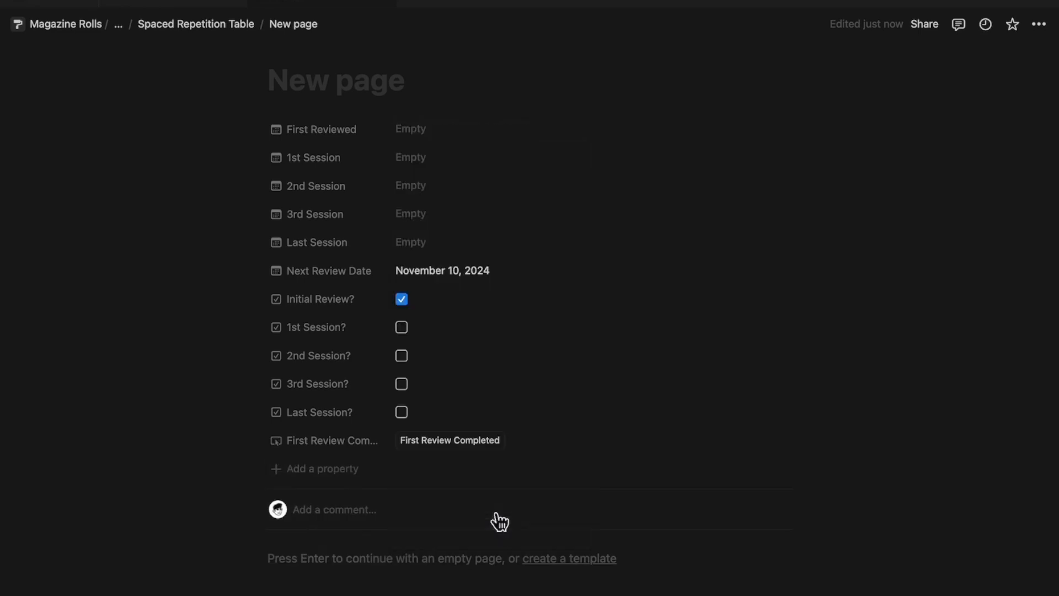
{"action": "left_click", "coordinate": [351, 446]}
{"action": "key", "text": "Escape"}
{"action": "left_click", "coordinate": [528, 276]}
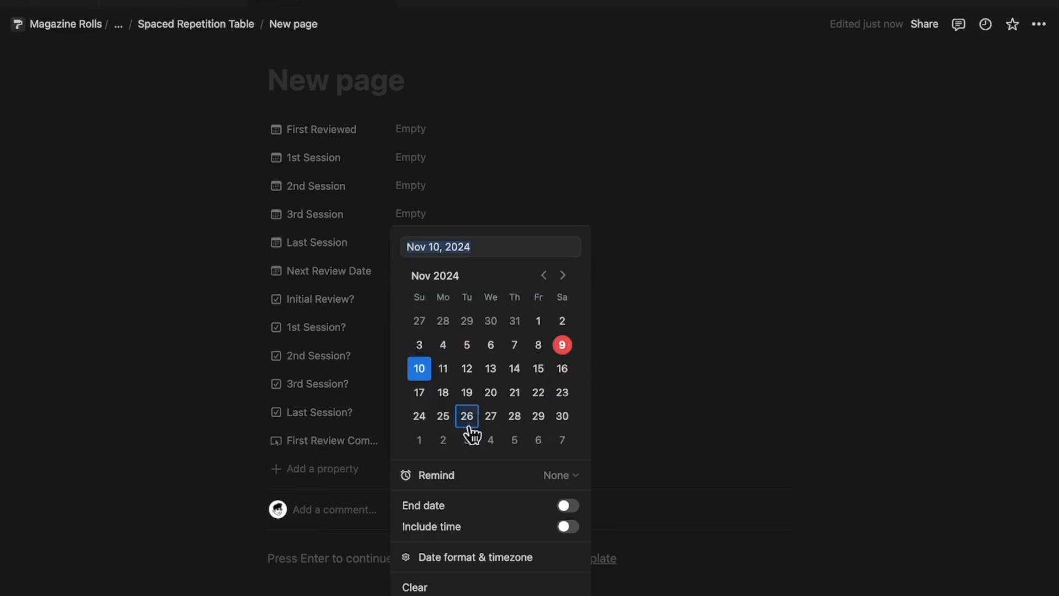
{"action": "left_click", "coordinate": [471, 586]}
{"action": "left_click", "coordinate": [403, 299]}
{"action": "left_click", "coordinate": [407, 302]}
Run the First Review Completed button again, then reset Initial Review?, Next Review Date and First Reviewed.
{"action": "left_click", "coordinate": [457, 447]}
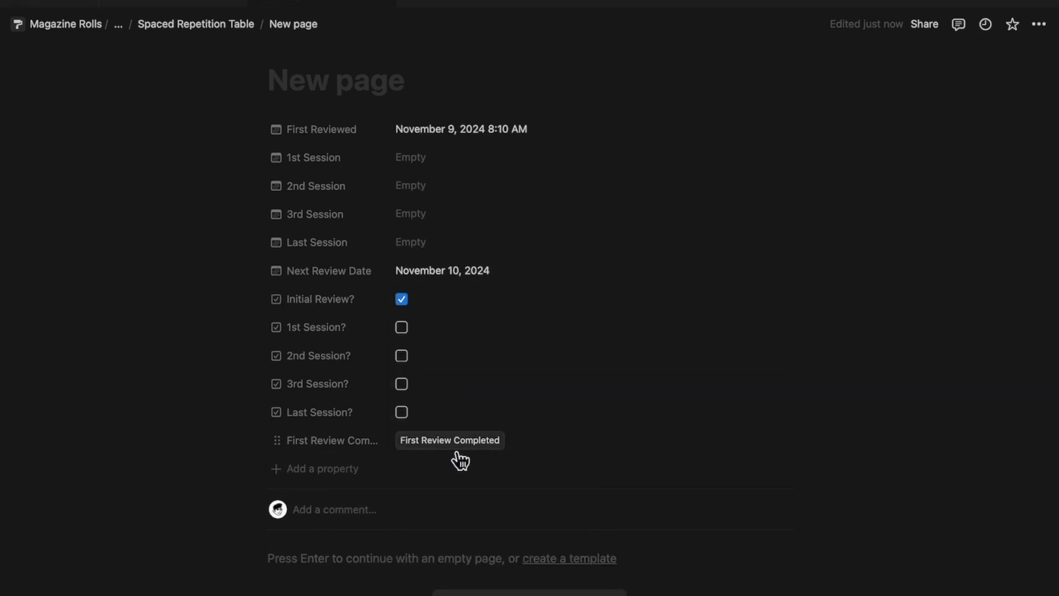
{"action": "left_click", "coordinate": [404, 301]}
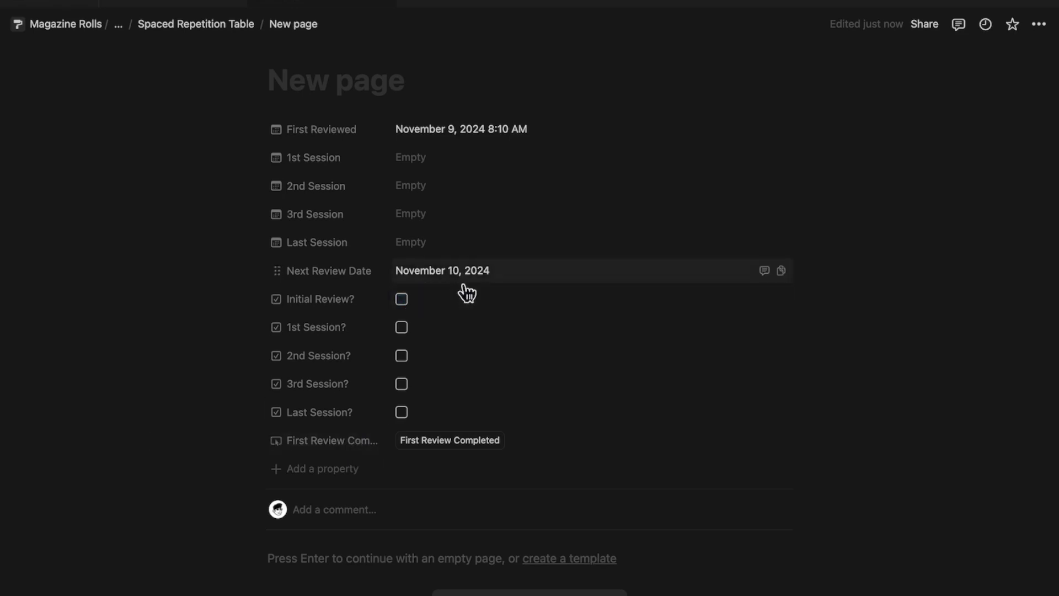
{"action": "left_click", "coordinate": [463, 282]}
{"action": "left_click", "coordinate": [421, 585]}
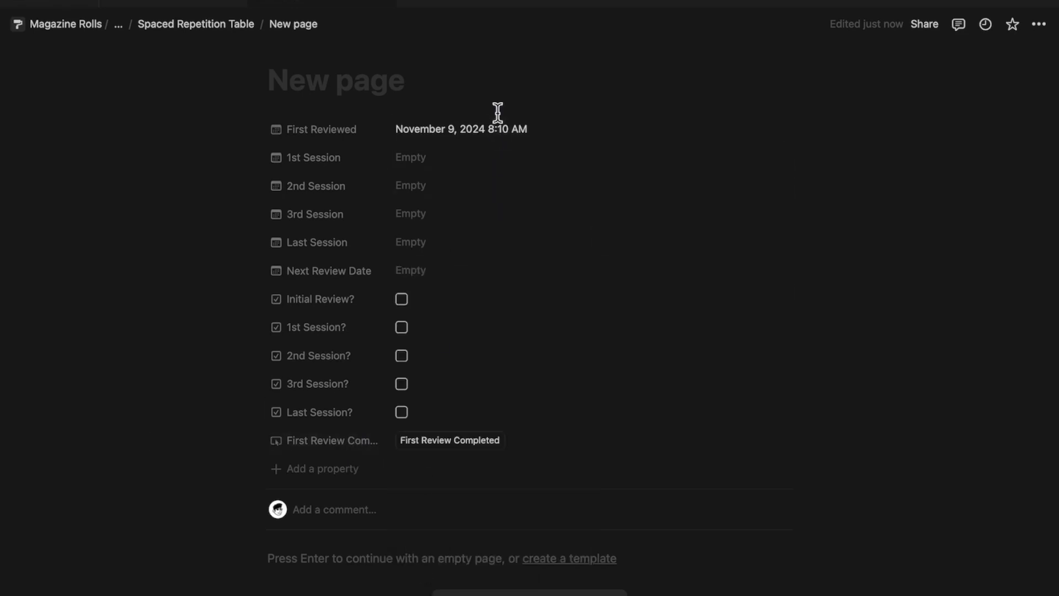
{"action": "left_click", "coordinate": [494, 133]}
{"action": "left_click", "coordinate": [419, 503]}
Change the First Review Completed automation's Next Review Date formula to dateAdd(This page.First Reviewed, 1, "days") and save the automation.
{"action": "left_click", "coordinate": [359, 441]}
{"action": "left_click", "coordinate": [349, 488]}
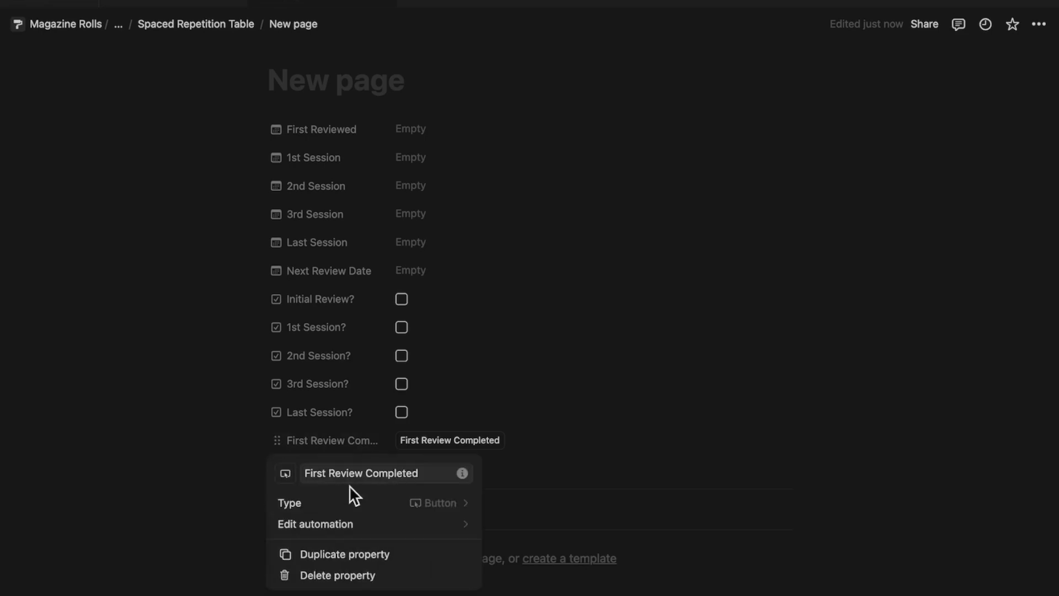
{"action": "left_click", "coordinate": [406, 529]}
{"action": "left_click", "coordinate": [539, 375]}
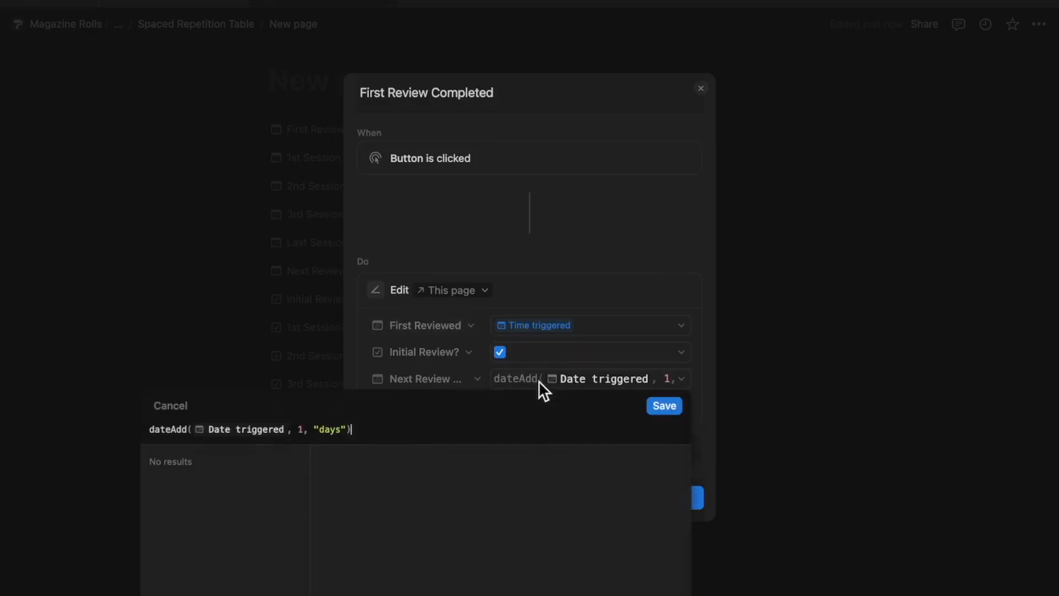
{"action": "left_click", "coordinate": [289, 430]}
{"action": "key", "text": "BackSpace"}
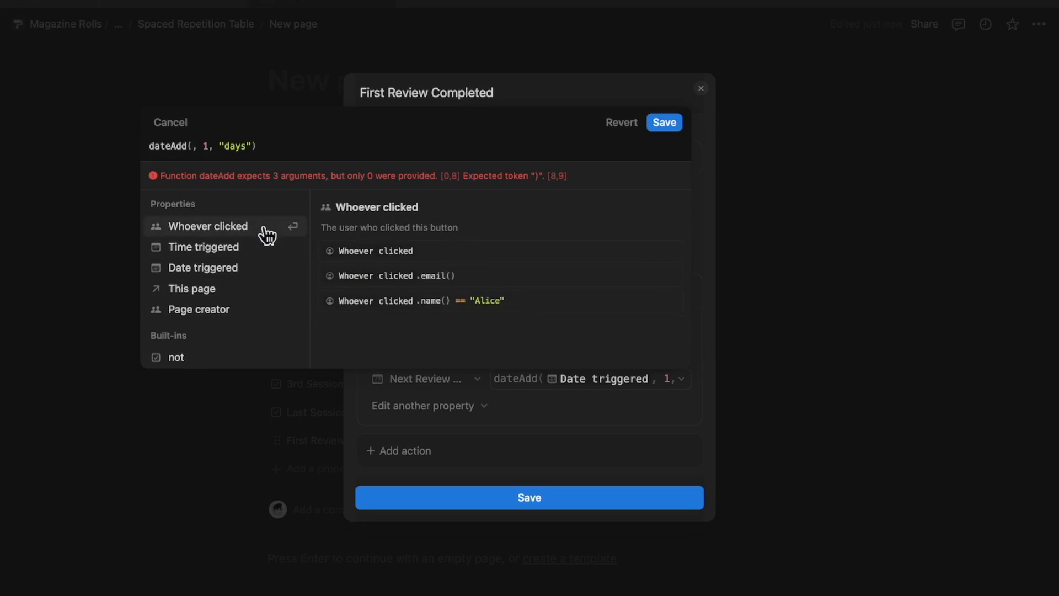
{"action": "left_click", "coordinate": [245, 290]}
{"action": "type", "text": "."}
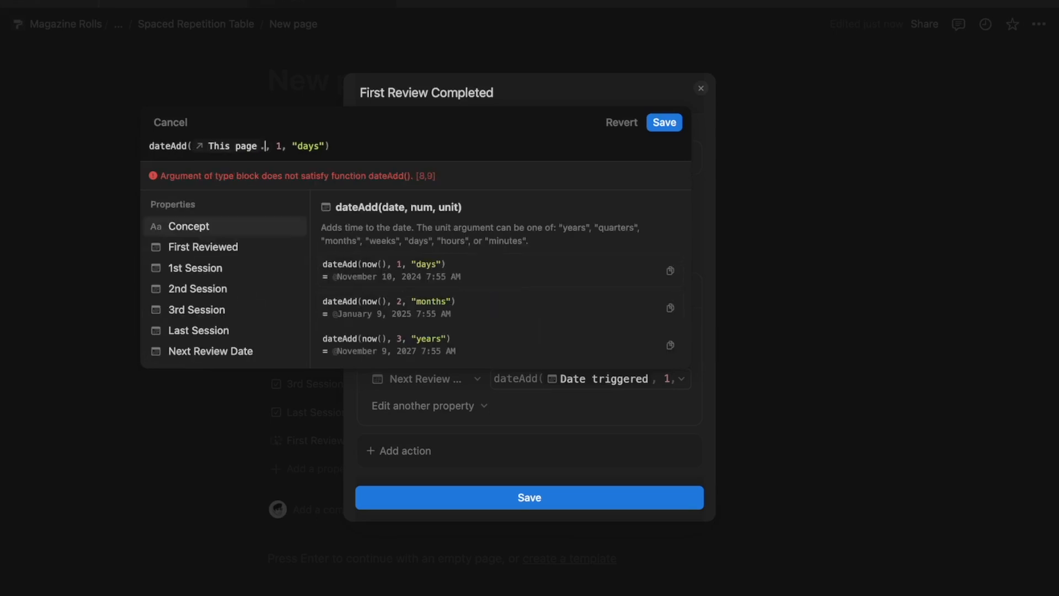
{"action": "left_click", "coordinate": [247, 246]}
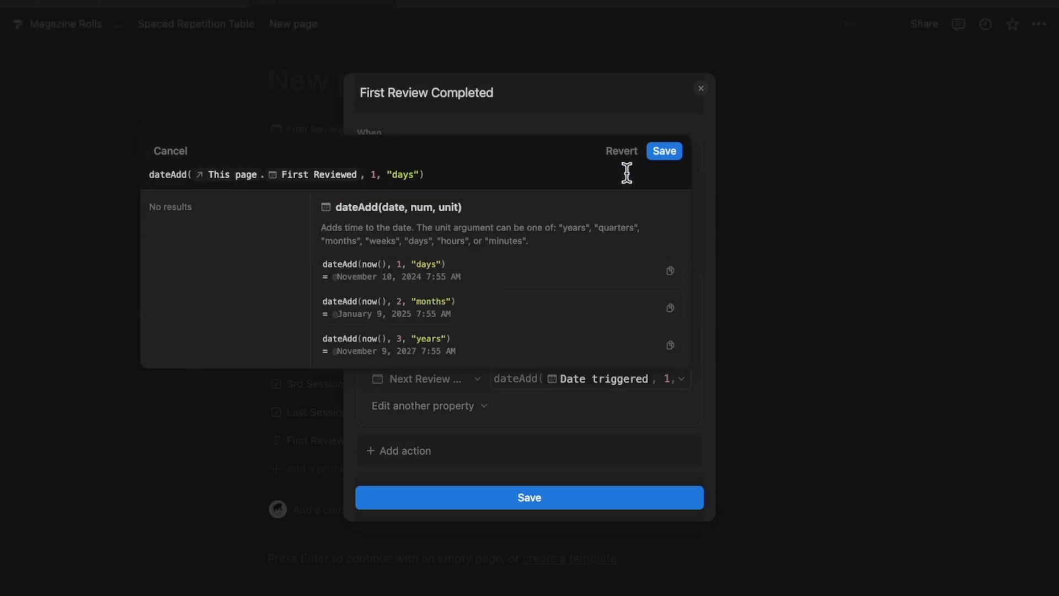
{"action": "left_click", "coordinate": [664, 152]}
{"action": "left_click", "coordinate": [540, 503]}
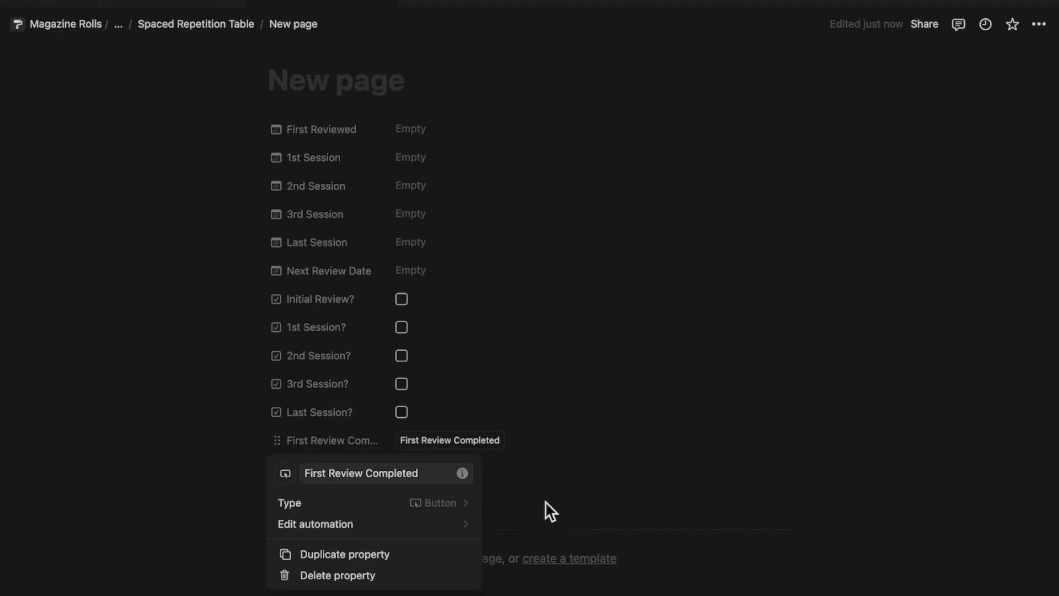
{"action": "left_click", "coordinate": [463, 442]}
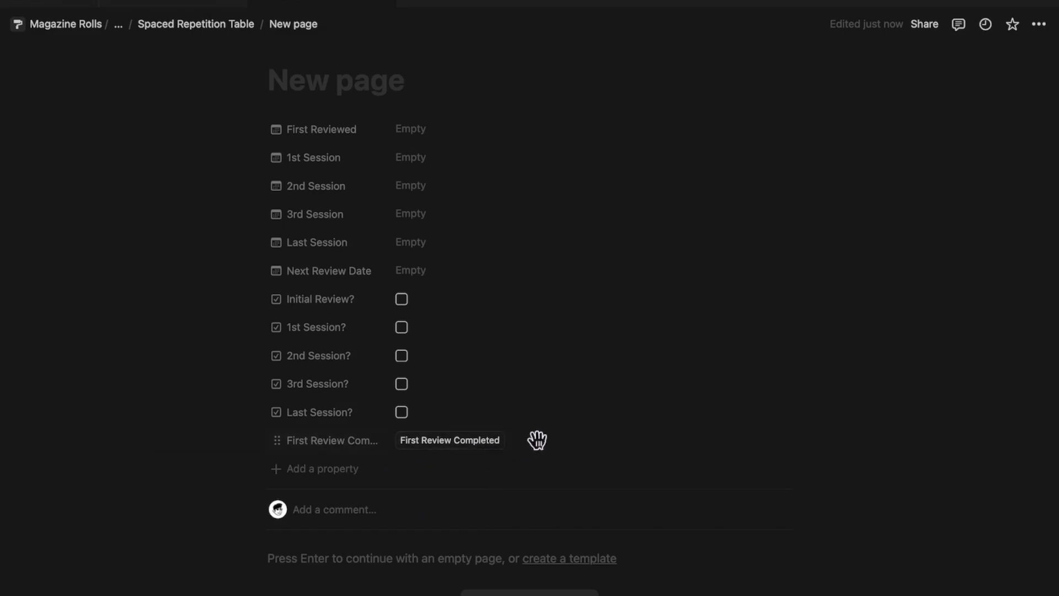
Set the Next Review Date formula back to dateAdd(Date triggered, 1, "days"), save the automation and run the First Review Completed button.
{"action": "left_click", "coordinate": [318, 438]}
{"action": "left_click", "coordinate": [353, 490]}
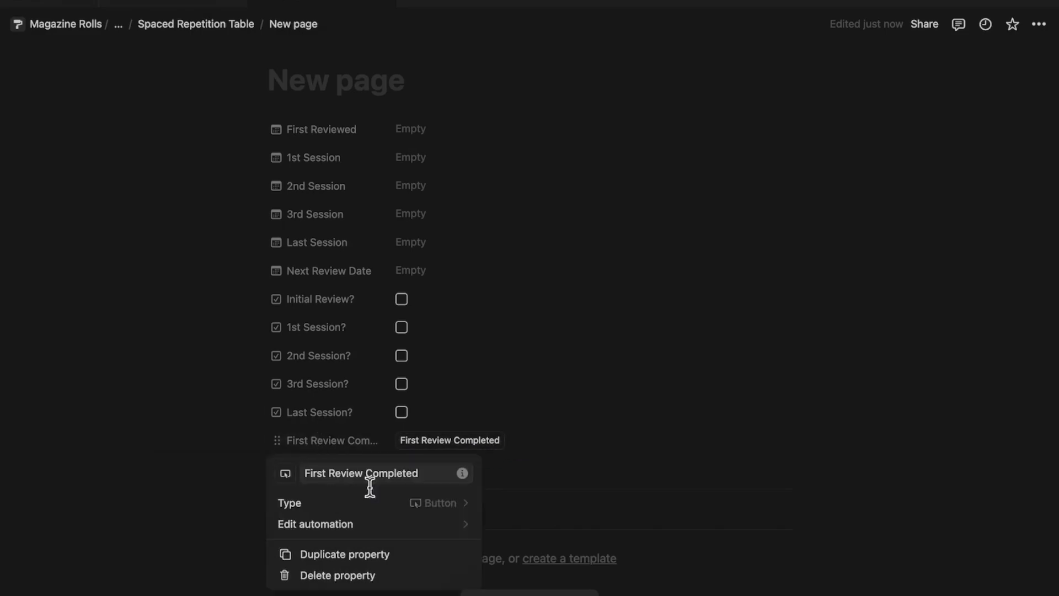
{"action": "left_click", "coordinate": [426, 525]}
{"action": "left_click", "coordinate": [621, 380]}
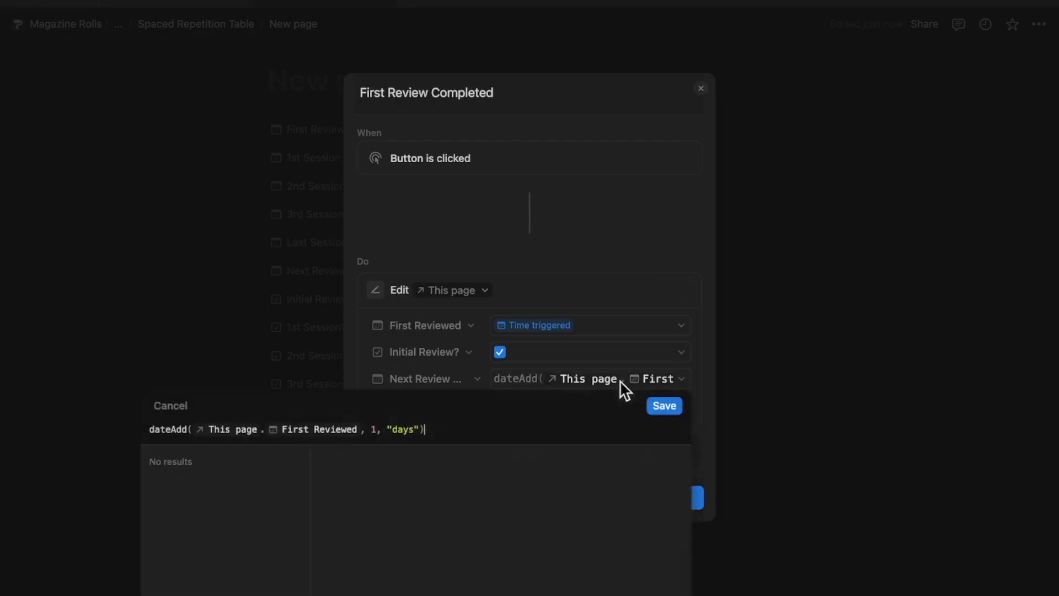
{"action": "type", "text": "="}
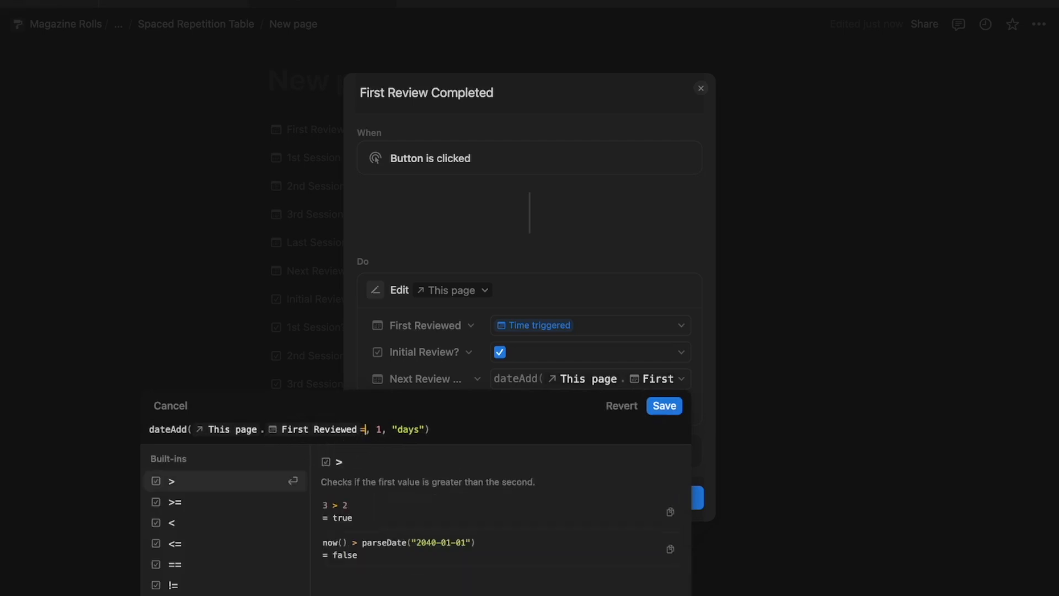
{"action": "key", "text": "BackSpace"}
{"action": "key", "text": "BackSpace"}
{"action": "key", "text": "BackSpace"}
{"action": "key", "text": "BackSpace"}
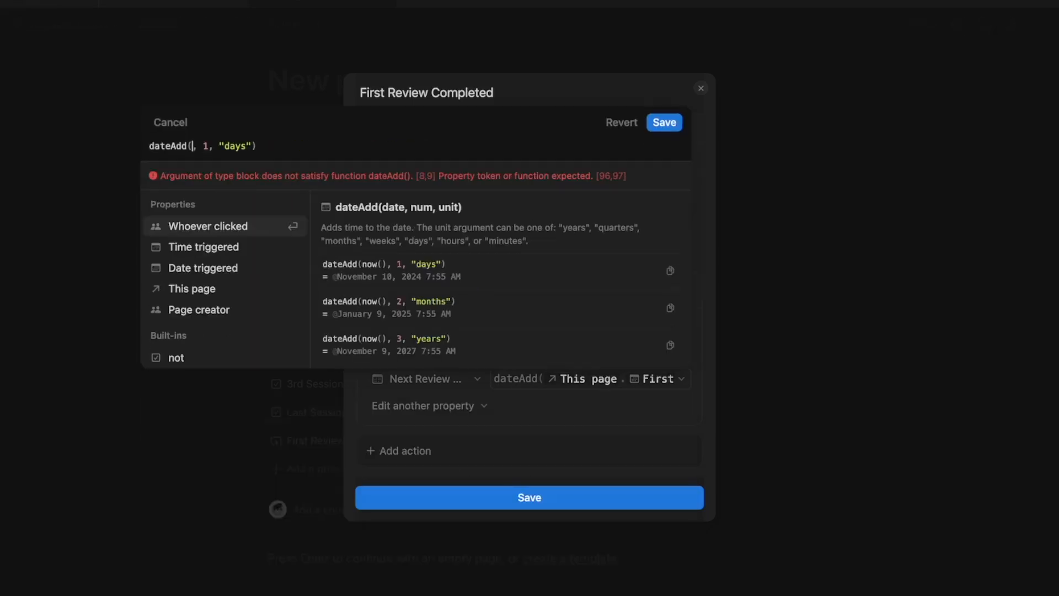
{"action": "left_click", "coordinate": [270, 269]}
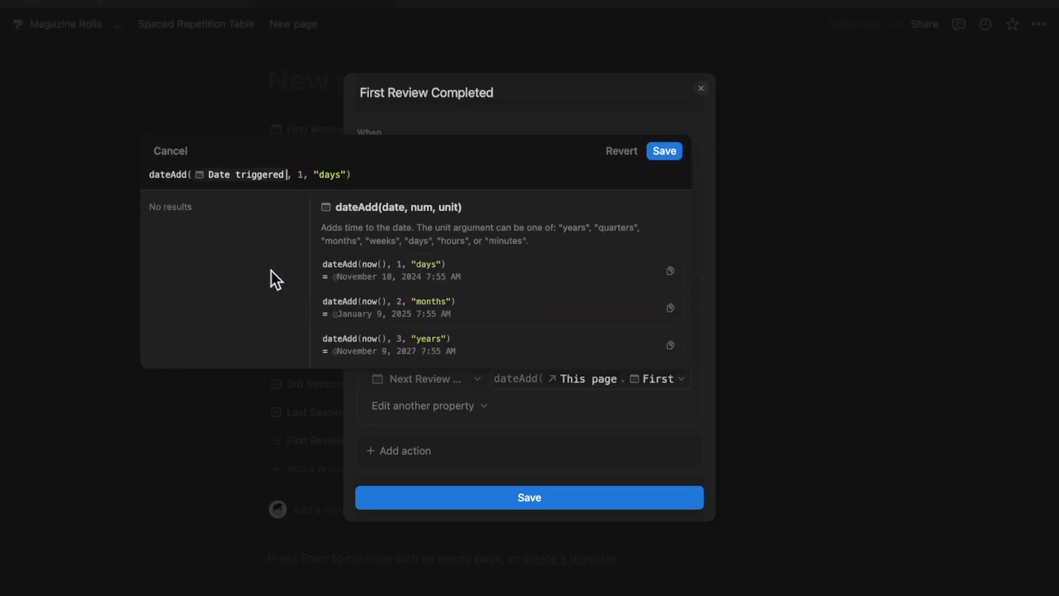
{"action": "left_click", "coordinate": [667, 152]}
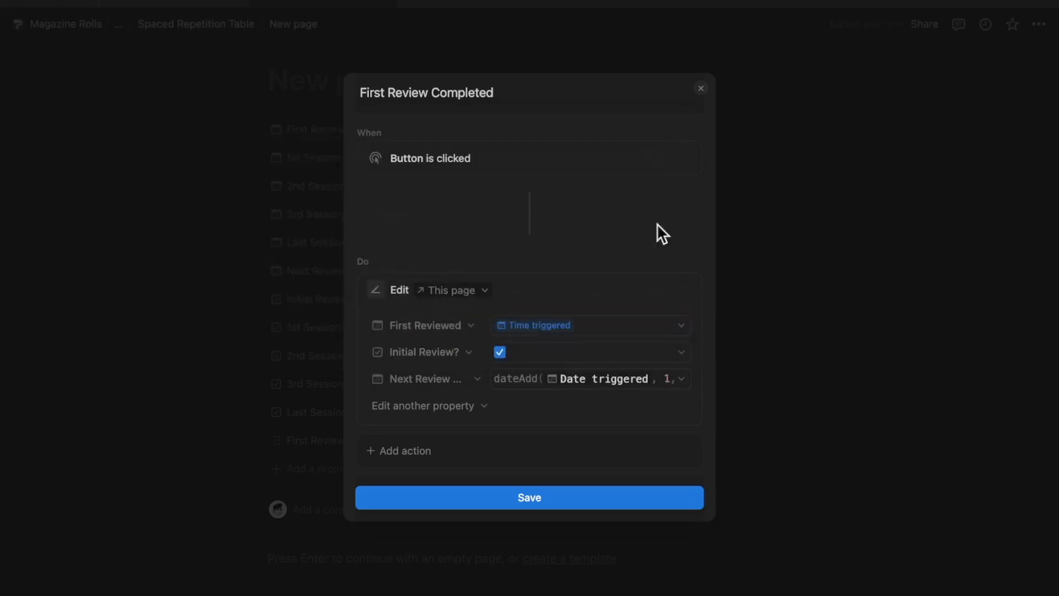
{"action": "left_click", "coordinate": [540, 499]}
{"action": "left_click", "coordinate": [610, 475]}
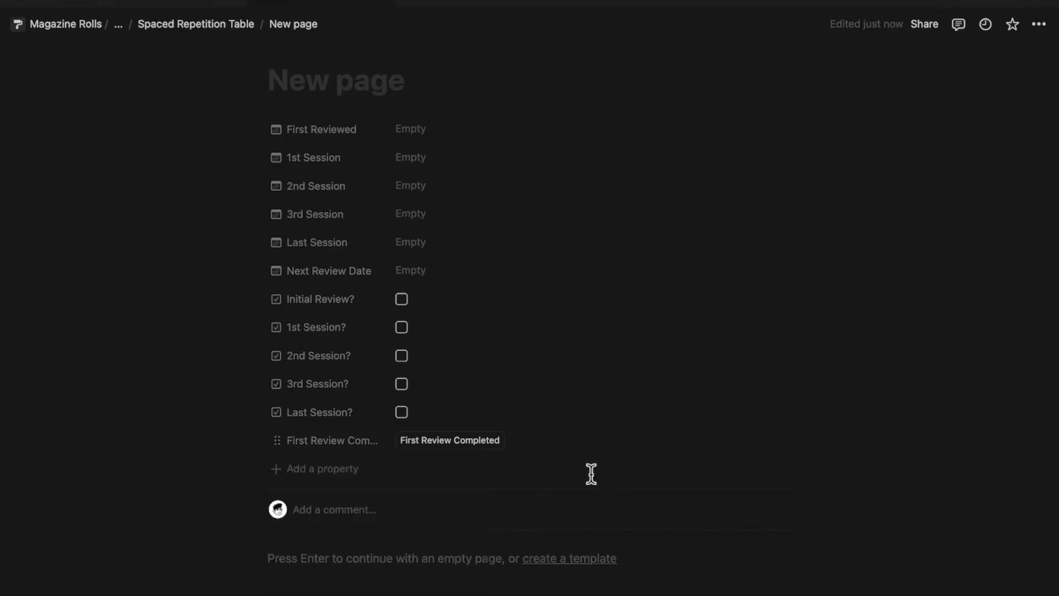
{"action": "left_click", "coordinate": [479, 456]}
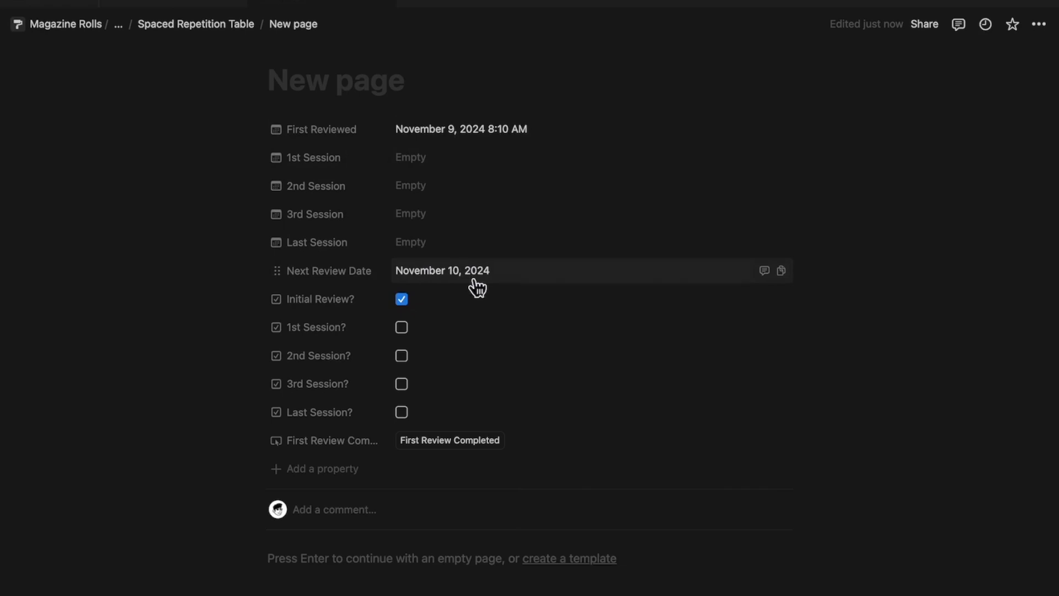
Duplicate the First Review Completed button property and rename the copy 1st Session Completed.
{"action": "left_click", "coordinate": [359, 446]}
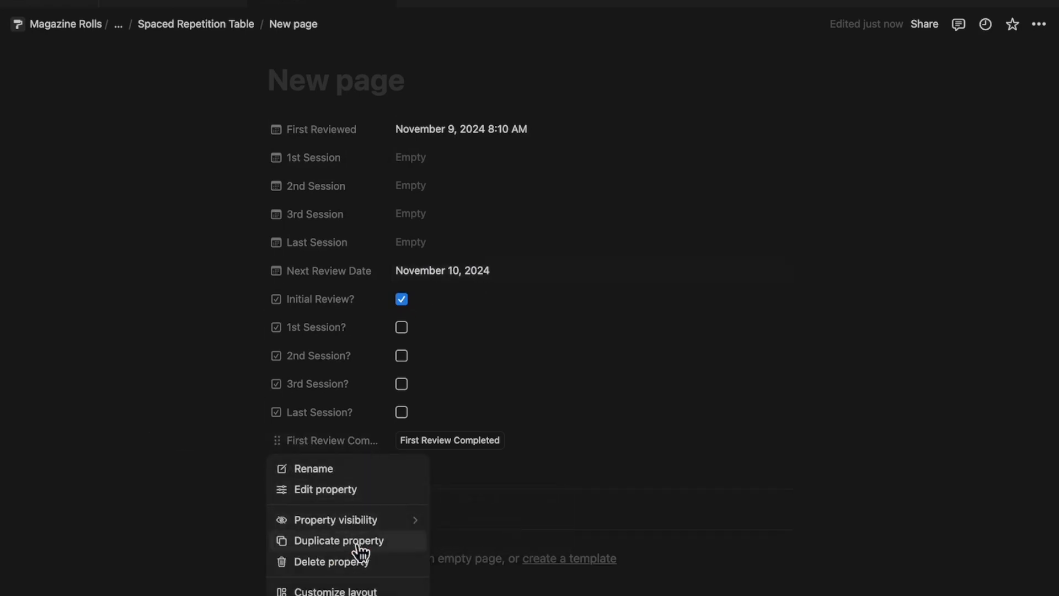
{"action": "left_click", "coordinate": [358, 541]}
{"action": "left_click", "coordinate": [372, 468]}
{"action": "left_click", "coordinate": [331, 352]}
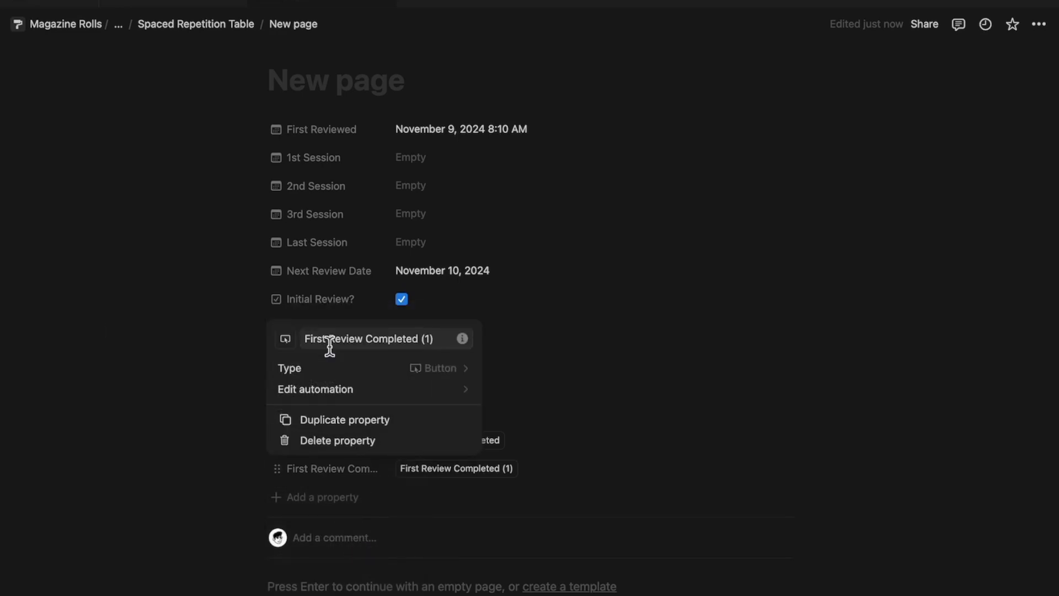
{"action": "left_click", "coordinate": [381, 338]}
{"action": "triple_click", "coordinate": [382, 338]}
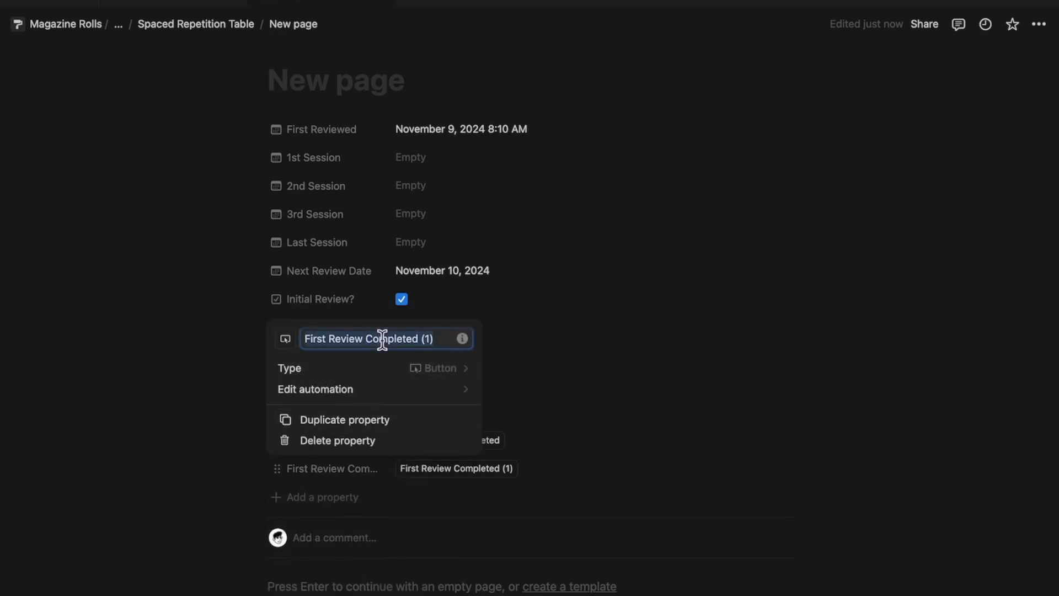
{"action": "type", "text": "1st Session Com"}
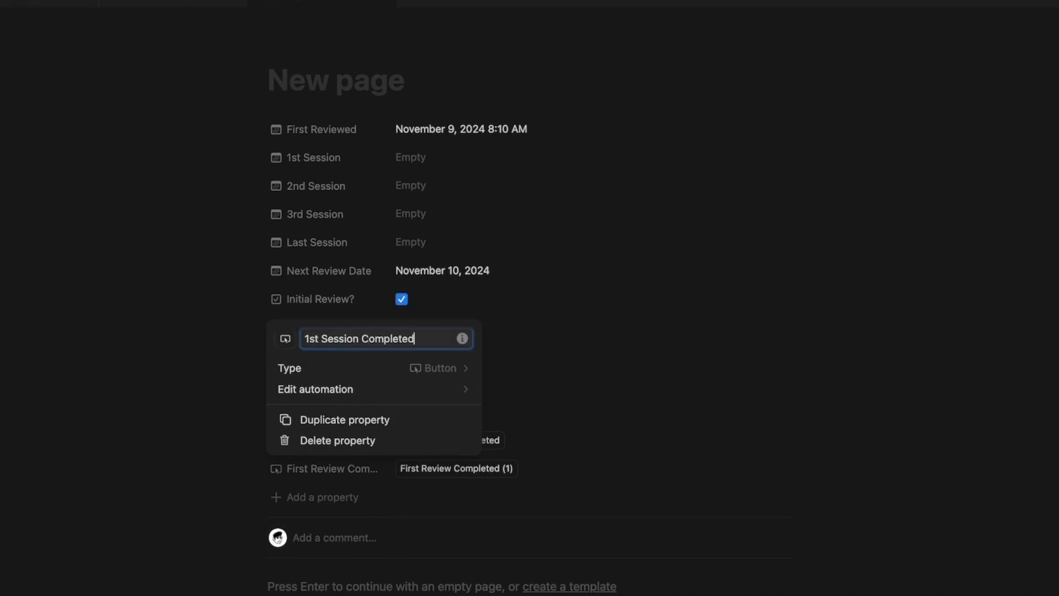
{"action": "left_click", "coordinate": [652, 401]}
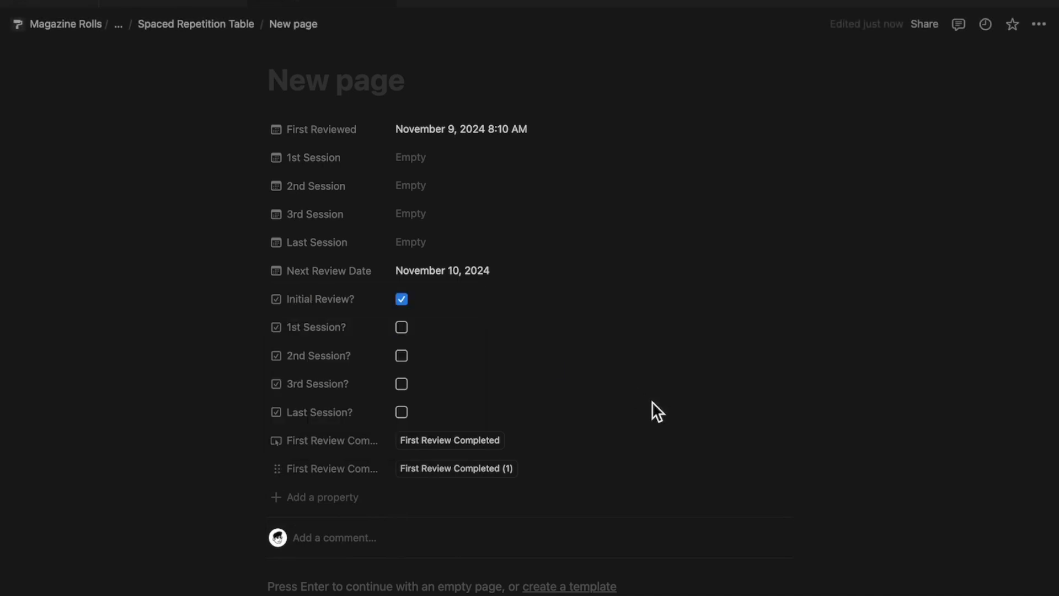
In the 1st Session Completed button's automation, replace the edited property First Reviewed with 1st Session.
{"action": "left_click", "coordinate": [291, 473]}
{"action": "left_click", "coordinate": [380, 345]}
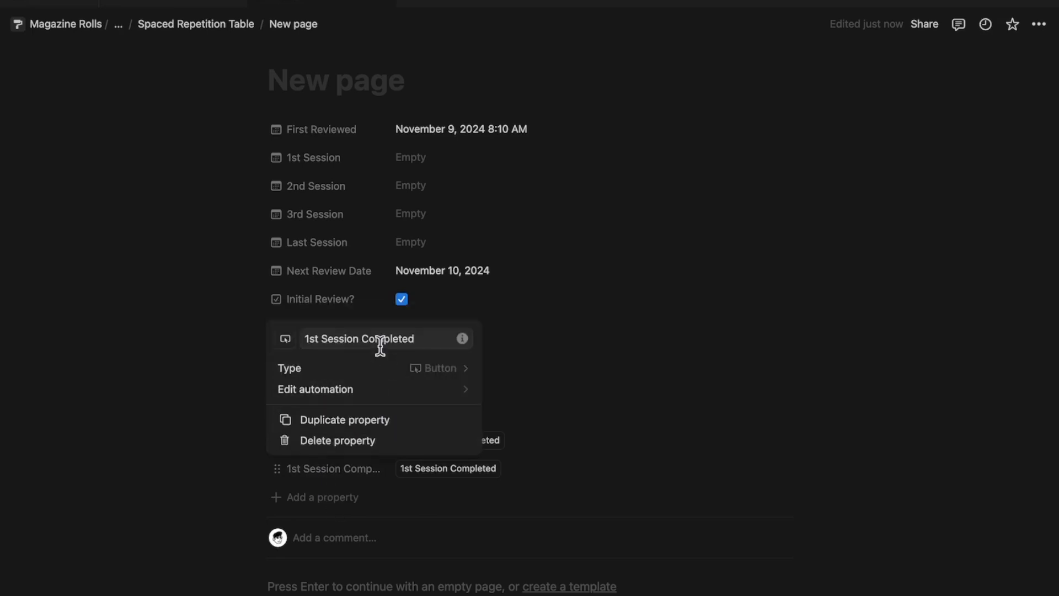
{"action": "left_click", "coordinate": [406, 390]}
{"action": "left_click", "coordinate": [467, 328]}
{"action": "left_click", "coordinate": [427, 409]}
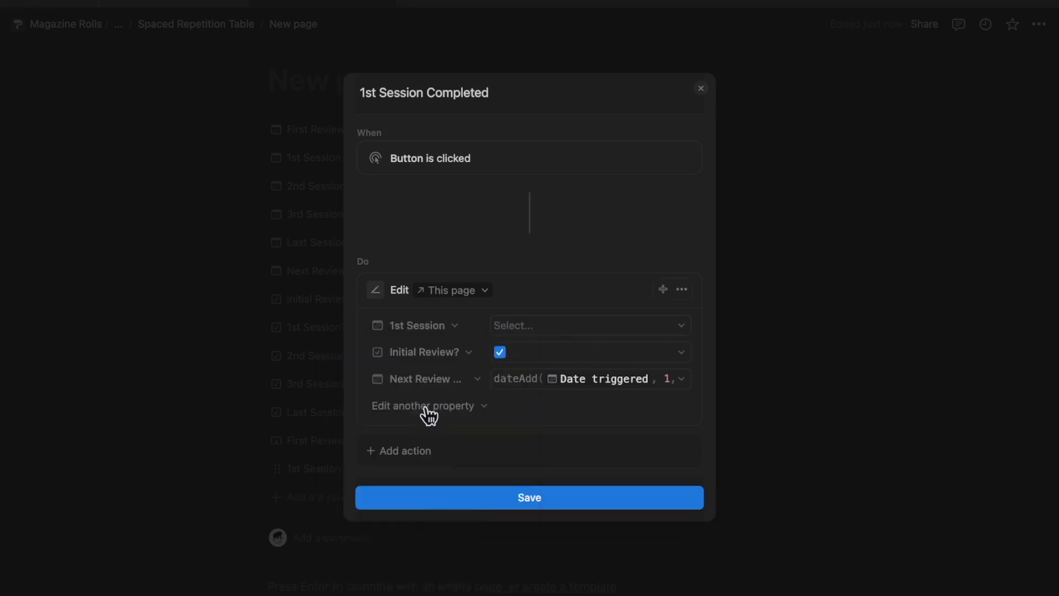
In the 1st Session Completed automation, set 1st Session to Time triggered and replace Initial Review? with 1st Session? set to Checked.
{"action": "left_click", "coordinate": [588, 329]}
{"action": "left_click", "coordinate": [577, 377]}
{"action": "left_click", "coordinate": [451, 352]}
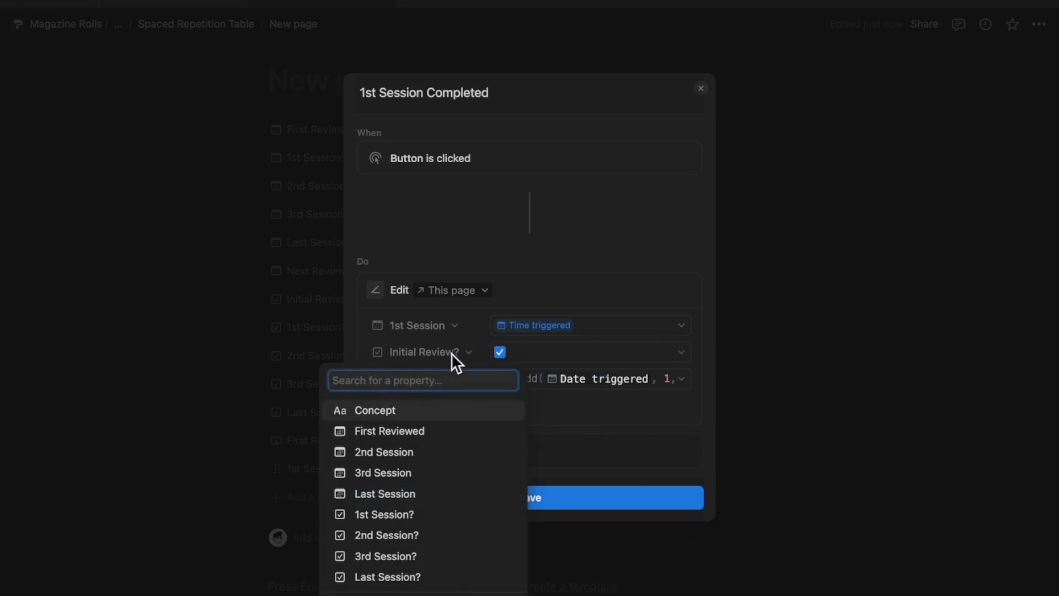
{"action": "left_click", "coordinate": [403, 520]}
{"action": "left_click", "coordinate": [538, 359]}
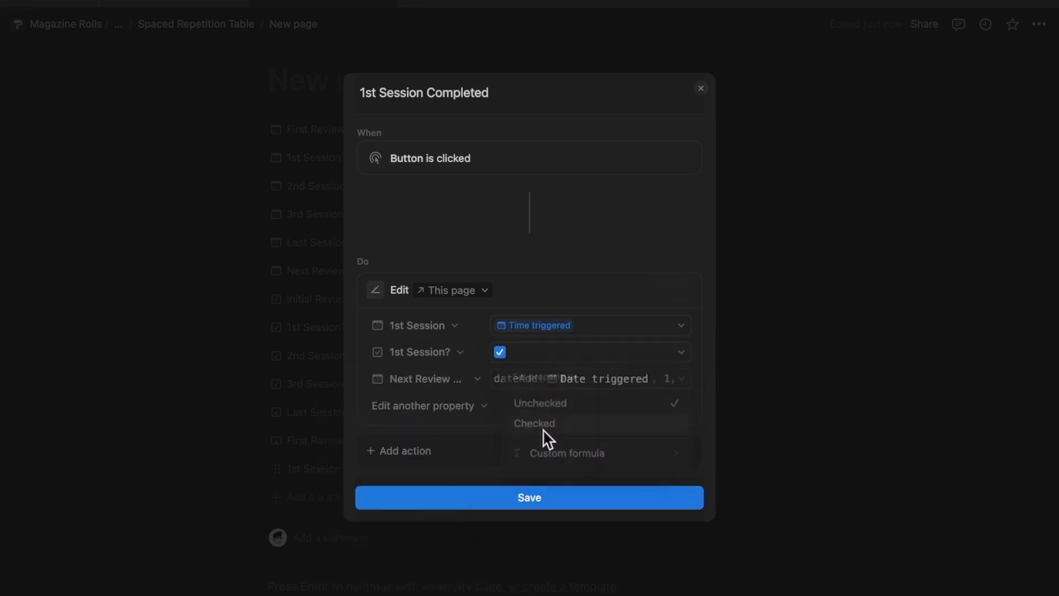
Replace Date triggered with This page.First Reviewed in the 1st Session Completed automation's Next Review Date formula.
{"action": "left_click", "coordinate": [559, 381]}
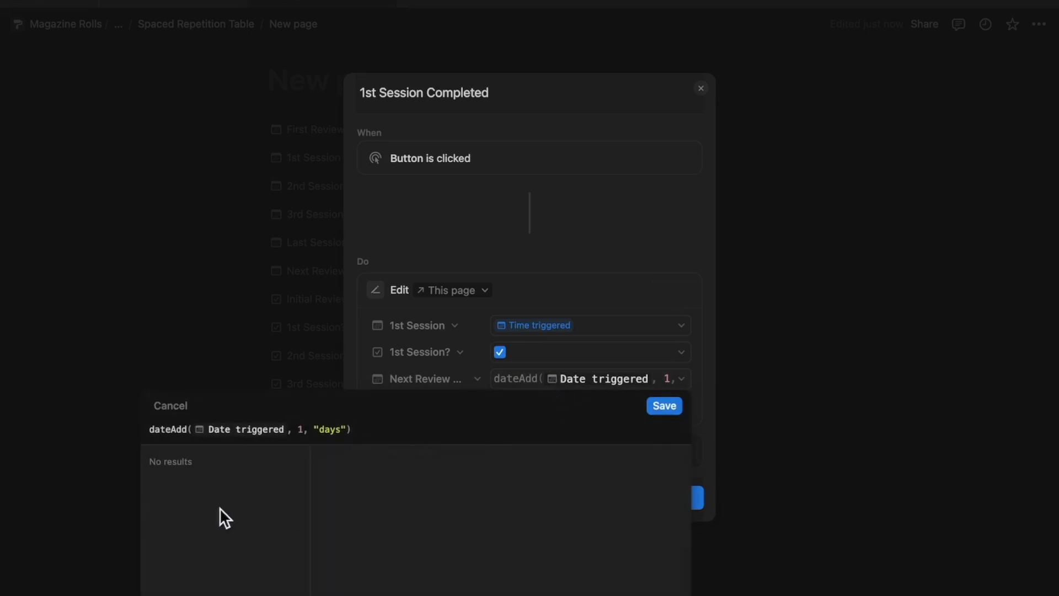
{"action": "left_click", "coordinate": [291, 429]}
{"action": "key", "text": "BackSpace"}
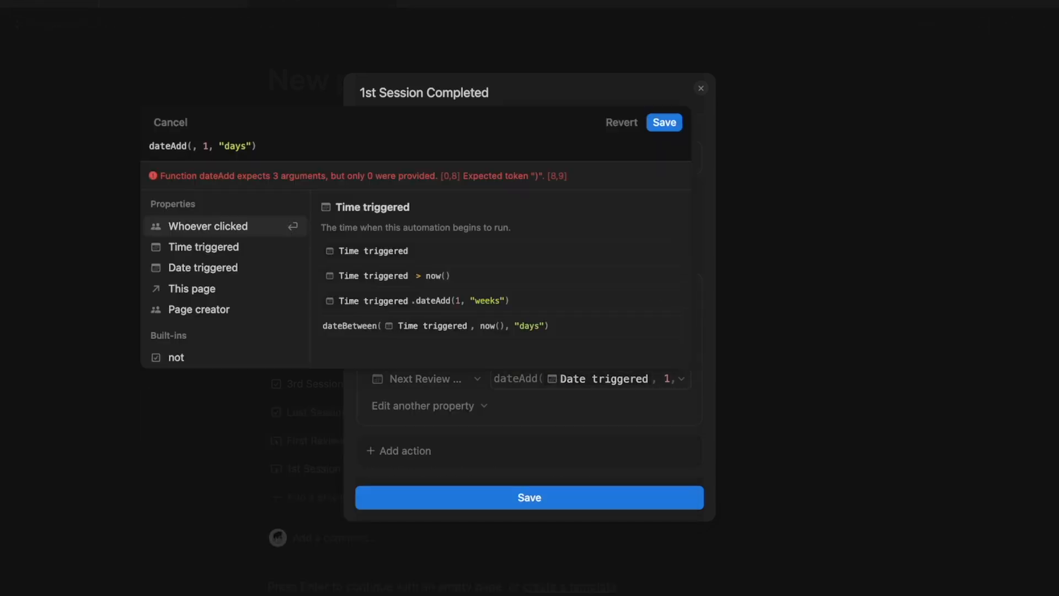
{"action": "left_click", "coordinate": [265, 310]}
{"action": "key", "text": "BackSpace"}
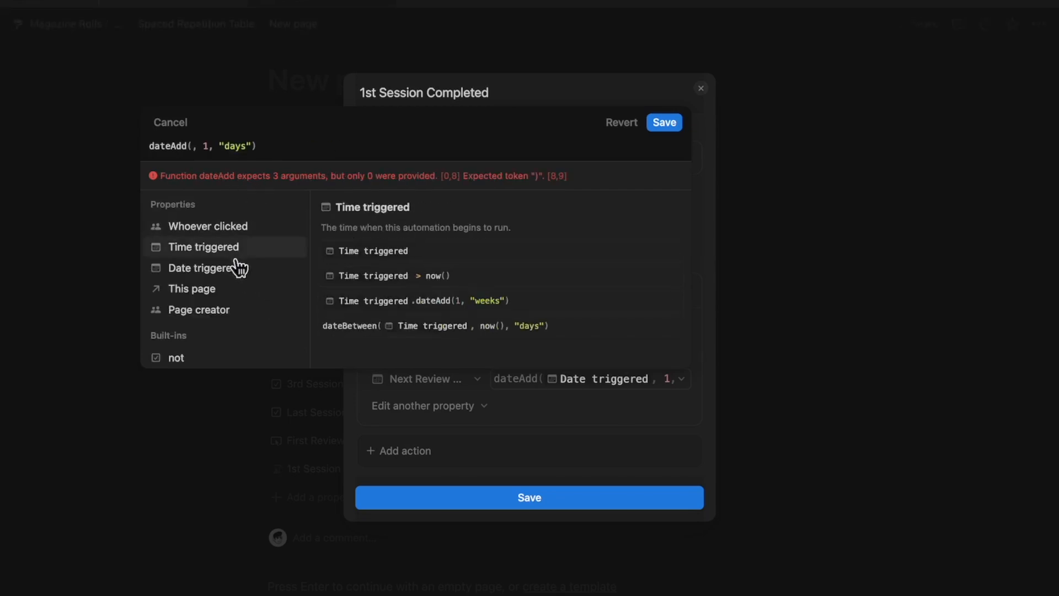
{"action": "left_click", "coordinate": [224, 290]}
{"action": "type", "text": "."}
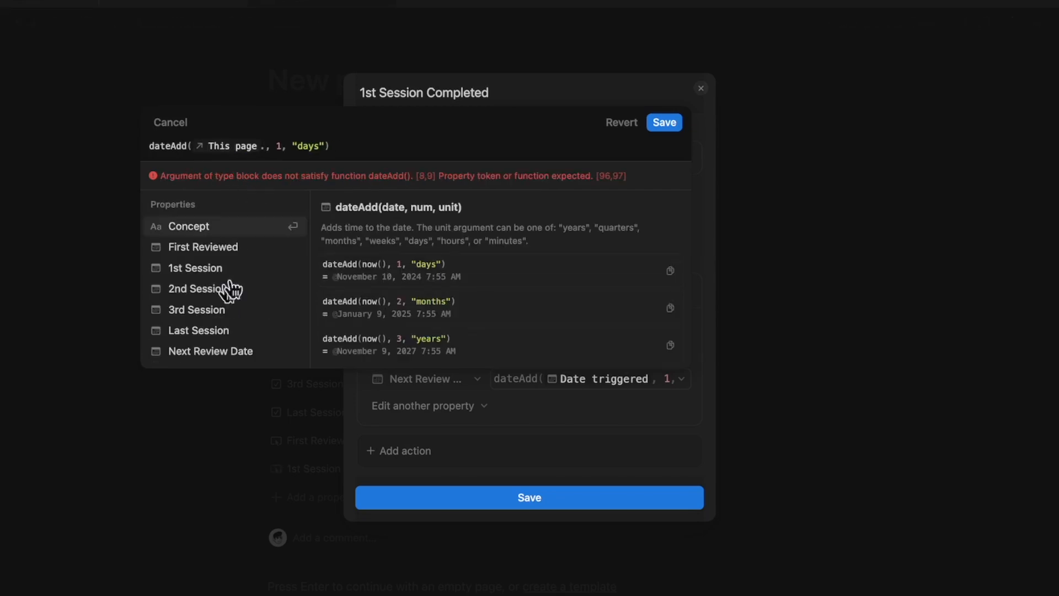
{"action": "left_click", "coordinate": [246, 248]}
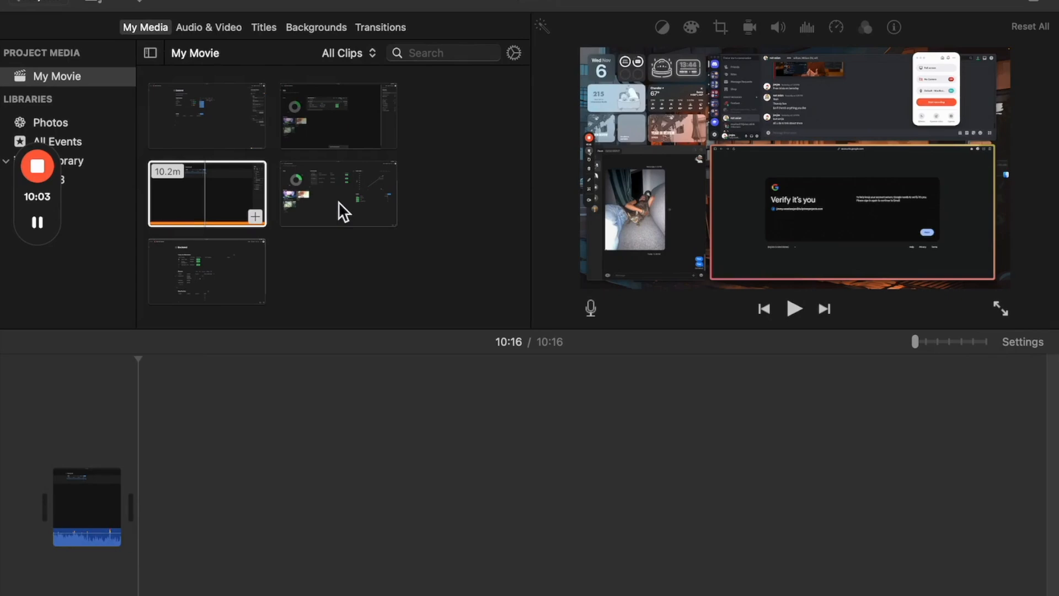
Switch from the video editor to the Revisão de conteúdos reference table and examine its session columns.
{"action": "key", "text": "alt+Tab"}
{"action": "left_click", "coordinate": [446, 263]}
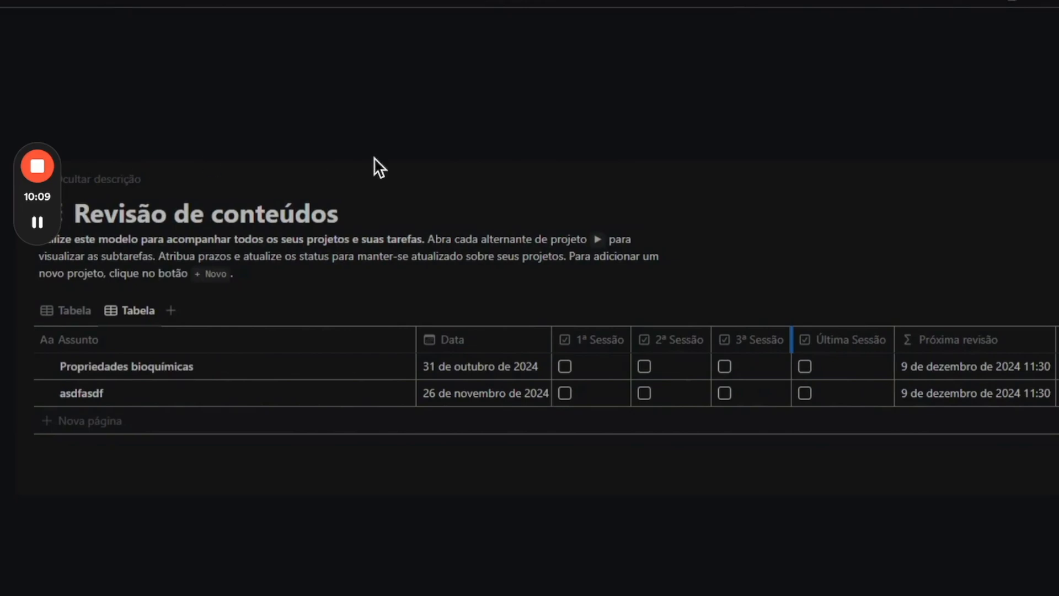
{"action": "scroll", "coordinate": [448, 395], "scroll_direction": "down", "scroll_amount": 2}
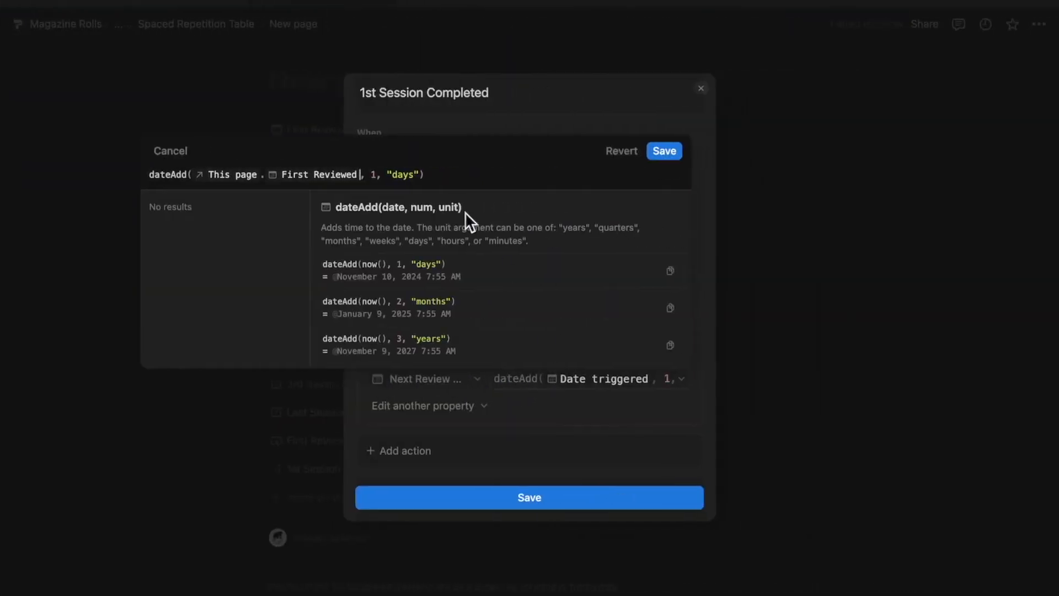
Change the Next Review Date formula to dateAdd(This page.First Reviewed, 6, "days") and save the formula.
{"action": "key", "text": "BackSpace"}
{"action": "type", "text": "6"}
{"action": "left_click", "coordinate": [667, 152]}
{"action": "left_click", "coordinate": [609, 381]}
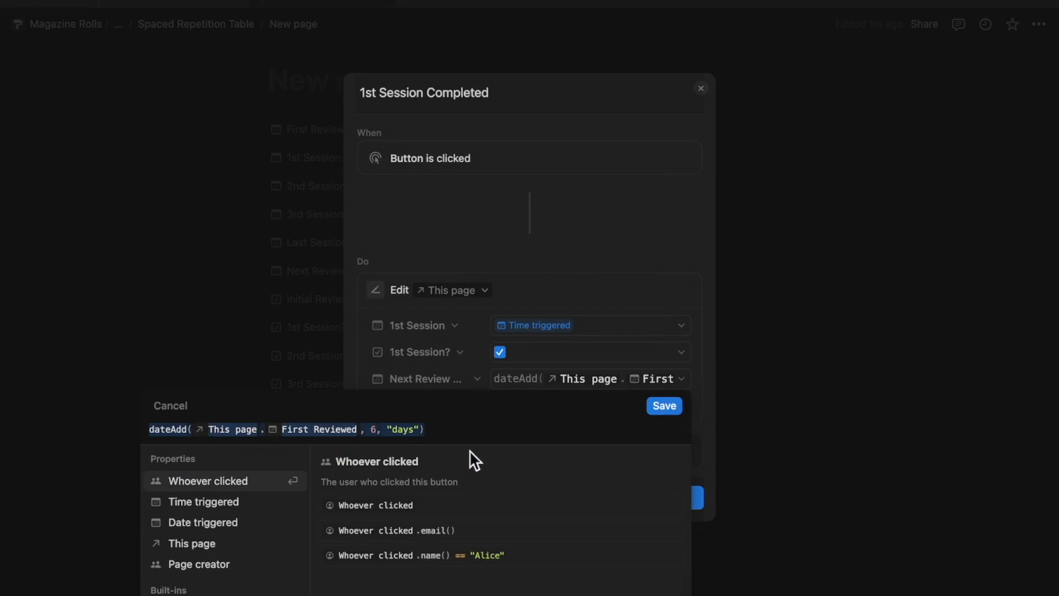
{"action": "left_click", "coordinate": [666, 406]}
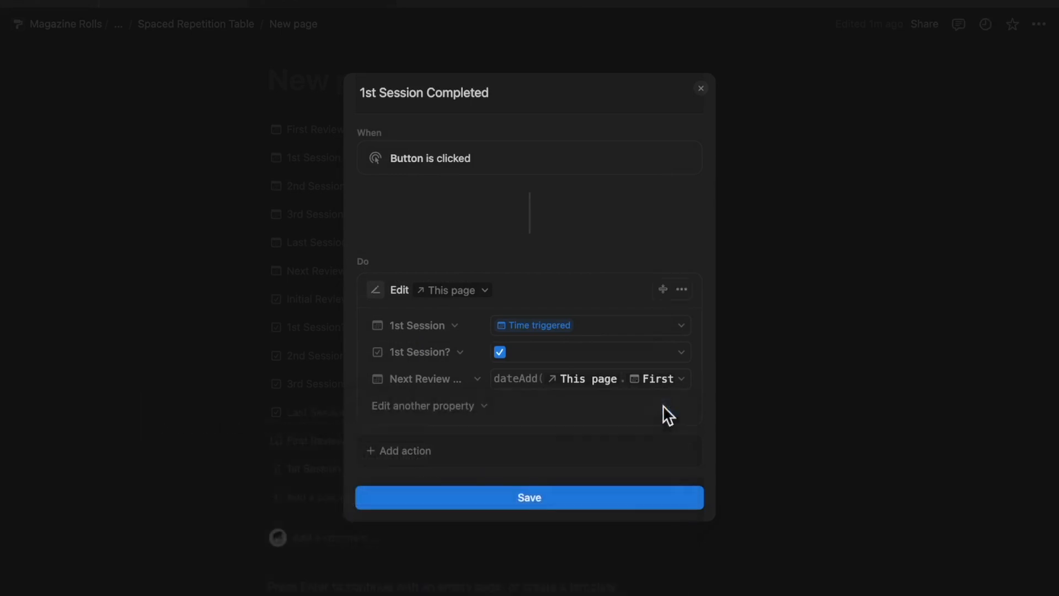
Save the 1st Session Completed automation and run its button on the page.
{"action": "left_click", "coordinate": [607, 507]}
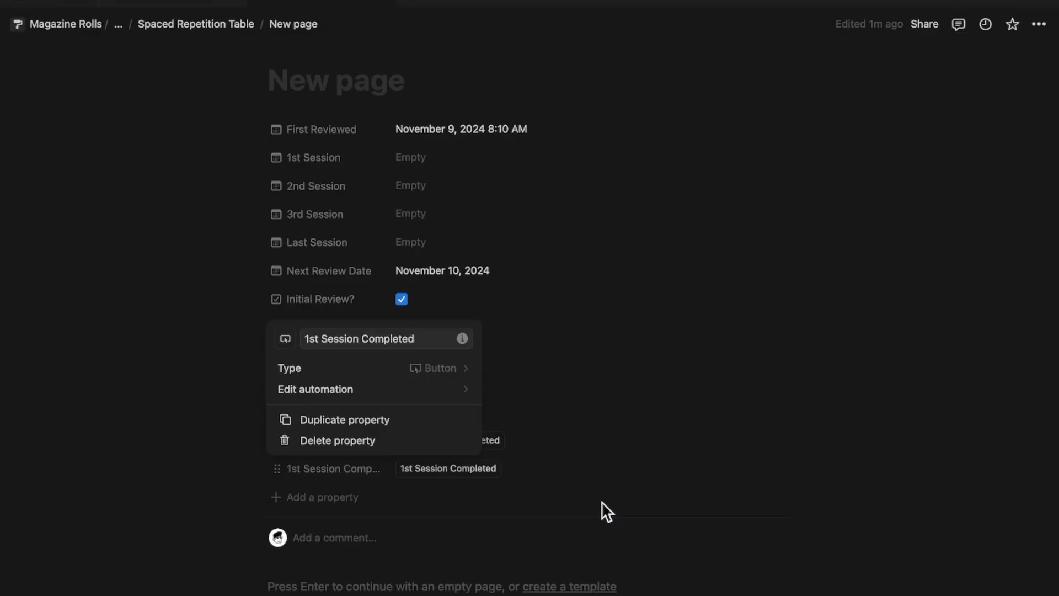
{"action": "left_click", "coordinate": [628, 461]}
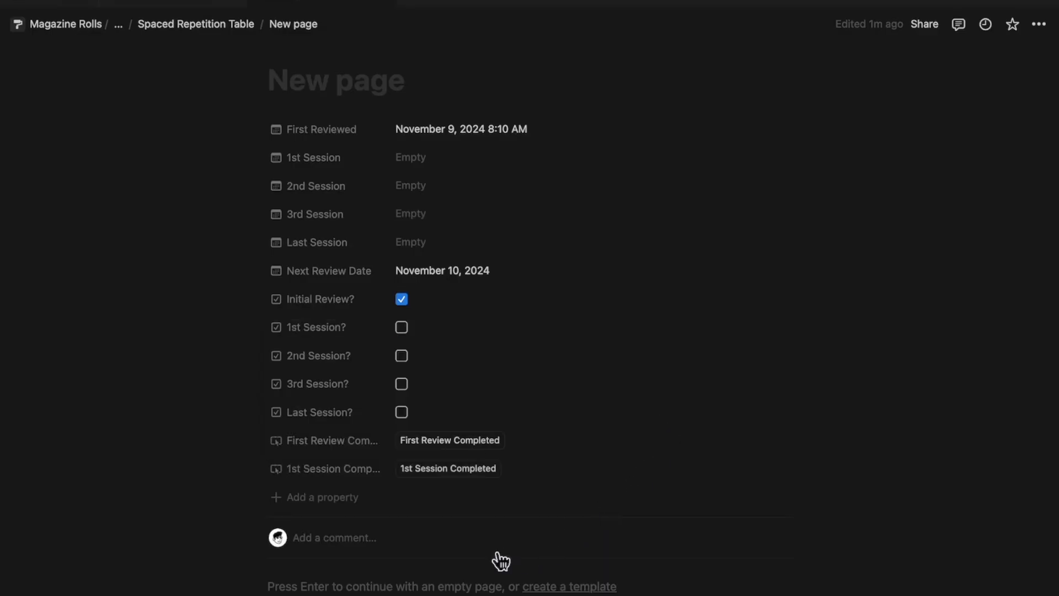
{"action": "left_click", "coordinate": [477, 472]}
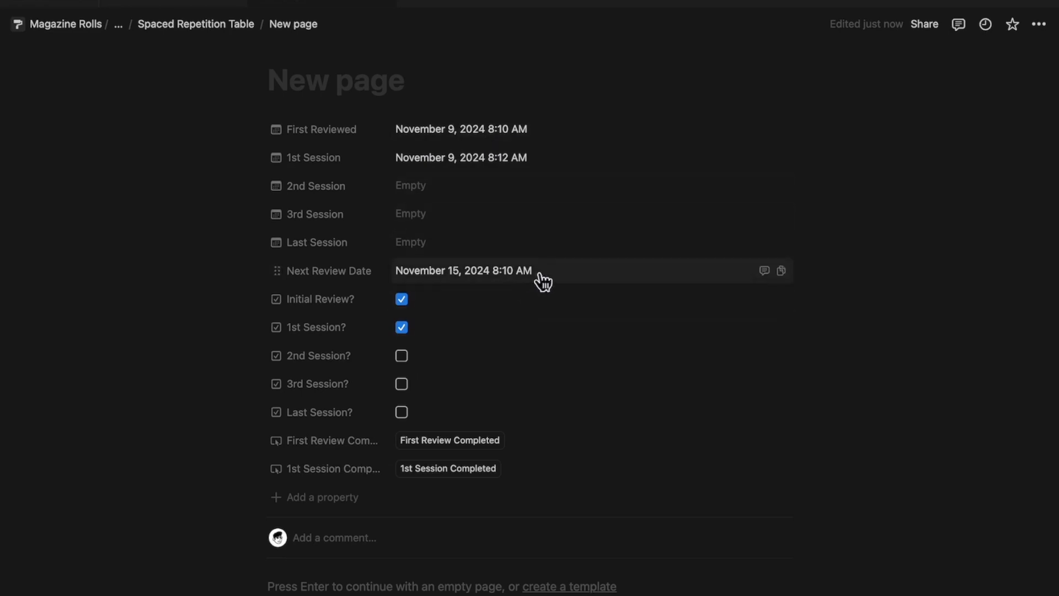
Open the Next Review Date calendar to check the calculated date, leaving the value as it is.
{"action": "left_click", "coordinate": [564, 280]}
{"action": "left_click", "coordinate": [693, 396]}
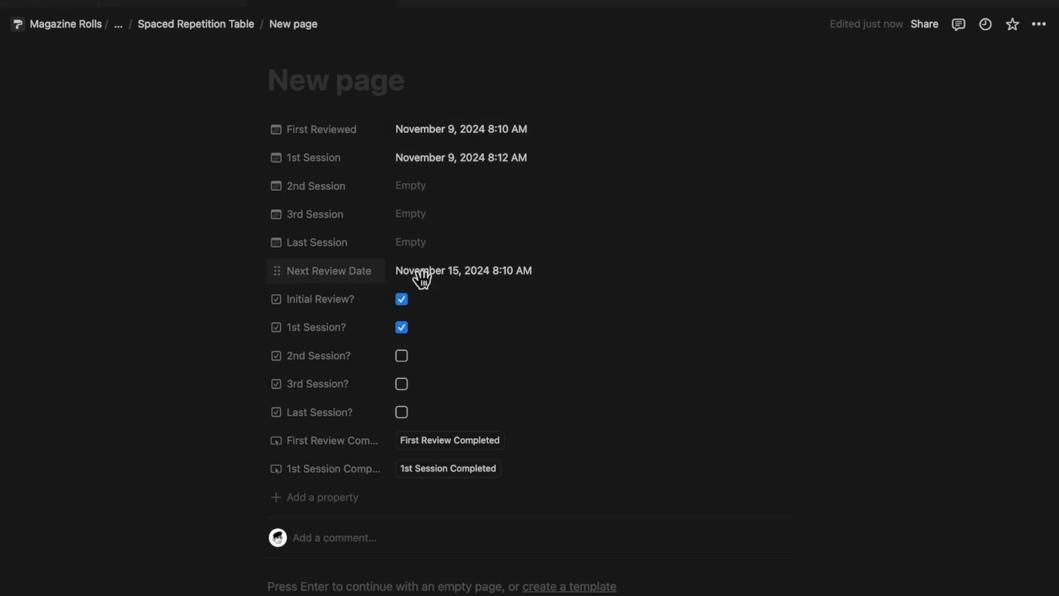
{"action": "left_click", "coordinate": [501, 275]}
{"action": "left_click", "coordinate": [508, 209]}
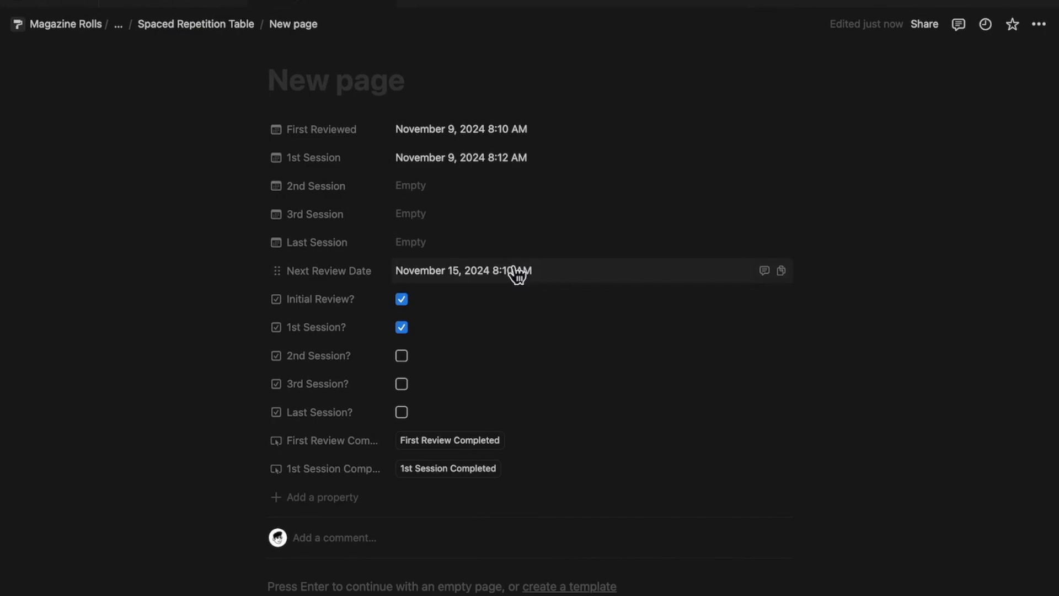
{"action": "left_click", "coordinate": [514, 273]}
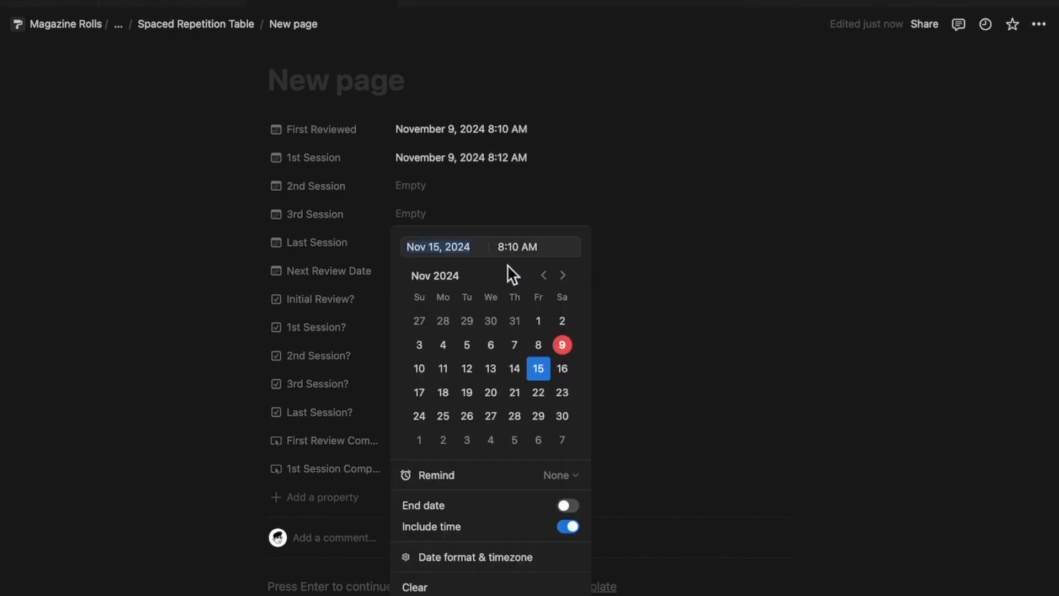
{"action": "left_click", "coordinate": [720, 396]}
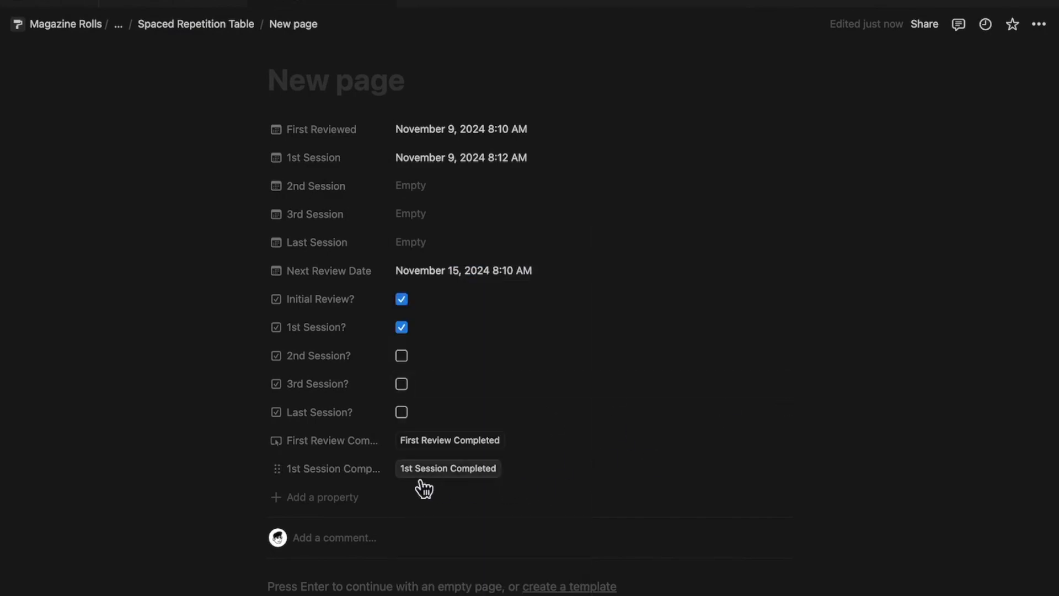
Open the First Review Completed button's property settings for viewing and close them.
{"action": "left_click", "coordinate": [367, 441]}
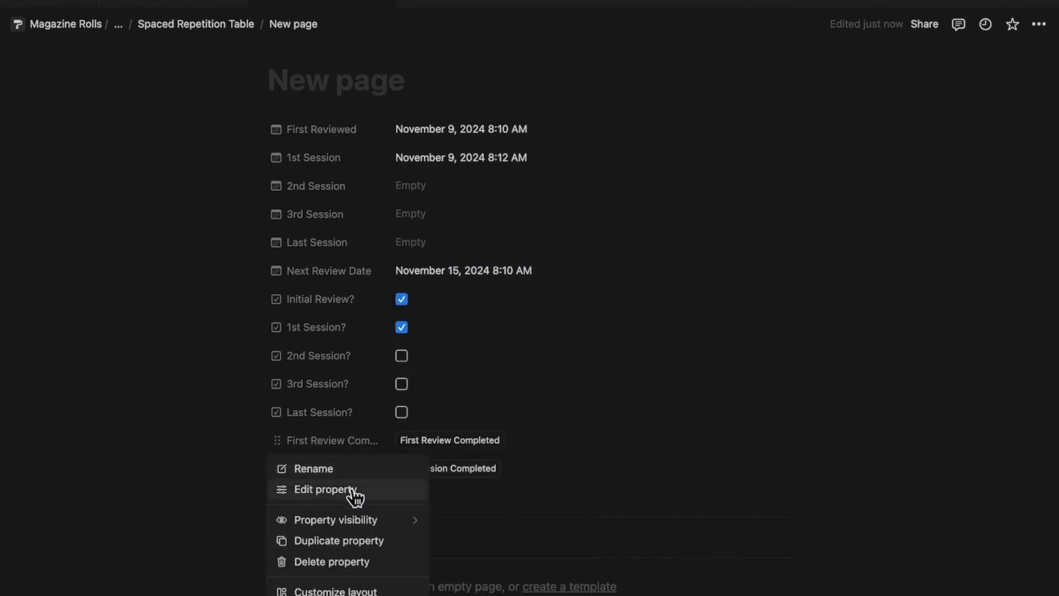
{"action": "left_click", "coordinate": [353, 488]}
{"action": "left_click", "coordinate": [668, 444]}
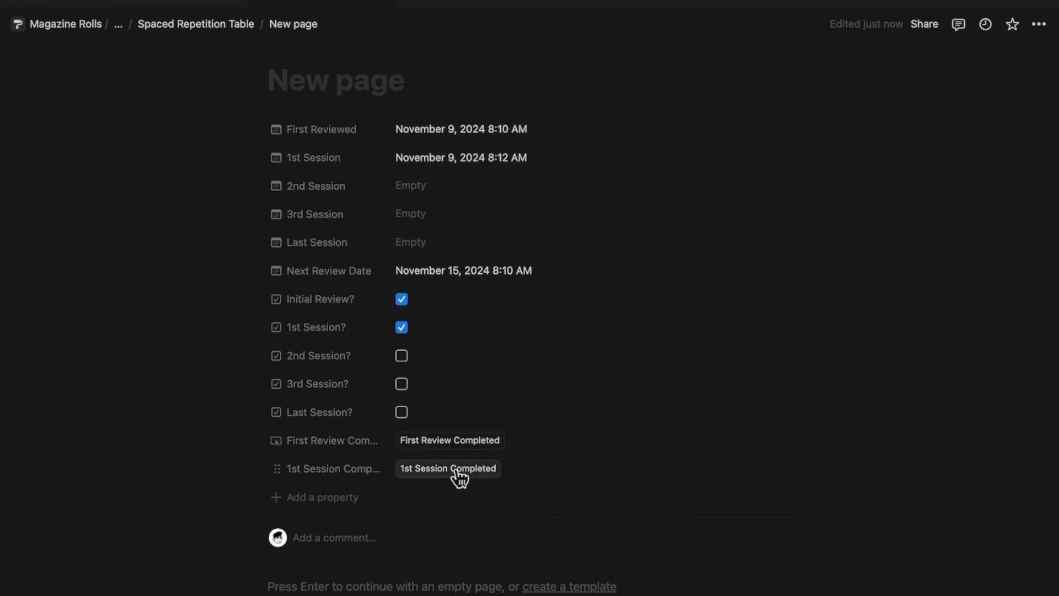
Duplicate the 1st Session Completed button property and rename the copy 2nd Session Completed.
{"action": "left_click", "coordinate": [343, 468]}
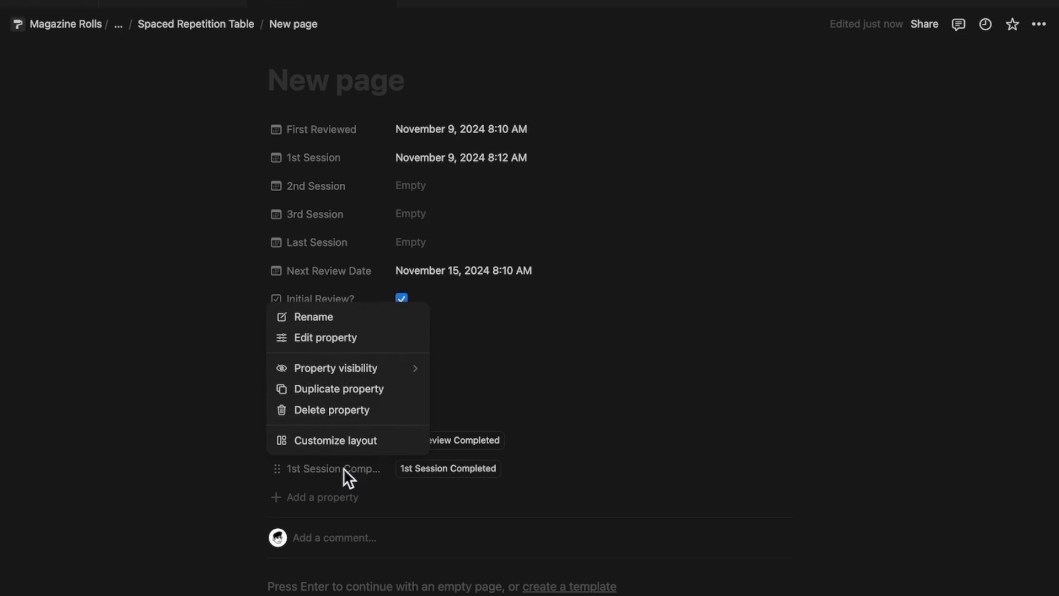
{"action": "left_click", "coordinate": [360, 390]}
{"action": "scroll", "coordinate": [362, 407], "scroll_direction": "down", "scroll_amount": 3}
{"action": "left_click", "coordinate": [364, 357]}
{"action": "left_click", "coordinate": [351, 397]}
{"action": "triple_click", "coordinate": [367, 386]}
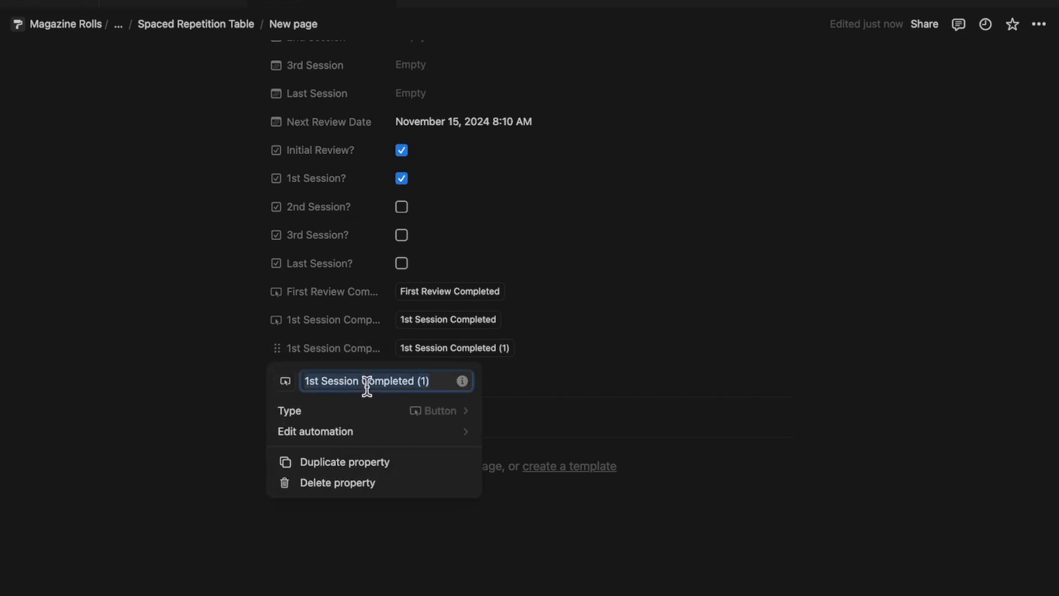
{"action": "type", "text": "2nd Session Co"}
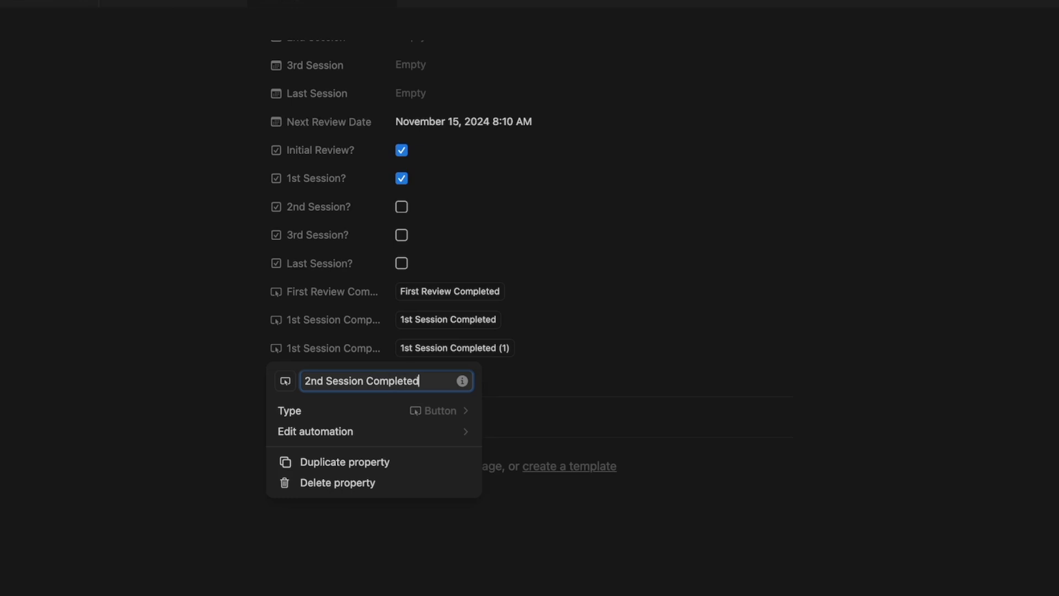
{"action": "left_click", "coordinate": [633, 332]}
In the 2nd Session Completed button's automation, replace the edited property 1st Session with 2nd Session set to Time triggered.
{"action": "left_click", "coordinate": [336, 346]}
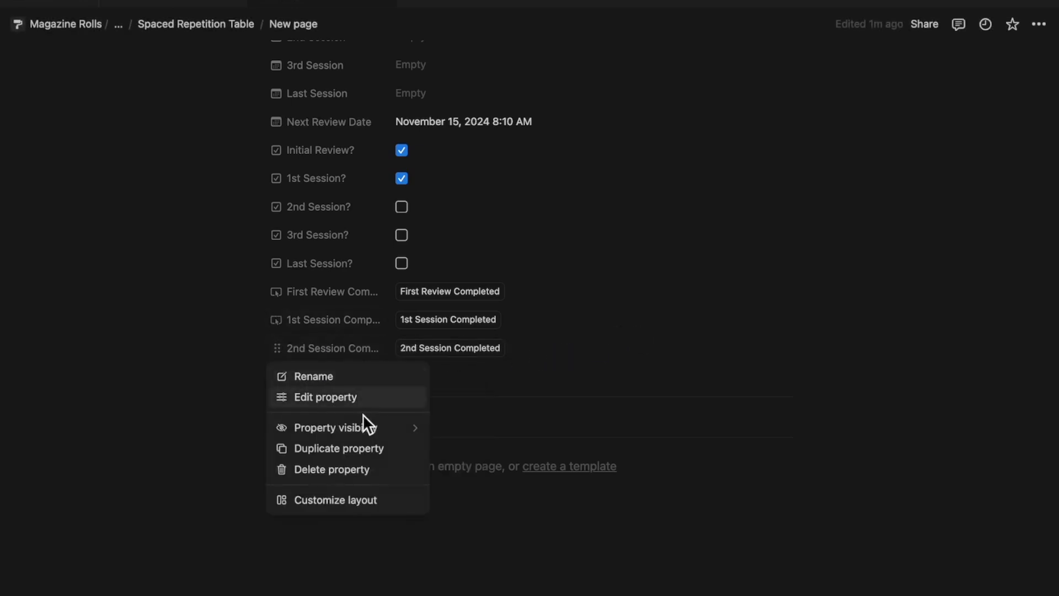
{"action": "left_click", "coordinate": [366, 403]}
{"action": "left_click", "coordinate": [451, 432]}
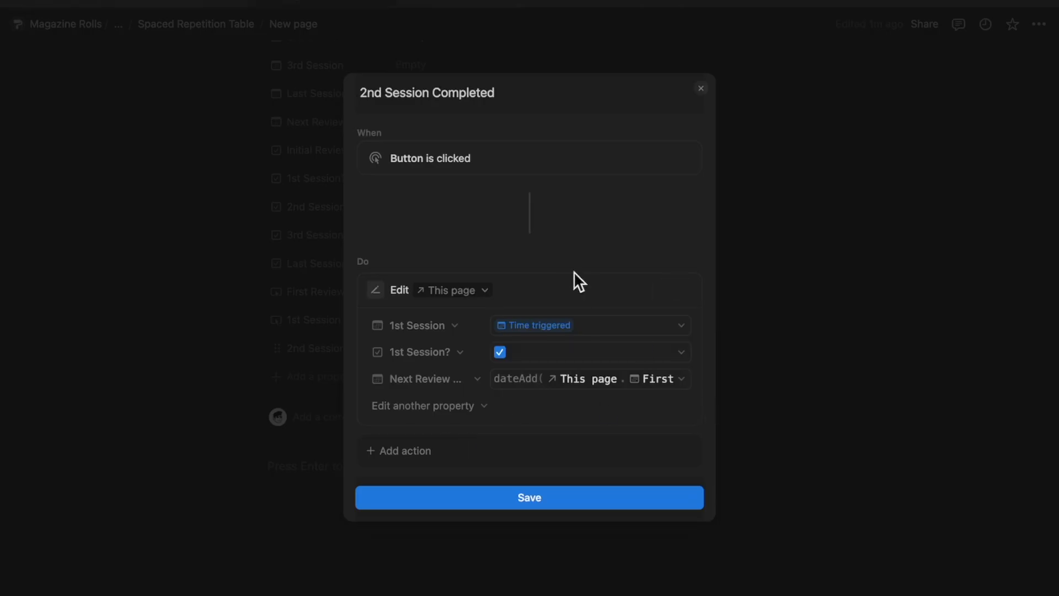
{"action": "left_click", "coordinate": [455, 329]}
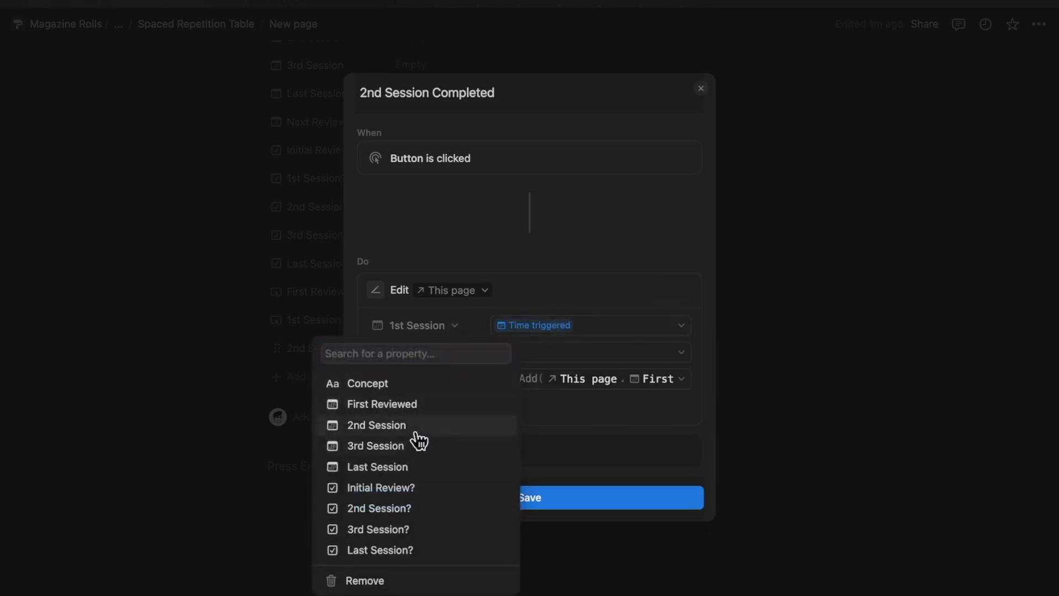
{"action": "left_click", "coordinate": [417, 430]}
{"action": "left_click", "coordinate": [554, 331]}
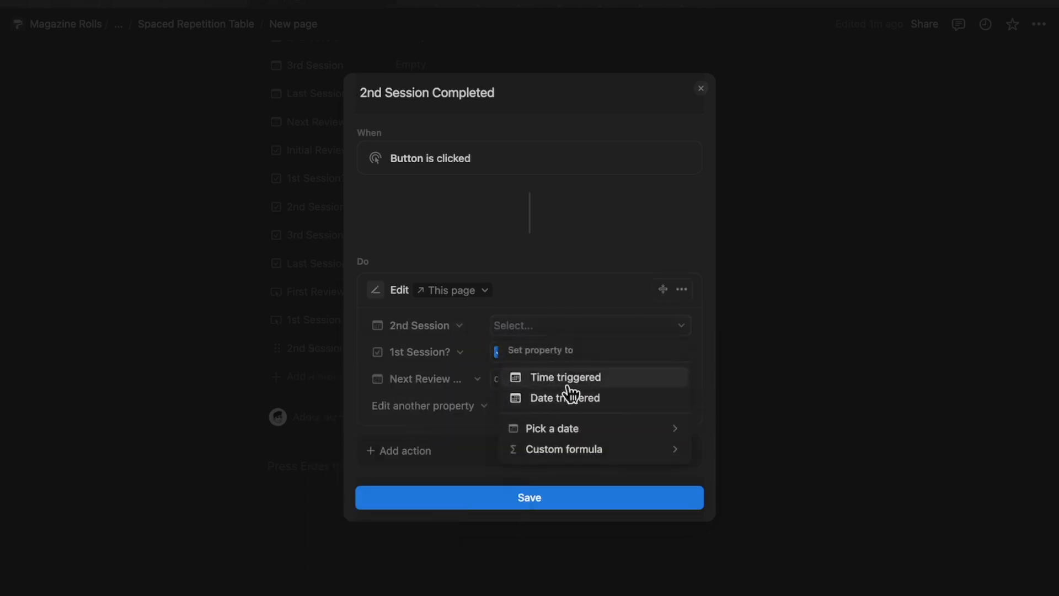
{"action": "left_click", "coordinate": [569, 386]}
Replace 1st Session? with 2nd Session? in the 2nd Session Completed automation and set it to Checked.
{"action": "left_click", "coordinate": [432, 353]}
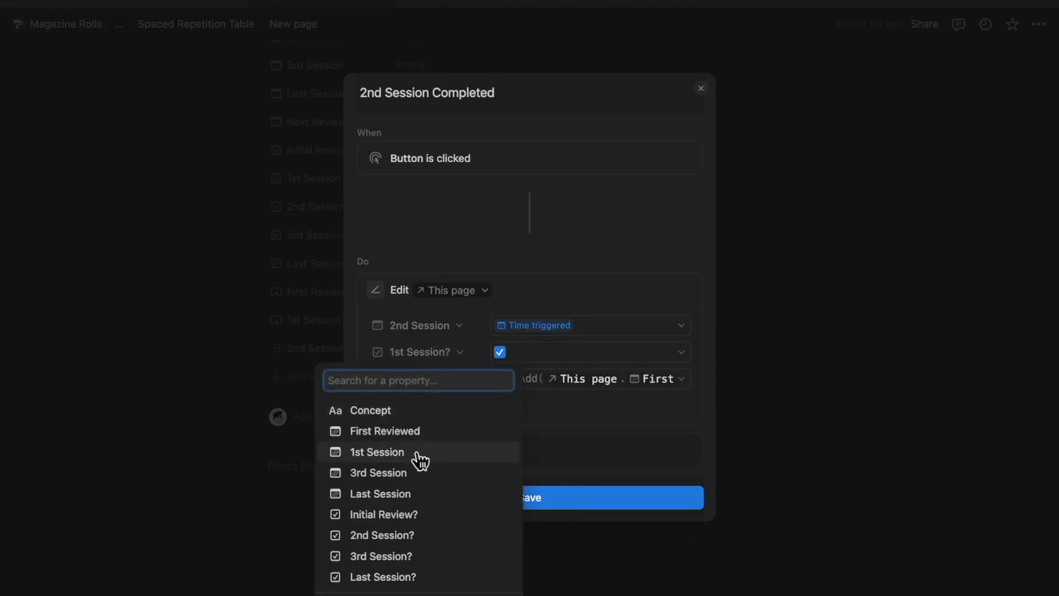
{"action": "left_click", "coordinate": [408, 536]}
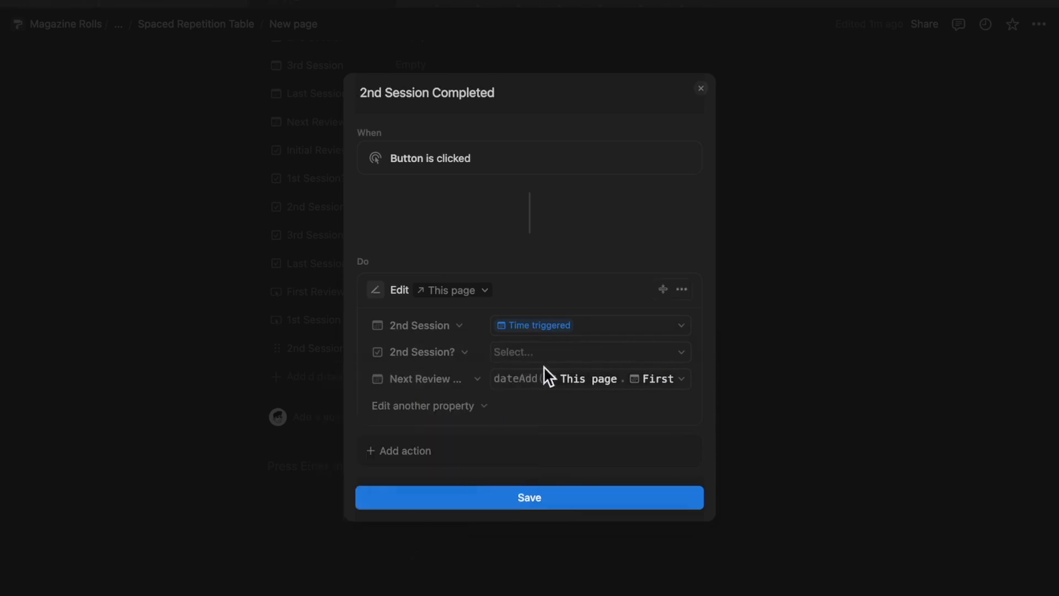
{"action": "left_click", "coordinate": [551, 352]}
{"action": "left_click", "coordinate": [556, 426]}
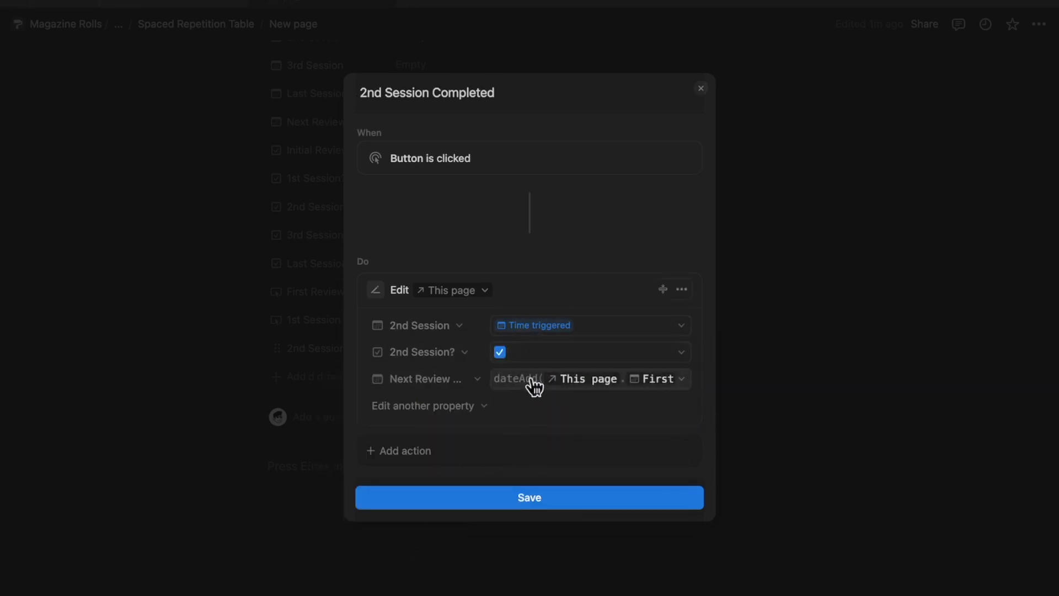
Change the interval in the 2nd Session Completed automation's Next Review Date formula to 14 days and save the automation.
{"action": "left_click", "coordinate": [523, 386]}
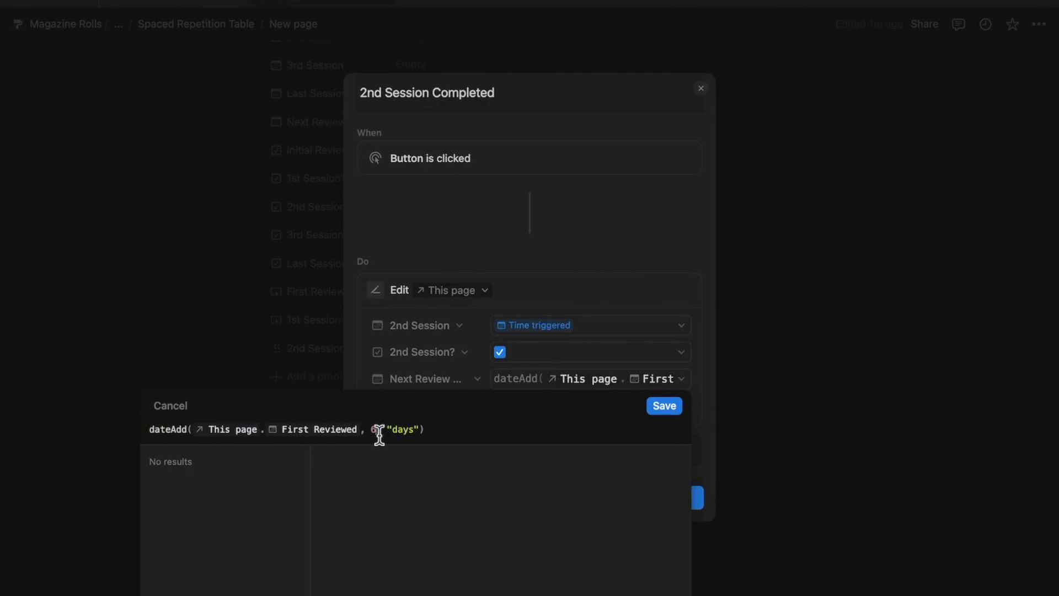
{"action": "left_click", "coordinate": [379, 432]}
{"action": "key", "text": "BackSpace"}
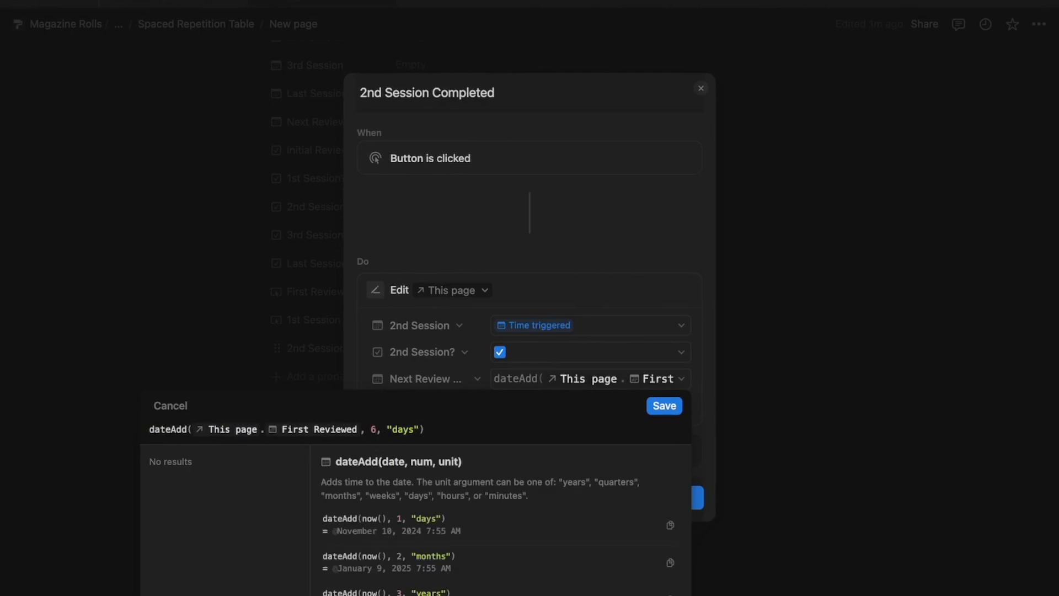
{"action": "type", "text": "14"}
{"action": "left_click", "coordinate": [673, 408]}
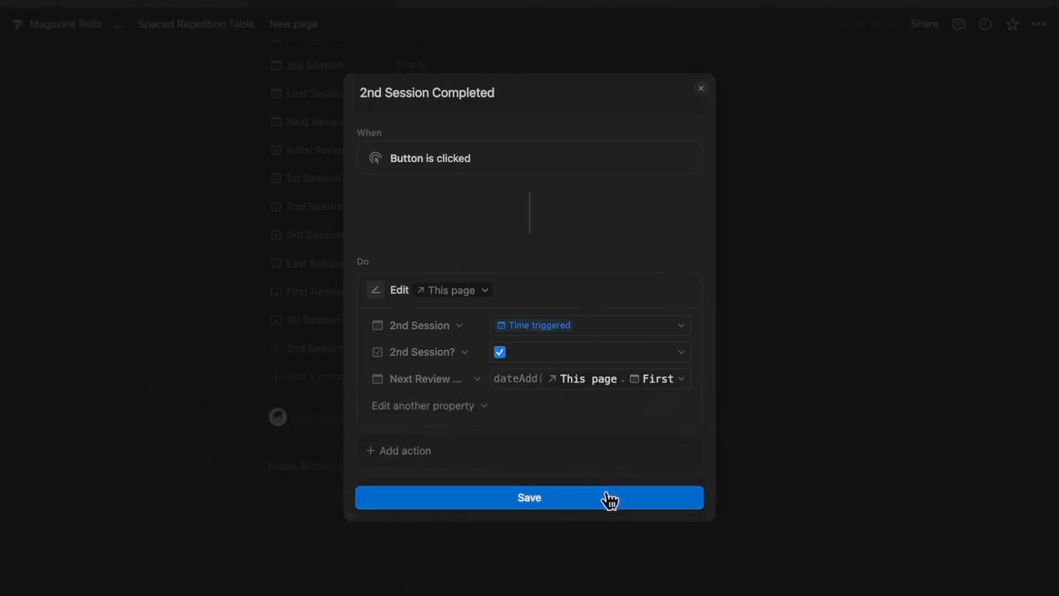
{"action": "left_click", "coordinate": [587, 504]}
{"action": "left_click", "coordinate": [598, 323]}
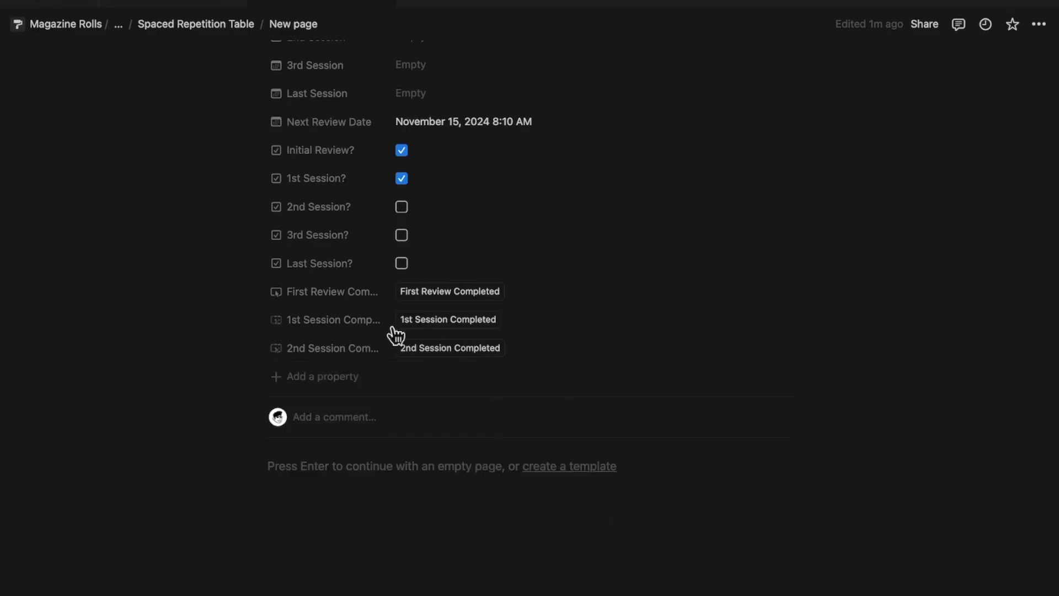
Duplicate the 2nd Session Completed button property and rename the copy 3rd Session Completed.
{"action": "left_click", "coordinate": [292, 350]}
{"action": "mouse_move", "coordinate": [390, 427]}
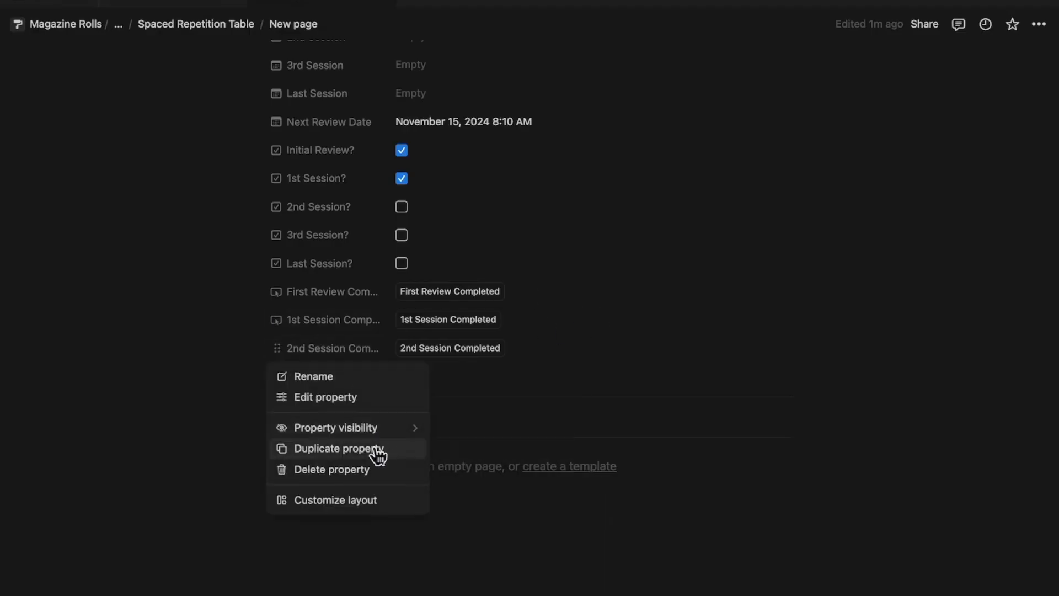
{"action": "left_click", "coordinate": [373, 448]}
{"action": "left_click", "coordinate": [348, 378]}
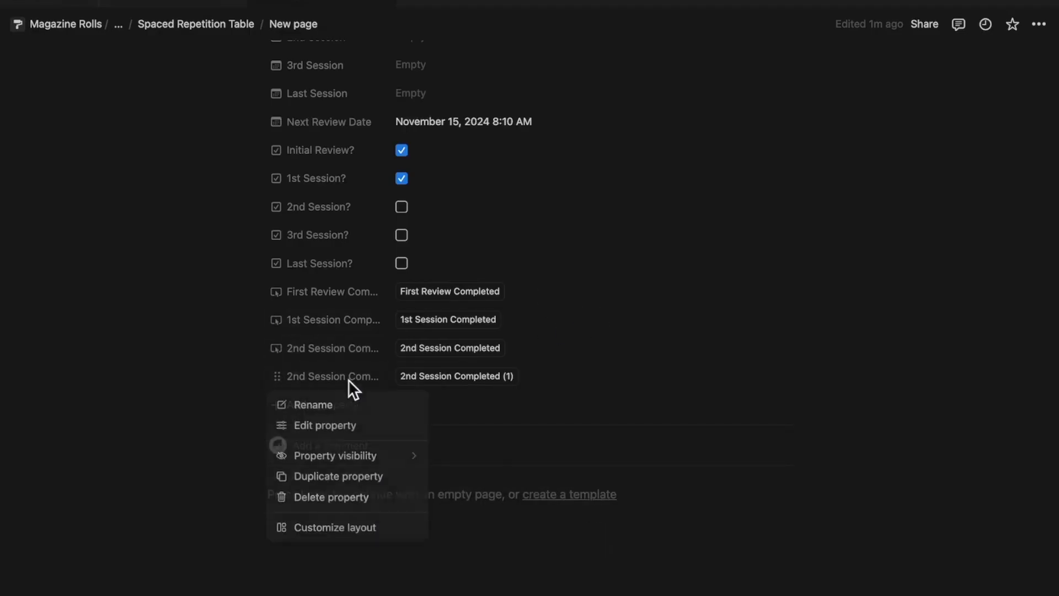
{"action": "left_click", "coordinate": [345, 427]}
{"action": "triple_click", "coordinate": [353, 408]}
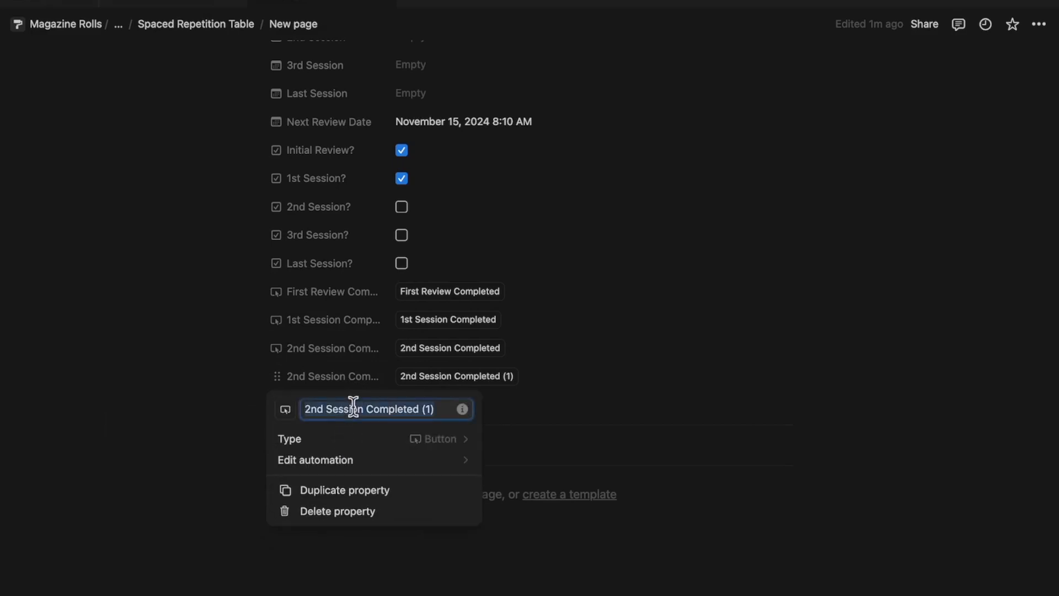
{"action": "type", "text": "3rd Session Completed"}
{"action": "key", "text": "Return"}
In the 3rd Session Completed button's automation, replace the edited property 2nd Session with 3rd Session set to Time triggered.
{"action": "left_click", "coordinate": [385, 377]}
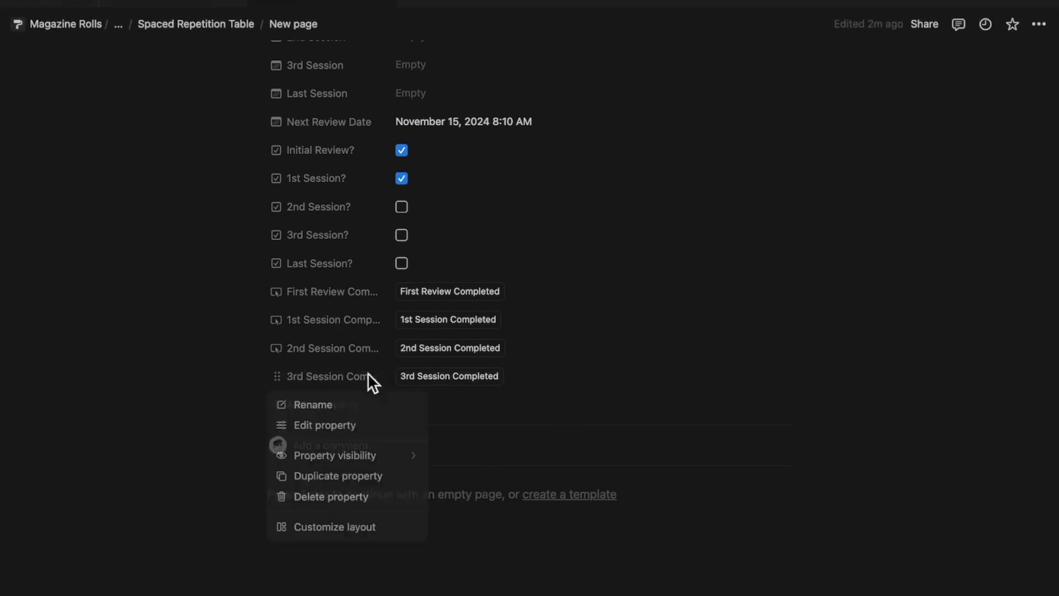
{"action": "mouse_move", "coordinate": [375, 458]}
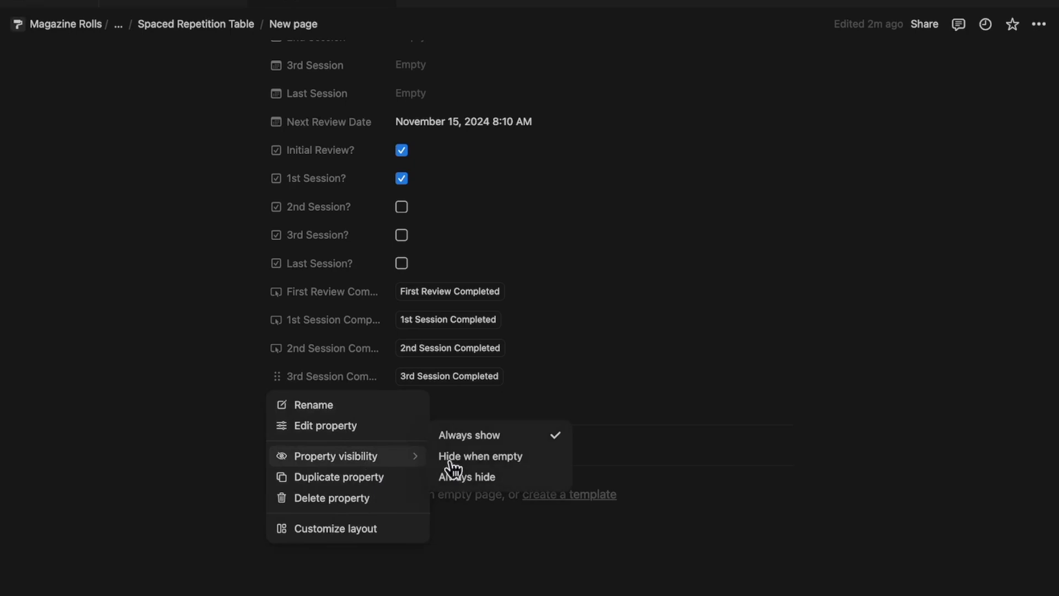
{"action": "left_click", "coordinate": [375, 426]}
{"action": "left_click", "coordinate": [408, 459]}
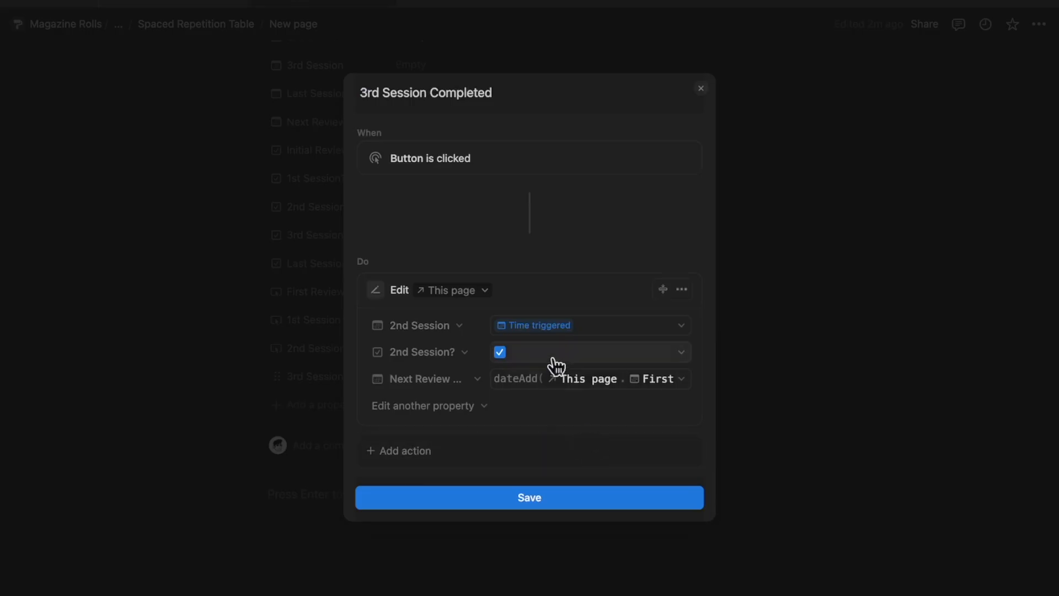
{"action": "left_click", "coordinate": [419, 324]}
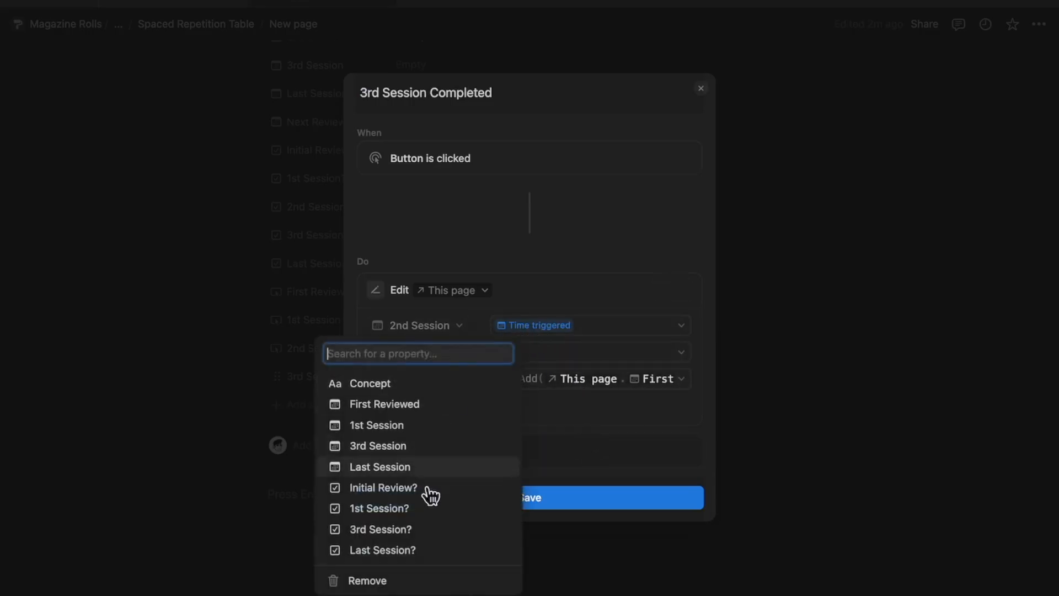
{"action": "left_click", "coordinate": [425, 445]}
{"action": "left_click", "coordinate": [558, 325]}
{"action": "left_click", "coordinate": [551, 381]}
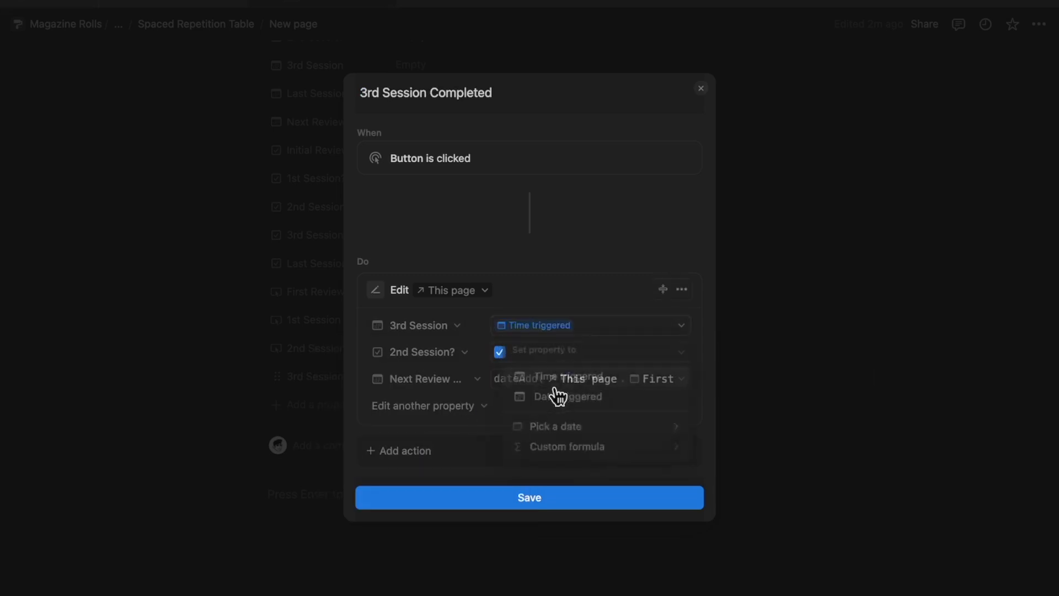
Replace 2nd Session? with 3rd Session? in the 3rd Session Completed automation and set it to Checked.
{"action": "left_click", "coordinate": [444, 345]}
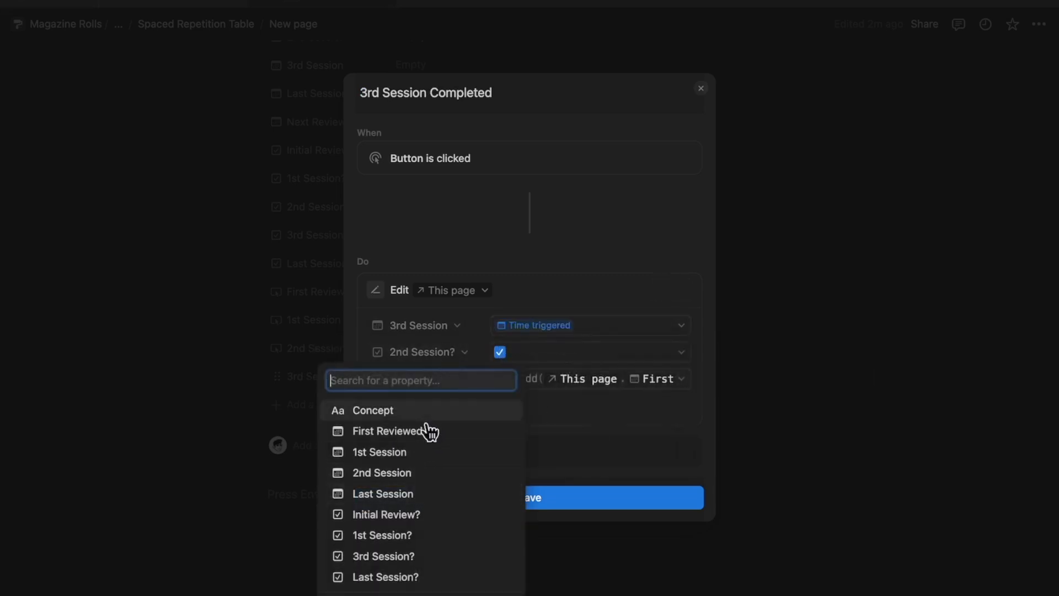
{"action": "left_click", "coordinate": [419, 557]}
{"action": "left_click", "coordinate": [548, 359]}
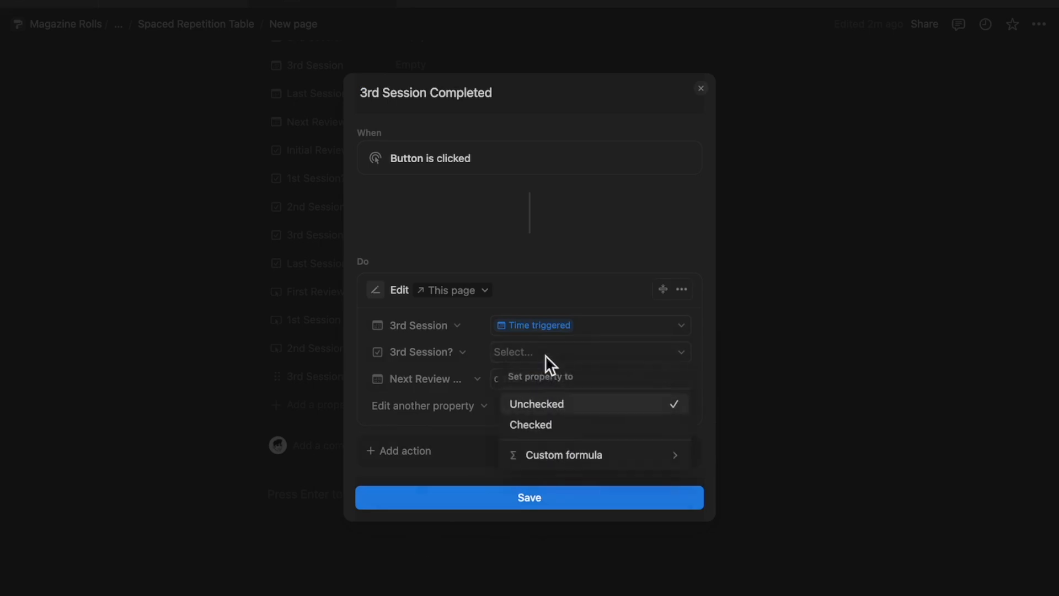
{"action": "left_click", "coordinate": [555, 423]}
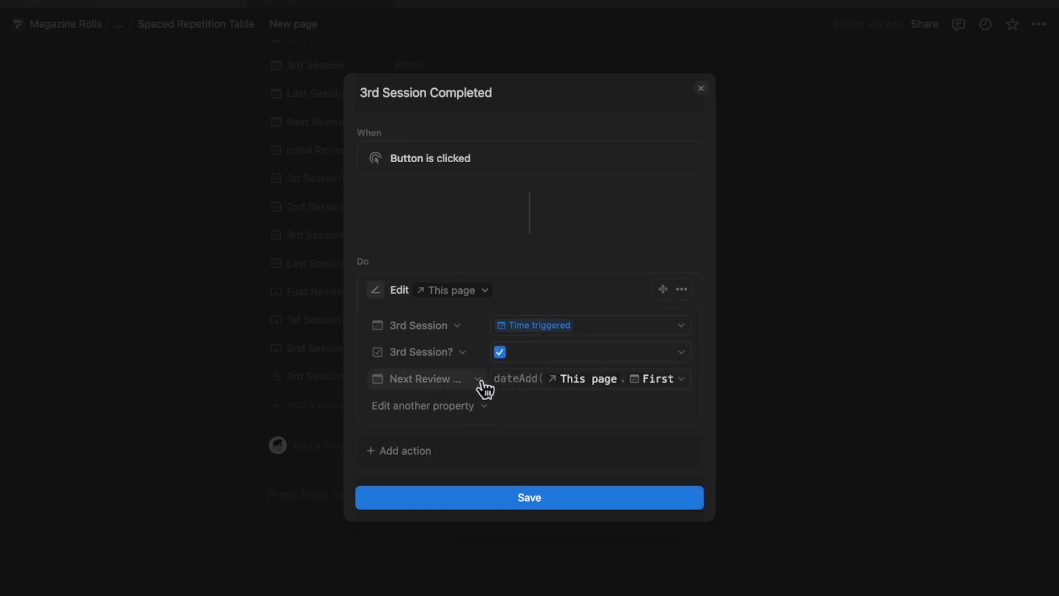
Change the interval in the 3rd Session Completed automation's Next Review Date formula to 30 days and save the automation.
{"action": "left_click", "coordinate": [551, 378]}
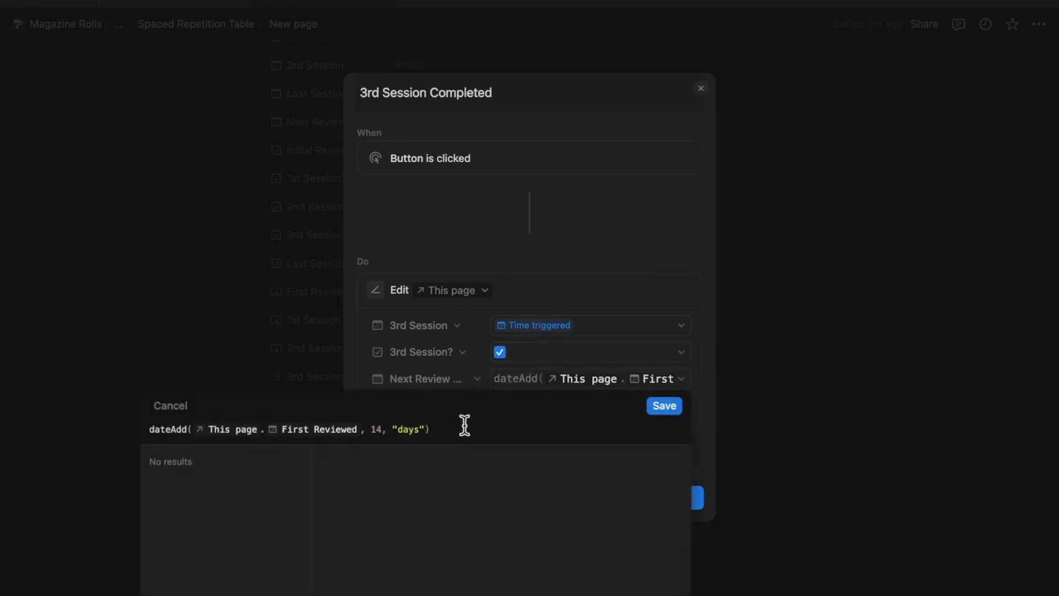
{"action": "left_click", "coordinate": [382, 431]}
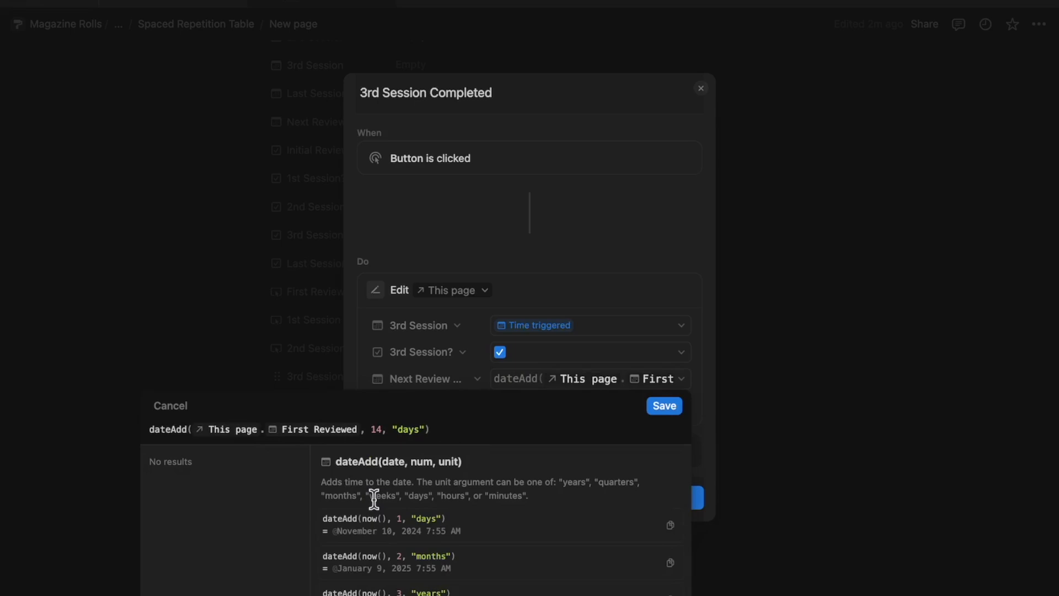
{"action": "key", "text": "ctrl+Left"}
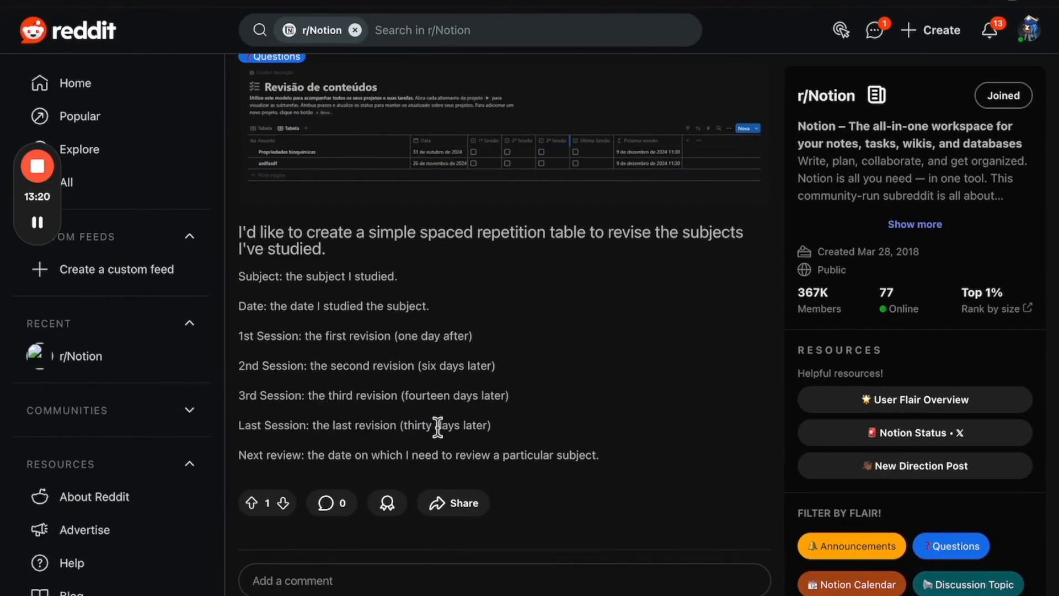
{"action": "key", "text": "ctrl+Right"}
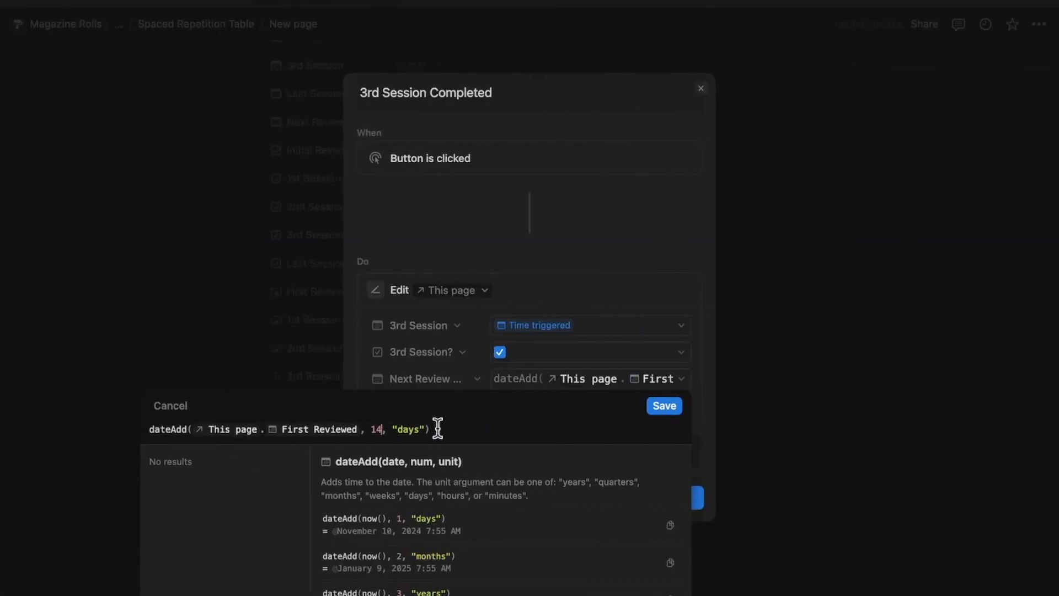
{"action": "key", "text": "BackSpace"}
{"action": "key", "text": "BackSpace"}
{"action": "type", "text": "30"}
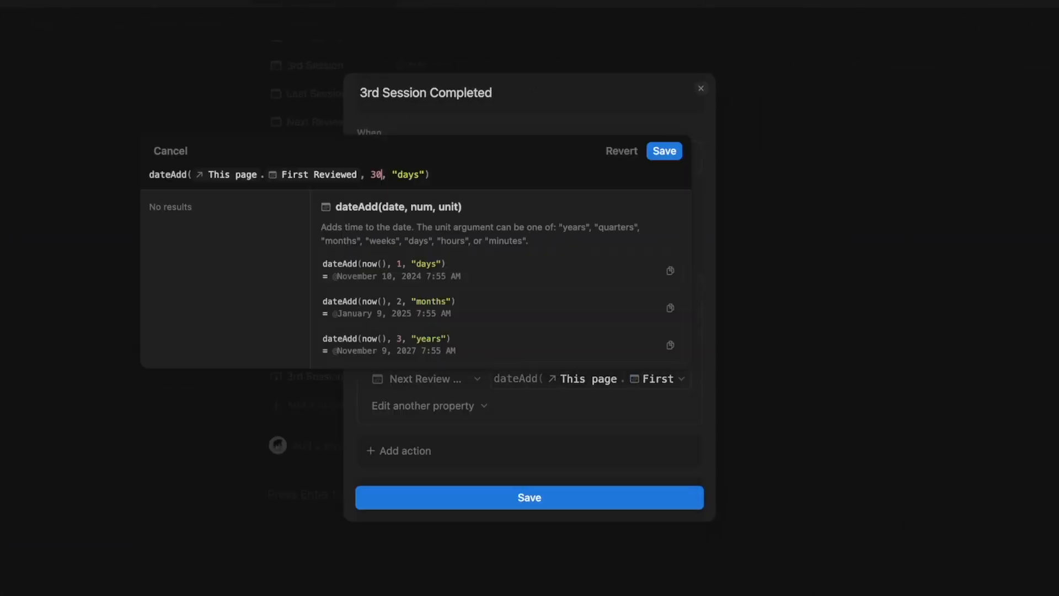
{"action": "left_click", "coordinate": [667, 153]}
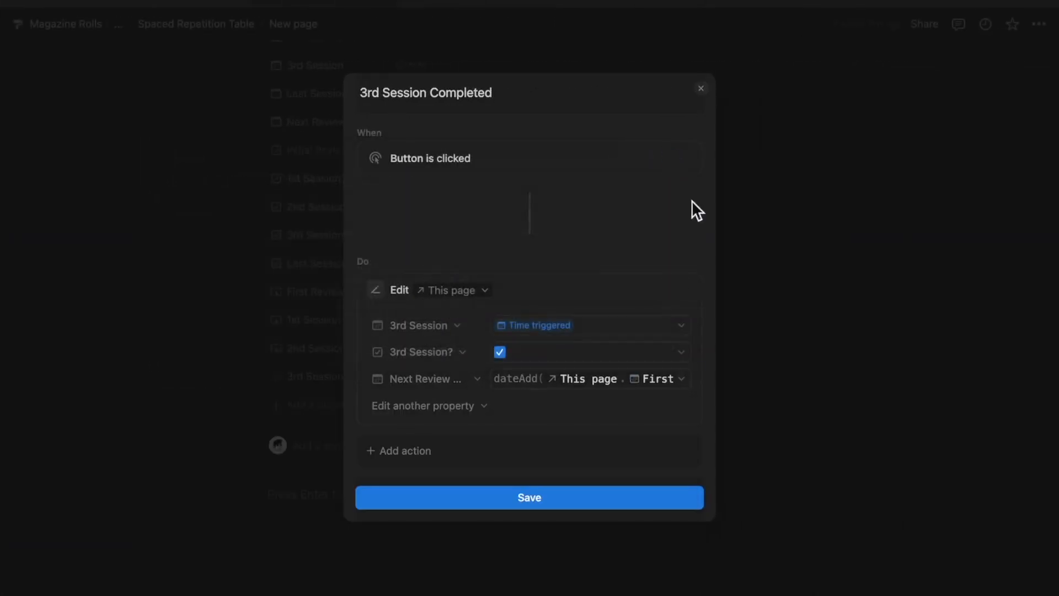
{"action": "left_click", "coordinate": [579, 497]}
{"action": "left_click", "coordinate": [622, 369]}
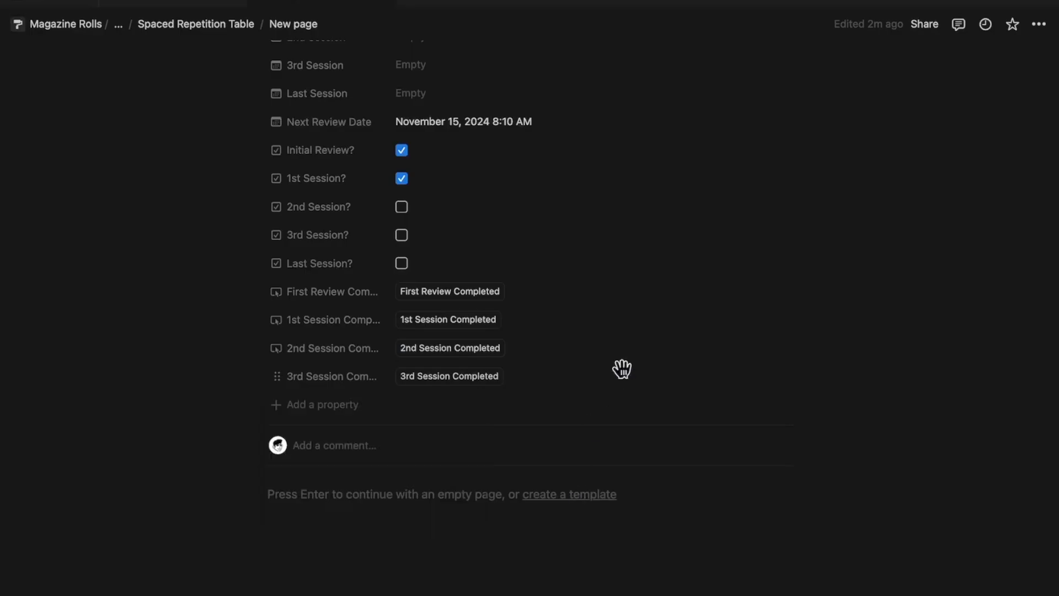
{"action": "left_click", "coordinate": [328, 377]}
{"action": "mouse_move", "coordinate": [326, 448]}
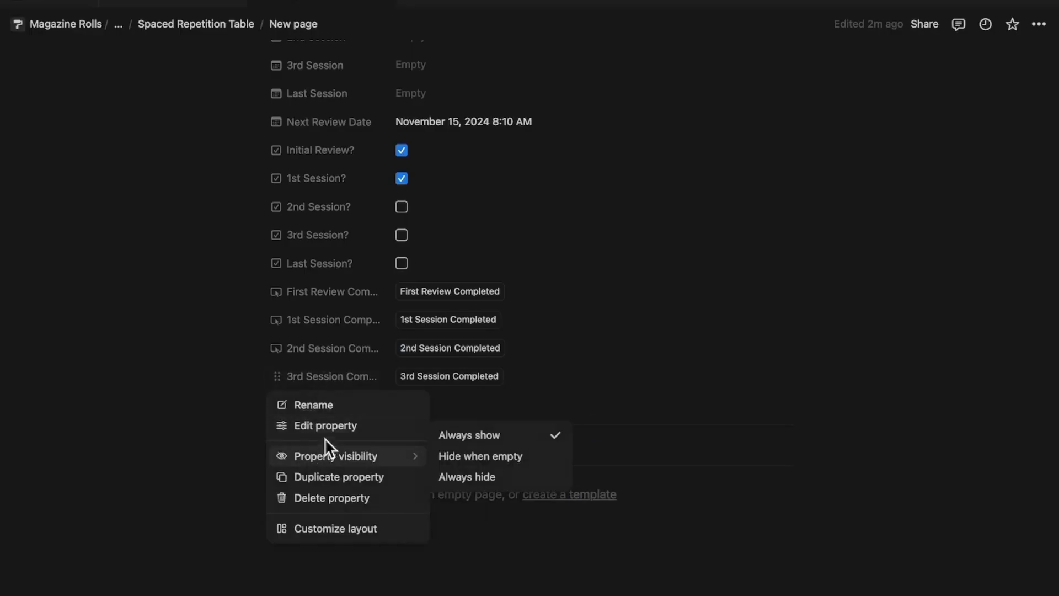
{"action": "left_click", "coordinate": [765, 328]}
Run the 2nd Session Completed button on the page to test its automation.
{"action": "scroll", "coordinate": [769, 324], "scroll_direction": "up", "scroll_amount": 3}
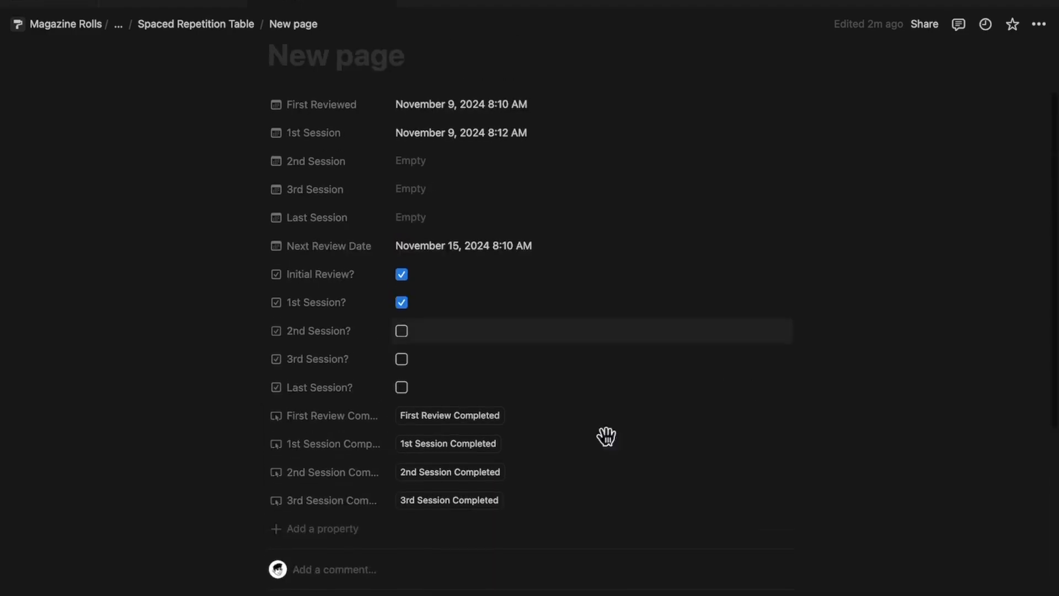
{"action": "left_click", "coordinate": [478, 488]}
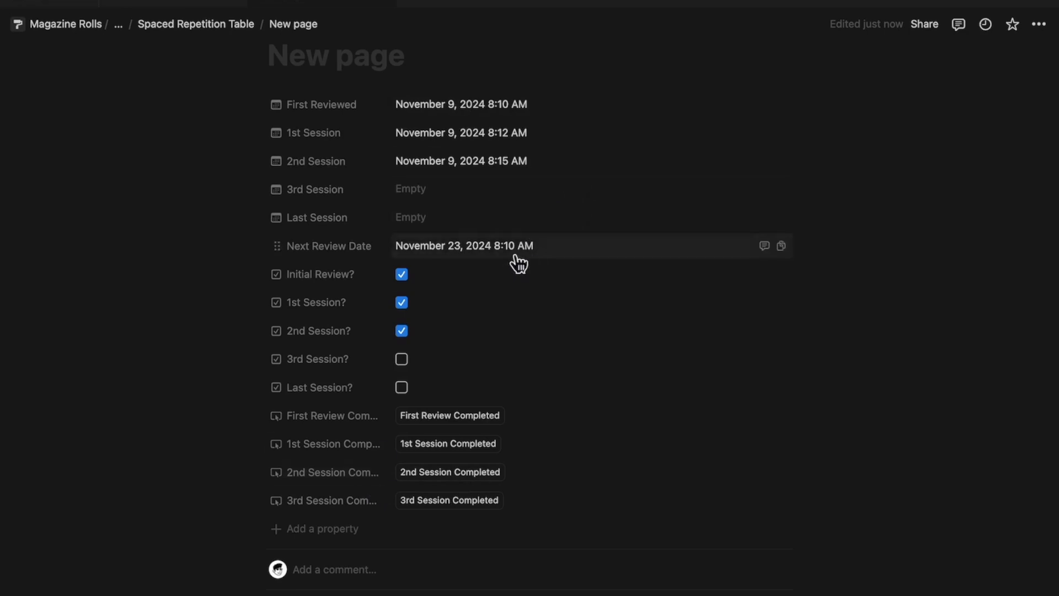
{"action": "left_click", "coordinate": [324, 483]}
{"action": "mouse_move", "coordinate": [384, 362]}
{"action": "left_click", "coordinate": [377, 343]}
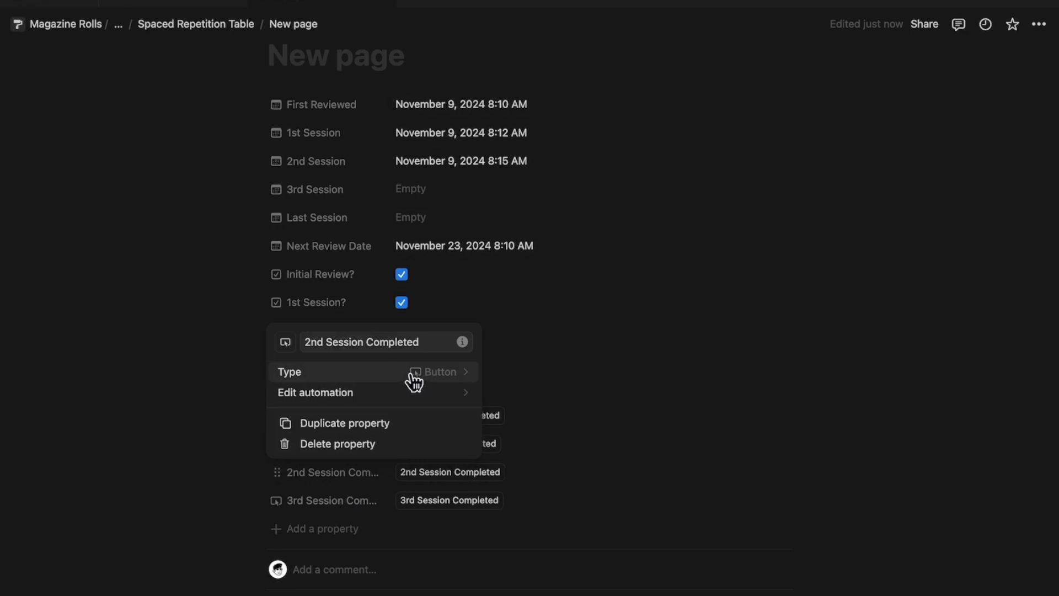
{"action": "left_click", "coordinate": [627, 104]}
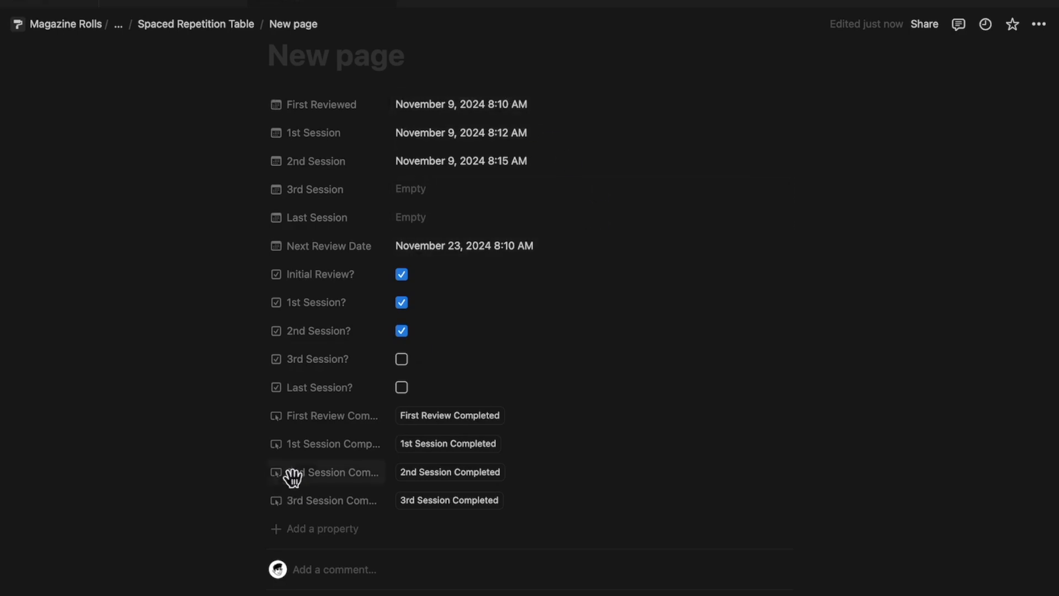
In the First Review Completed button's automation, set First Reviewed to Date triggered and save the automation.
{"action": "left_click", "coordinate": [361, 414]}
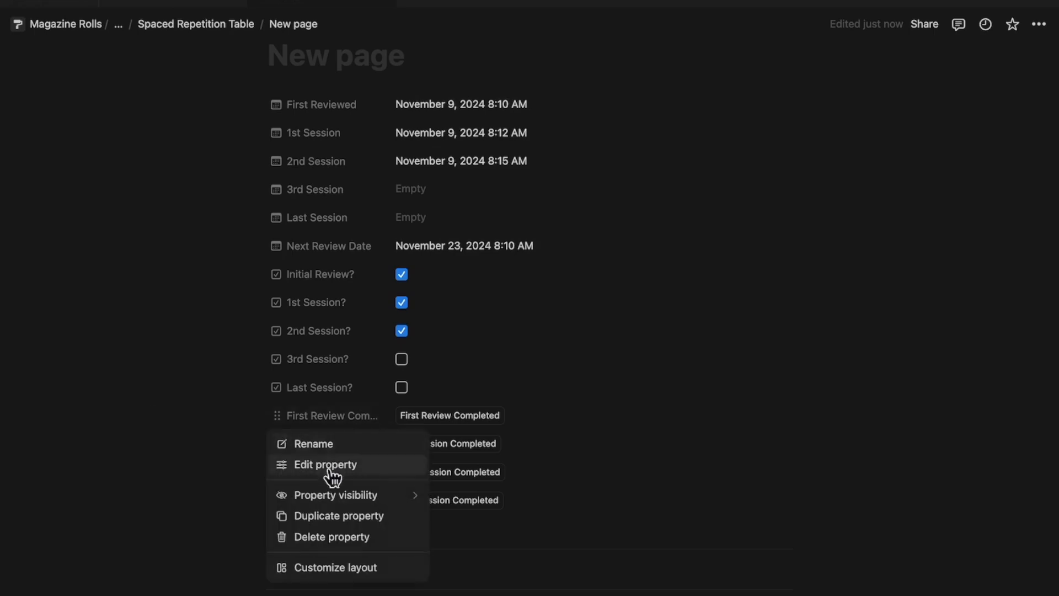
{"action": "left_click", "coordinate": [330, 465]}
{"action": "left_click", "coordinate": [449, 507]}
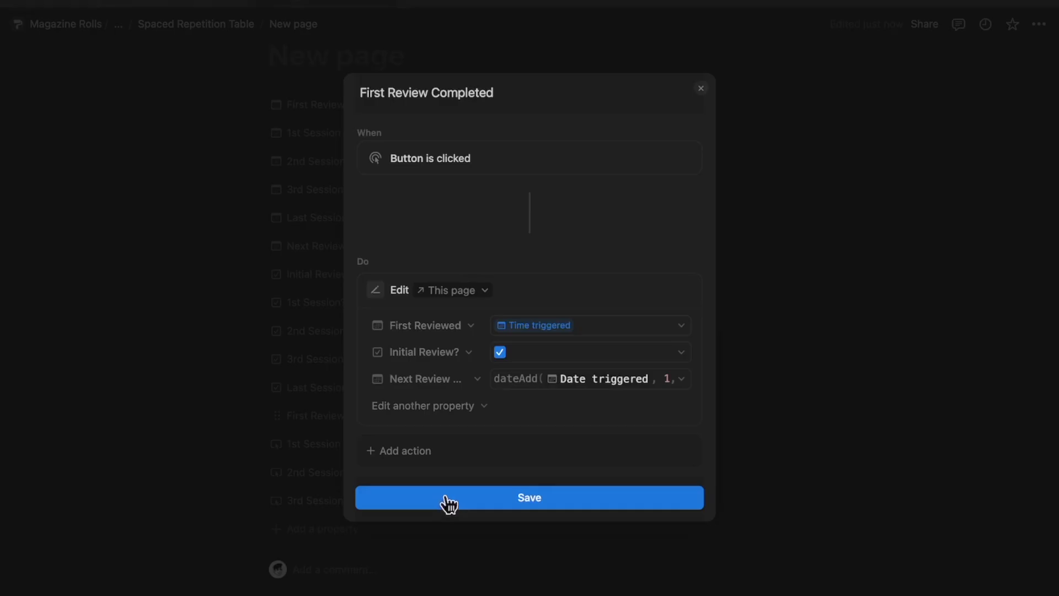
{"action": "left_click", "coordinate": [574, 330]}
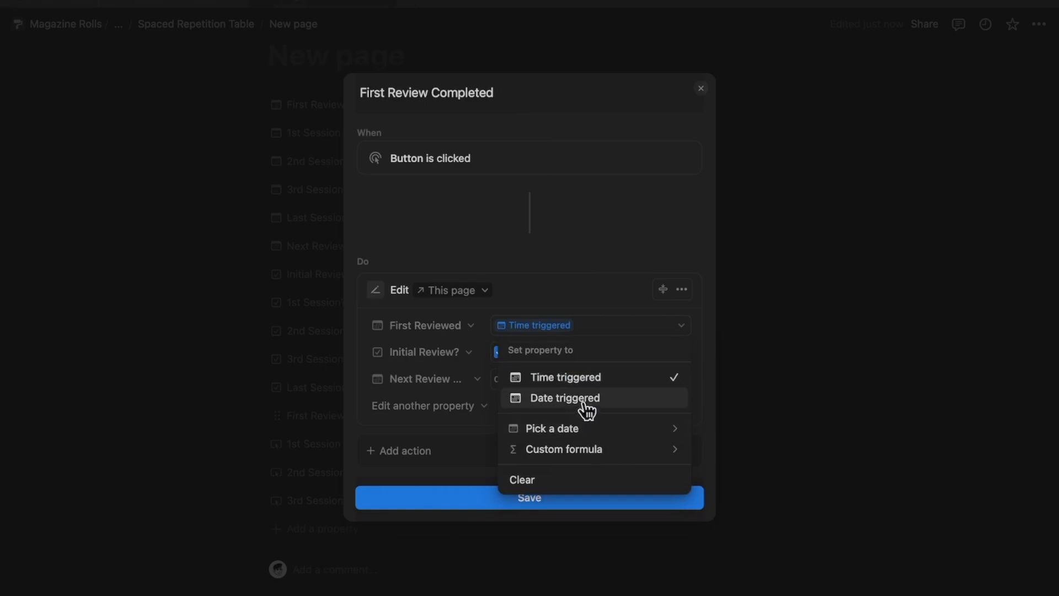
{"action": "left_click", "coordinate": [578, 398]}
{"action": "left_click", "coordinate": [567, 506]}
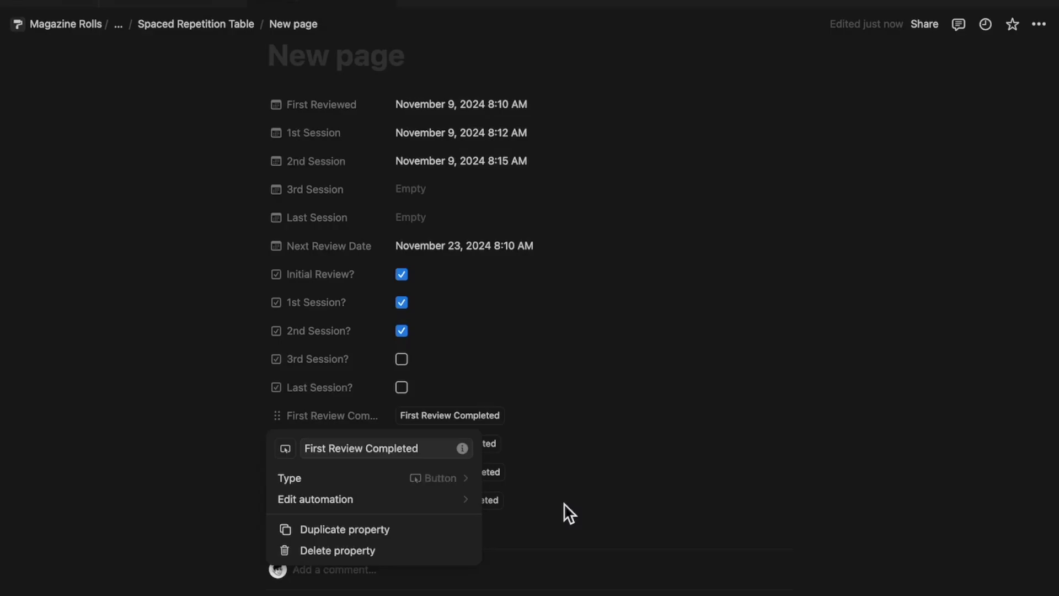
{"action": "left_click", "coordinate": [607, 459]}
Run the First Review, 1st Session, 2nd Session and 3rd Session Completed buttons in order to test the automations.
{"action": "left_click", "coordinate": [477, 424]}
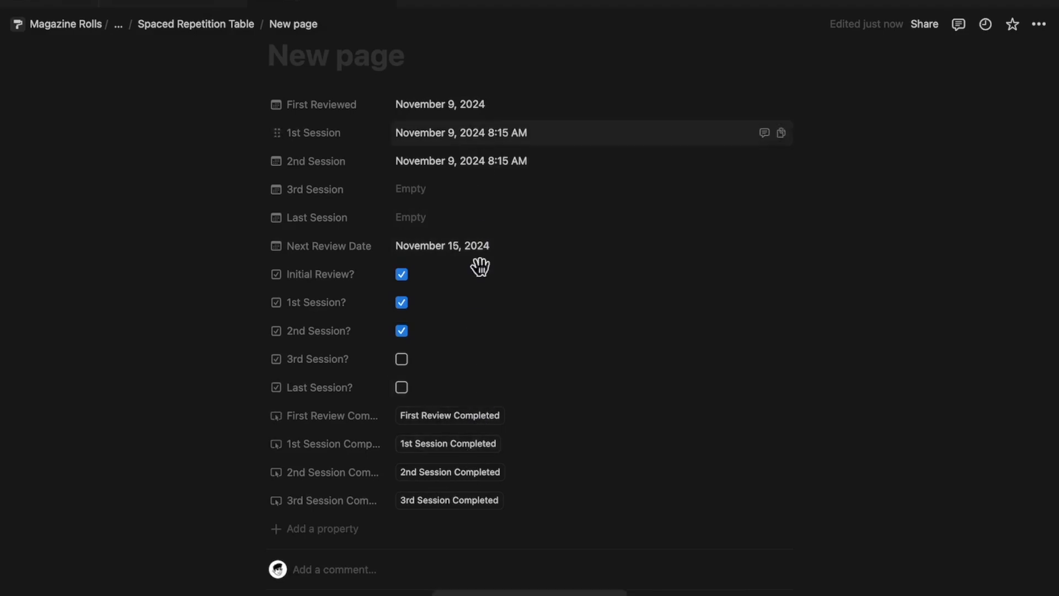
{"action": "left_click", "coordinate": [451, 474]}
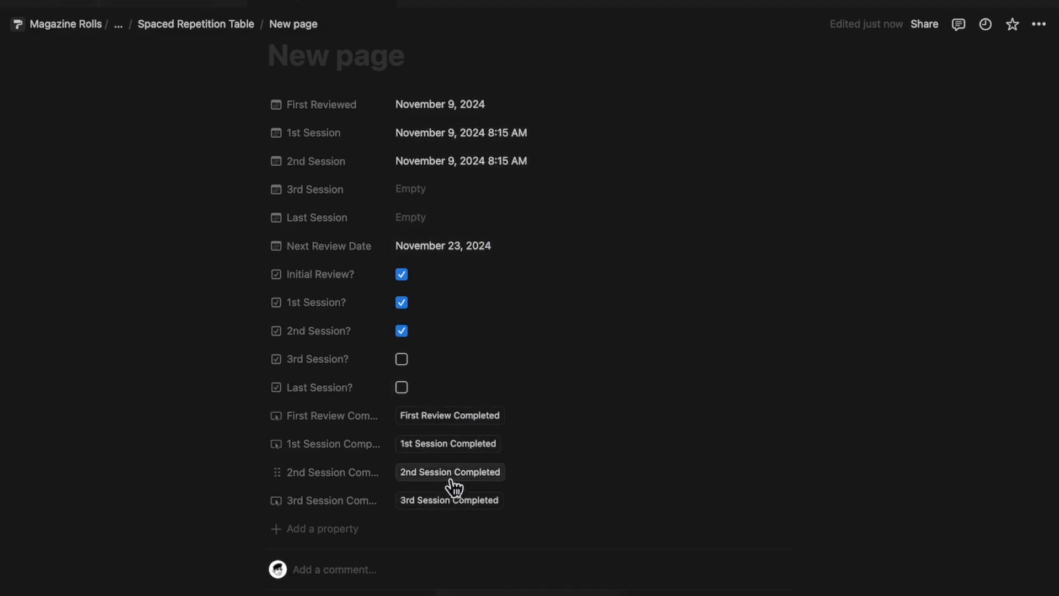
{"action": "left_click", "coordinate": [485, 502]}
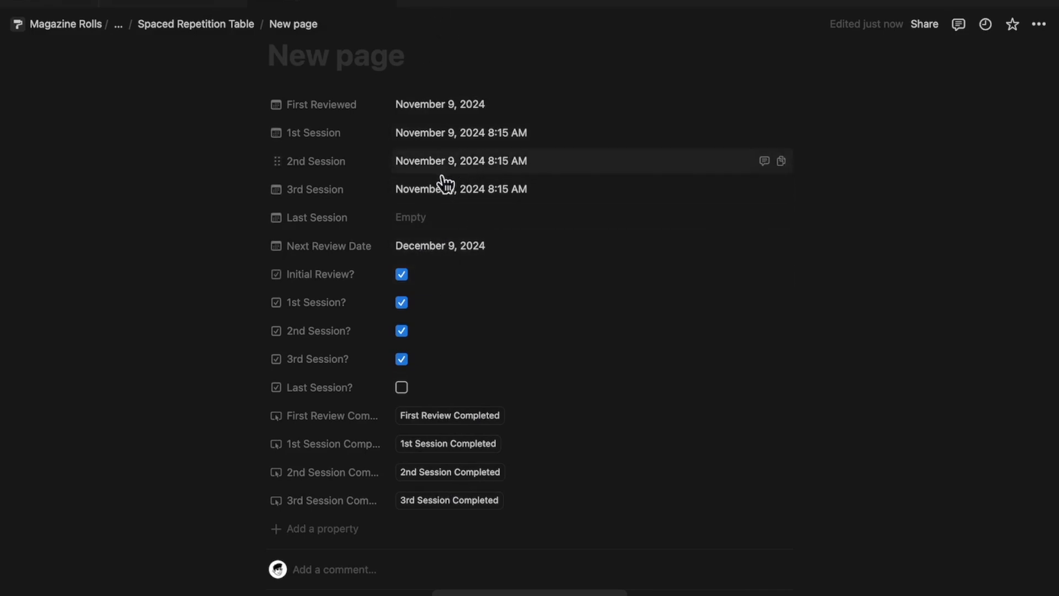
Duplicate the 3rd Session Completed button property and rename the copy Last Session Completed in its automation.
{"action": "left_click", "coordinate": [345, 507]}
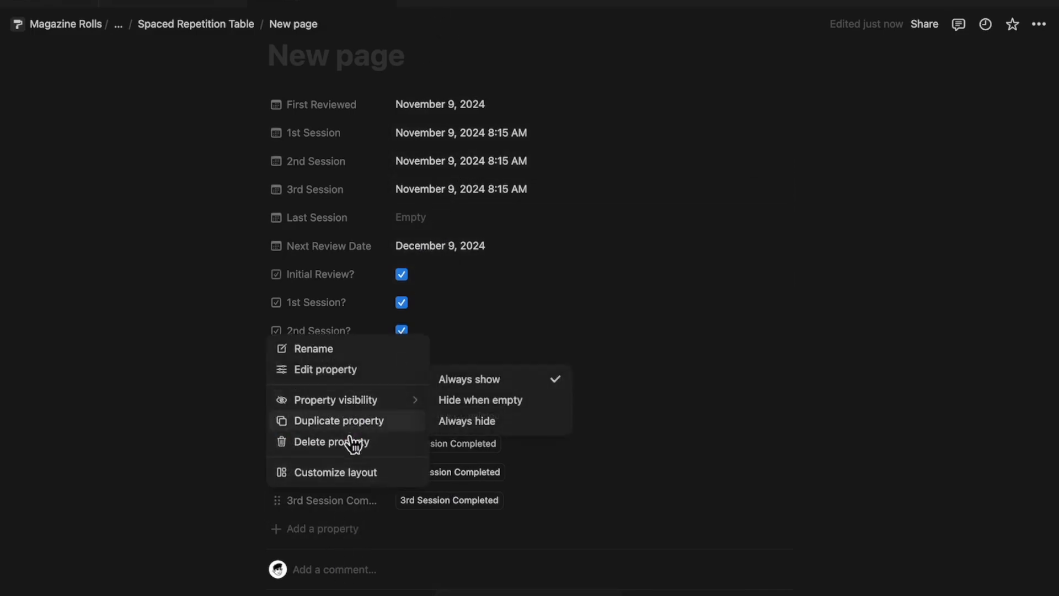
{"action": "left_click", "coordinate": [354, 422]}
{"action": "left_click", "coordinate": [334, 531]}
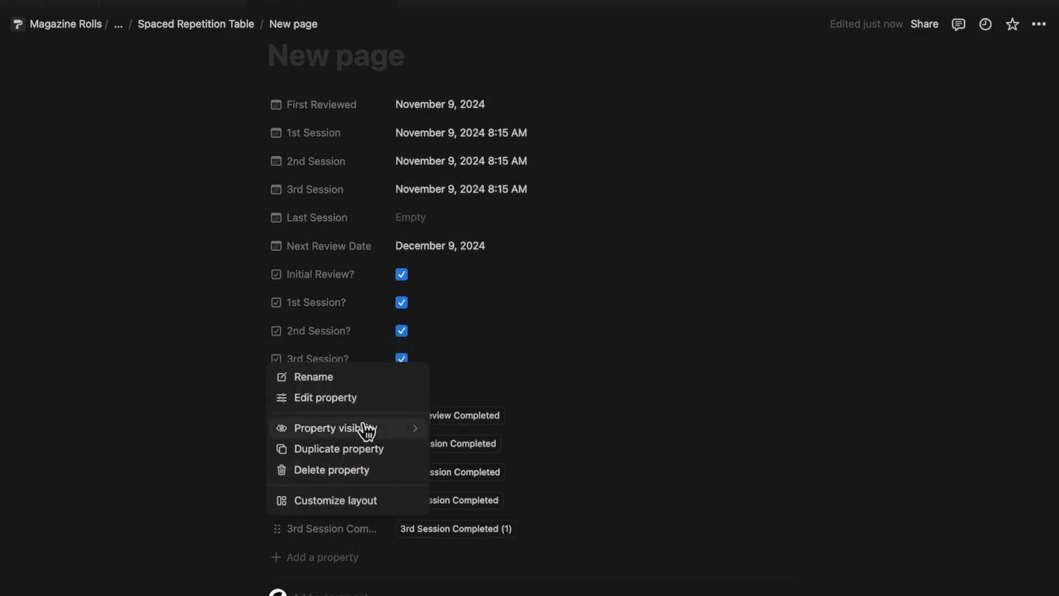
{"action": "left_click", "coordinate": [365, 399]}
{"action": "left_click", "coordinate": [408, 456]}
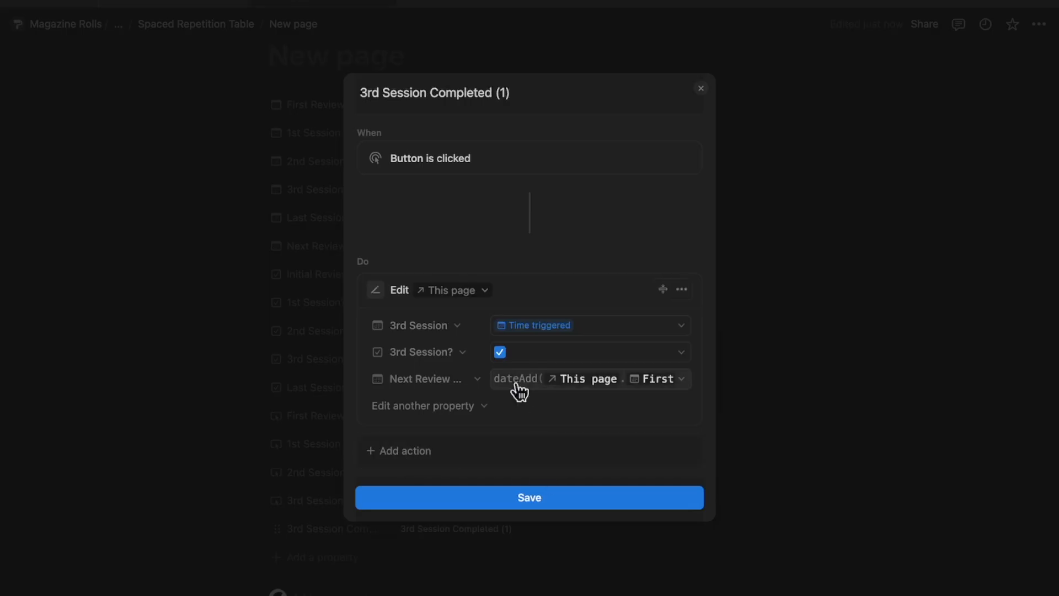
{"action": "triple_click", "coordinate": [512, 103]}
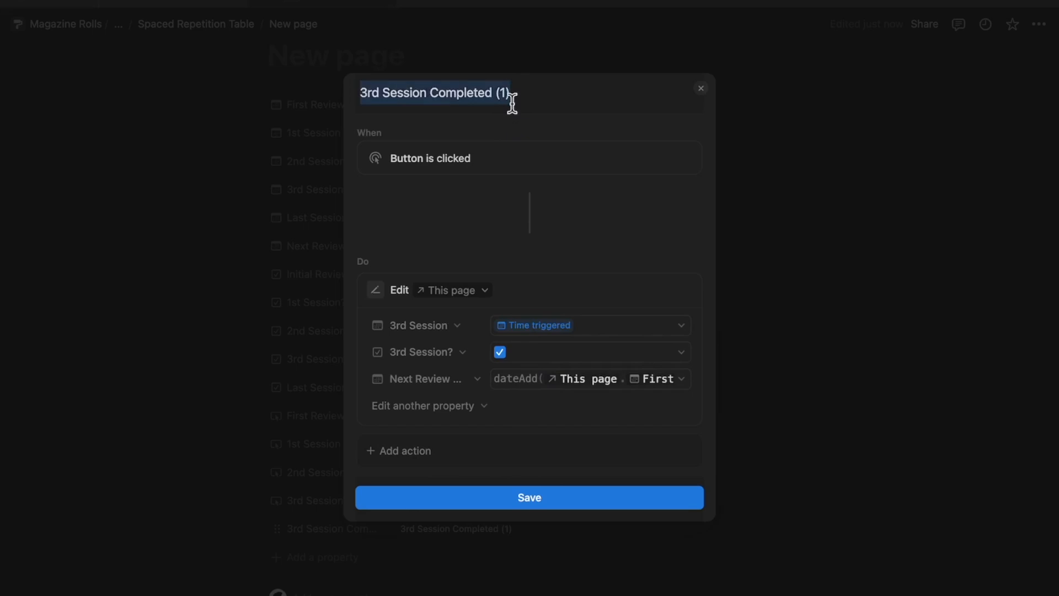
{"action": "type", "text": "Last"}
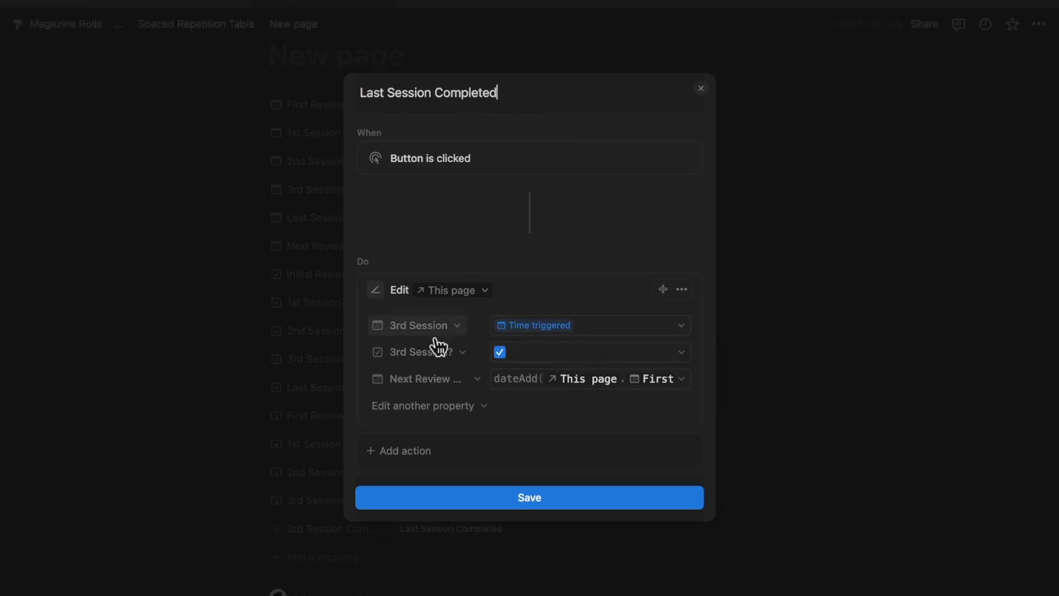
Remove Next Review Date from the Last Session Completed automation and add it back without a value to clear its formula.
{"action": "left_click", "coordinate": [452, 381]}
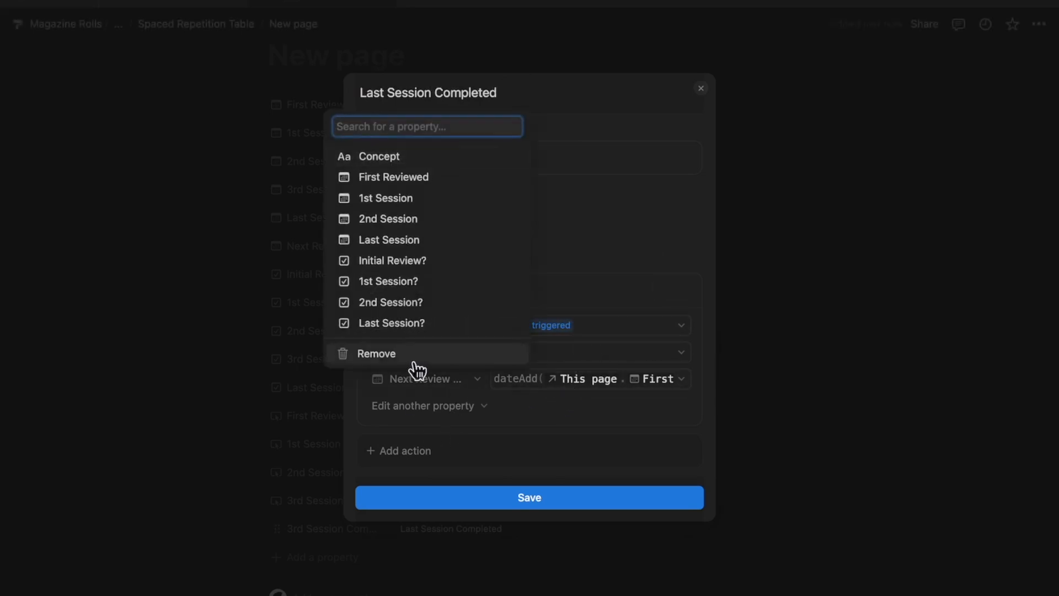
{"action": "left_click", "coordinate": [417, 356]}
{"action": "left_click", "coordinate": [445, 379]}
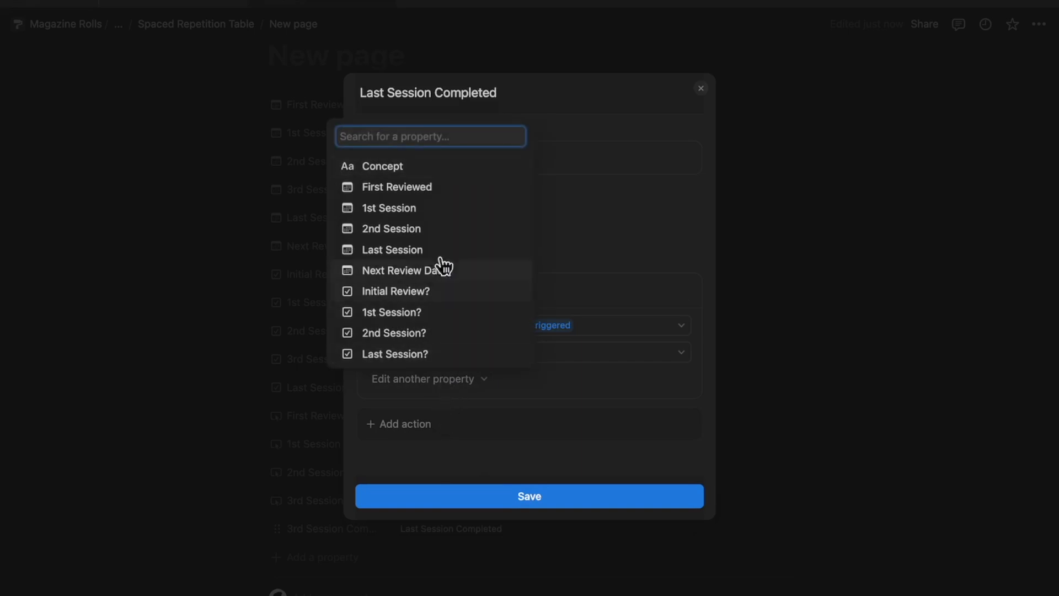
{"action": "left_click", "coordinate": [441, 273]}
{"action": "left_click", "coordinate": [554, 378]}
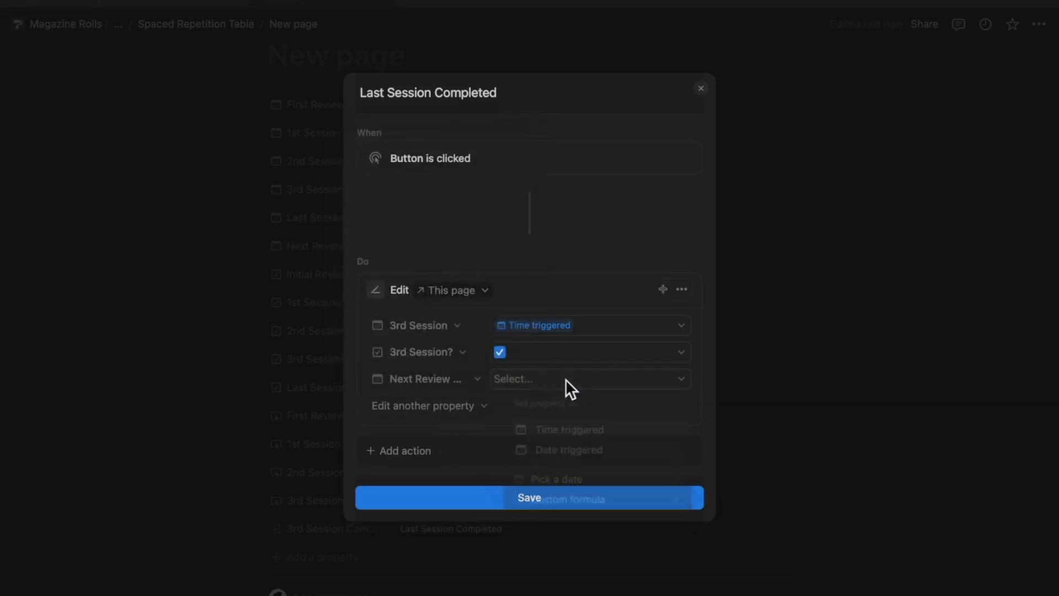
{"action": "left_click", "coordinate": [467, 432]}
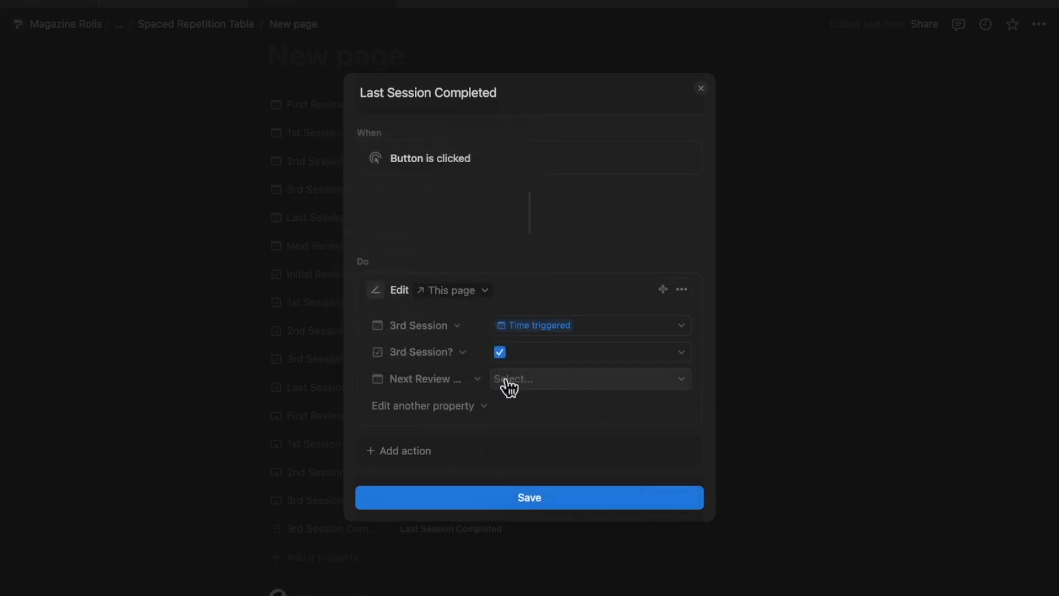
Replace the 3rd Session date in the automation with Last Session, set to Time triggered.
{"action": "left_click", "coordinate": [418, 325]}
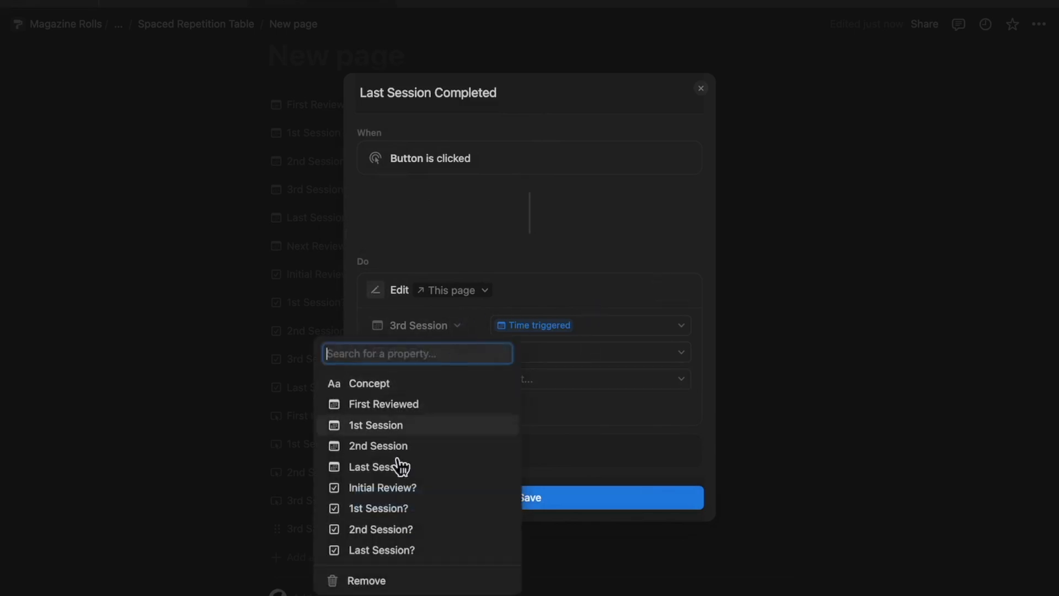
{"action": "left_click", "coordinate": [410, 466]}
{"action": "left_click", "coordinate": [533, 326]}
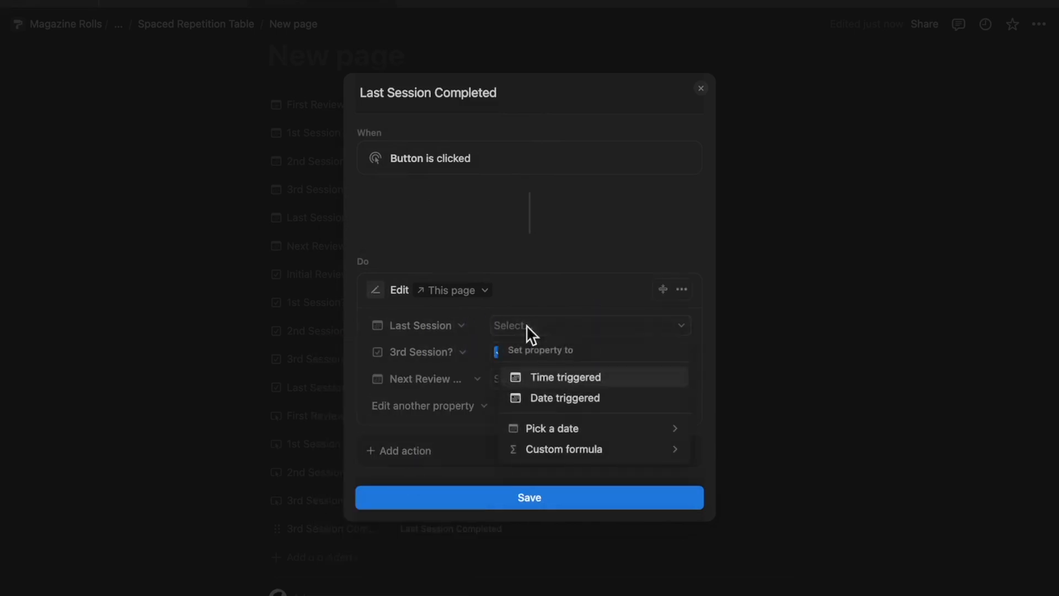
{"action": "left_click", "coordinate": [560, 377]}
Replace the 3rd Session? checkbox with Last Session?, set it to checked and save the automation.
{"action": "left_click", "coordinate": [461, 353]}
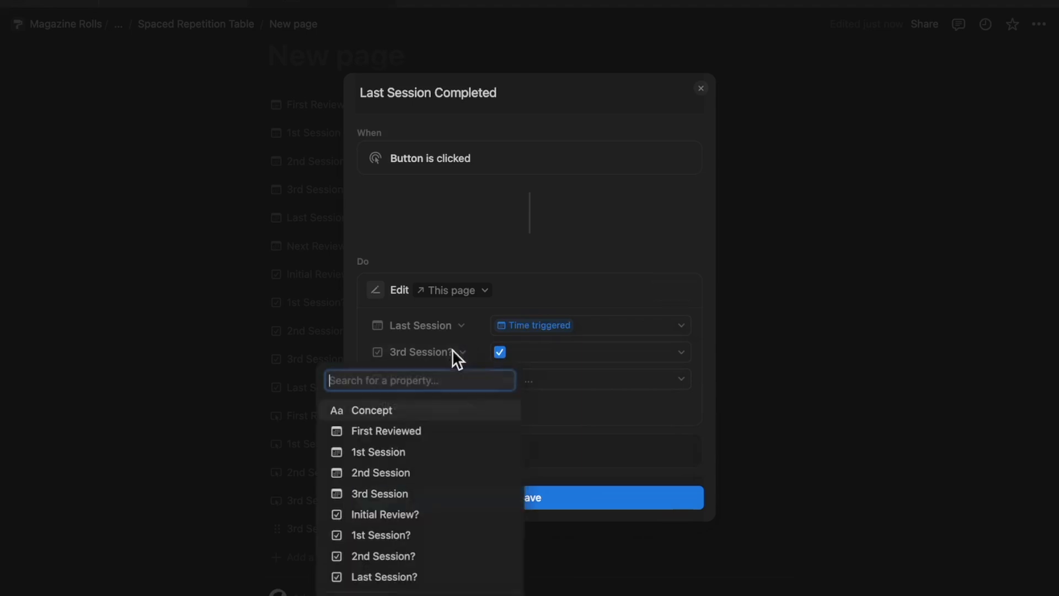
{"action": "left_click", "coordinate": [406, 574]}
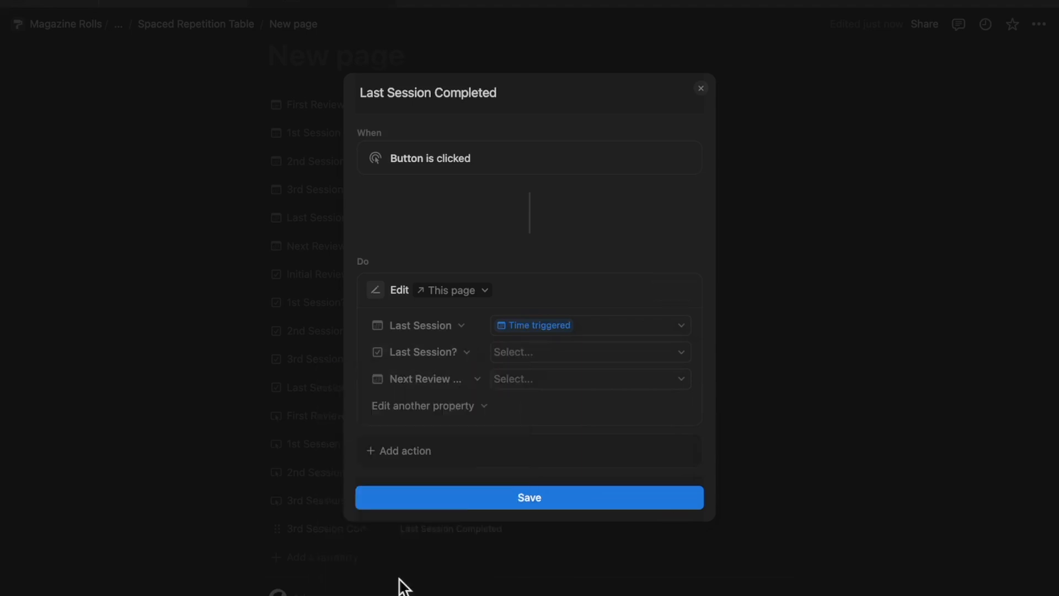
{"action": "left_click", "coordinate": [550, 357]}
{"action": "left_click", "coordinate": [550, 424]}
{"action": "left_click", "coordinate": [566, 510]}
{"action": "left_click", "coordinate": [564, 507]}
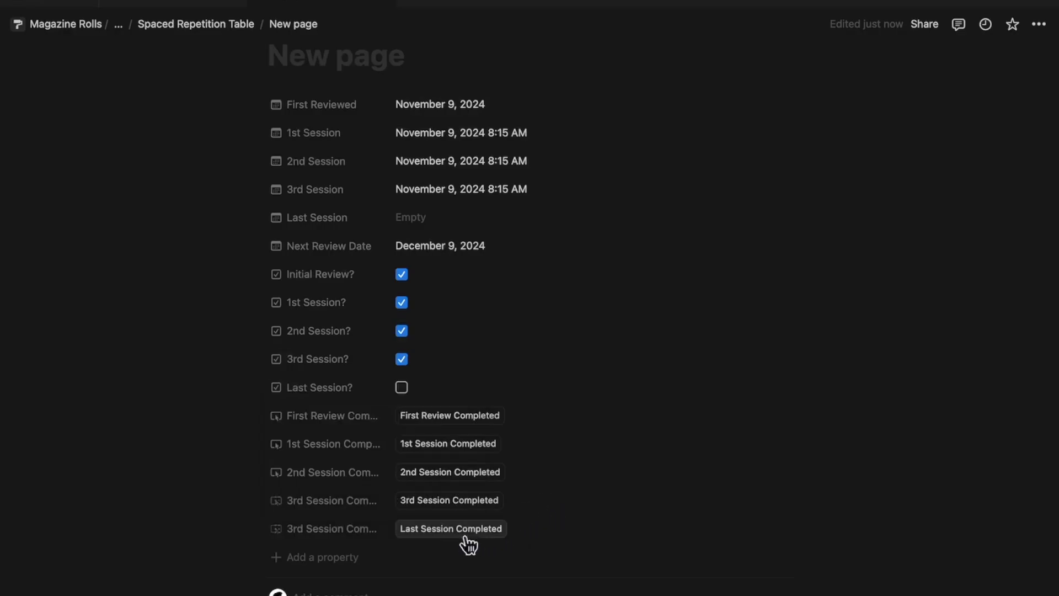
Rename the duplicated 3rd Session Completed (1) property to Last Session Completed and run its button to test the automation.
{"action": "left_click", "coordinate": [371, 531]}
{"action": "left_click", "coordinate": [354, 398]}
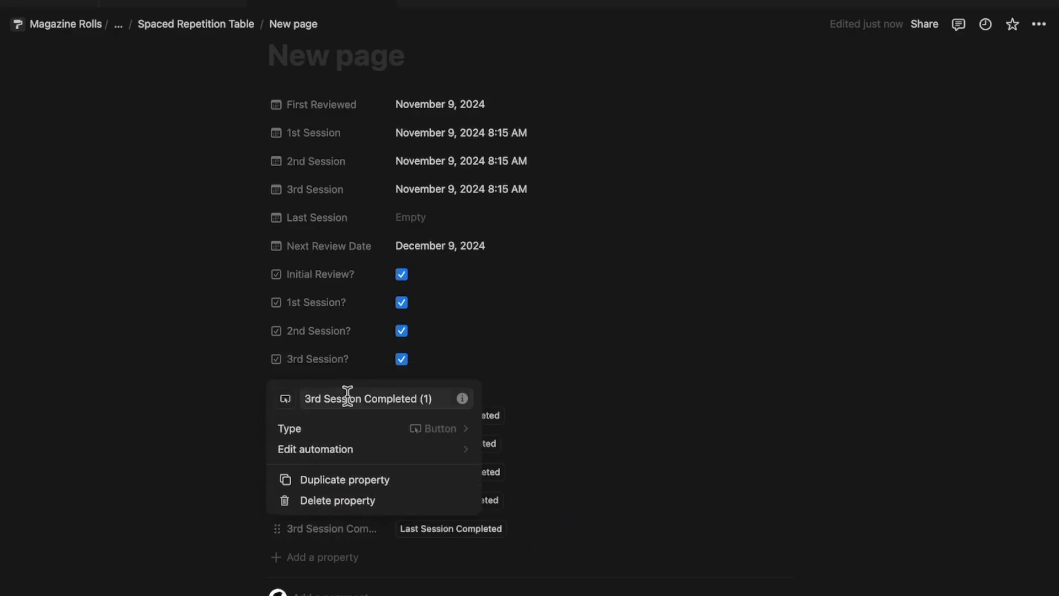
{"action": "triple_click", "coordinate": [348, 397]}
{"action": "type", "text": "Las"}
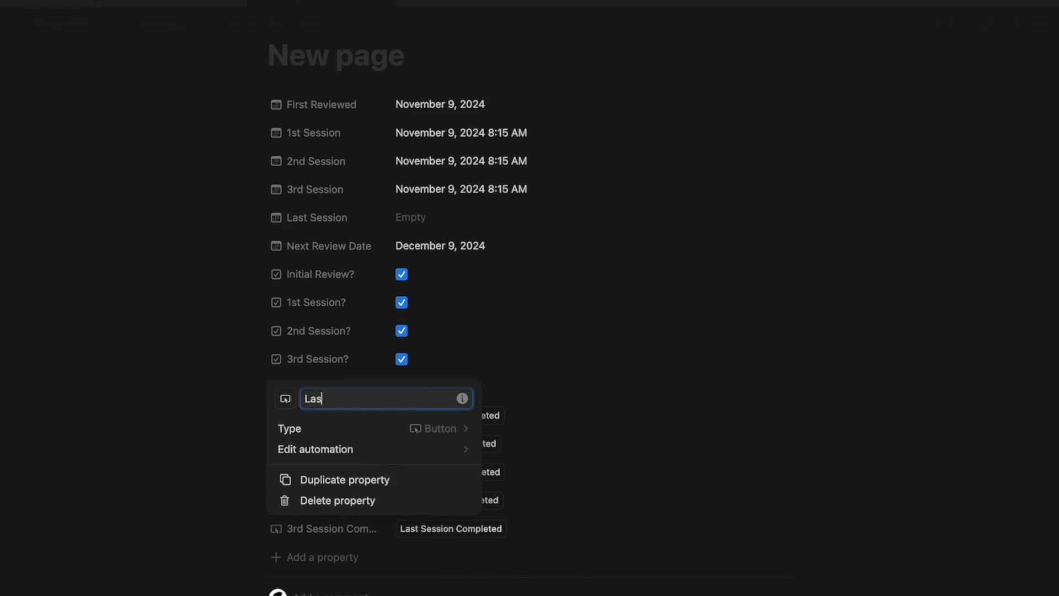
{"action": "type", "text": "t Session Completed"}
{"action": "left_click", "coordinate": [496, 333]}
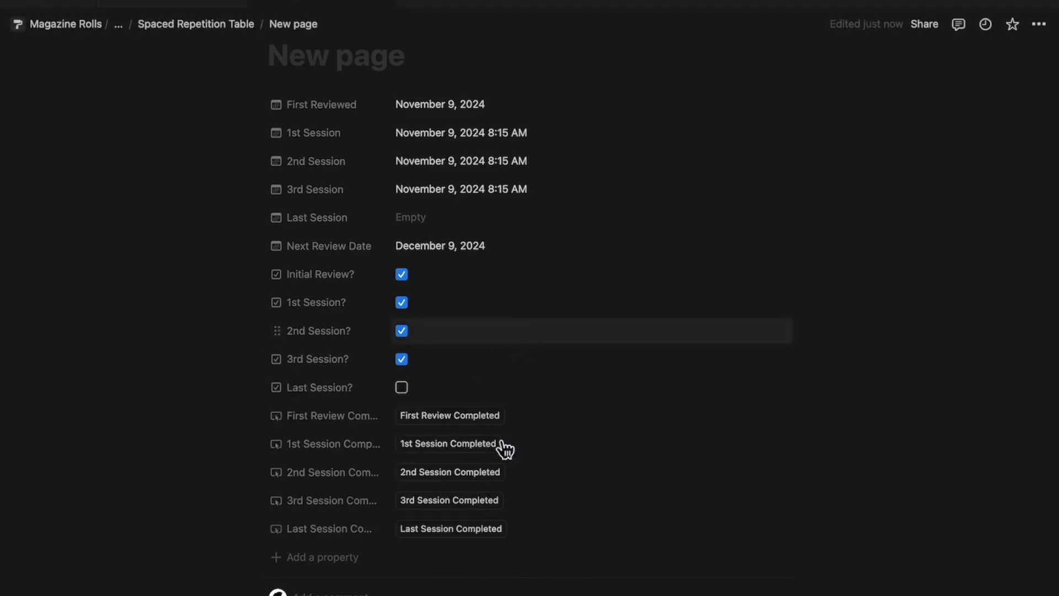
{"action": "left_click", "coordinate": [485, 535]}
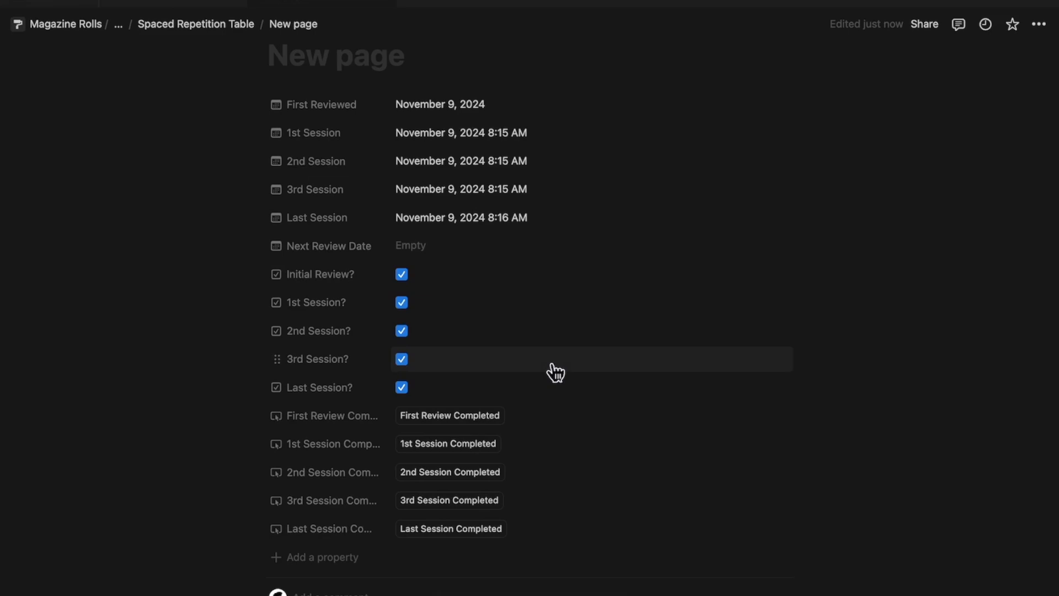
Customize the page layout and pin Next Review Date to the heading.
{"action": "scroll", "coordinate": [469, 165], "scroll_direction": "up", "scroll_amount": 2}
{"action": "left_click", "coordinate": [420, 115]}
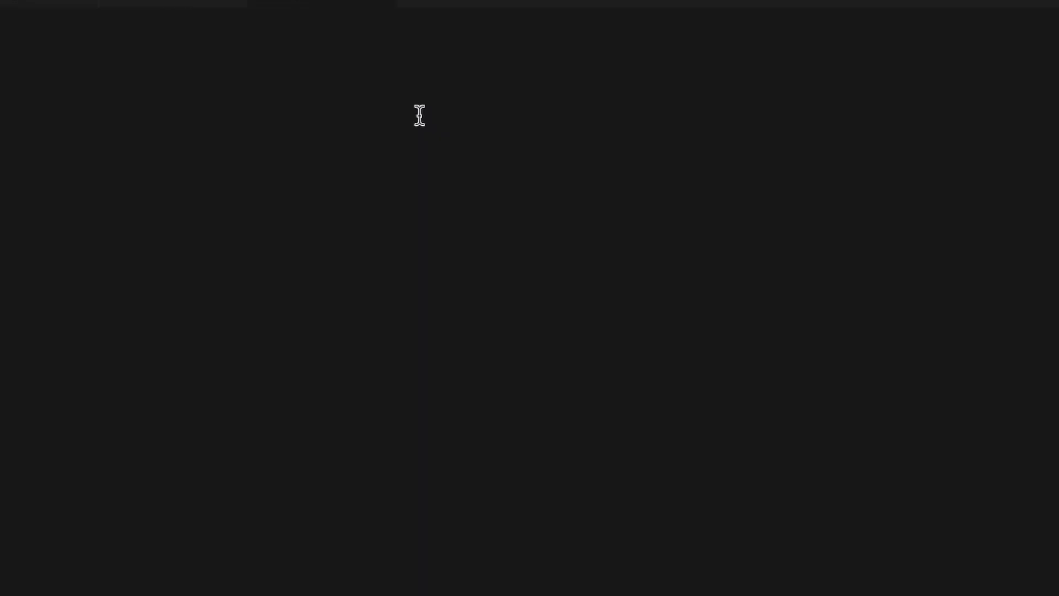
{"action": "left_click", "coordinate": [175, 180]}
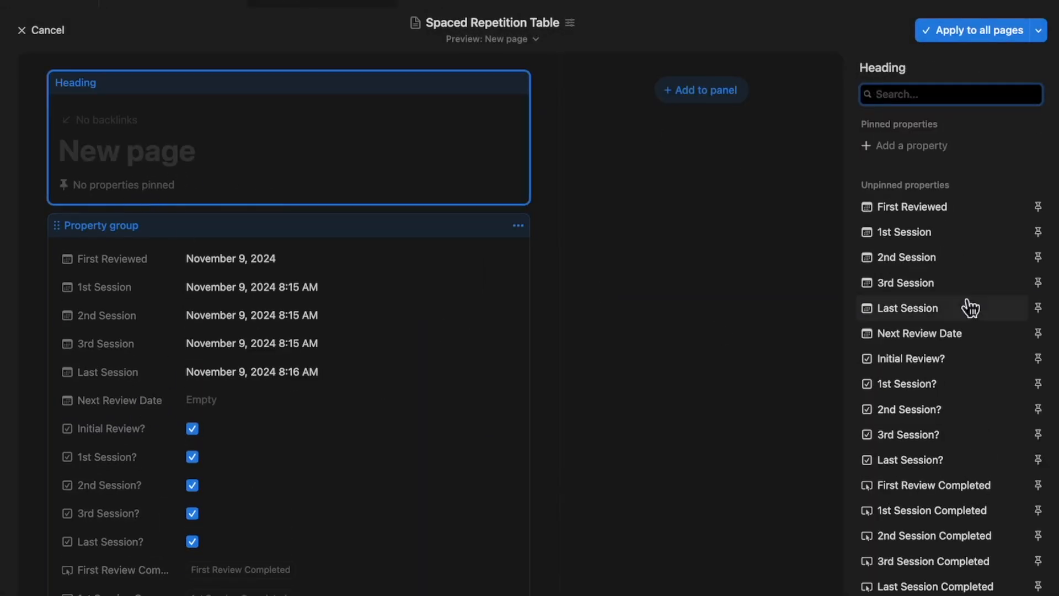
{"action": "left_click", "coordinate": [1037, 333]}
Add a section named Dates of Review to the property group.
{"action": "scroll", "coordinate": [449, 398], "scroll_direction": "down", "scroll_amount": 3}
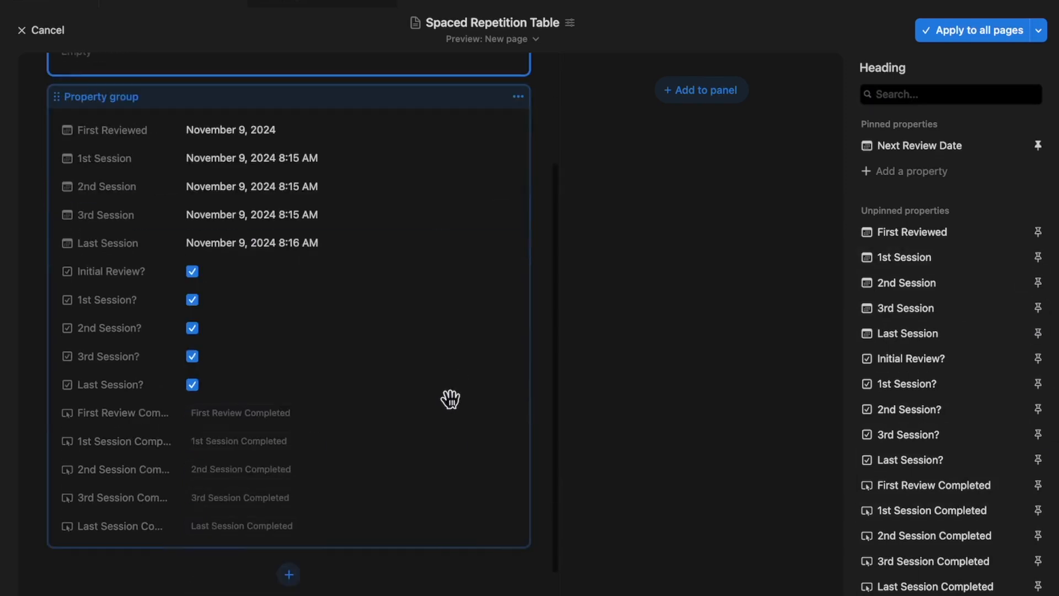
{"action": "scroll", "coordinate": [450, 398], "scroll_direction": "up", "scroll_amount": 2}
{"action": "scroll", "coordinate": [967, 550], "scroll_direction": "down", "scroll_amount": 2}
{"action": "left_click", "coordinate": [289, 187]}
{"action": "left_click", "coordinate": [1005, 66]}
{"action": "type", "text": "Dates of Rev"}
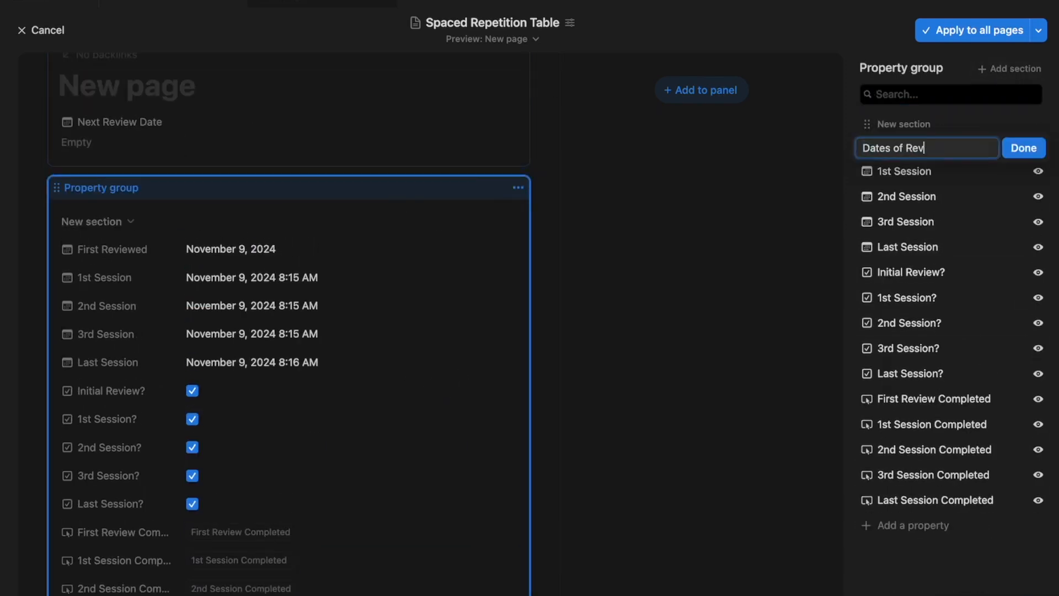
{"action": "type", "text": "iew"}
{"action": "key", "text": "Return"}
Add another property group section named Button Automations.
{"action": "left_click", "coordinate": [1026, 68]}
{"action": "key", "text": "BackSpace"}
{"action": "type", "text": "Button Automations"}
{"action": "left_click", "coordinate": [1012, 146]}
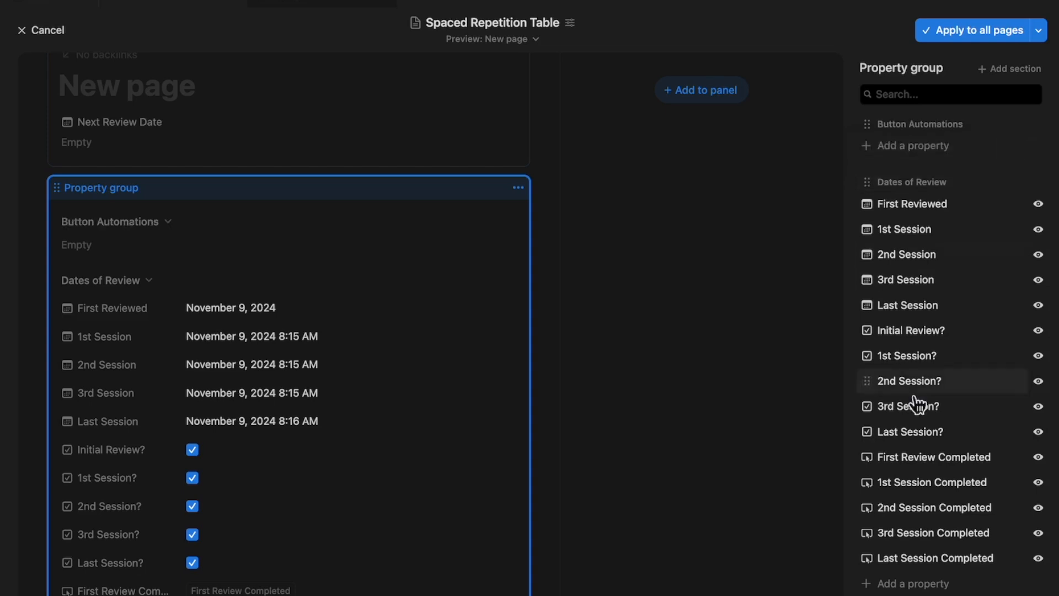
Move the First Review, 1st, 2nd, 3rd and Last Session Completed buttons into the Button Automations section.
{"action": "left_click_drag", "start_coordinate": [959, 457], "coordinate": [956, 159]}
{"action": "left_click_drag", "start_coordinate": [970, 482], "coordinate": [970, 176]}
{"action": "left_click_drag", "start_coordinate": [981, 507], "coordinate": [988, 210]}
{"action": "left_click_drag", "start_coordinate": [976, 533], "coordinate": [976, 224]}
{"action": "left_click_drag", "start_coordinate": [970, 558], "coordinate": [971, 242]}
{"action": "left_click_drag", "start_coordinate": [937, 457], "coordinate": [1042, 459]}
{"action": "left_click", "coordinate": [700, 90]}
{"action": "left_click", "coordinate": [963, 361]}
{"action": "left_click", "coordinate": [965, 287]}
{"action": "scroll", "coordinate": [368, 426], "scroll_direction": "down", "scroll_amount": 4}
{"action": "left_click", "coordinate": [289, 476]}
{"action": "left_click", "coordinate": [882, 286]}
{"action": "left_click", "coordinate": [915, 361]}
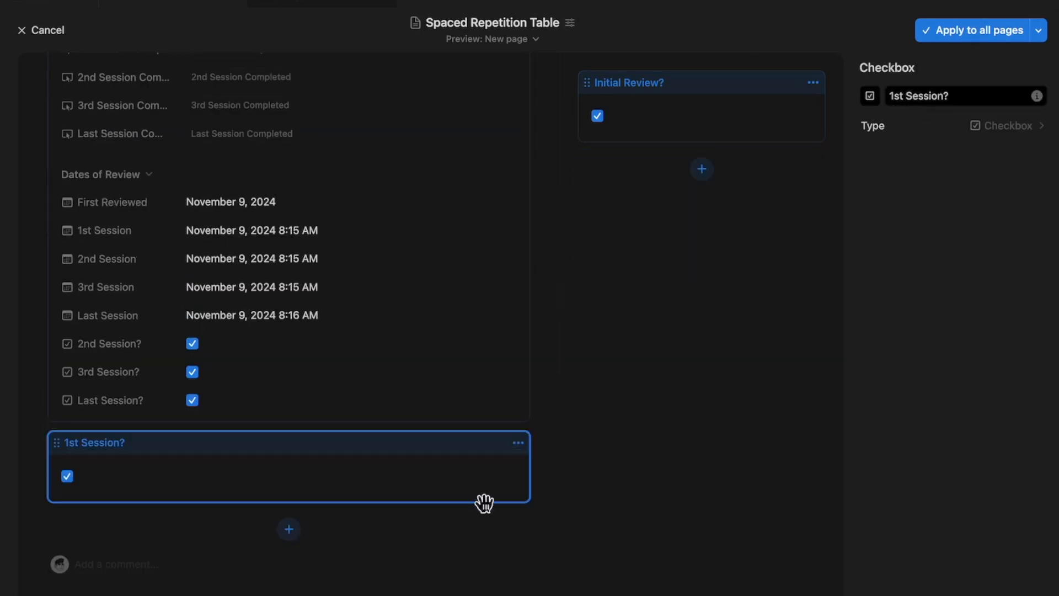
{"action": "left_click", "coordinate": [516, 441]}
{"action": "left_click", "coordinate": [441, 484]}
{"action": "left_click", "coordinate": [701, 249]}
{"action": "left_click", "coordinate": [882, 287]}
{"action": "scroll", "coordinate": [915, 403], "scroll_direction": "down", "scroll_amount": 2}
{"action": "scroll", "coordinate": [238, 145], "scroll_direction": "up", "scroll_amount": 3}
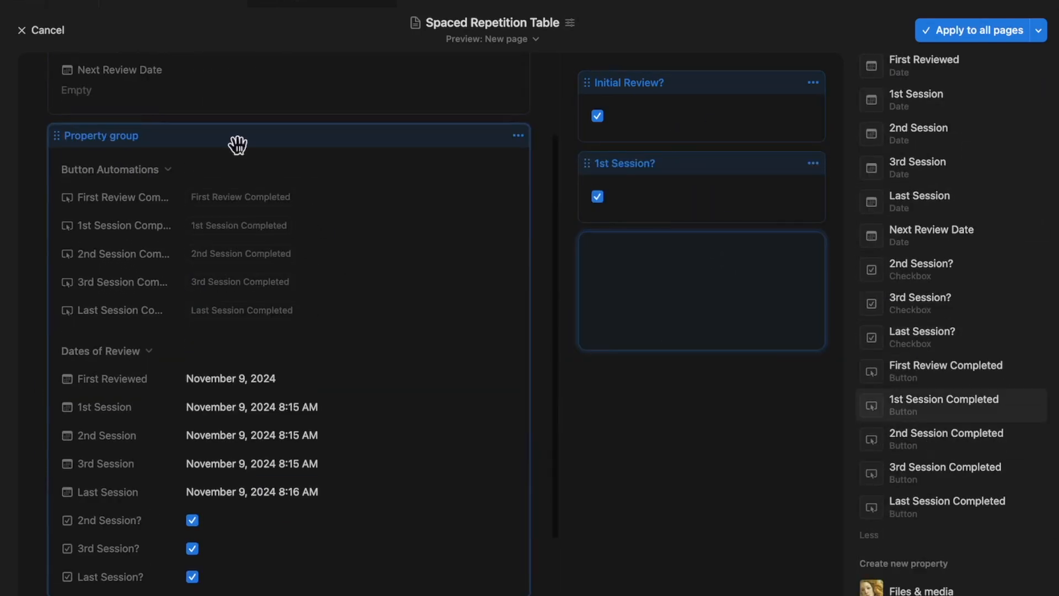
{"action": "left_click", "coordinate": [813, 164]}
{"action": "left_click", "coordinate": [749, 249]}
{"action": "left_click", "coordinate": [561, 406]}
{"action": "left_click", "coordinate": [813, 82]}
{"action": "left_click", "coordinate": [750, 144]}
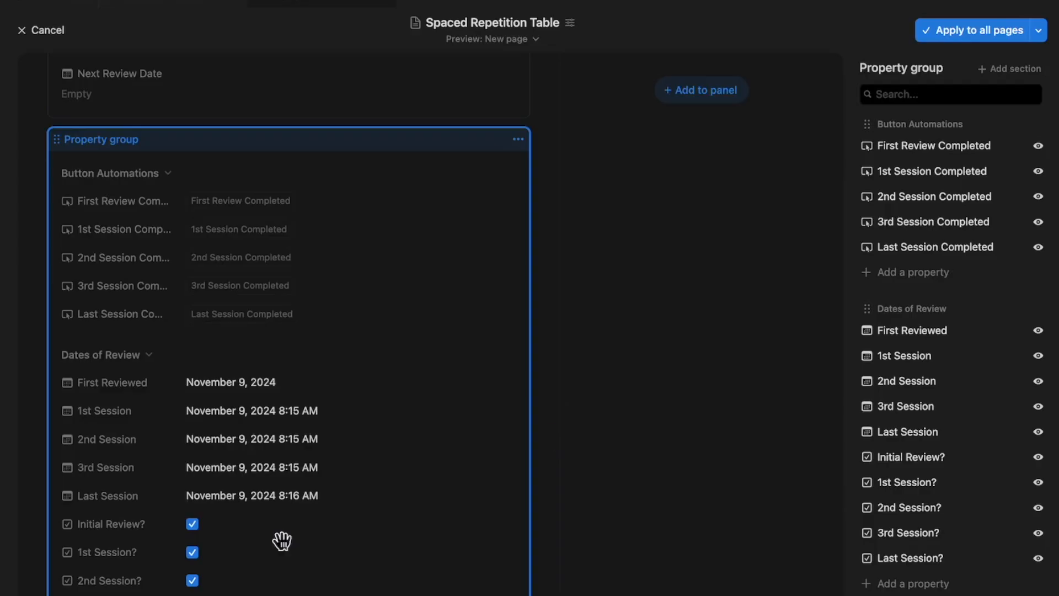
Add a Checkboxes section to the property group and move the Initial Review? and Session? checkbox properties into it.
{"action": "scroll", "coordinate": [281, 541], "scroll_direction": "down", "scroll_amount": 2}
{"action": "left_click", "coordinate": [1008, 68]}
{"action": "type", "text": "Chec"}
{"action": "key", "text": "Return"}
{"action": "left_click_drag", "start_coordinate": [919, 519], "coordinate": [919, 146]}
{"action": "left_click_drag", "start_coordinate": [919, 540], "coordinate": [928, 180]}
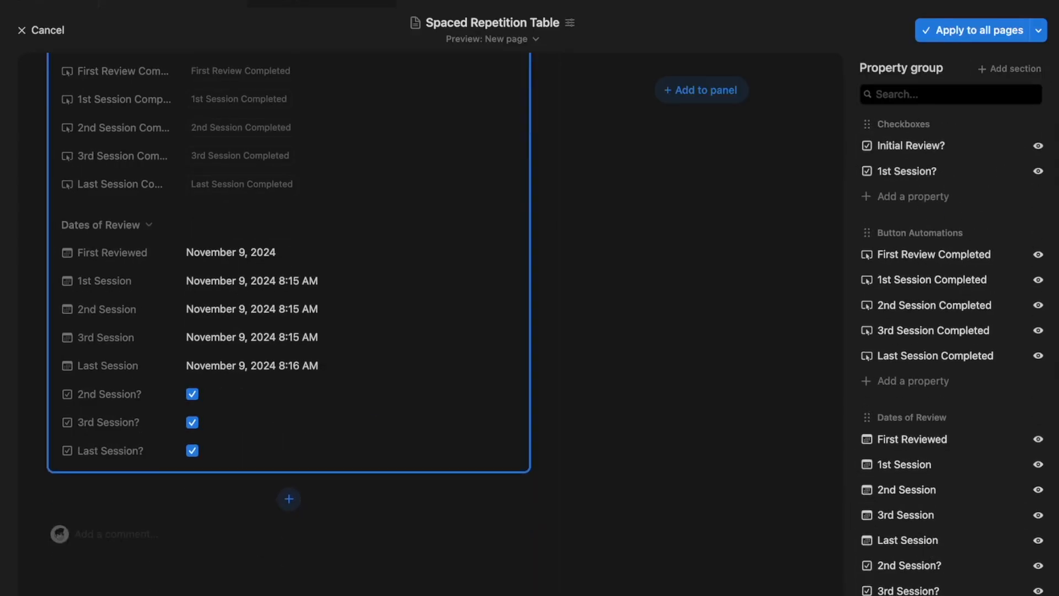
{"action": "left_click_drag", "start_coordinate": [919, 565], "coordinate": [916, 201]}
{"action": "left_click_drag", "start_coordinate": [919, 589], "coordinate": [915, 247]}
Move the Button Automations and Dates of Review sections above Checkboxes and place the property group in the side panel for all pages.
{"action": "scroll", "coordinate": [331, 323], "scroll_direction": "up", "scroll_amount": 4}
{"action": "scroll", "coordinate": [331, 324], "scroll_direction": "down", "scroll_amount": 1}
{"action": "left_click_drag", "start_coordinate": [904, 308], "coordinate": [904, 125]}
{"action": "left_click_drag", "start_coordinate": [904, 493], "coordinate": [905, 124]}
{"action": "left_click_drag", "start_coordinate": [492, 150], "coordinate": [755, 90]}
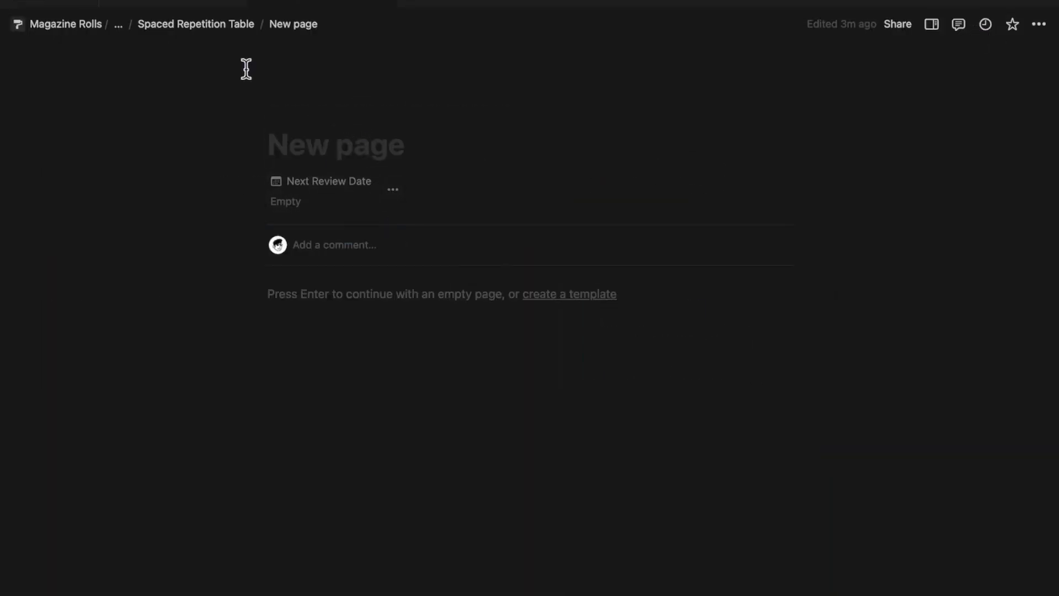
Return to the Spaced Repetition Table and name the existing entry's concept Cholestorol in Cell Walls.
{"action": "left_click", "coordinate": [218, 34]}
{"action": "scroll", "coordinate": [405, 175], "scroll_direction": "right", "scroll_amount": 3}
{"action": "scroll", "coordinate": [405, 175], "scroll_direction": "left", "scroll_amount": 3}
{"action": "left_click", "coordinate": [148, 165]}
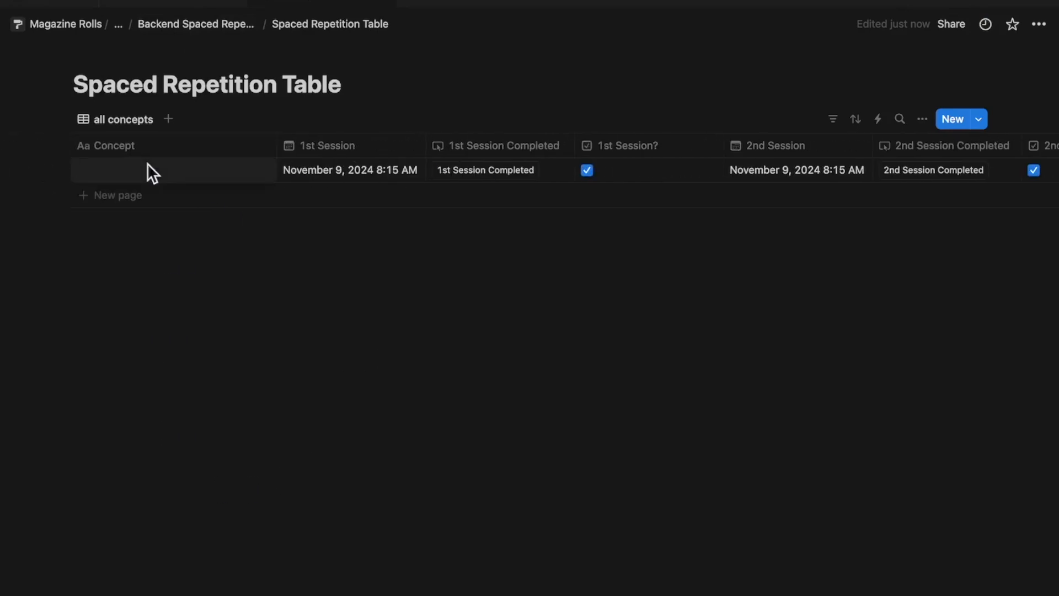
{"action": "type", "text": "Cholestorl in Cell Walls"}
{"action": "mouse_move", "coordinate": [140, 173]}
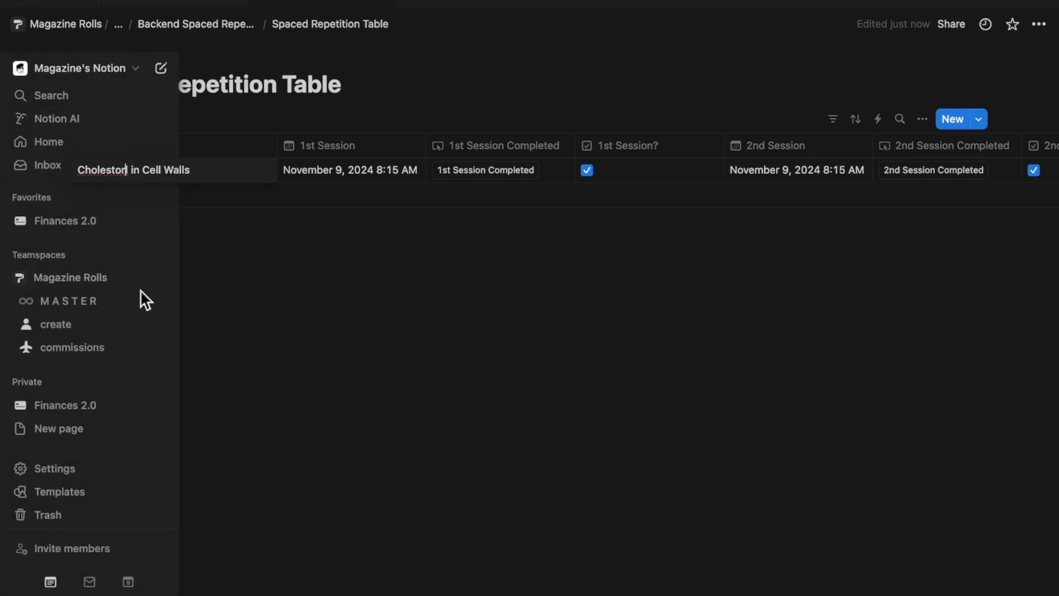
{"action": "key", "text": "Escape"}
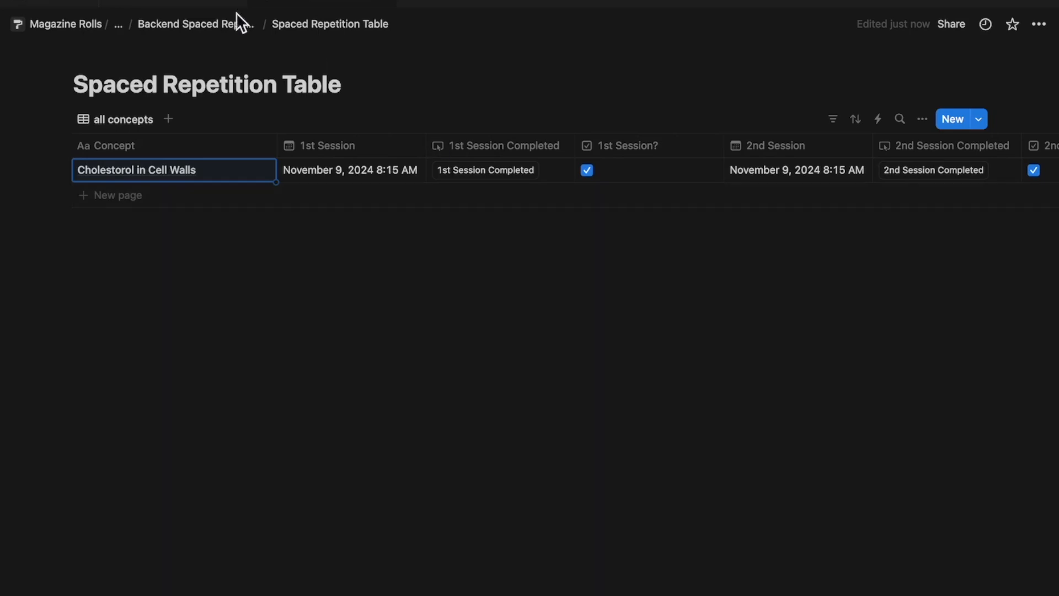
On the Frontend Spaced Repetition page, insert a linked view of the Spaced Repetition Table above the Backend Spaced Repetition link.
{"action": "left_click", "coordinate": [206, 27]}
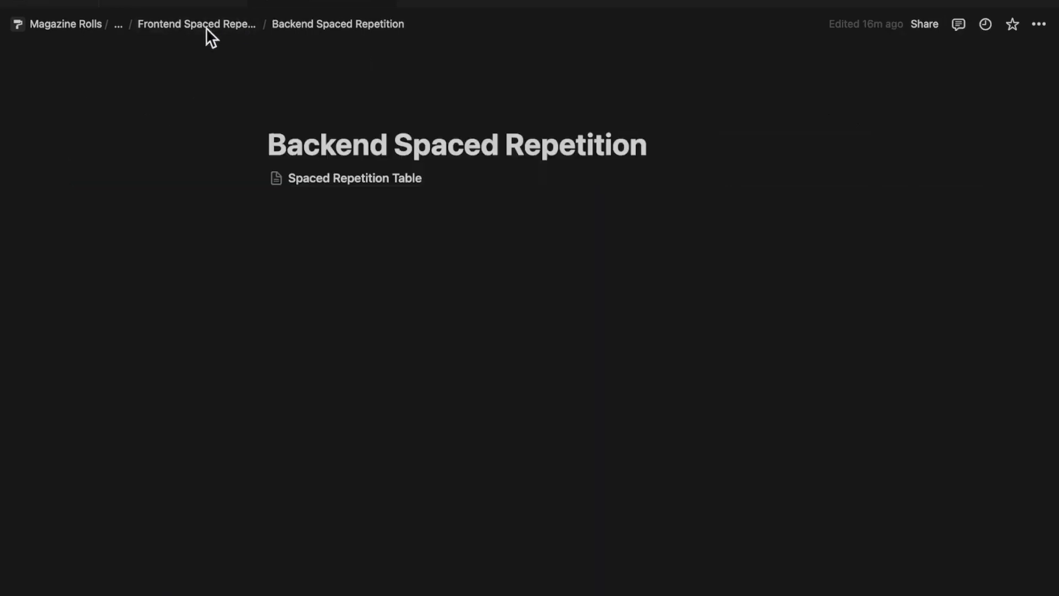
{"action": "left_click", "coordinate": [409, 223]}
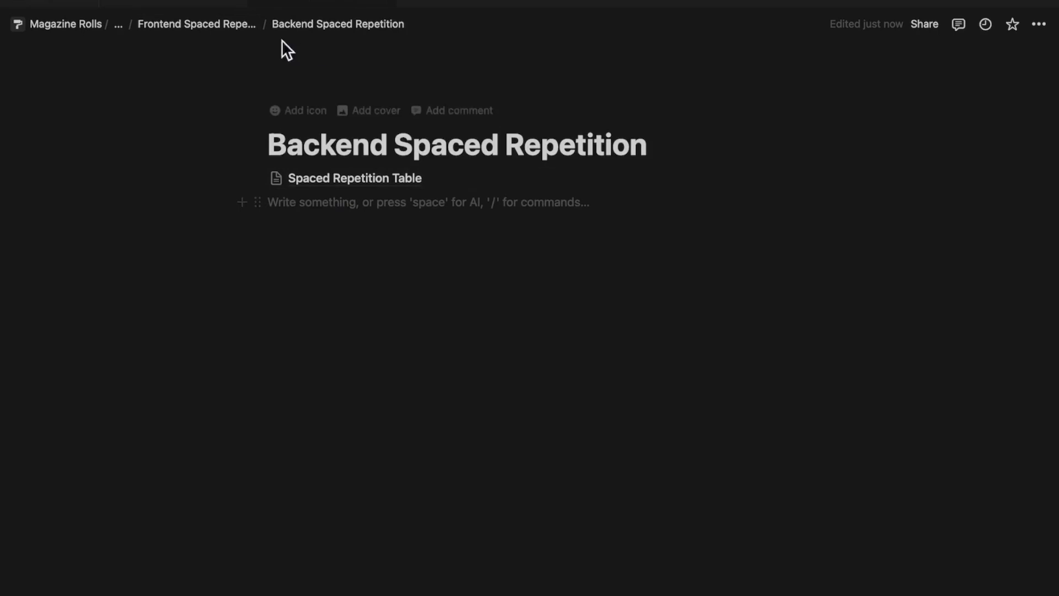
{"action": "left_click", "coordinate": [236, 26]}
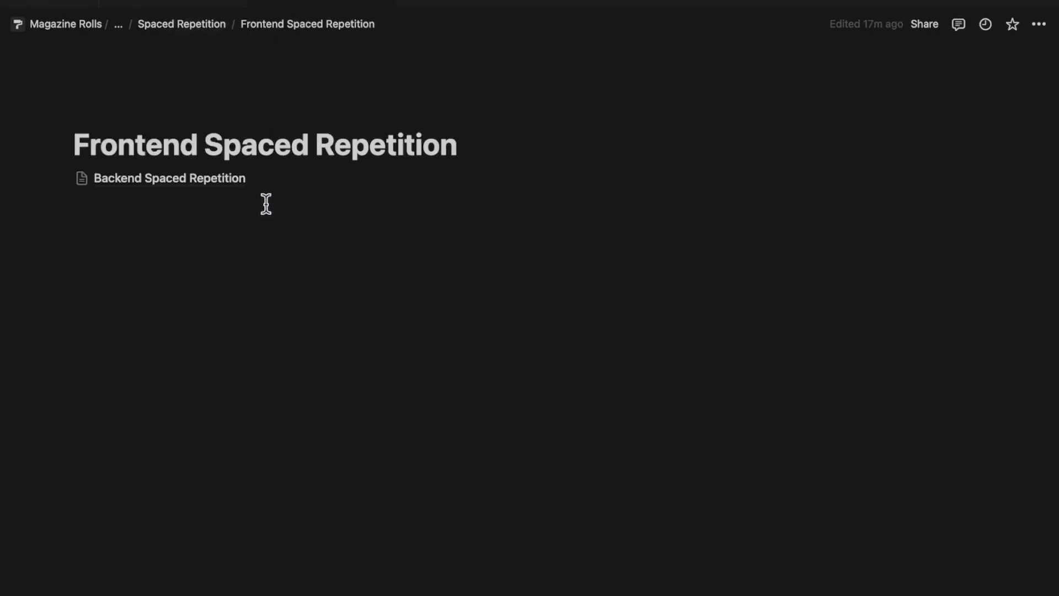
{"action": "key", "text": "Return"}
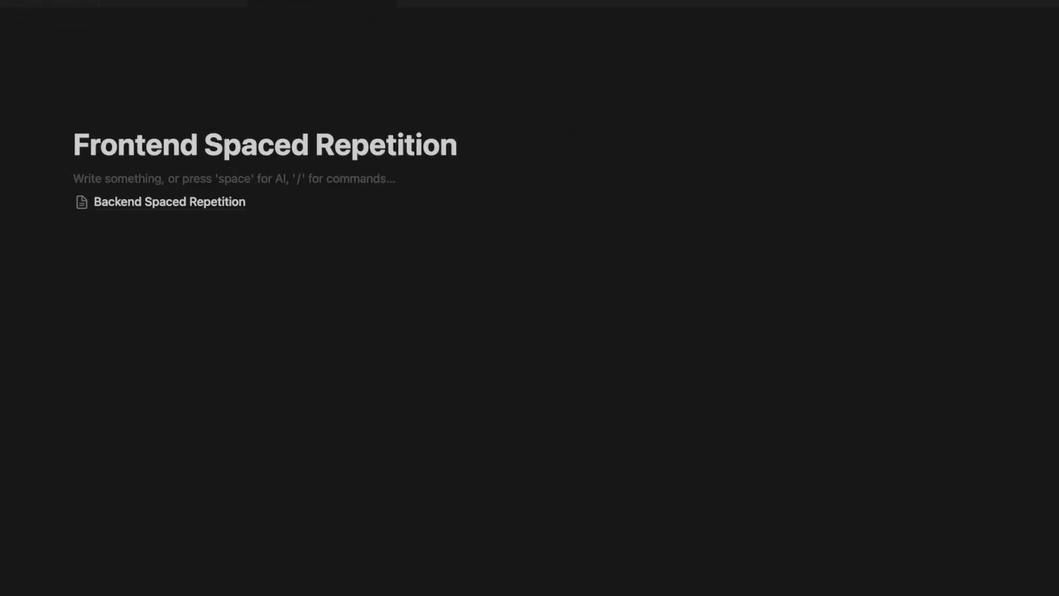
{"action": "type", "text": "/linked"}
{"action": "key", "text": "Return"}
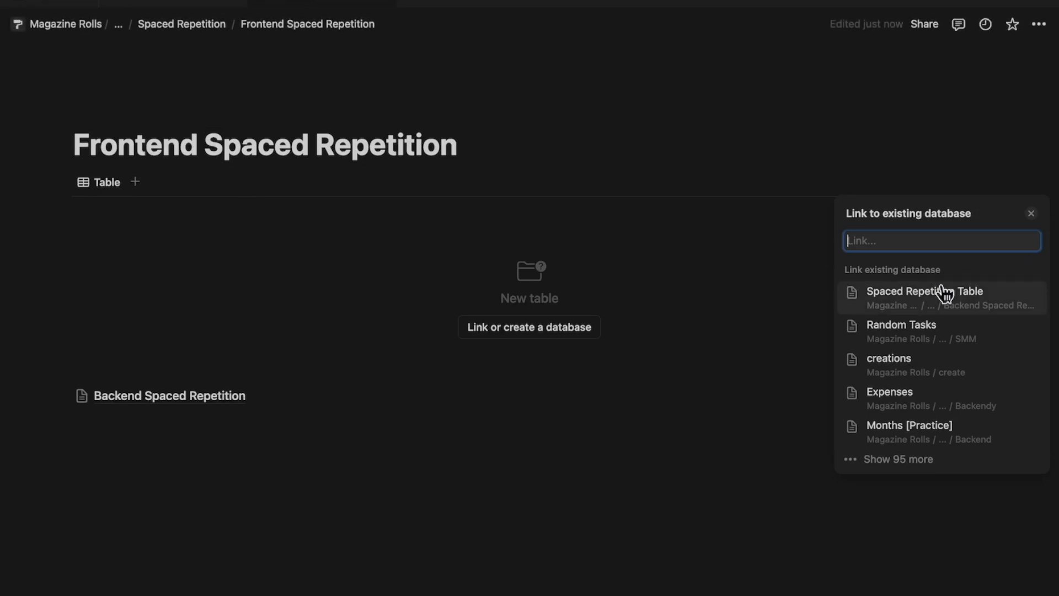
{"action": "left_click", "coordinate": [978, 312]}
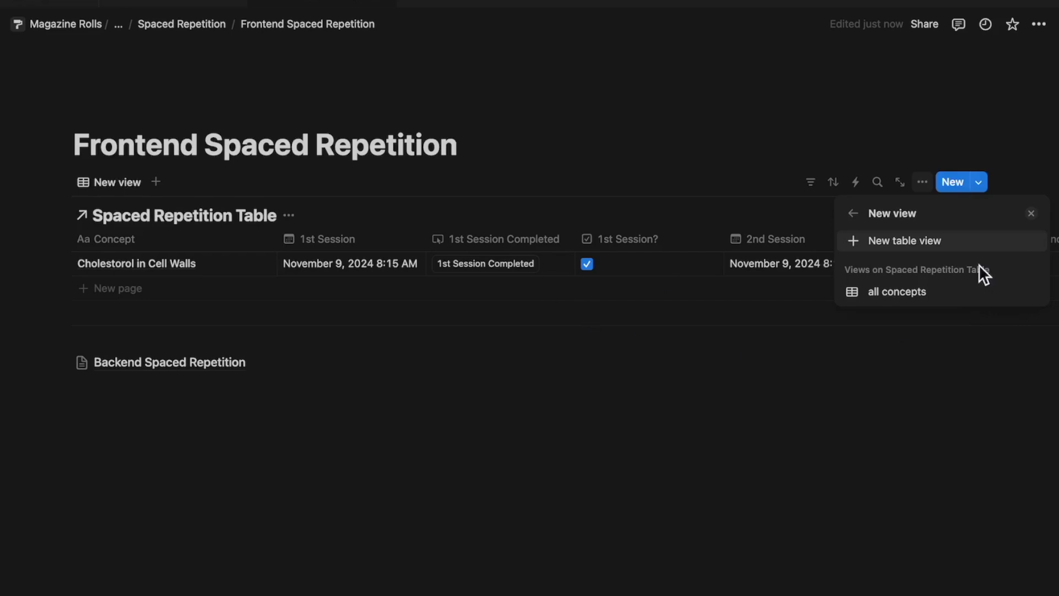
Create a new gallery view of the Spaced Repetition Table, hide the database title and set the card preview to None.
{"action": "left_click", "coordinate": [952, 238]}
{"action": "left_click", "coordinate": [931, 347]}
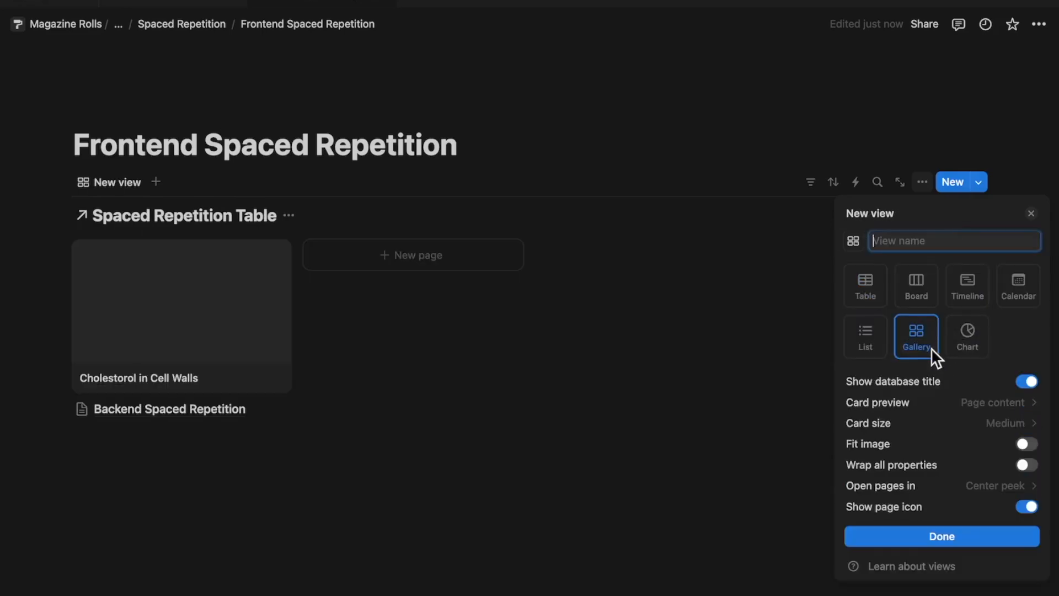
{"action": "left_click", "coordinate": [995, 385]}
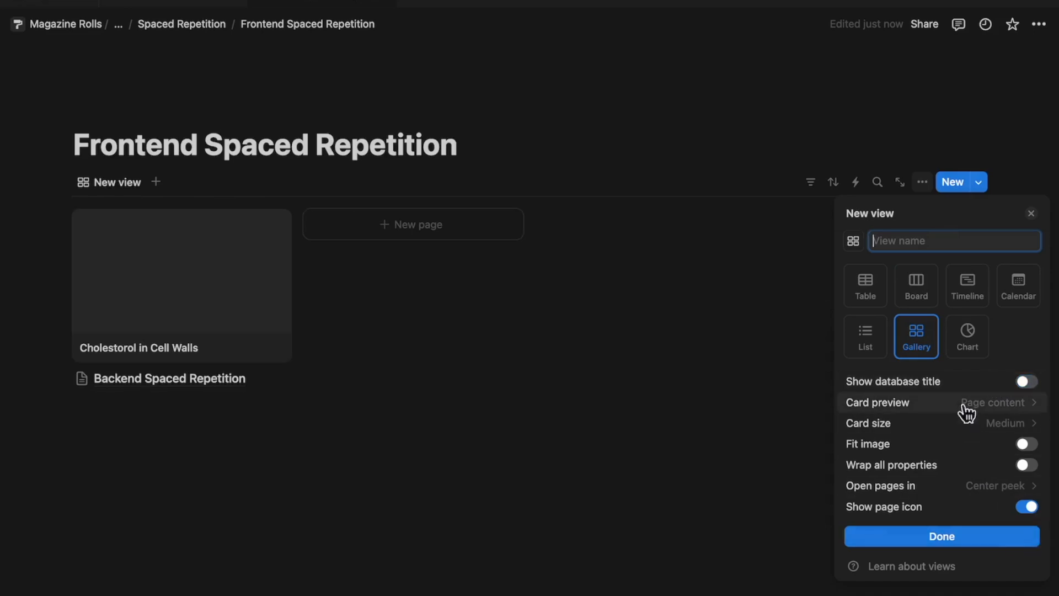
{"action": "left_click", "coordinate": [900, 407]}
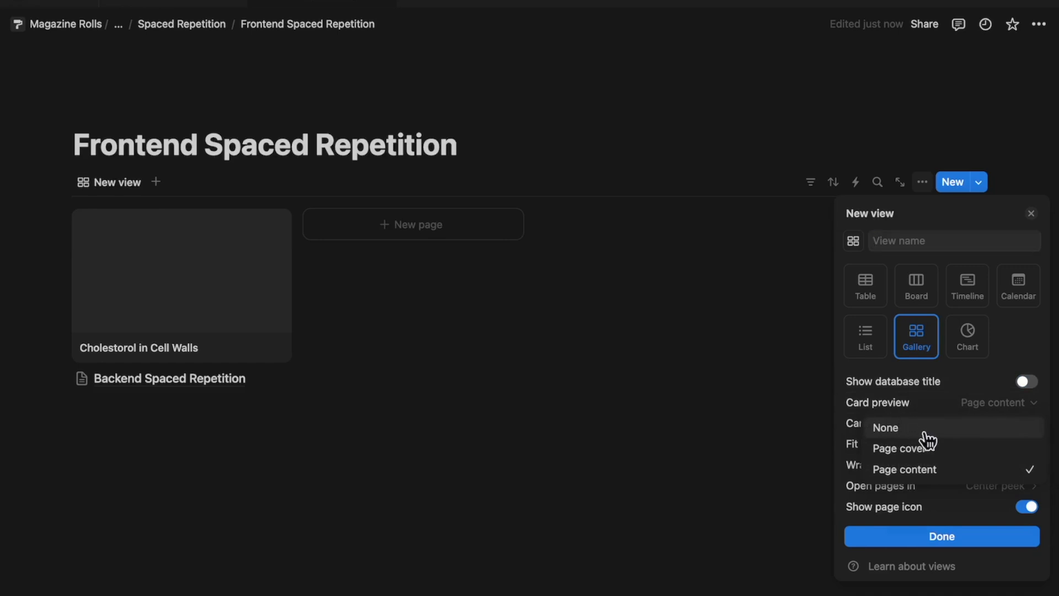
{"action": "left_click", "coordinate": [925, 429]}
Hide page icons and wrap all properties in the new gallery view, and finish setting it up.
{"action": "left_click", "coordinate": [921, 243]}
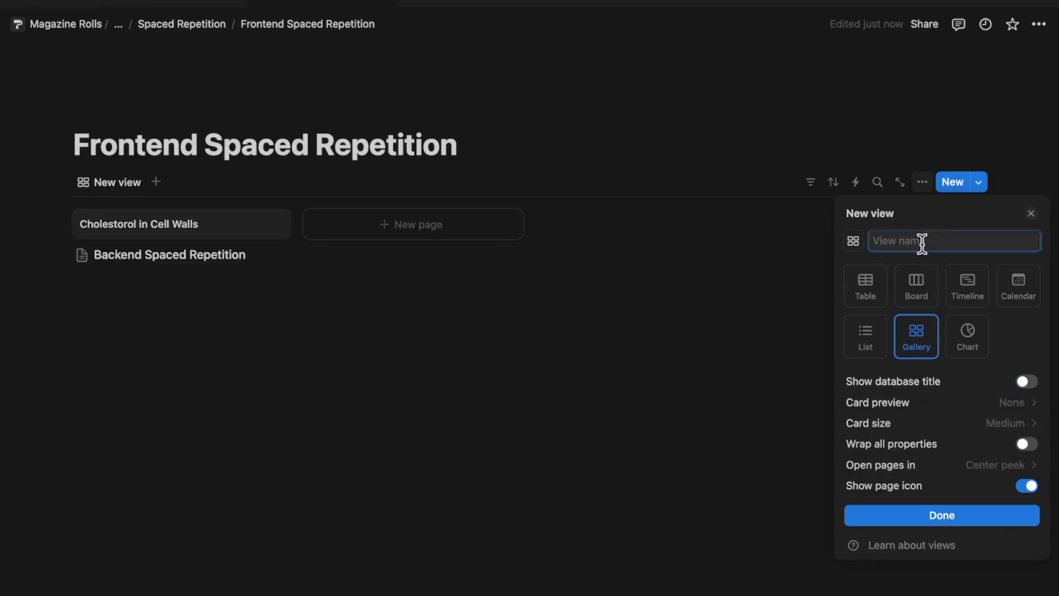
{"action": "type", "text": "-"}
{"action": "key", "text": "BackSpace"}
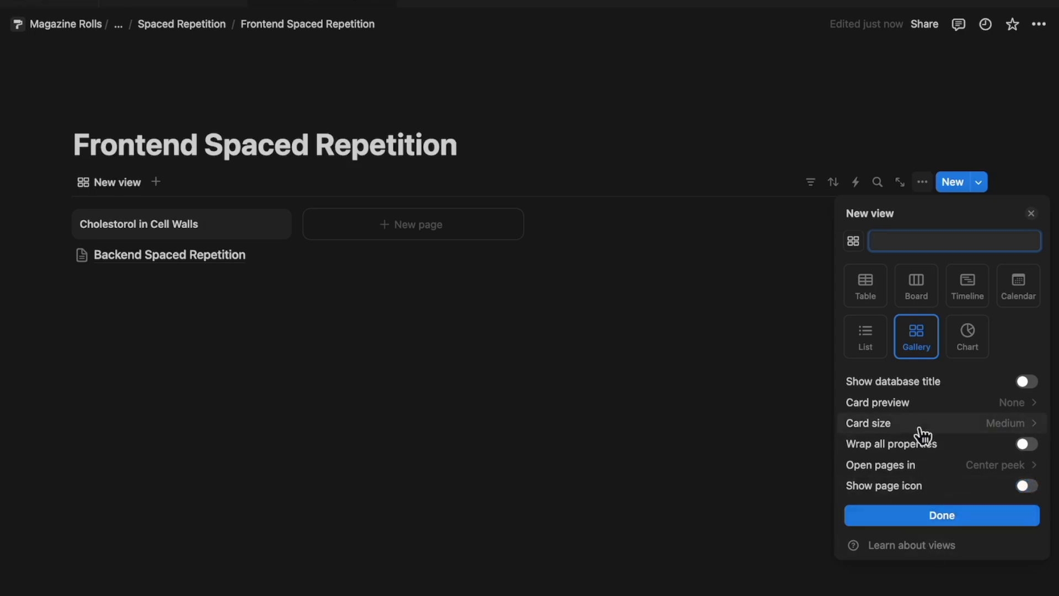
{"action": "left_click", "coordinate": [963, 447]}
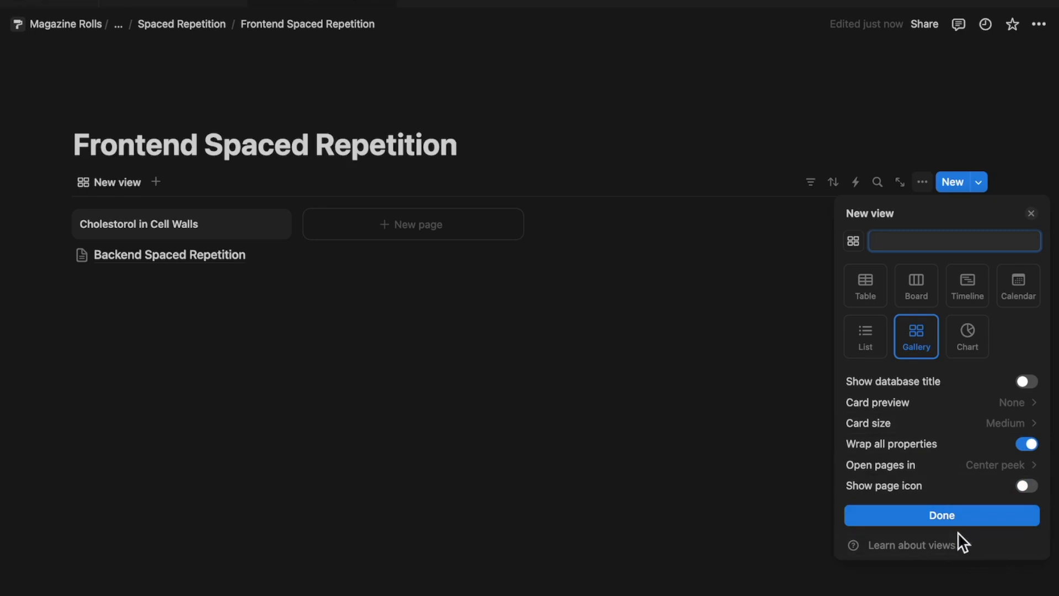
{"action": "left_click", "coordinate": [966, 516]}
{"action": "left_click", "coordinate": [563, 285]}
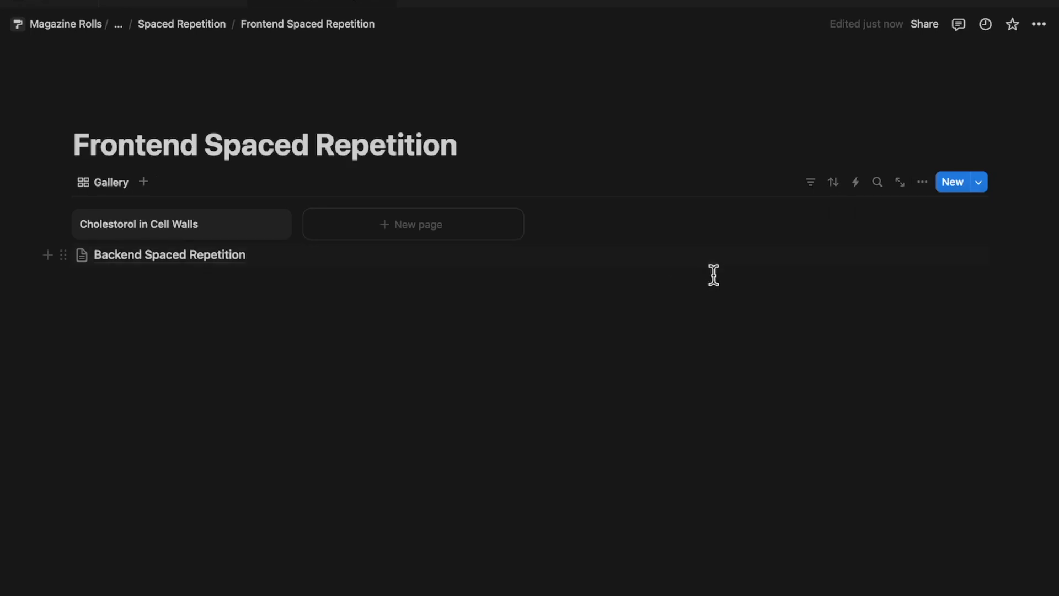
Rename the Gallery view with a blank name so only its icon shows.
{"action": "left_click", "coordinate": [125, 187]}
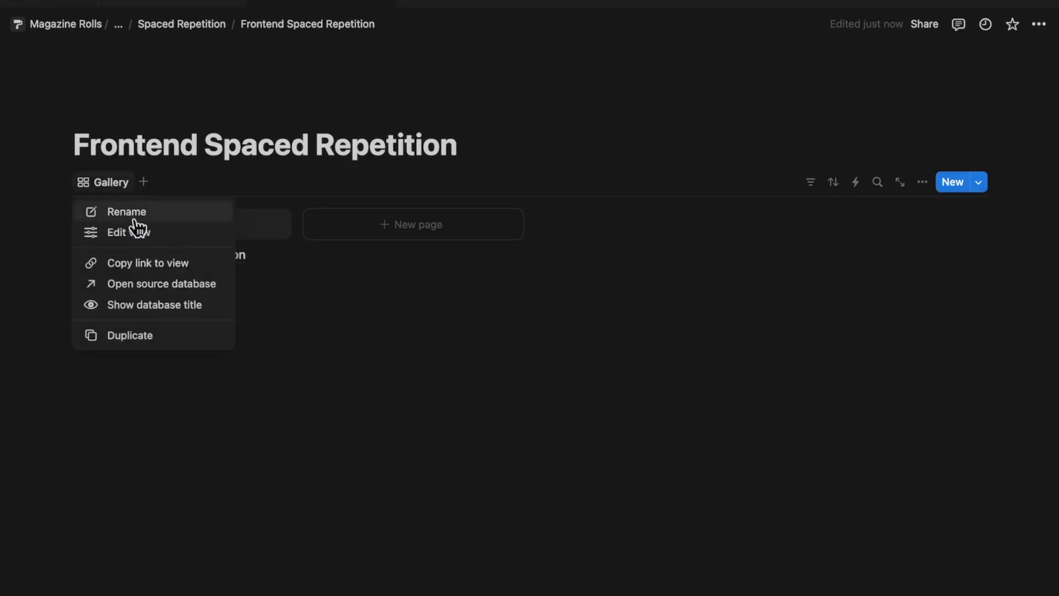
{"action": "left_click", "coordinate": [138, 231]}
{"action": "left_click", "coordinate": [738, 432]}
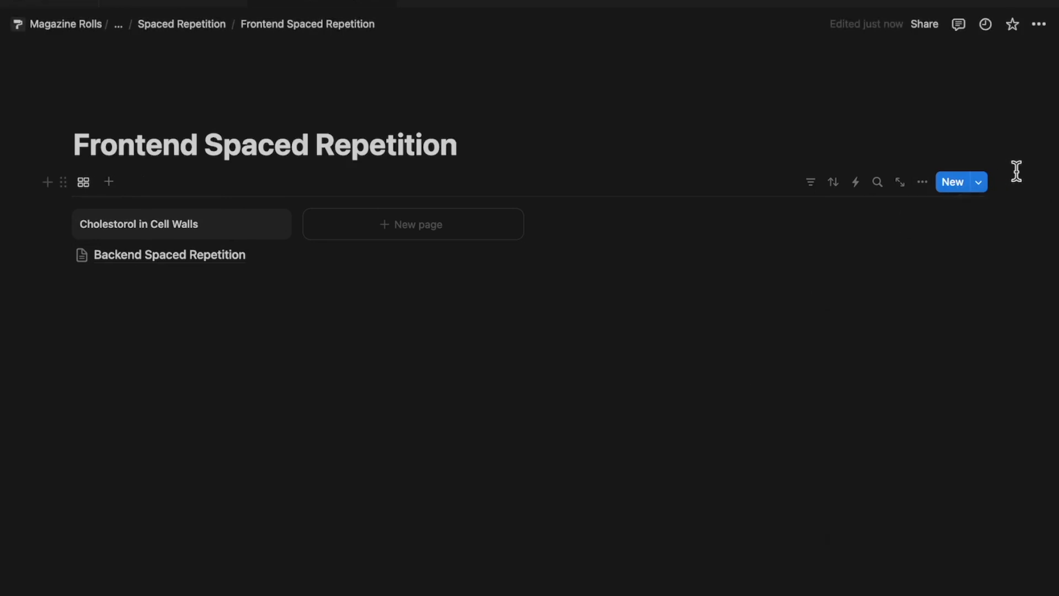
{"action": "left_click", "coordinate": [926, 183]}
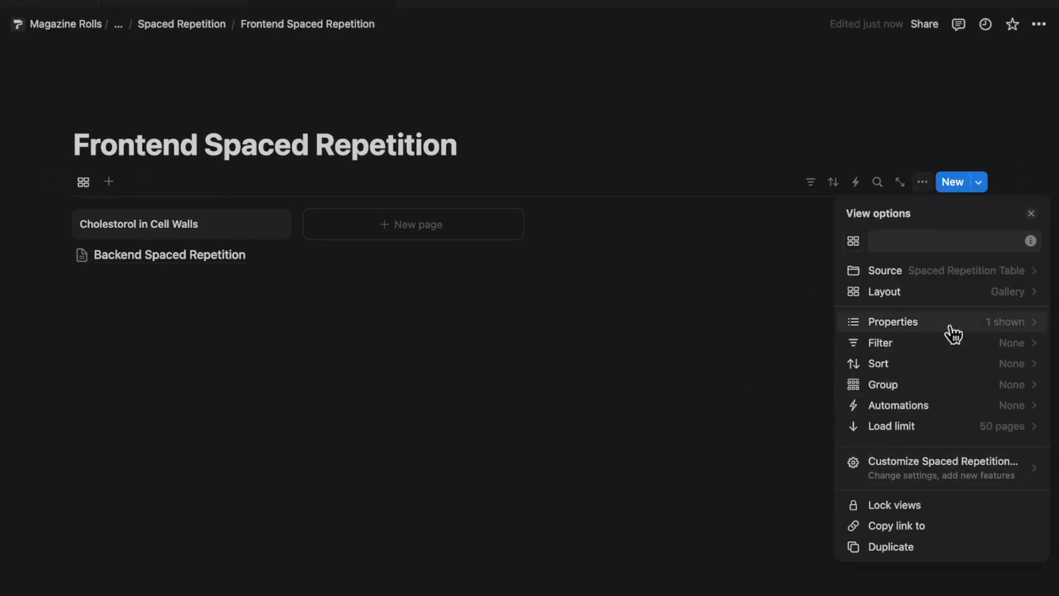
{"action": "left_click", "coordinate": [945, 387]}
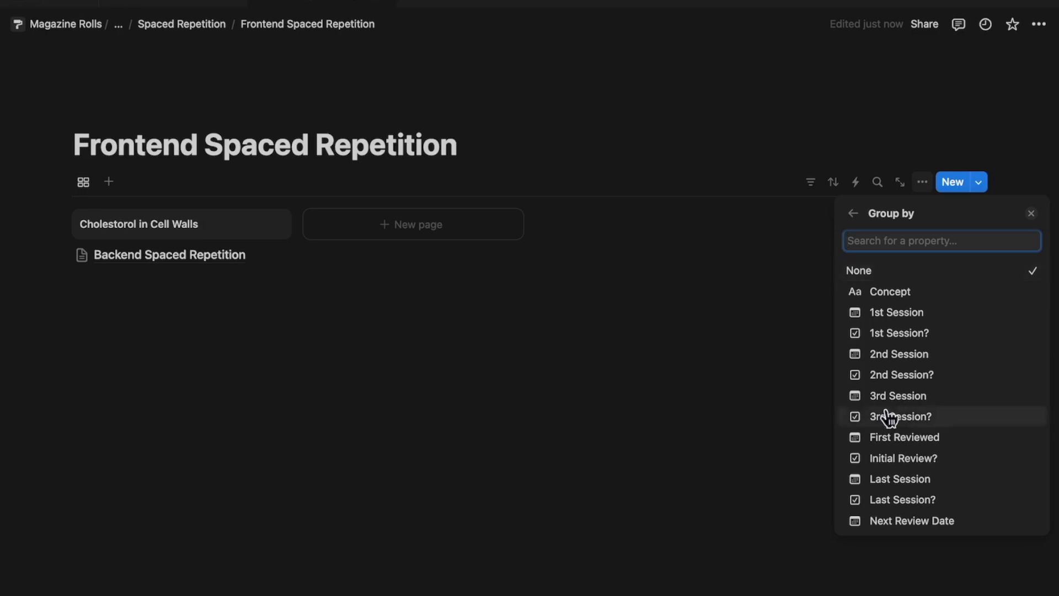
{"action": "left_click", "coordinate": [810, 362]}
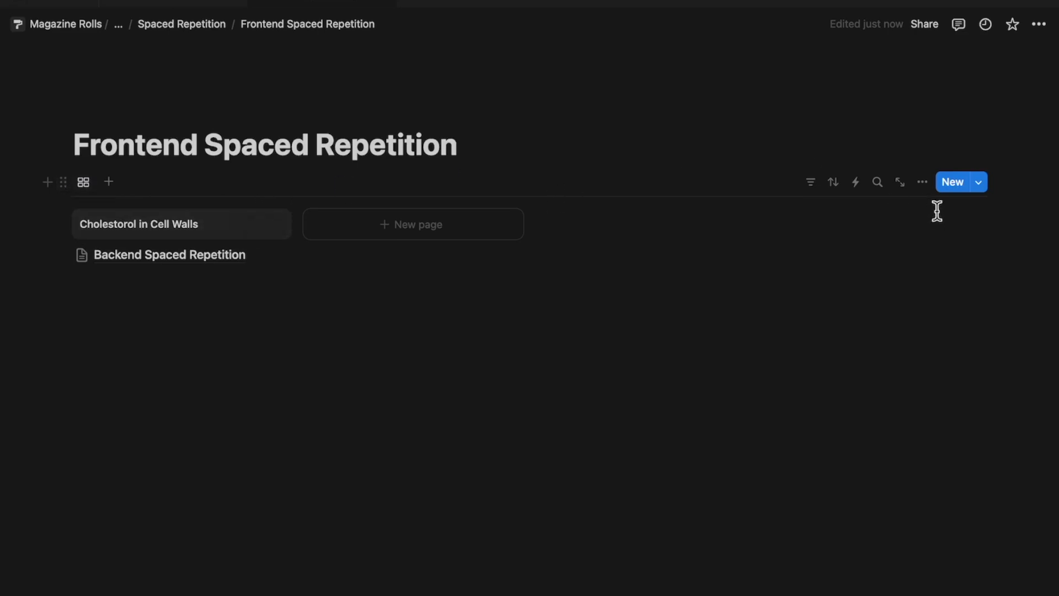
Show the Next Review Date property on the gallery cards.
{"action": "left_click", "coordinate": [925, 186]}
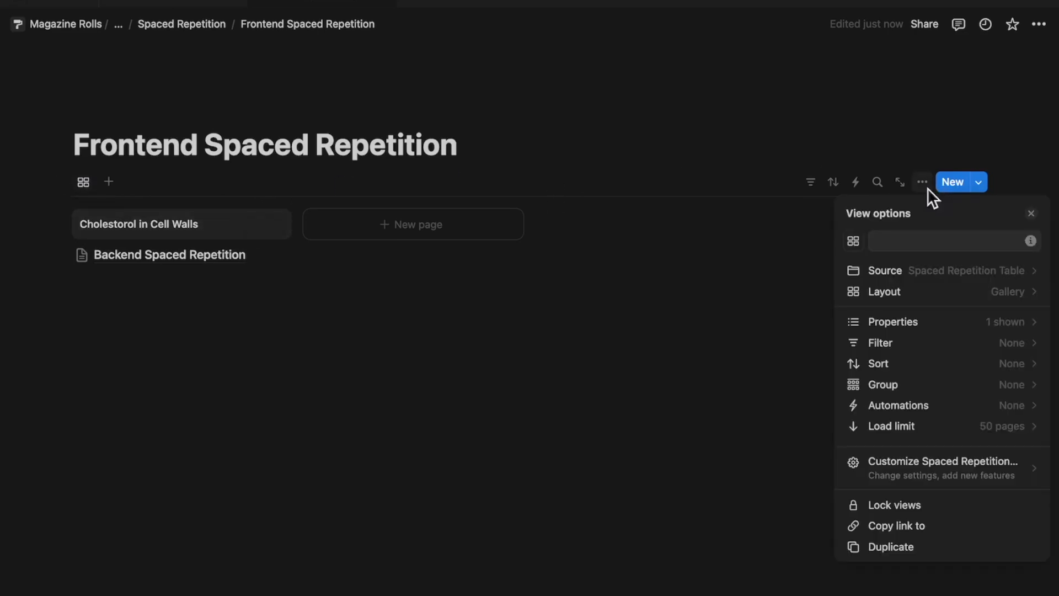
{"action": "left_click", "coordinate": [939, 330]}
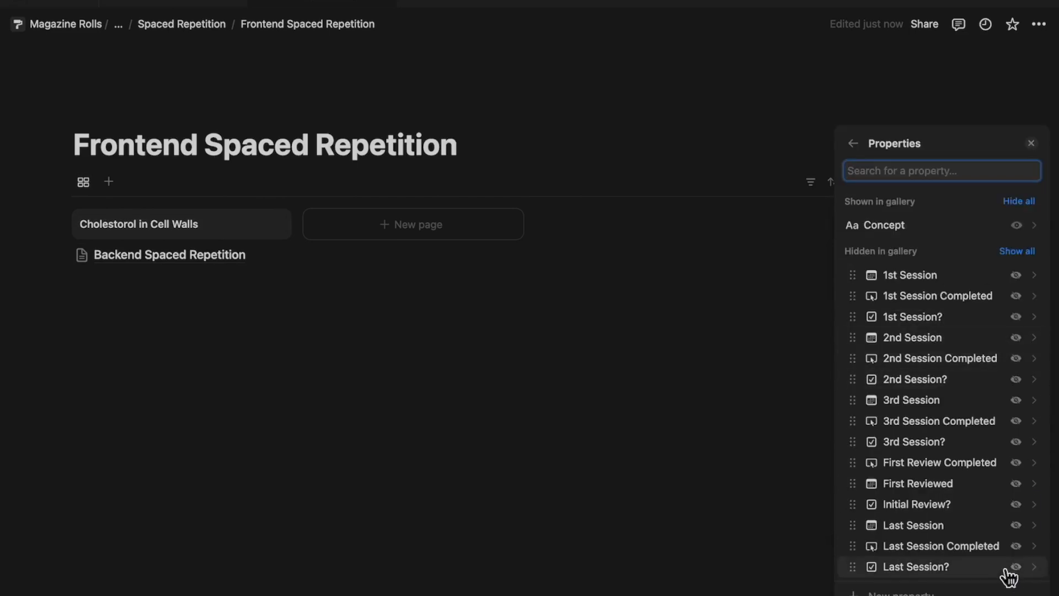
{"action": "scroll", "coordinate": [1016, 527], "scroll_direction": "down", "scroll_amount": 1}
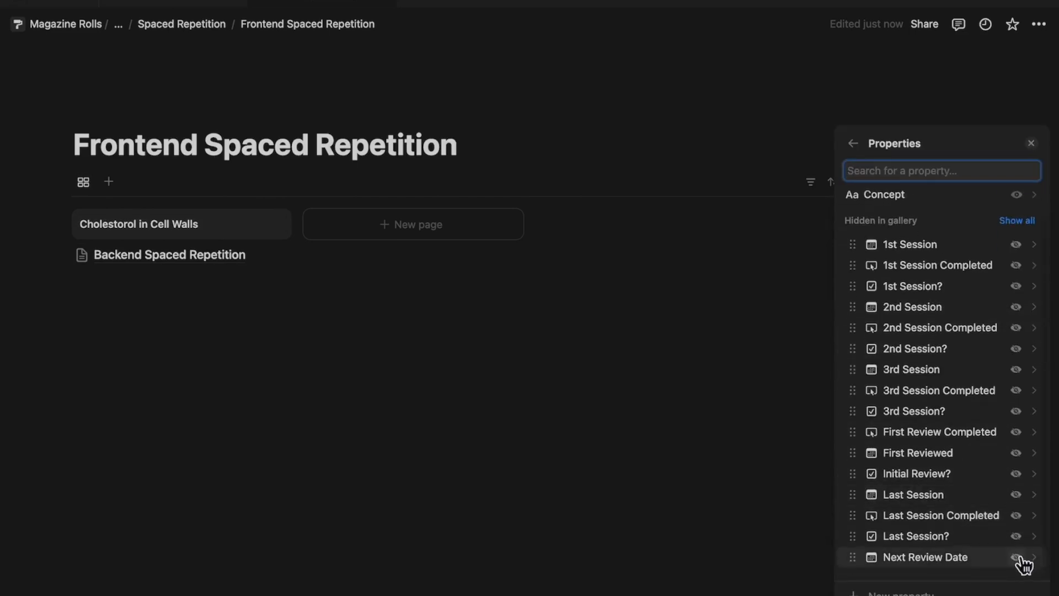
{"action": "left_click", "coordinate": [1017, 557]}
{"action": "left_click", "coordinate": [577, 293]}
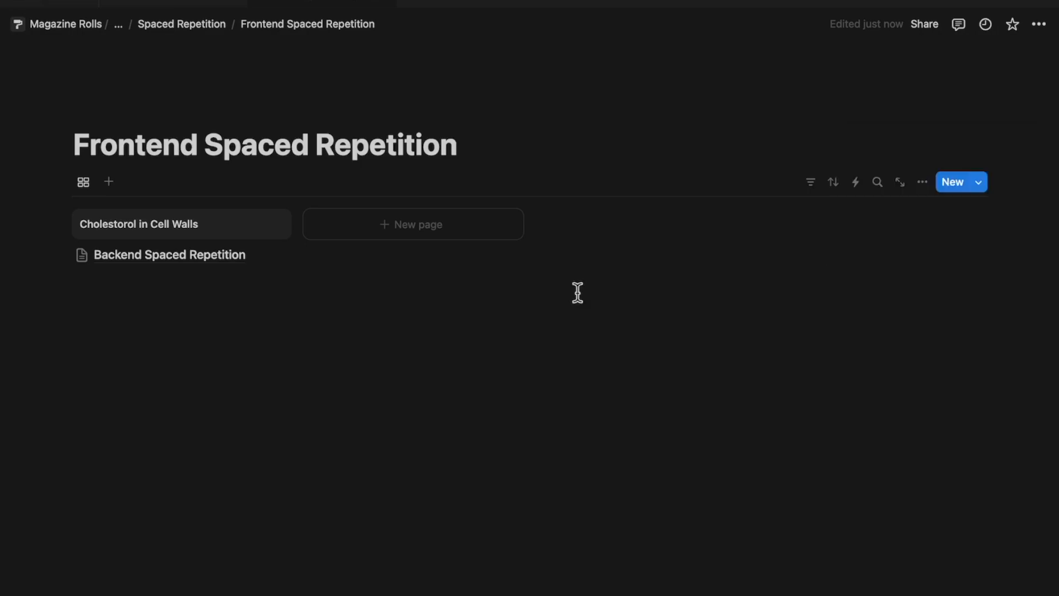
{"action": "left_click", "coordinate": [191, 230]}
{"action": "left_click", "coordinate": [49, 318]}
Add a concept page titled Phospholipids from the gallery and mark its First Review as completed.
{"action": "left_click", "coordinate": [396, 231]}
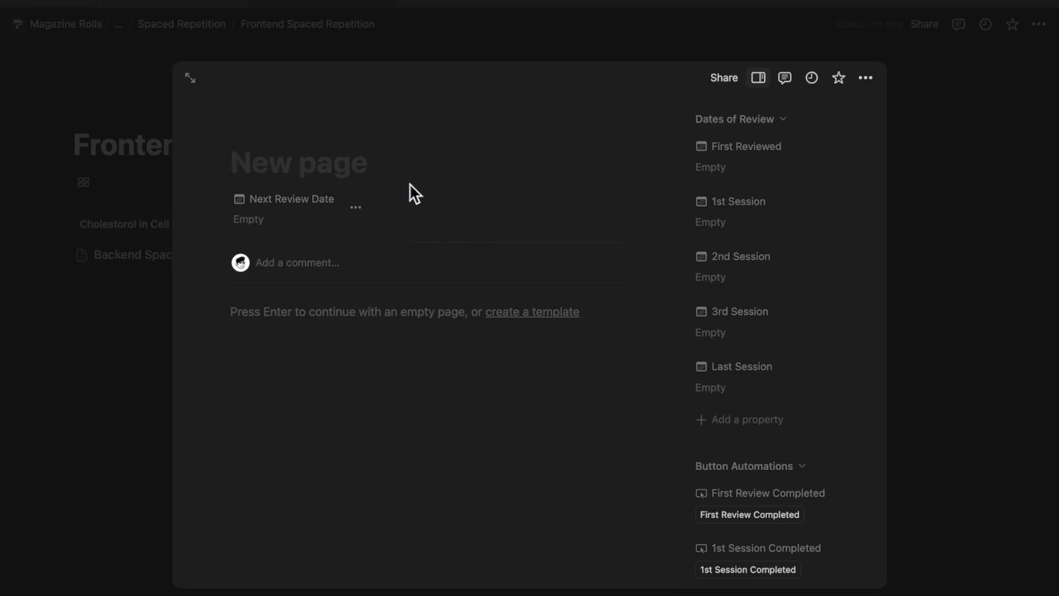
{"action": "type", "text": "Phospholipids"}
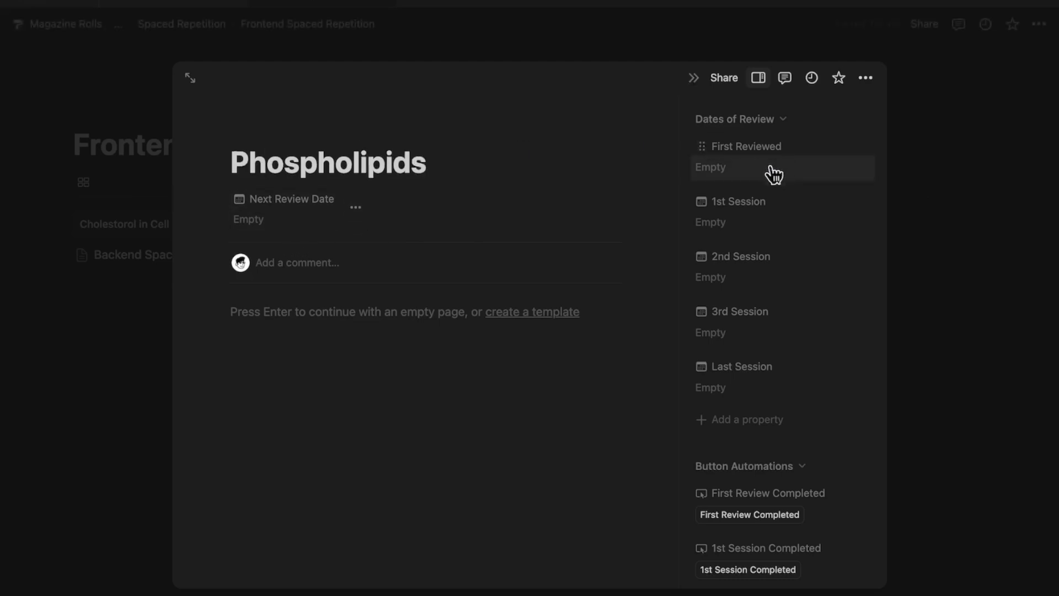
{"action": "scroll", "coordinate": [806, 538], "scroll_direction": "down", "scroll_amount": 2}
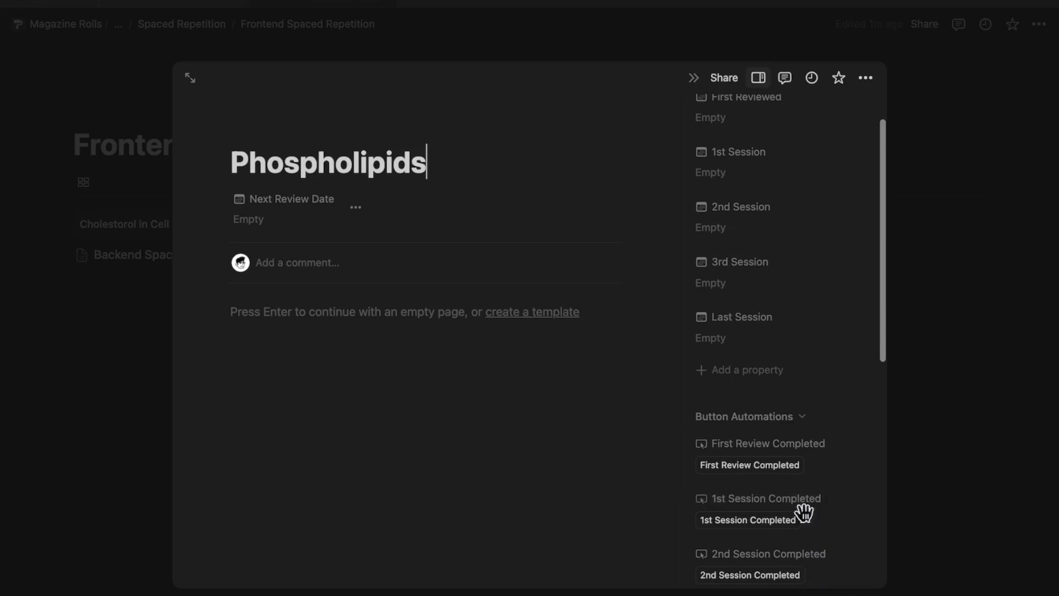
{"action": "left_click", "coordinate": [783, 473]}
{"action": "left_click", "coordinate": [124, 437]}
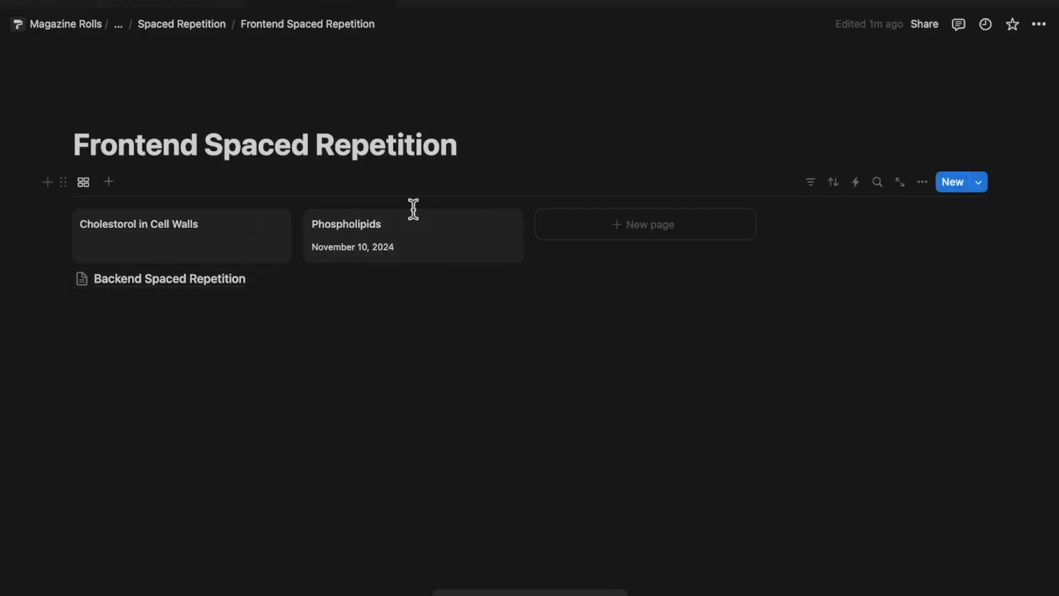
Clear the gallery view's name in its view options.
{"action": "left_click", "coordinate": [84, 184]}
{"action": "left_click", "coordinate": [111, 216]}
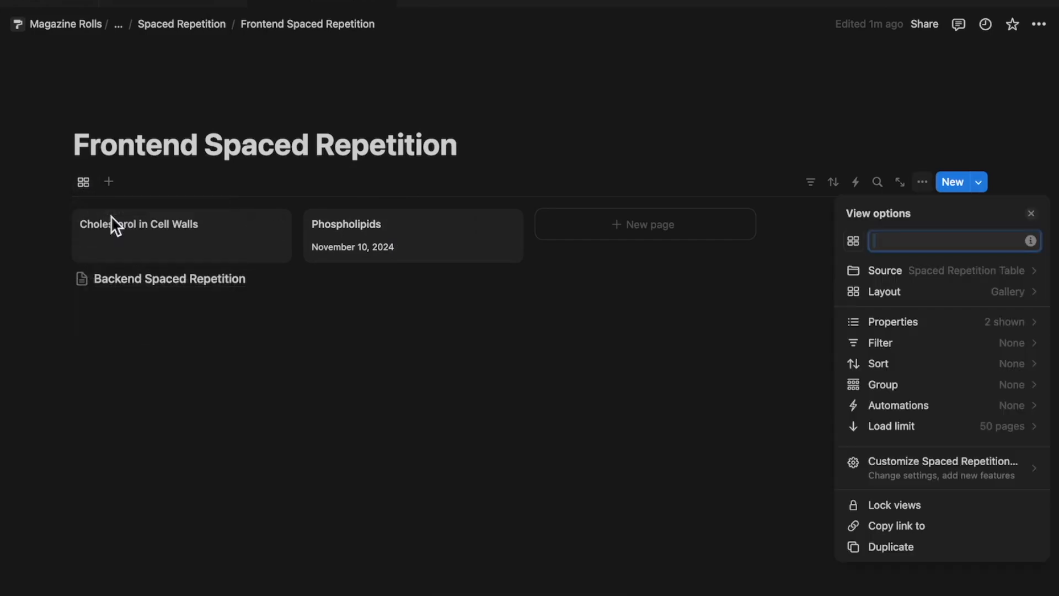
{"action": "key", "text": "BackSpace"}
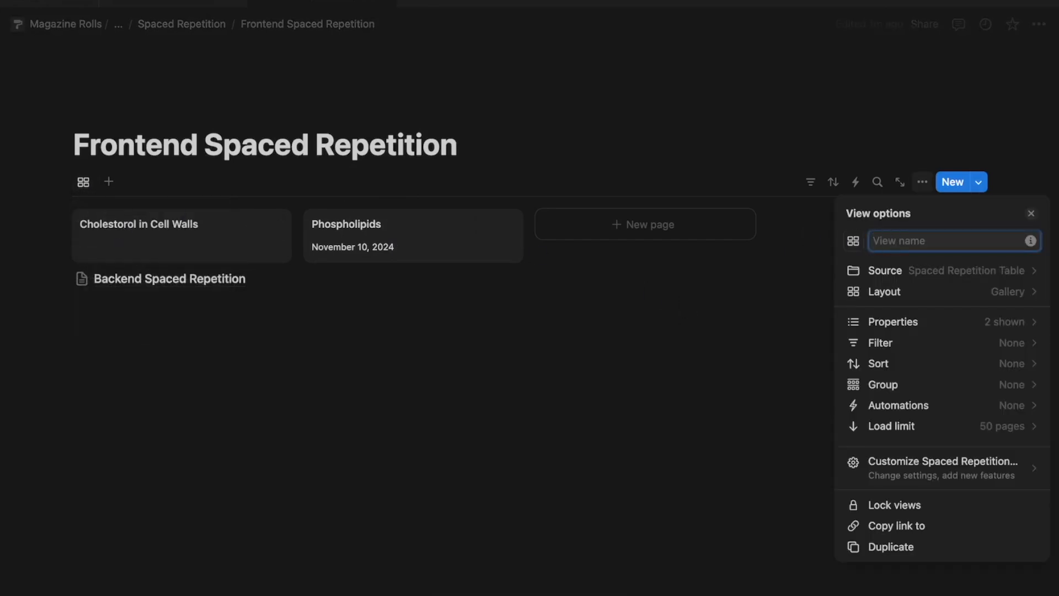
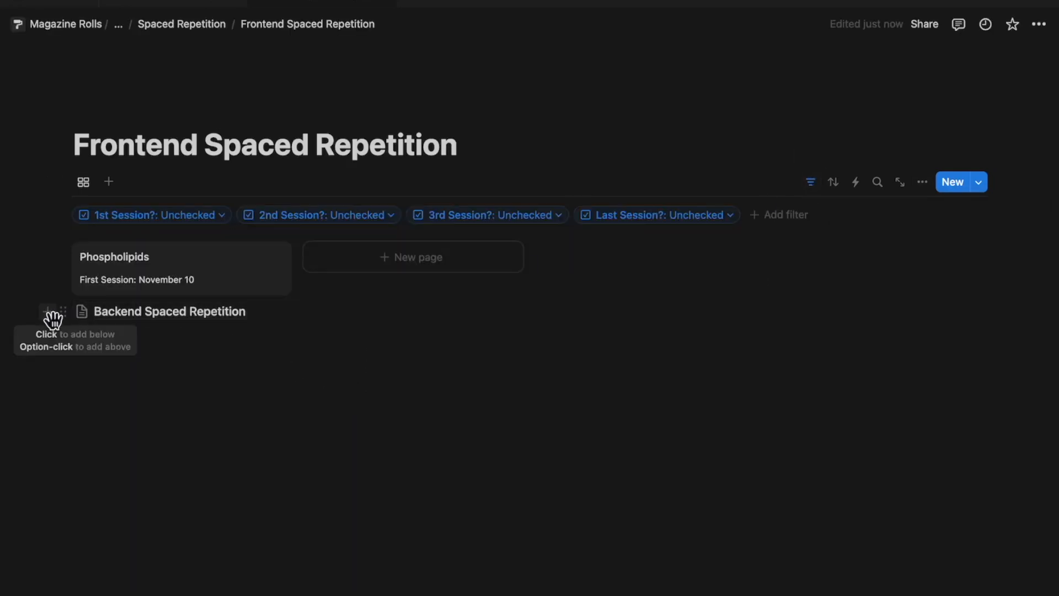
Insert an empty text line between the gallery view and the Backend Spaced Repetition link.
{"action": "left_click", "coordinate": [52, 183]}
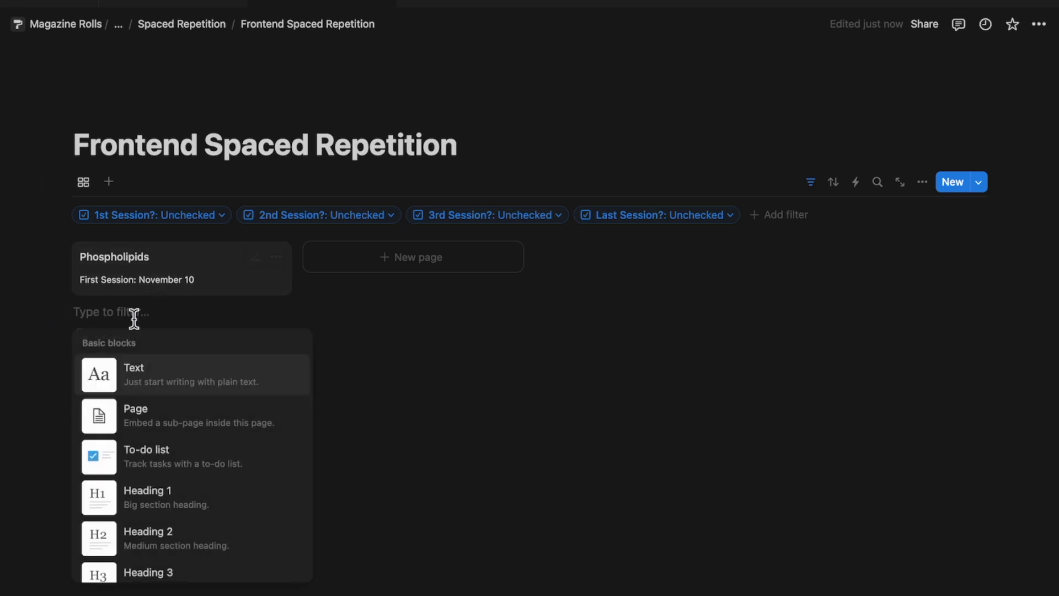
{"action": "key", "text": "Escape"}
{"action": "left_click", "coordinate": [459, 135]}
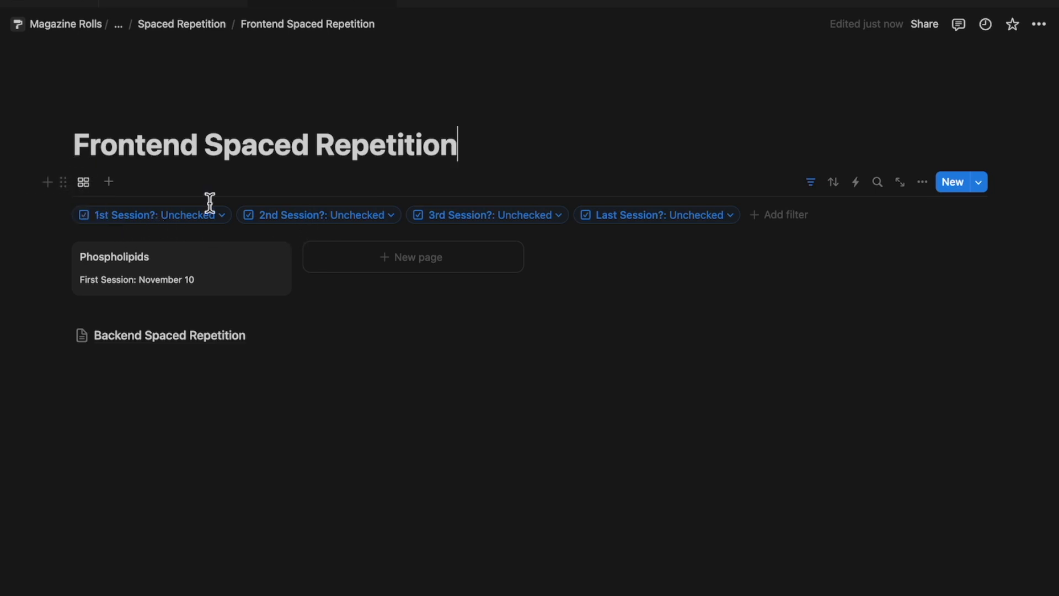
Add a filter on First Reviewed to the gallery view and turn it into an advanced filter rule.
{"action": "left_click", "coordinate": [795, 232]}
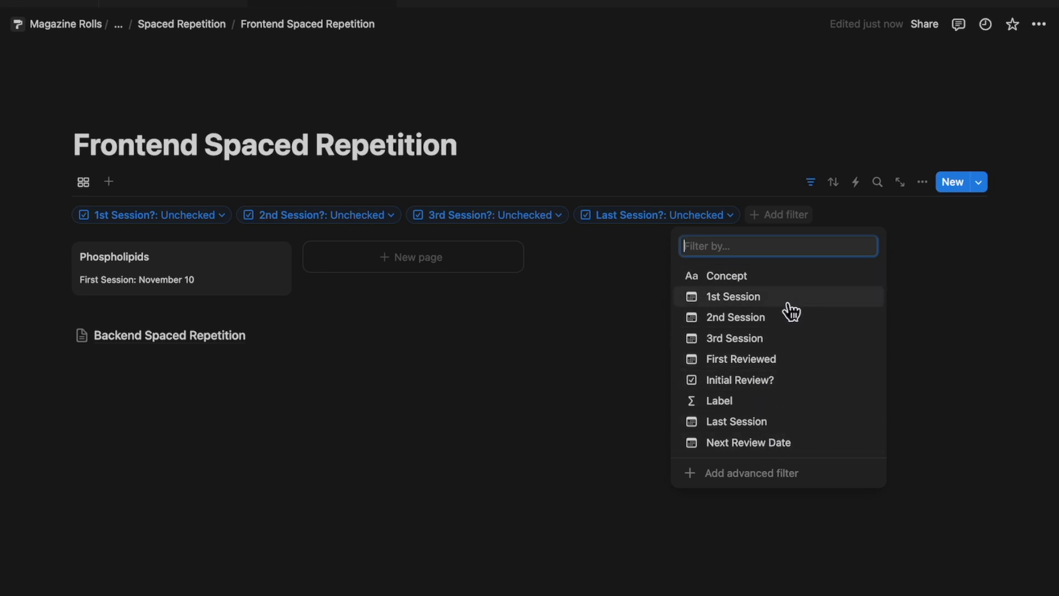
{"action": "left_click", "coordinate": [773, 361]}
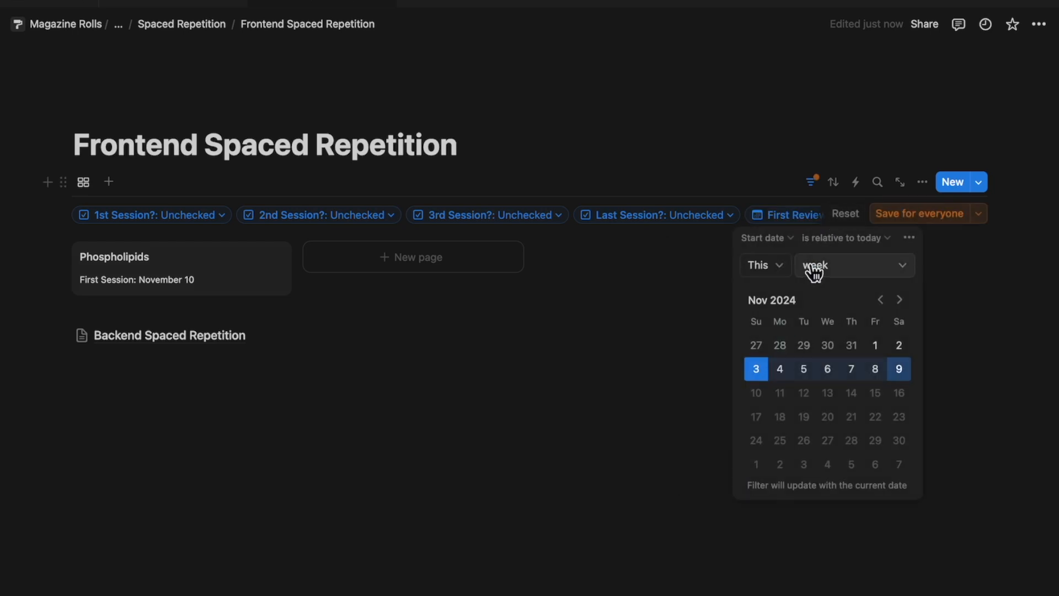
{"action": "left_click", "coordinate": [908, 237]}
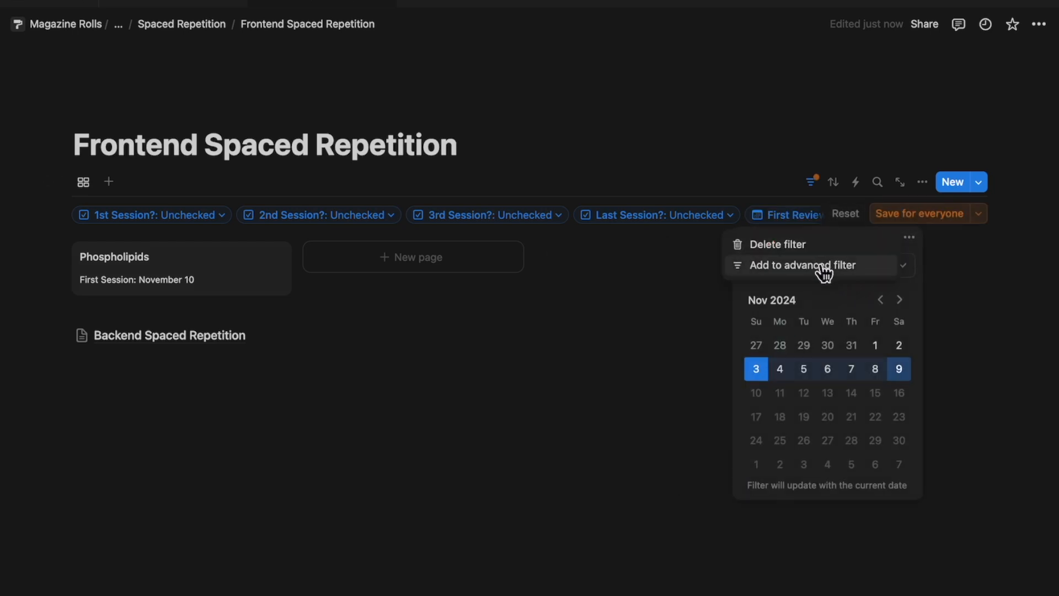
{"action": "left_click", "coordinate": [842, 220]}
{"action": "left_click", "coordinate": [776, 237]}
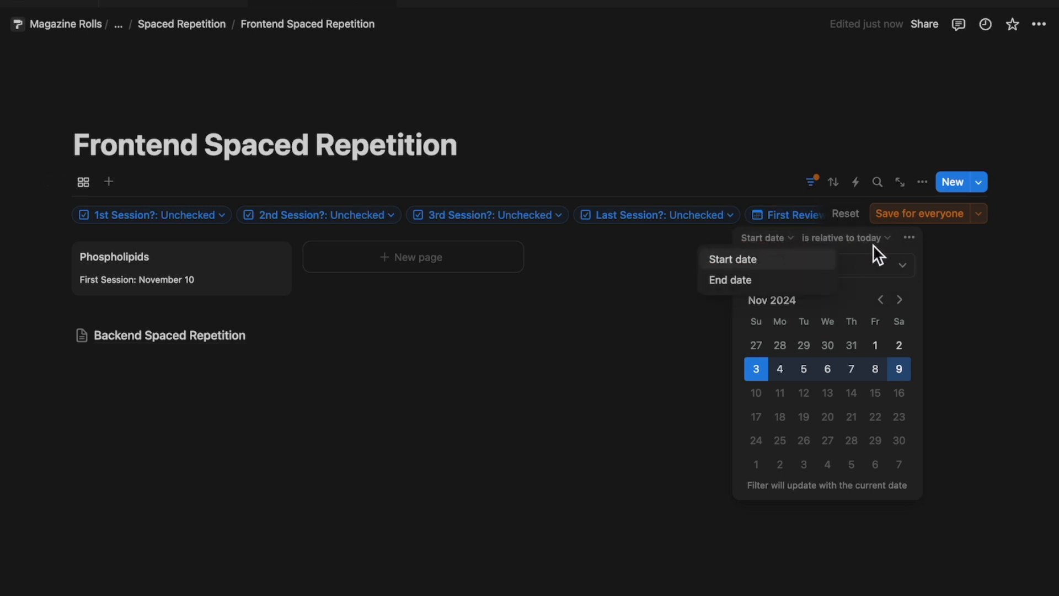
{"action": "left_click", "coordinate": [905, 241]}
{"action": "left_click", "coordinate": [848, 265]}
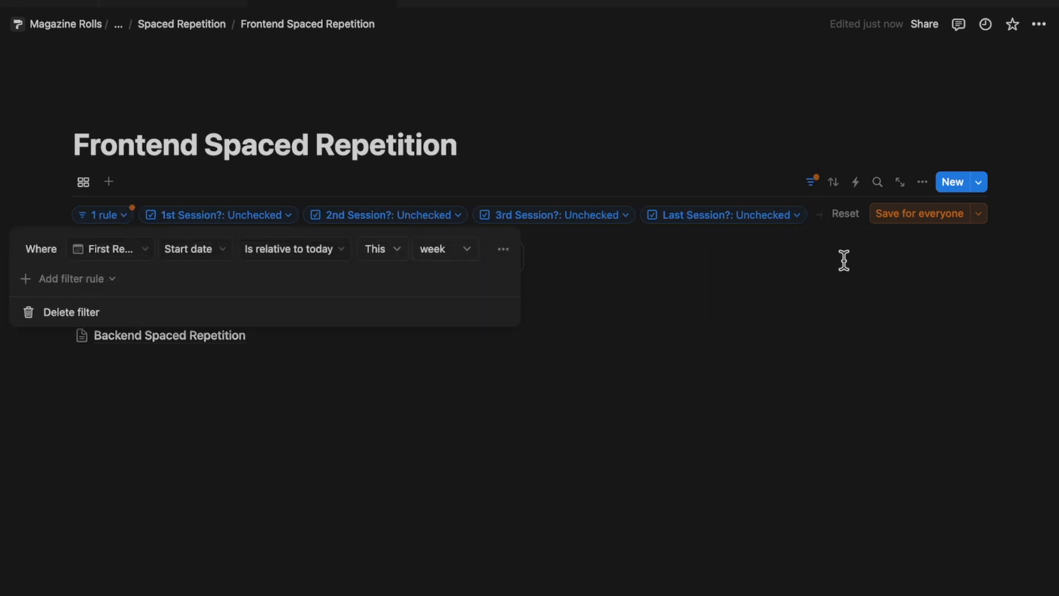
Set the First Reviewed rule to Is empty and save the filters for everyone, with the filter bar collapsed.
{"action": "left_click", "coordinate": [288, 251]}
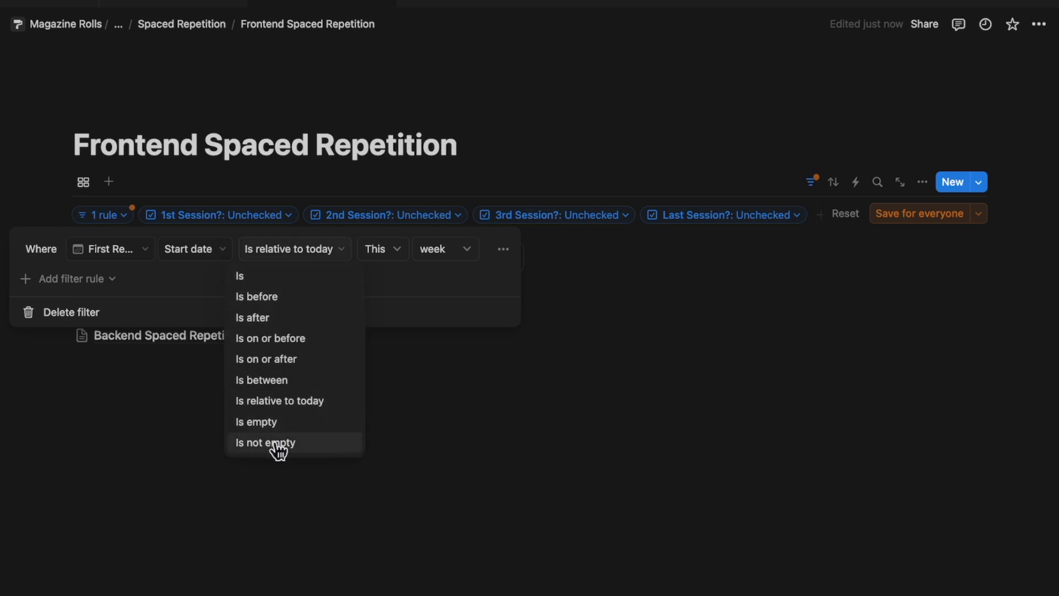
{"action": "left_click", "coordinate": [279, 423]}
{"action": "left_click", "coordinate": [603, 319]}
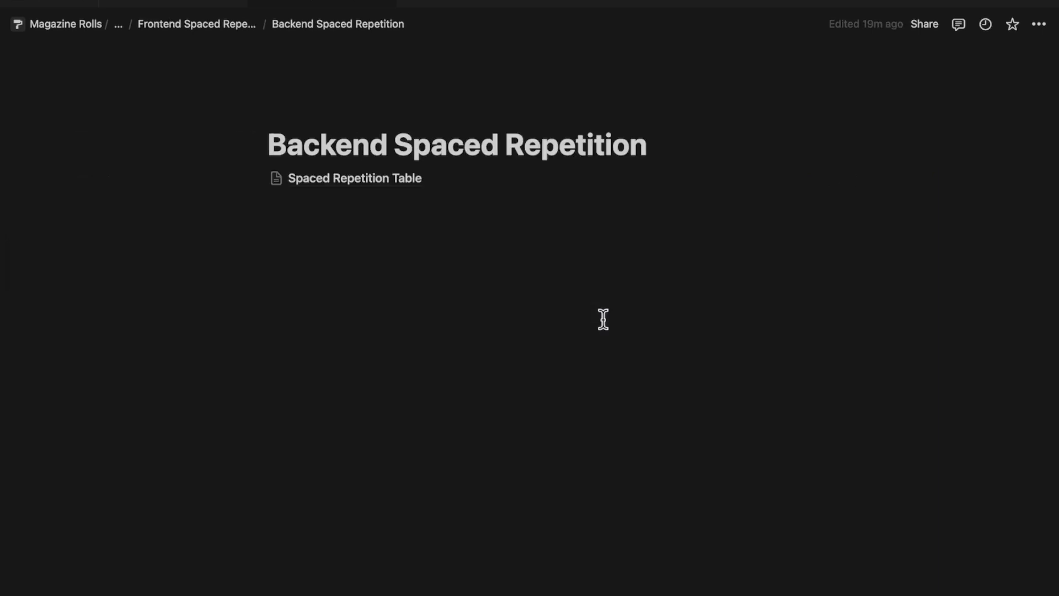
{"action": "left_click", "coordinate": [226, 25]}
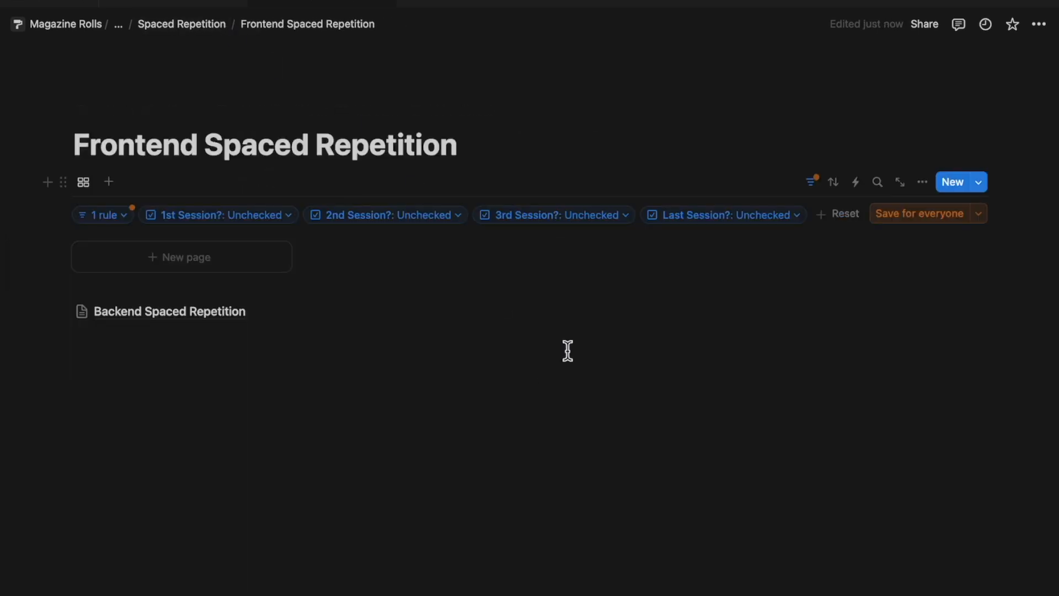
{"action": "left_click", "coordinate": [906, 220]}
{"action": "left_click", "coordinate": [814, 185]}
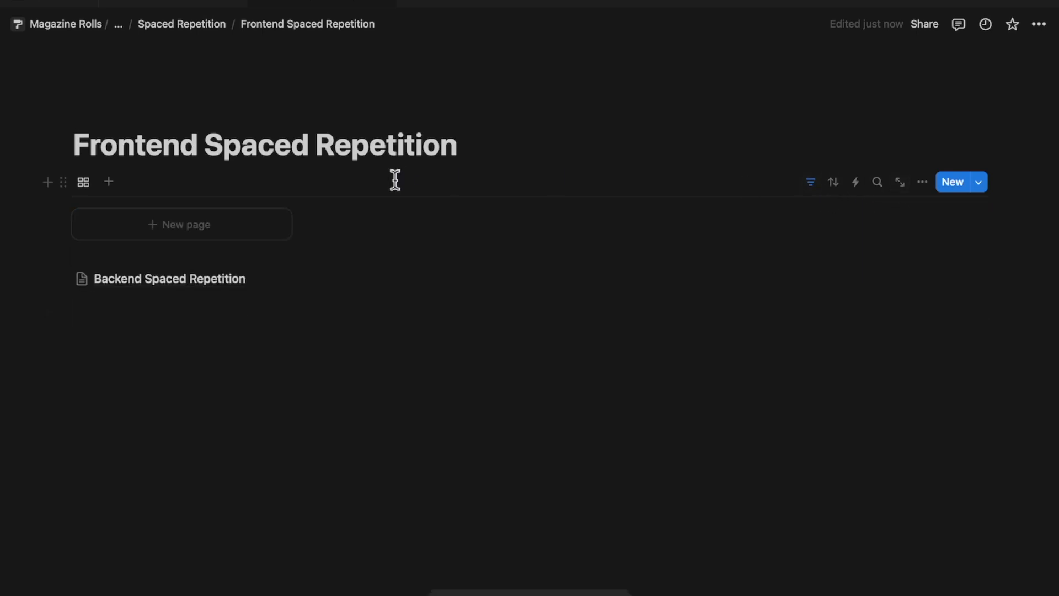
Add a new page titled Cell Membrane to the gallery and return to the frontend page.
{"action": "left_click", "coordinate": [232, 227]}
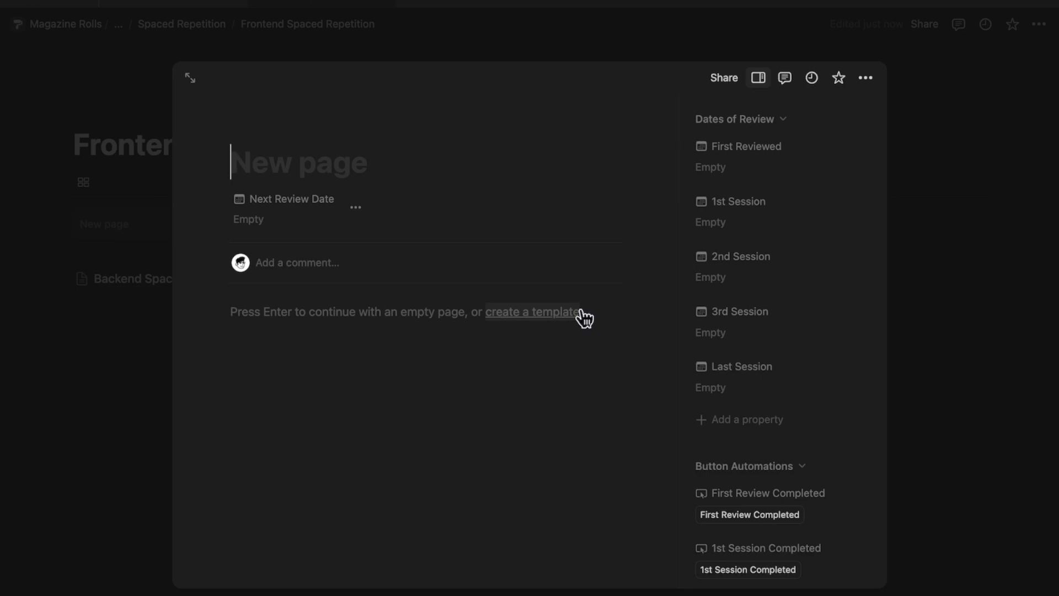
{"action": "type", "text": "Cell M"}
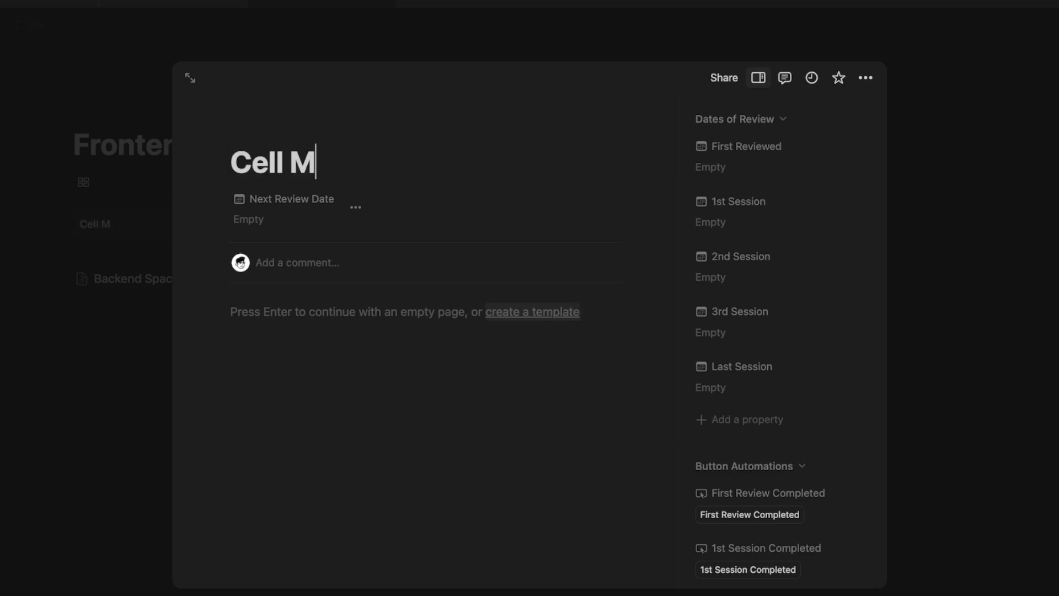
{"action": "type", "text": "embrane"}
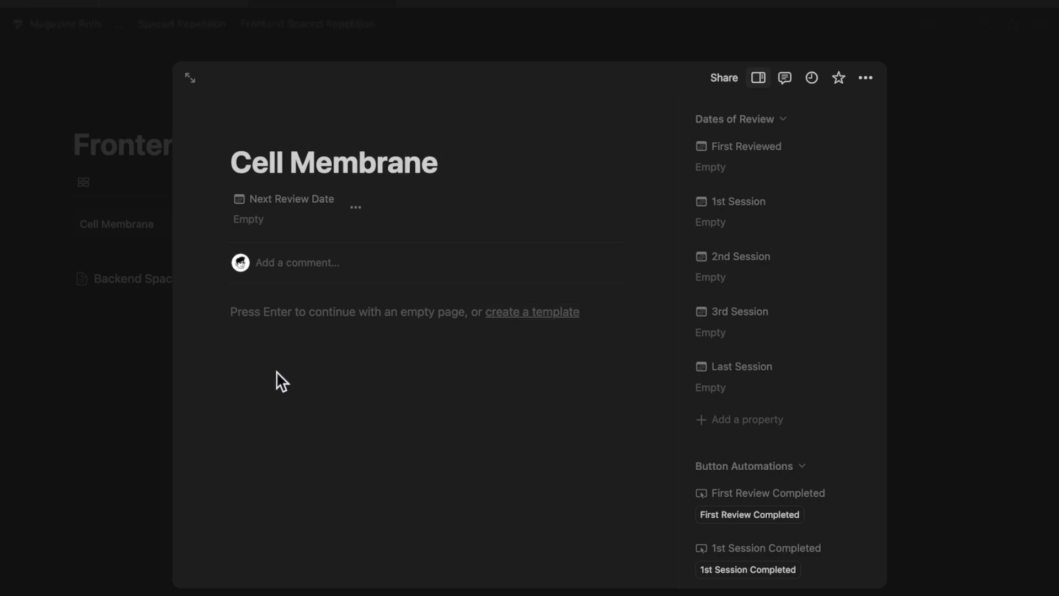
{"action": "left_click", "coordinate": [156, 354]}
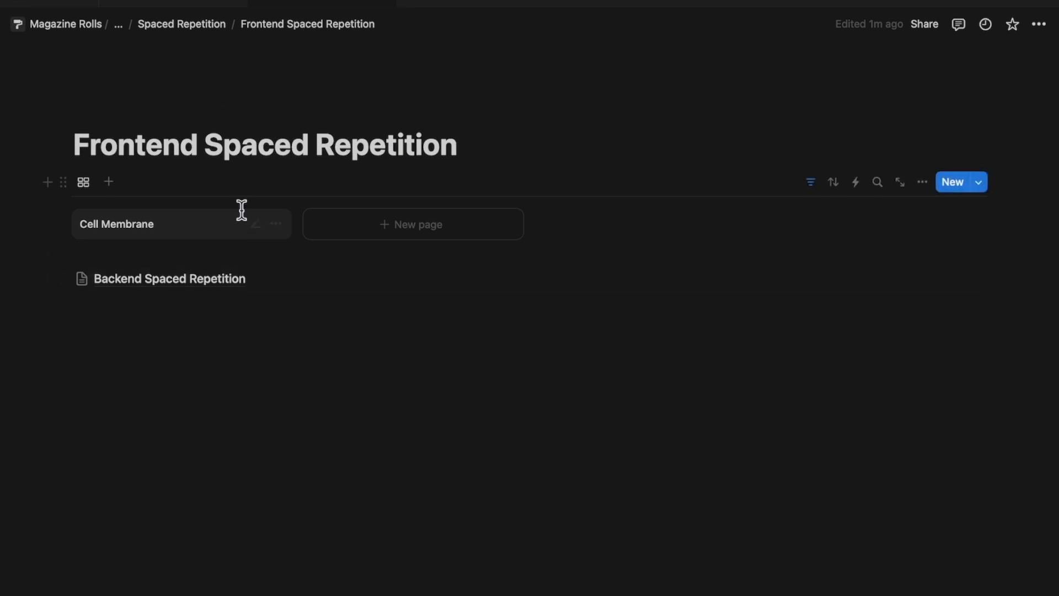
Show the First Review Completed button property on the gallery cards, leaving Initial Review? hidden.
{"action": "left_click", "coordinate": [924, 188]}
{"action": "left_click", "coordinate": [923, 331]}
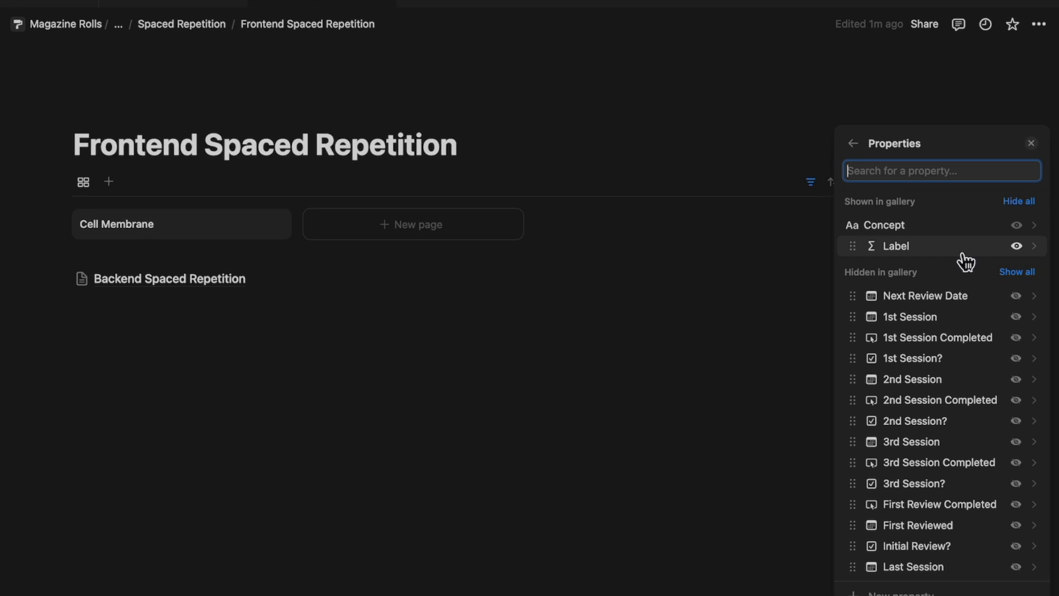
{"action": "scroll", "coordinate": [965, 262], "scroll_direction": "down", "scroll_amount": 2}
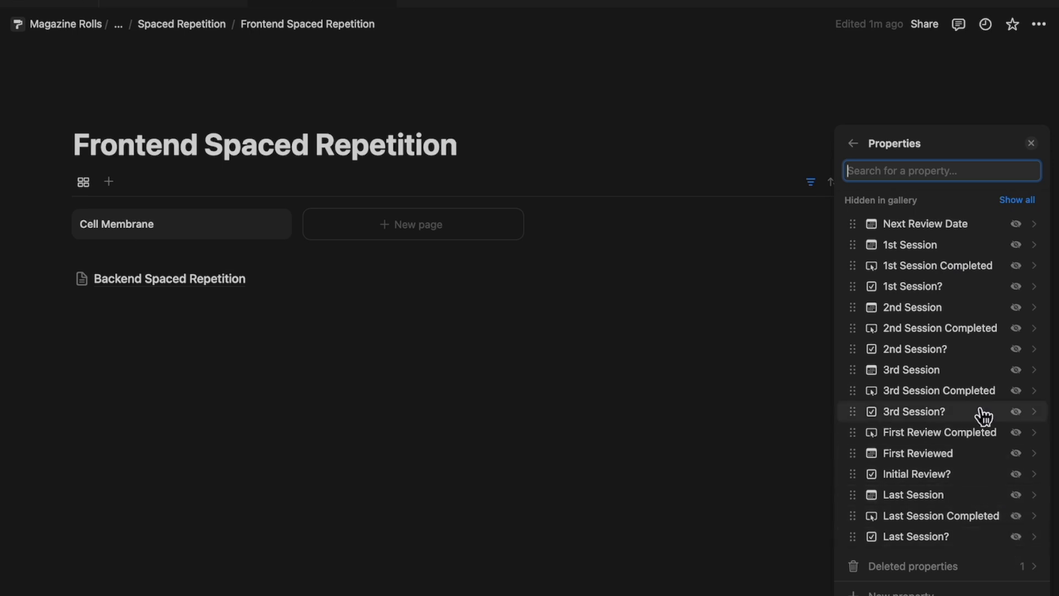
{"action": "scroll", "coordinate": [983, 417], "scroll_direction": "up", "scroll_amount": 1}
{"action": "scroll", "coordinate": [983, 416], "scroll_direction": "down", "scroll_amount": 1}
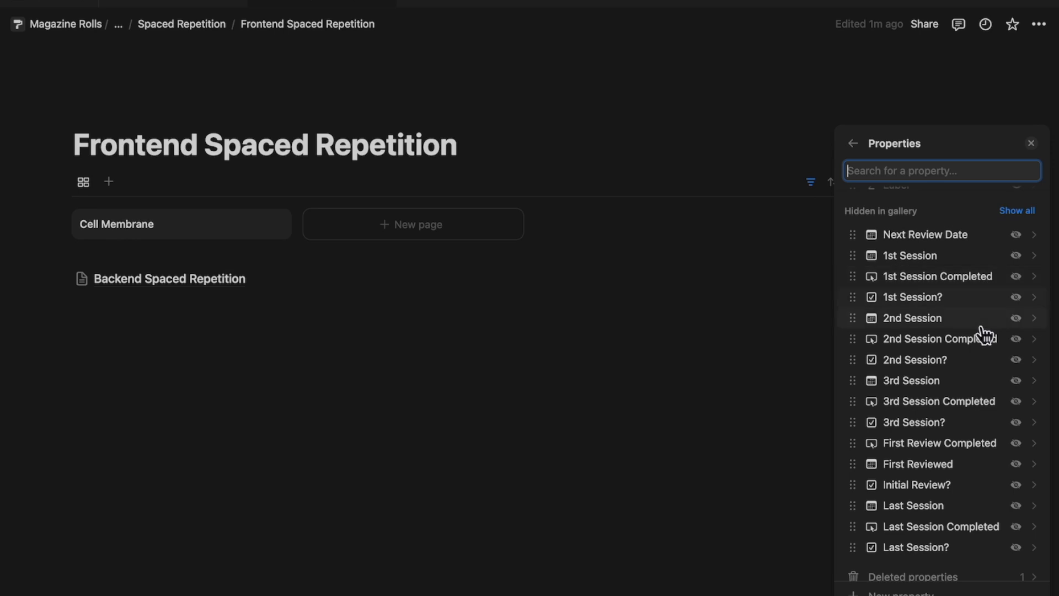
{"action": "left_click", "coordinate": [1016, 486]}
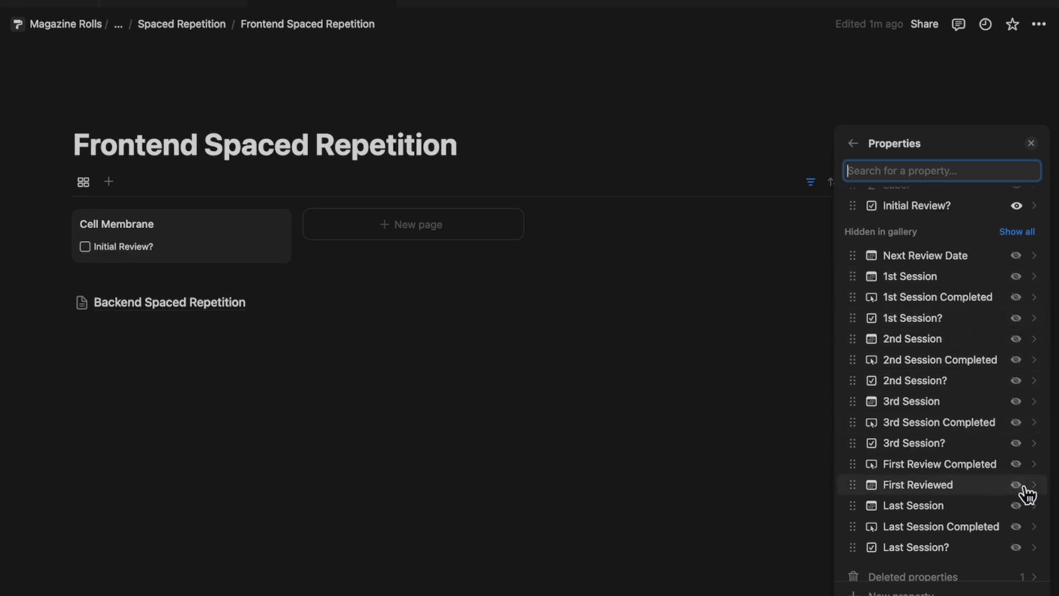
{"action": "left_click", "coordinate": [1015, 207]}
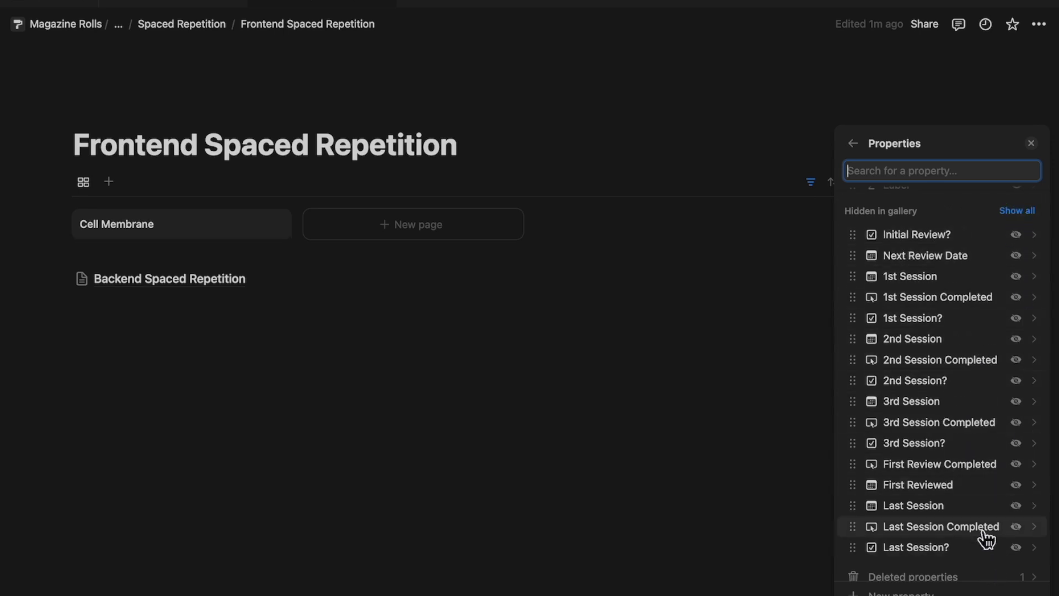
{"action": "left_click", "coordinate": [1016, 464]}
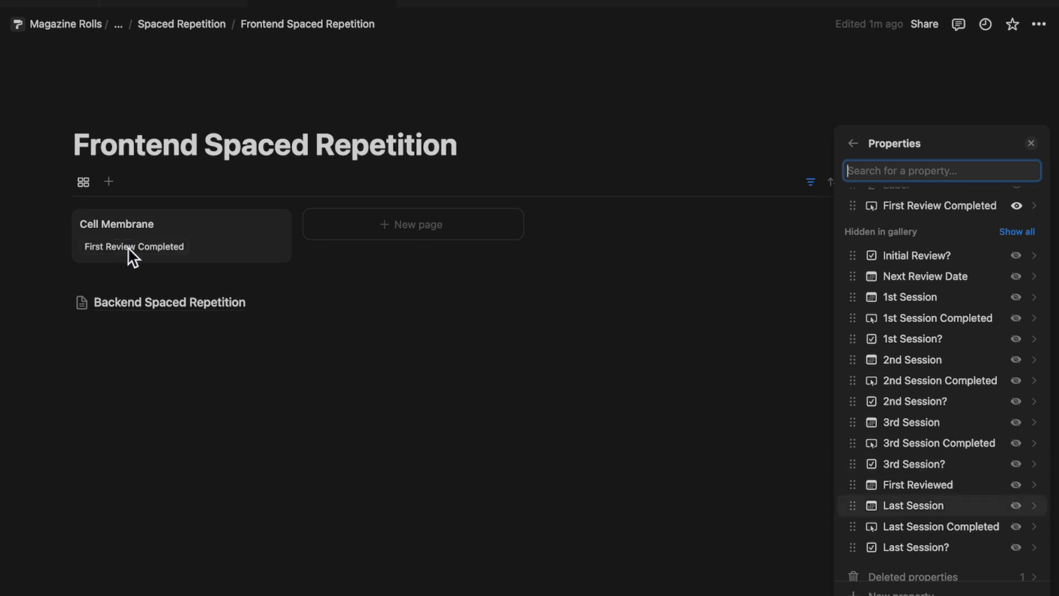
{"action": "left_click", "coordinate": [289, 247]}
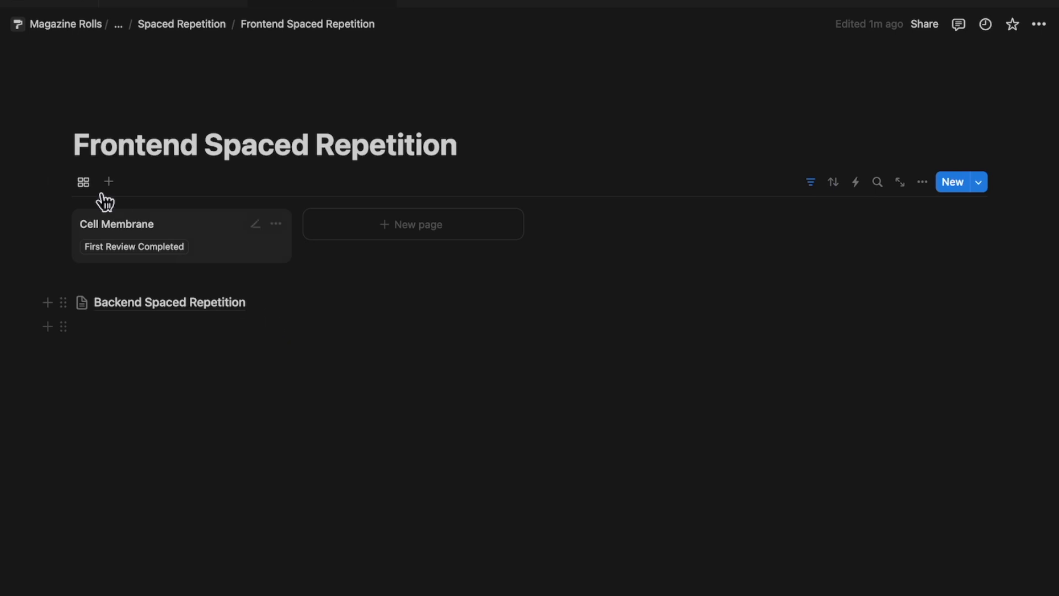
Duplicate the gallery view block below the original and expand the copy's filter bar.
{"action": "left_click", "coordinate": [65, 183]}
{"action": "left_click", "coordinate": [200, 88]}
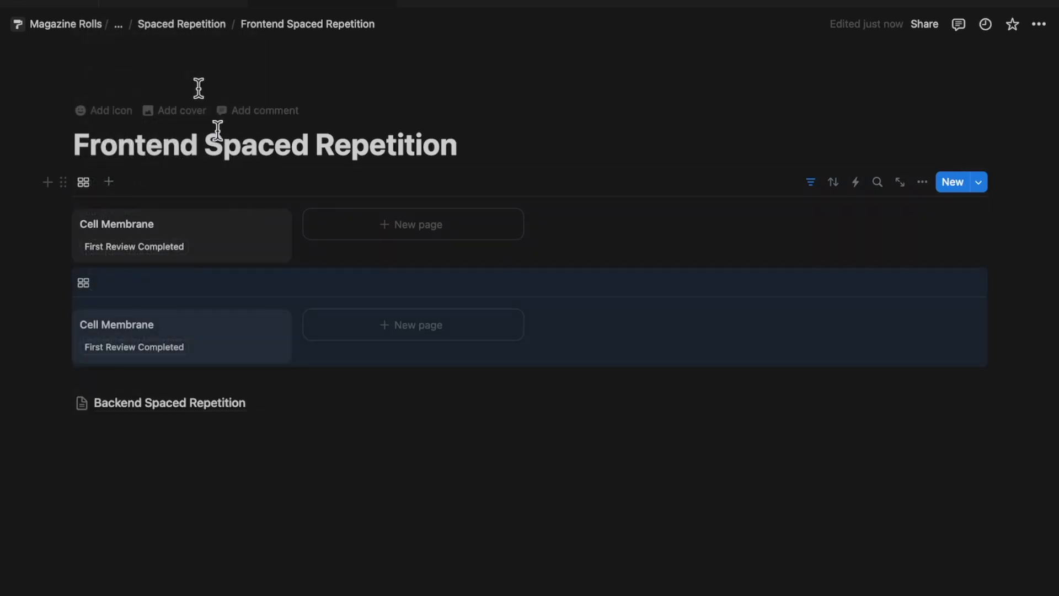
{"action": "left_click", "coordinate": [811, 284]}
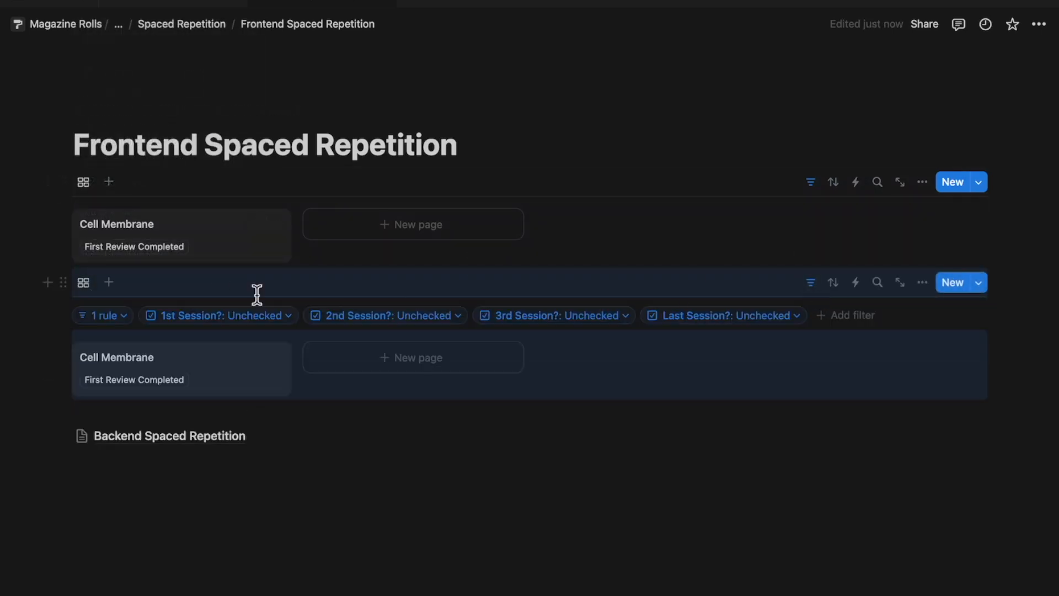
Try changing the First Reviewed rule in the duplicated gallery to Is not empty.
{"action": "left_click", "coordinate": [109, 318]}
{"action": "left_click", "coordinate": [233, 353]}
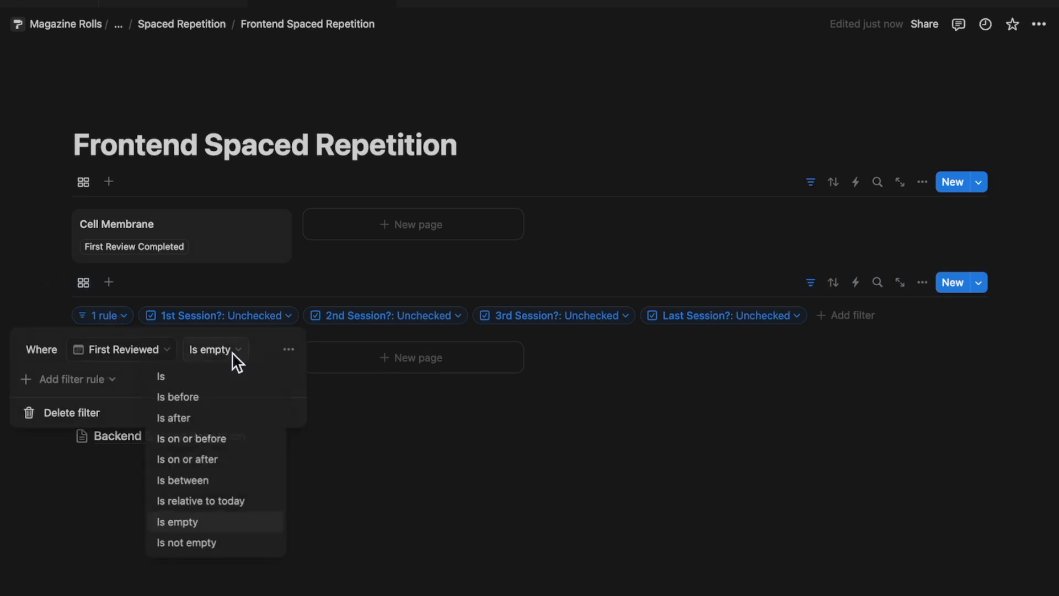
{"action": "left_click", "coordinate": [208, 543]}
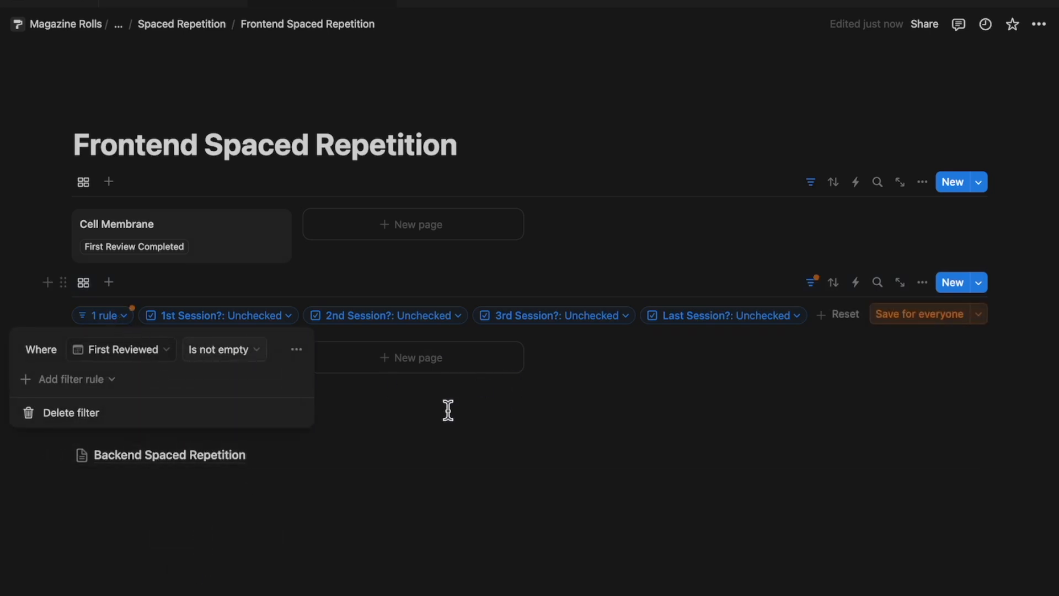
{"action": "left_click", "coordinate": [515, 472]}
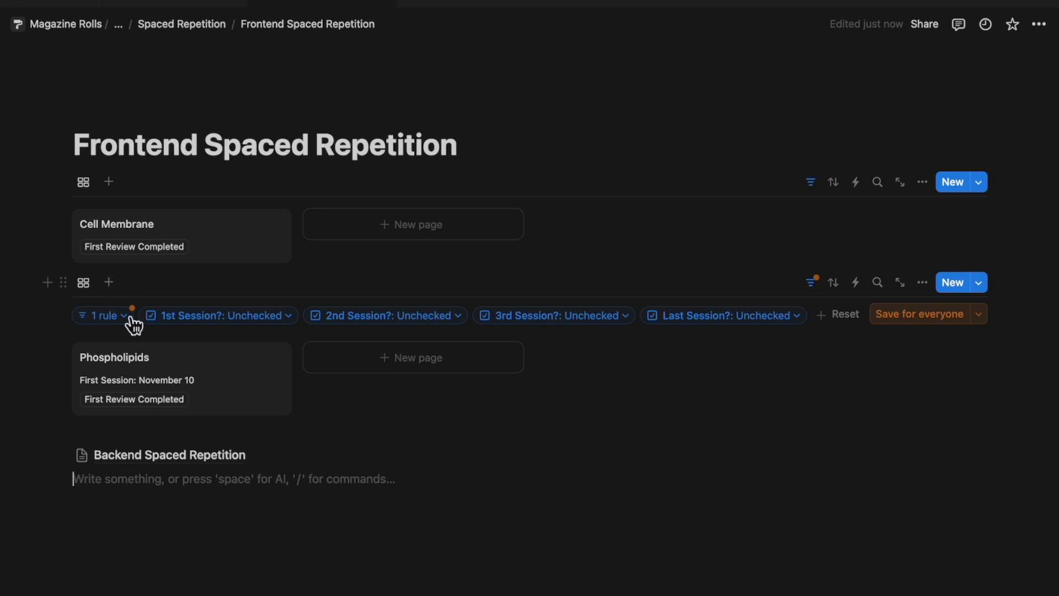
Replace the duplicated gallery's First Reviewed advanced filter with an Initial Review? filter set to Checked.
{"action": "left_click", "coordinate": [106, 325]}
{"action": "left_click", "coordinate": [301, 359]}
{"action": "left_click", "coordinate": [317, 375]}
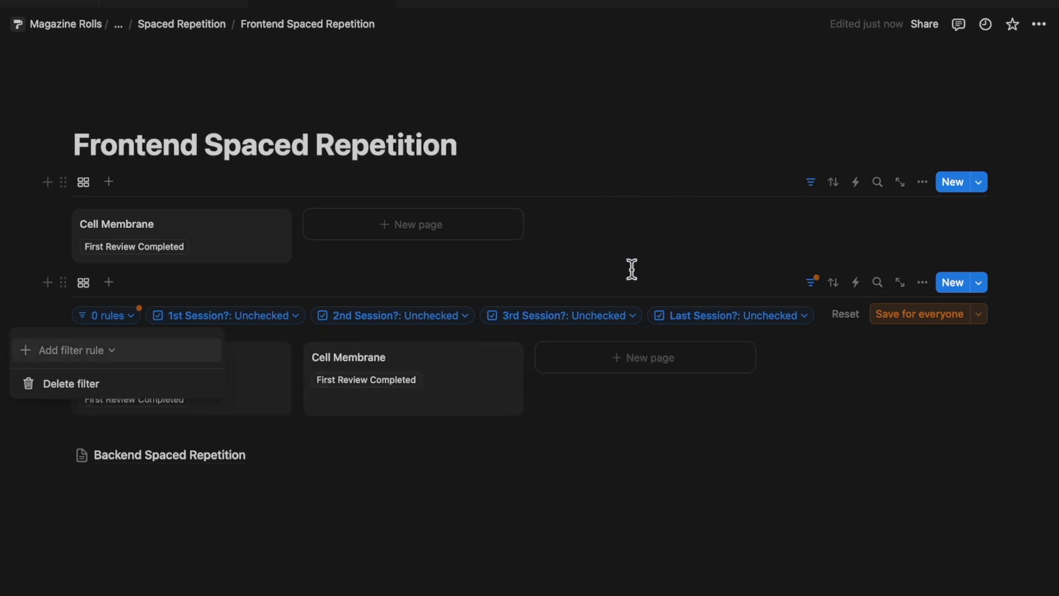
{"action": "left_click", "coordinate": [113, 386]}
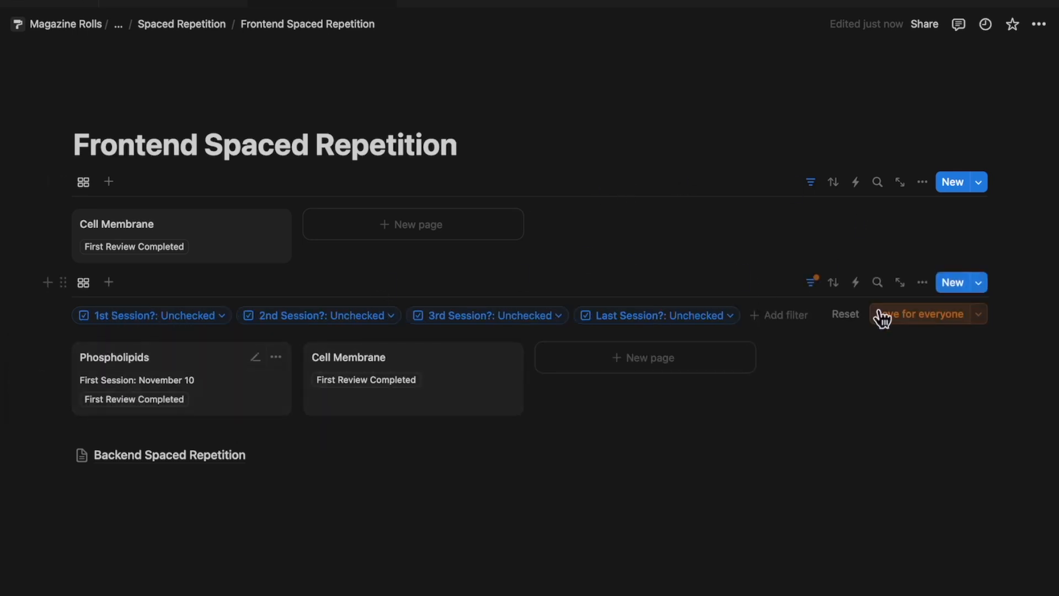
{"action": "left_click", "coordinate": [780, 316]}
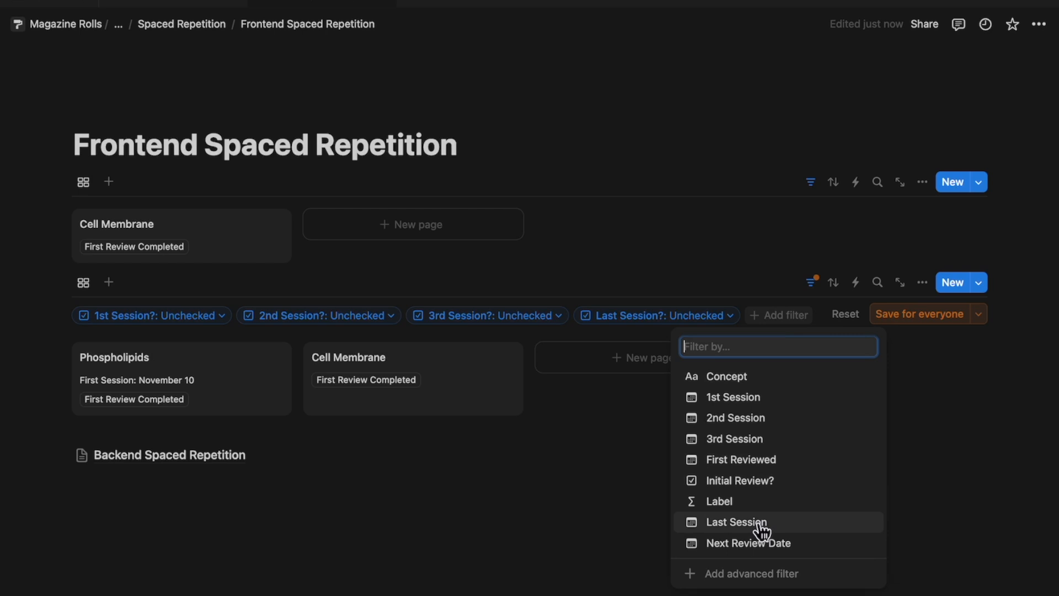
{"action": "left_click", "coordinate": [744, 482]}
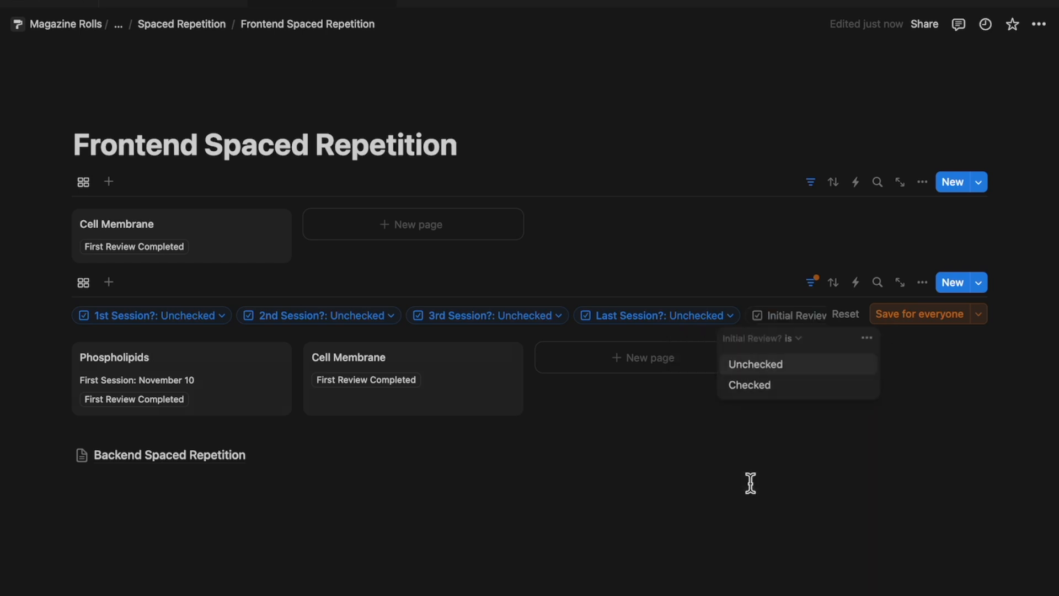
{"action": "left_click", "coordinate": [780, 374]}
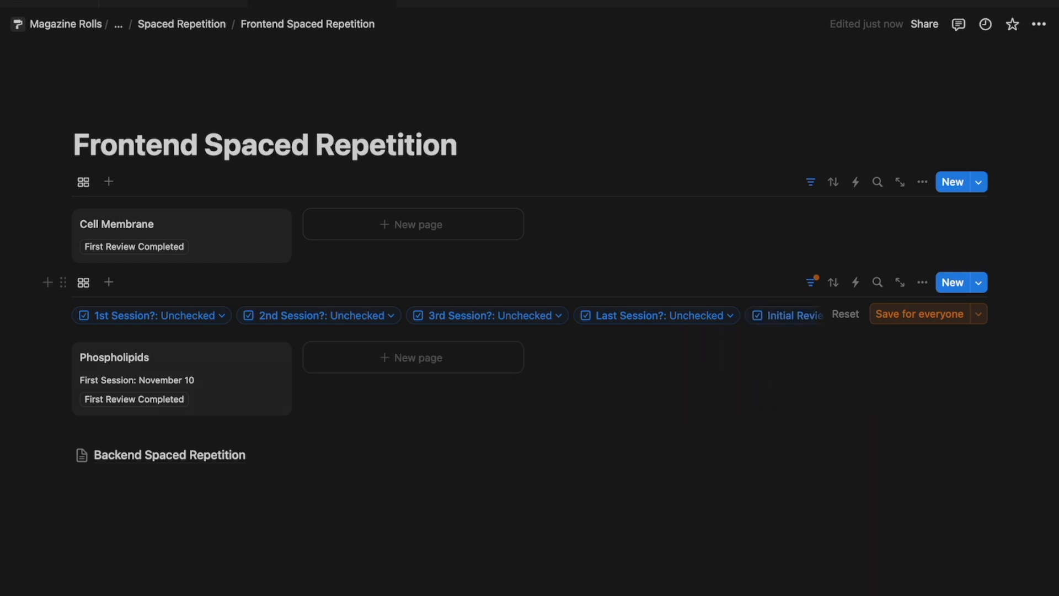
Replace the original gallery's First Reviewed advanced filter with an Initial Review? filter set to Unchecked.
{"action": "left_click", "coordinate": [810, 183]}
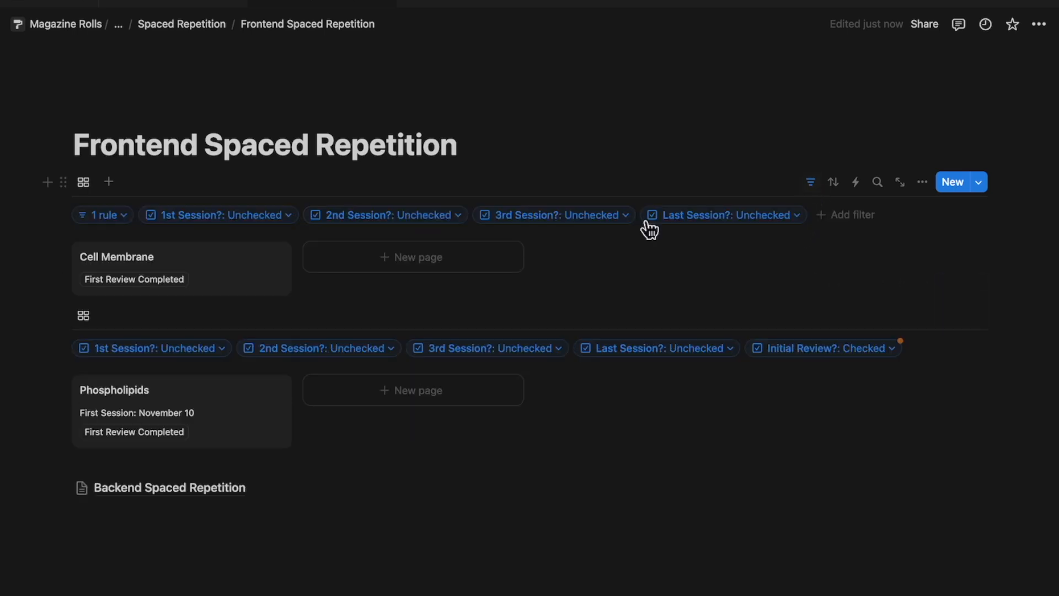
{"action": "left_click", "coordinate": [113, 216]}
{"action": "left_click", "coordinate": [289, 249]}
{"action": "left_click", "coordinate": [312, 278]}
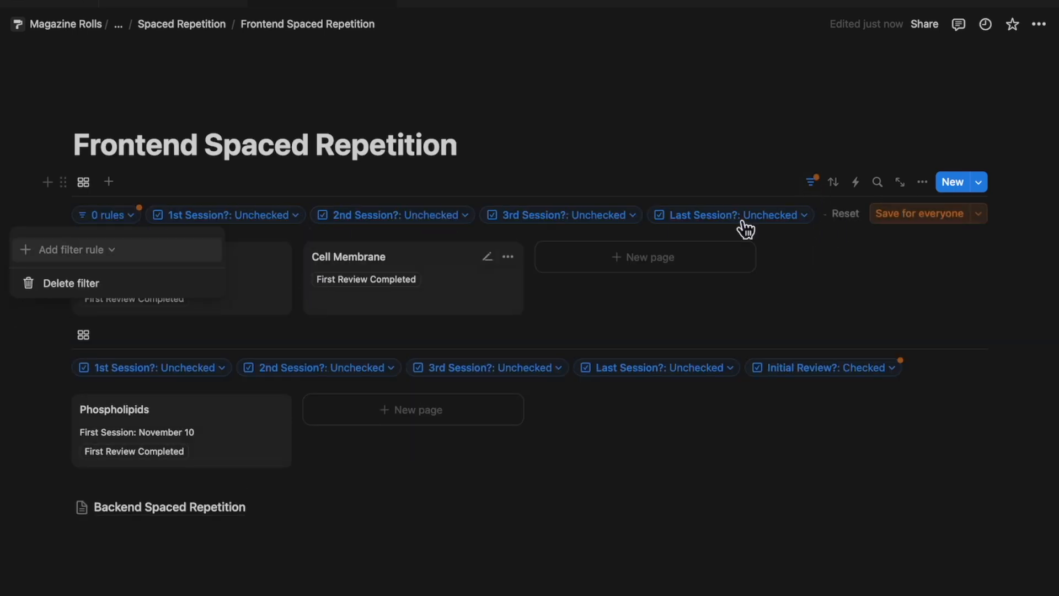
{"action": "left_click", "coordinate": [124, 295]}
{"action": "left_click", "coordinate": [786, 217]}
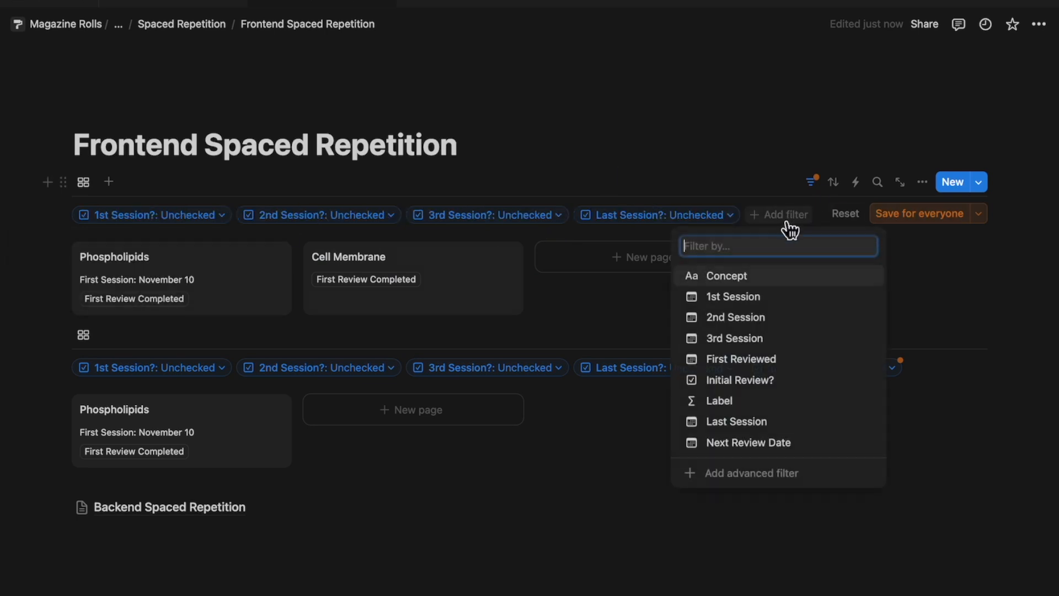
{"action": "left_click", "coordinate": [742, 385]}
{"action": "left_click", "coordinate": [717, 264]}
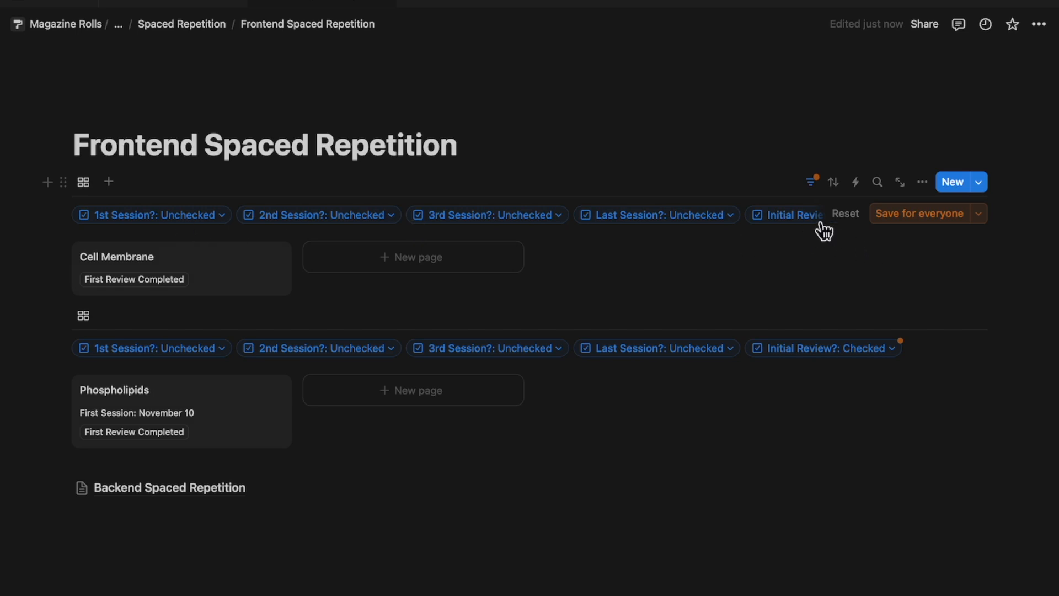
Save the filters of both galleries for everyone and collapse their filter bars.
{"action": "left_click", "coordinate": [931, 214]}
{"action": "left_click", "coordinate": [812, 184]}
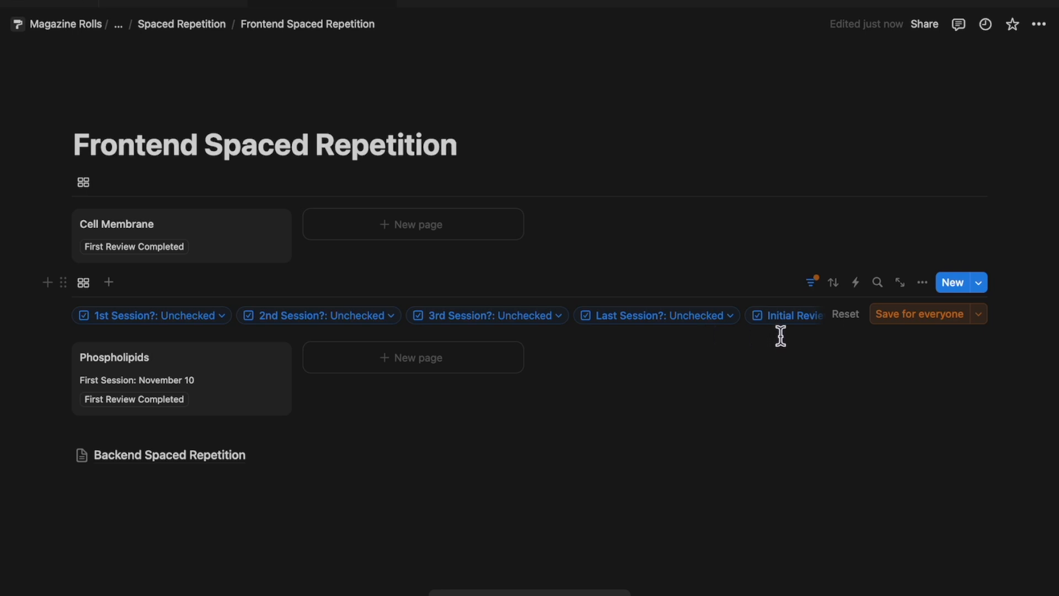
{"action": "left_click", "coordinate": [905, 315]}
{"action": "left_click", "coordinate": [810, 282]}
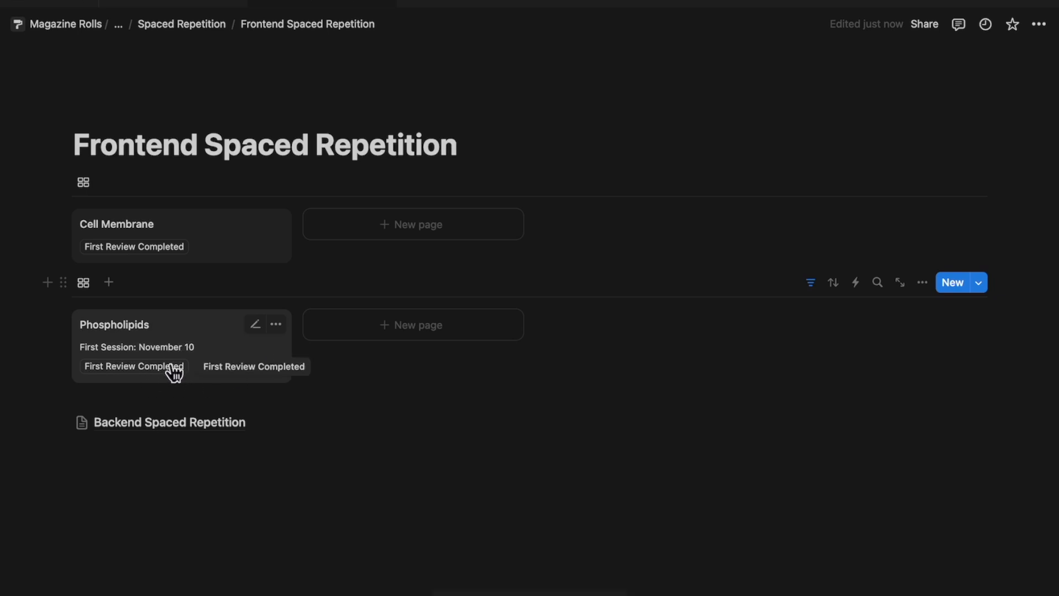
Name the duplicated gallery view containing Phospholipids 1st Session.
{"action": "left_click", "coordinate": [84, 282]}
{"action": "left_click", "coordinate": [124, 308]}
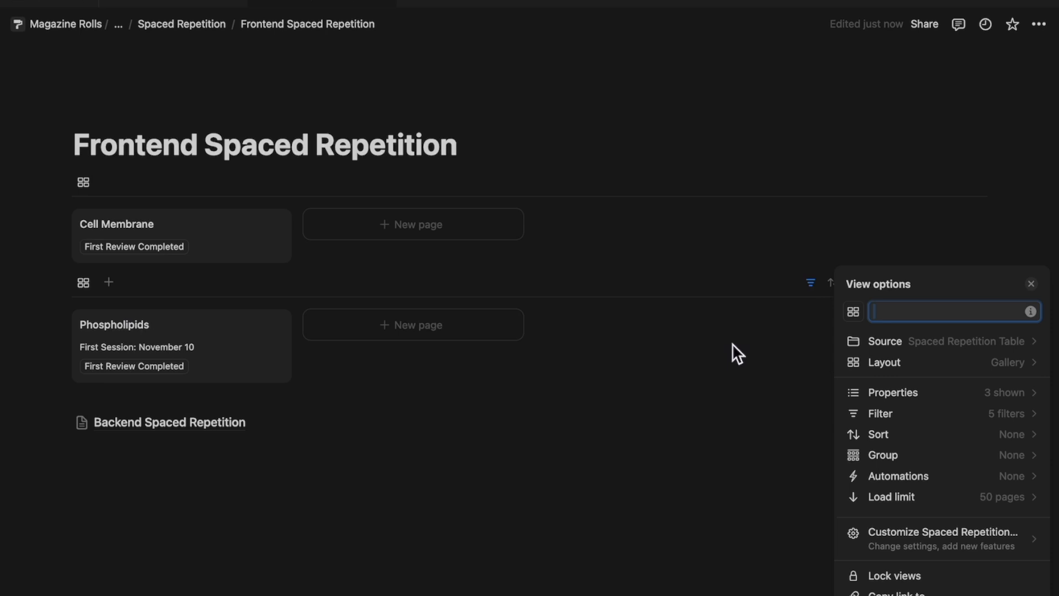
{"action": "key", "text": "BackSpace"}
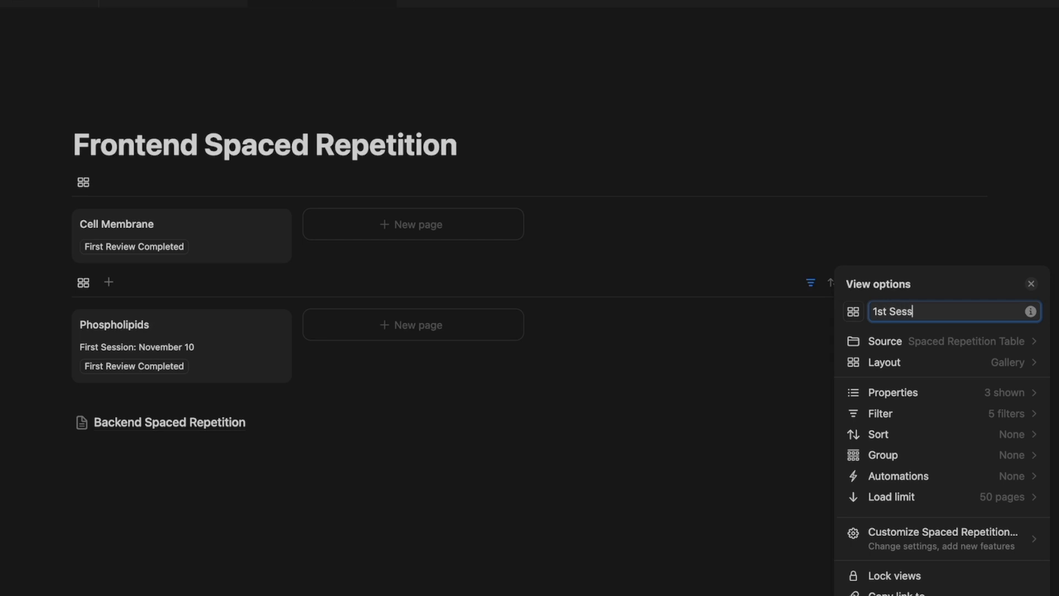
{"action": "key", "text": "Return"}
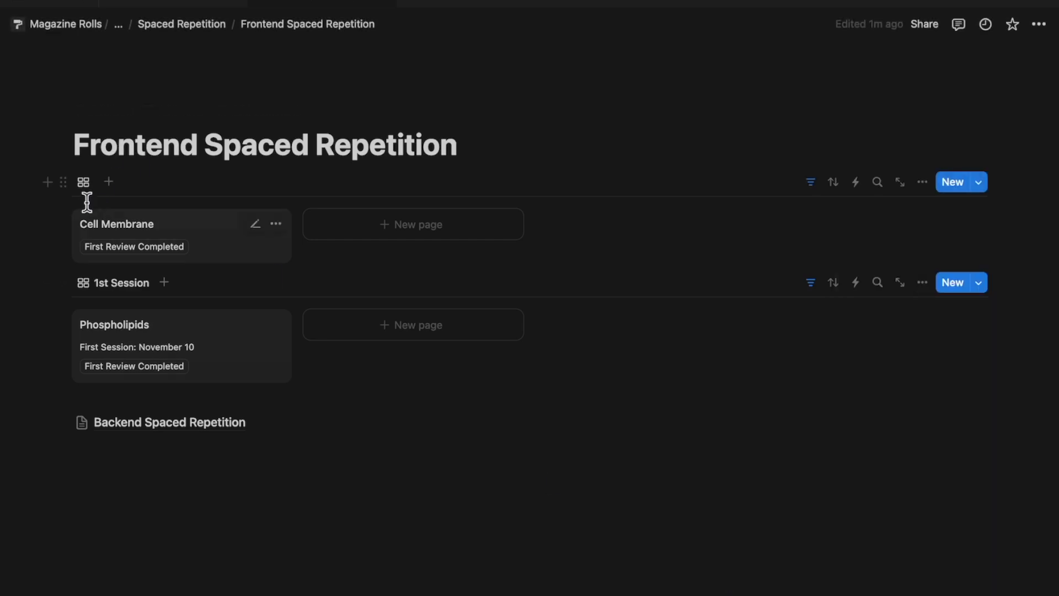
Name the original gallery view containing Cell Membrane Initial Review.
{"action": "left_click", "coordinate": [85, 182]}
{"action": "key", "text": "Return"}
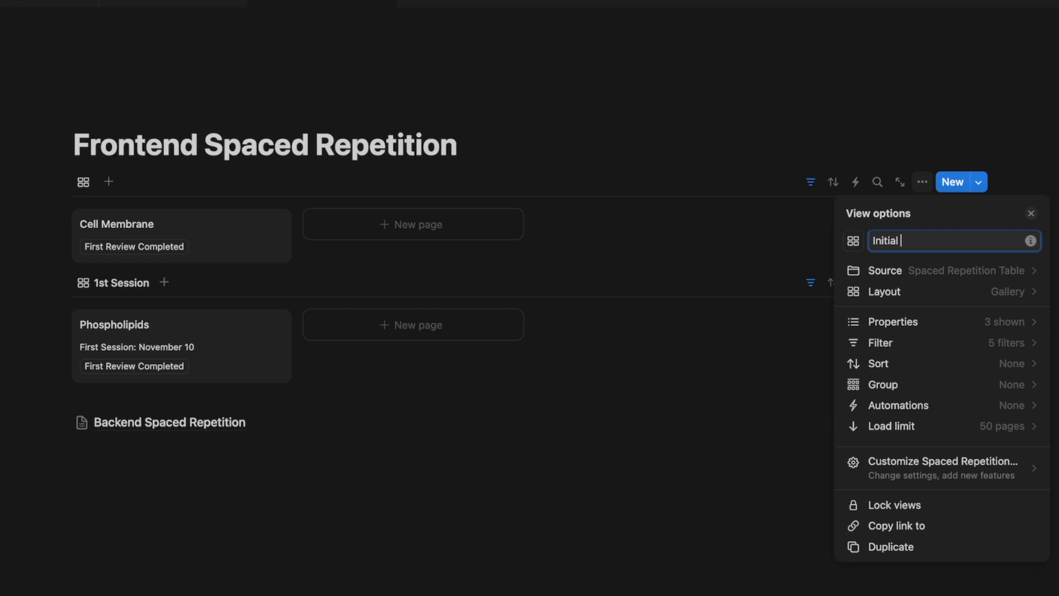
{"action": "left_click", "coordinate": [465, 506]}
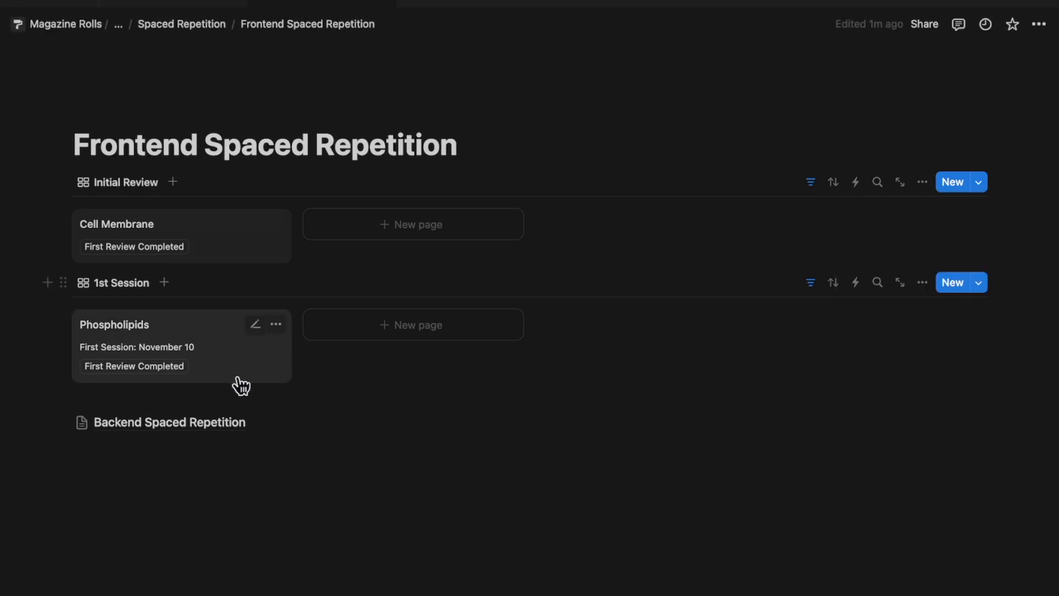
Hide First Review Completed and show the 1st Session Completed button on the 1st Session gallery cards.
{"action": "left_click", "coordinate": [929, 283]}
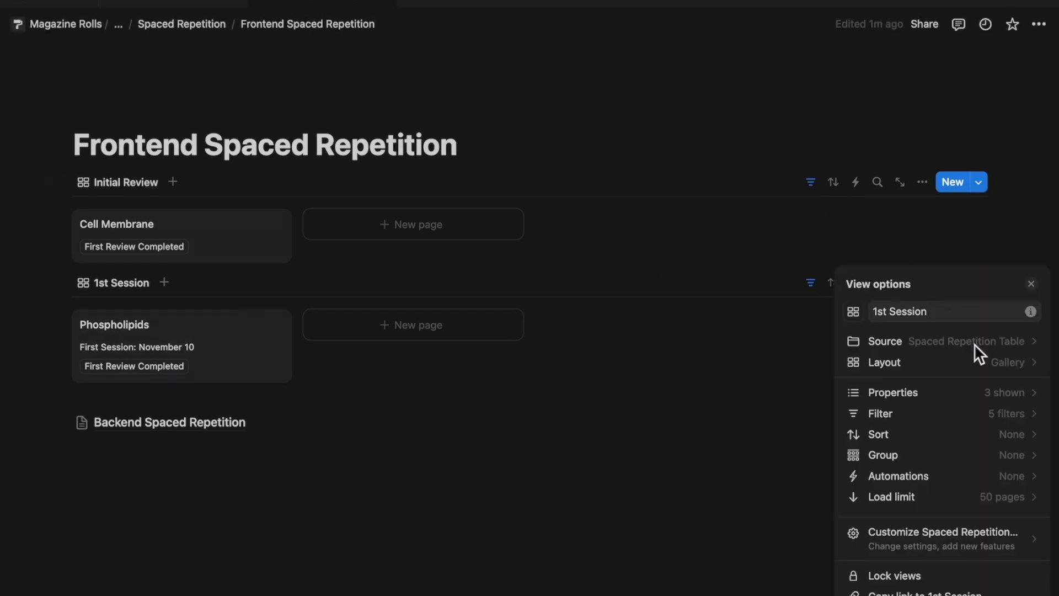
{"action": "left_click", "coordinate": [932, 393]}
{"action": "left_click", "coordinate": [1017, 269]}
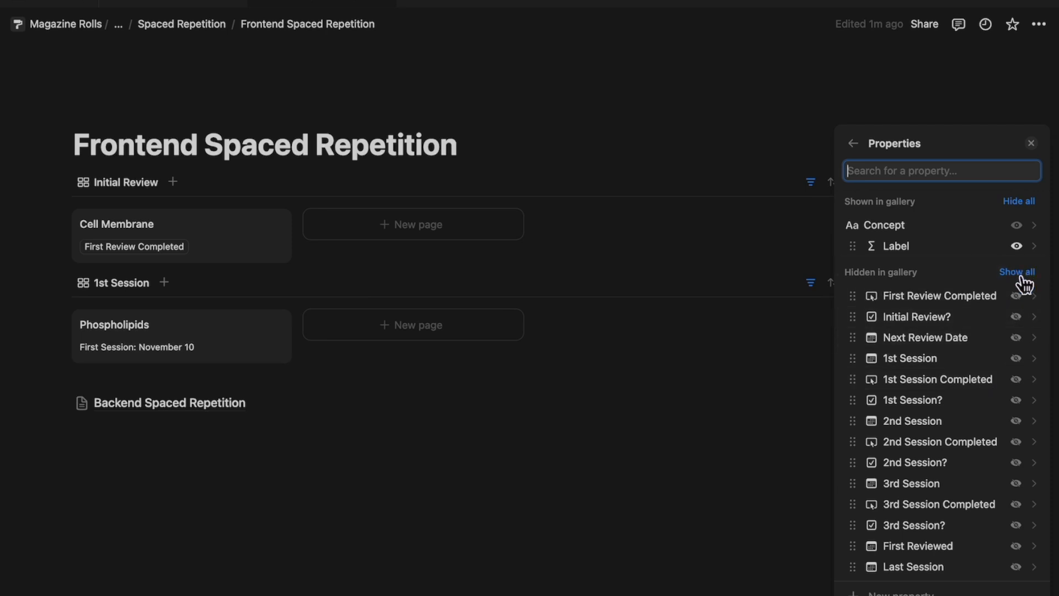
{"action": "left_click", "coordinate": [1017, 380]}
{"action": "left_click", "coordinate": [403, 406]}
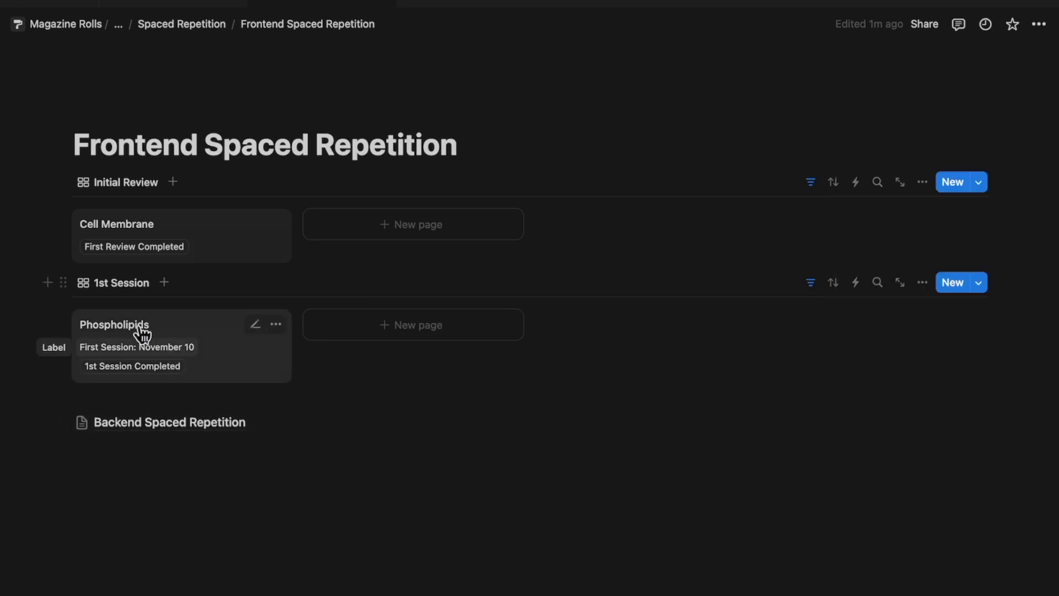
Duplicate the 1st Session gallery and rename the copy's view as 2nd Session.
{"action": "left_click", "coordinate": [71, 289]}
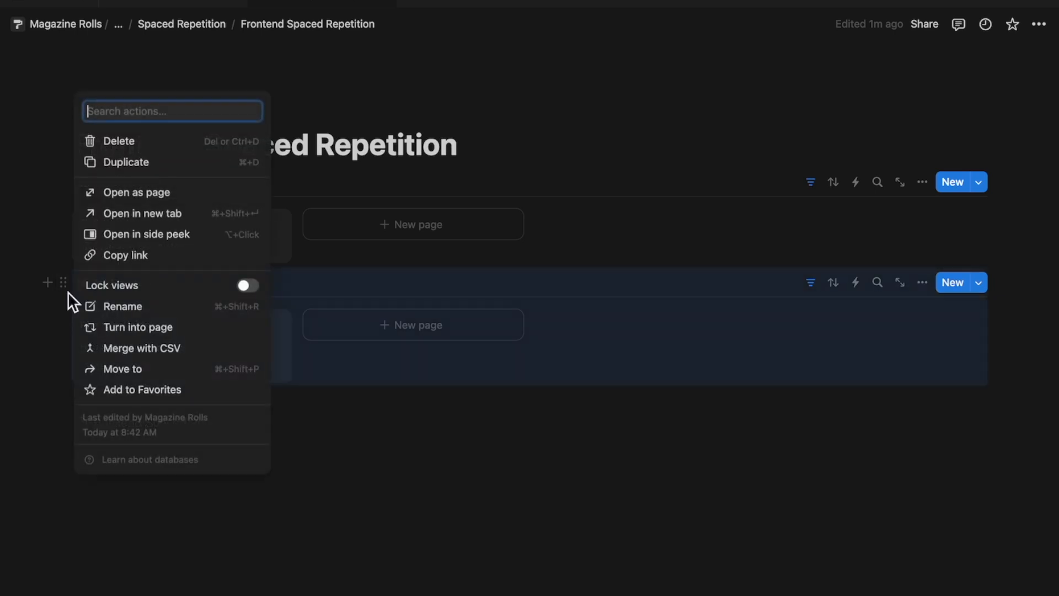
{"action": "left_click", "coordinate": [156, 172]}
{"action": "left_click", "coordinate": [145, 408]}
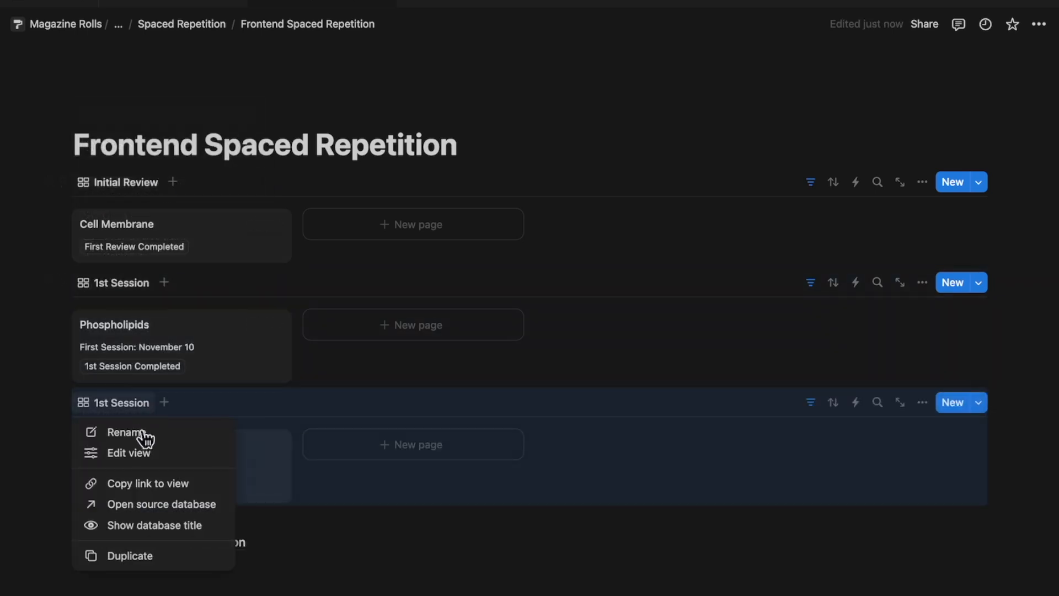
{"action": "left_click", "coordinate": [141, 433]}
{"action": "type", "text": "2nd Session"}
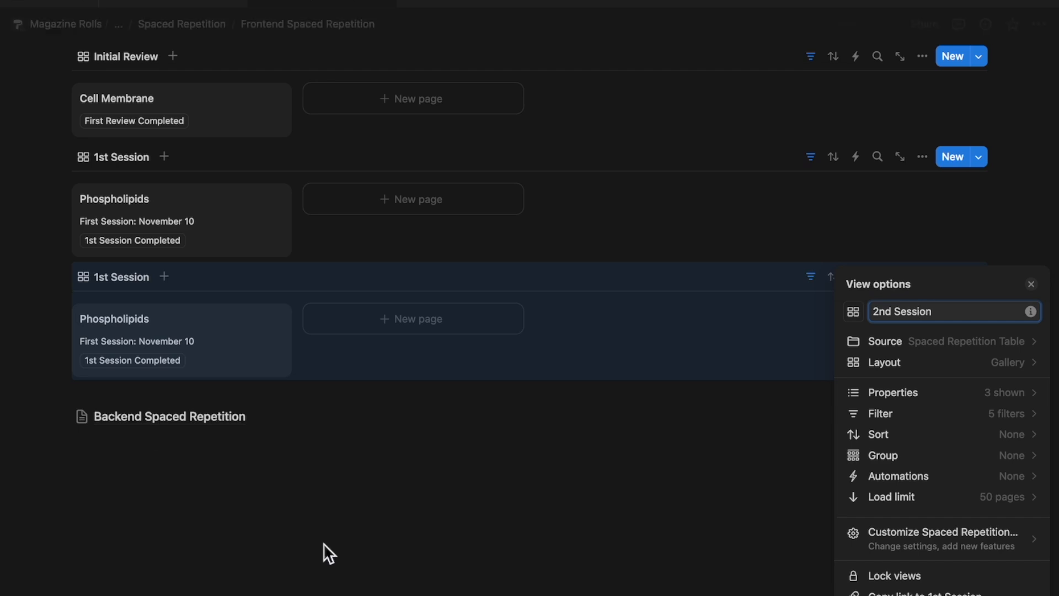
{"action": "left_click", "coordinate": [395, 513]}
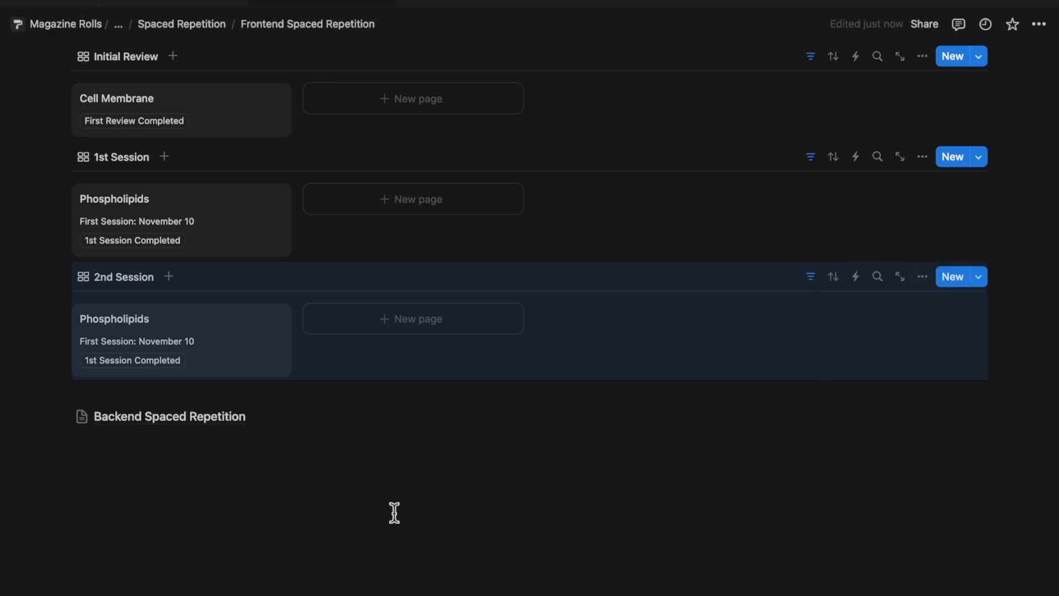
{"action": "scroll", "coordinate": [42, 330], "scroll_direction": "up", "scroll_amount": 3}
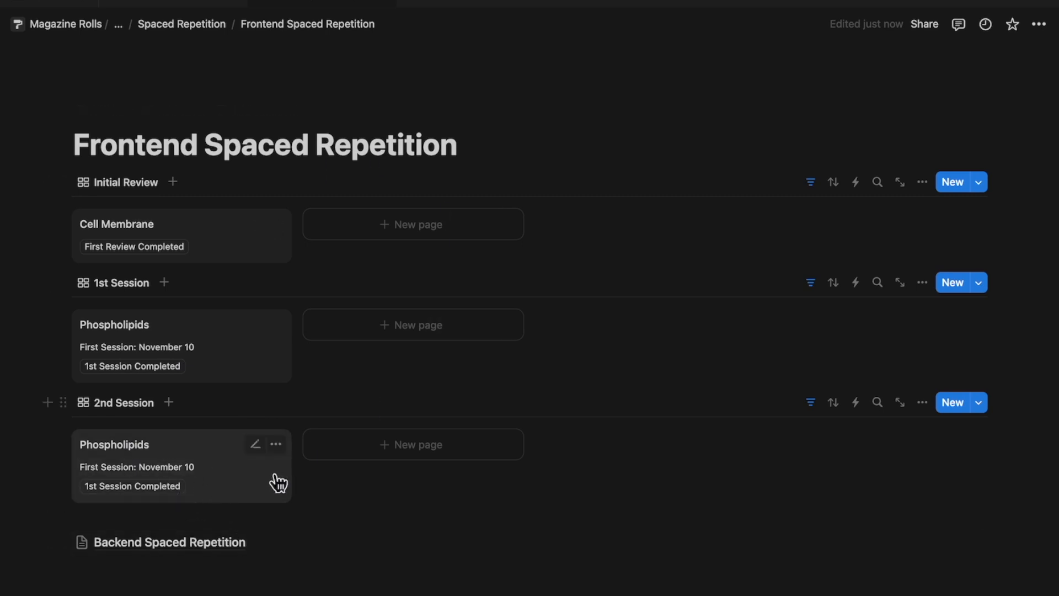
Hide 1st Session Completed and show the 2nd Session Completed button on the 2nd Session gallery cards.
{"action": "left_click", "coordinate": [922, 402]}
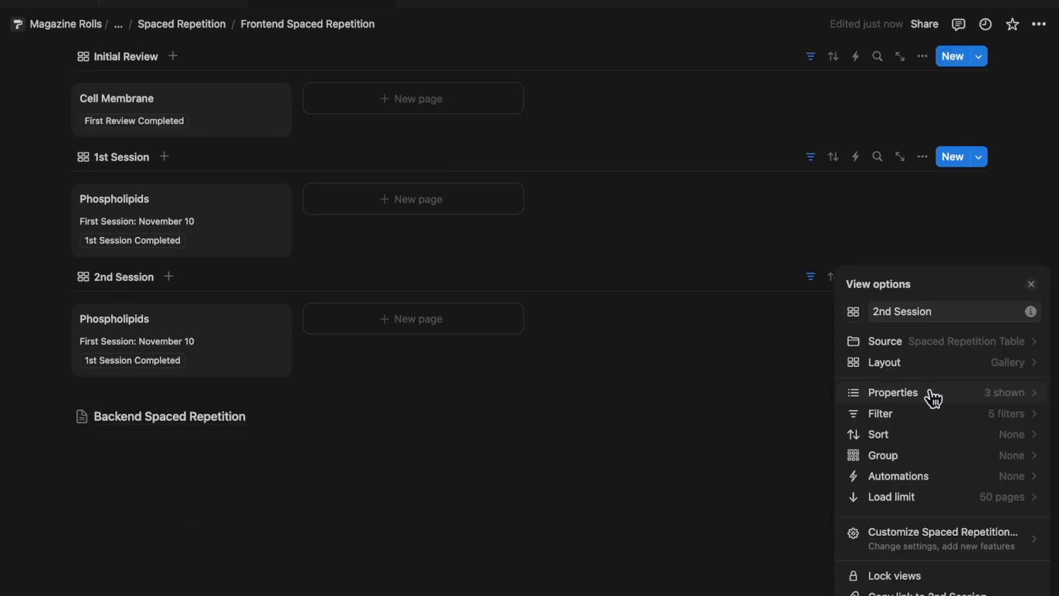
{"action": "left_click", "coordinate": [933, 393]}
{"action": "left_click", "coordinate": [1016, 268]}
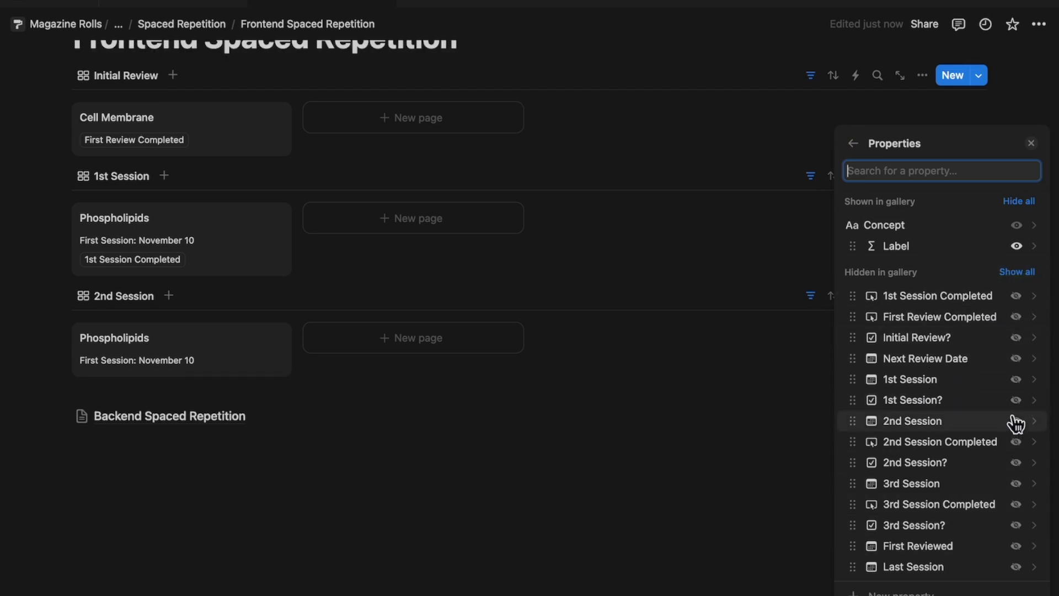
{"action": "left_click", "coordinate": [1015, 442]}
{"action": "left_click", "coordinate": [546, 330]}
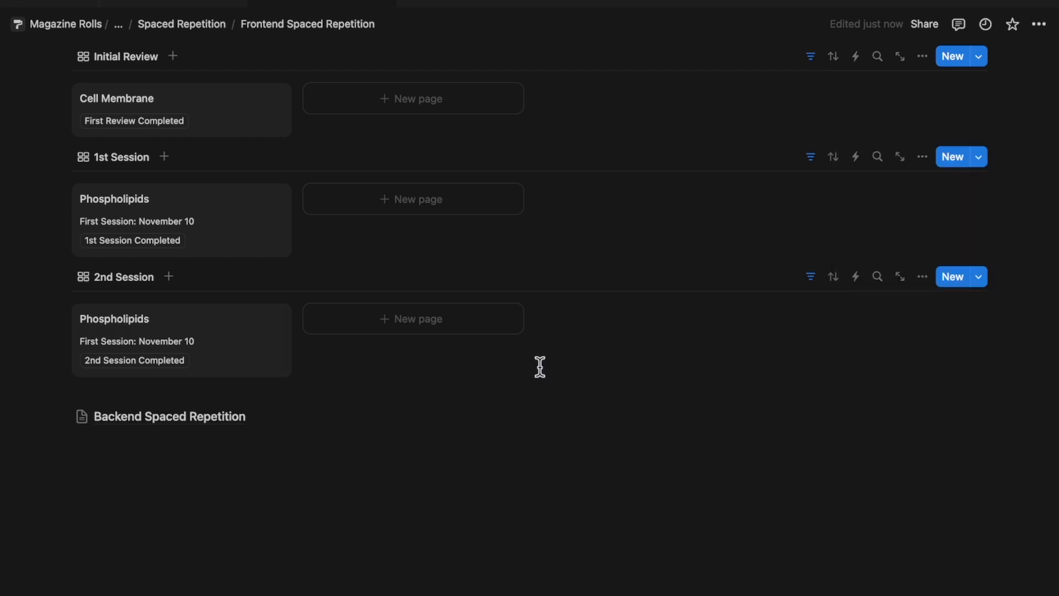
Duplicate the 2nd Session gallery and rename the copy's view as 3rd Session.
{"action": "left_click", "coordinate": [63, 276]}
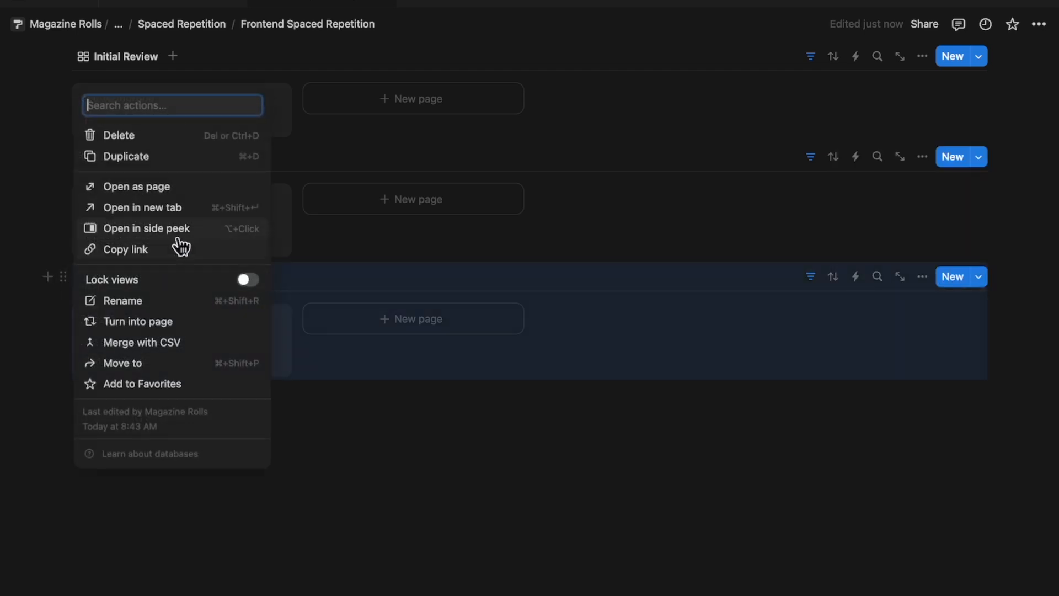
{"action": "left_click", "coordinate": [184, 156]}
{"action": "left_click", "coordinate": [138, 404]}
{"action": "left_click", "coordinate": [139, 436]}
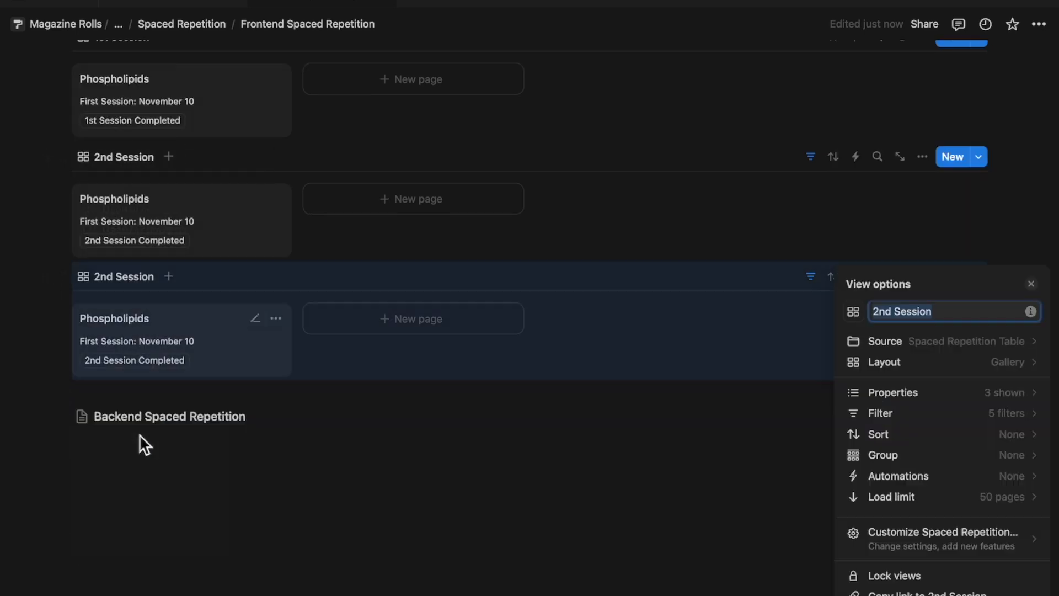
{"action": "type", "text": "3rd Se"}
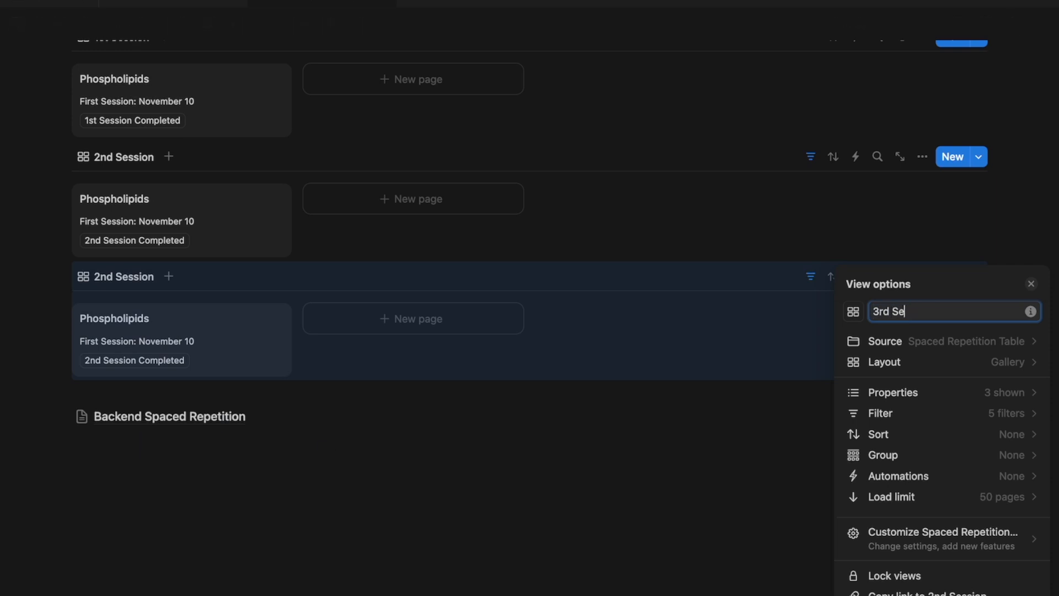
{"action": "left_click", "coordinate": [918, 366]}
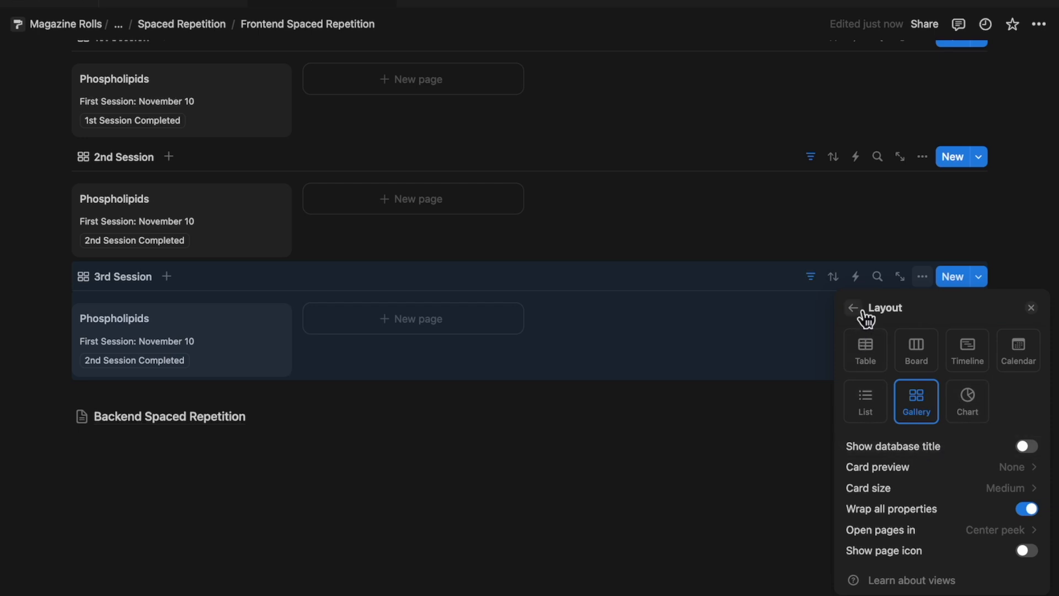
{"action": "left_click", "coordinate": [862, 312]}
Hide 2nd Session Completed and show the 3rd Session Completed button on the 3rd Session gallery cards.
{"action": "left_click", "coordinate": [932, 396]}
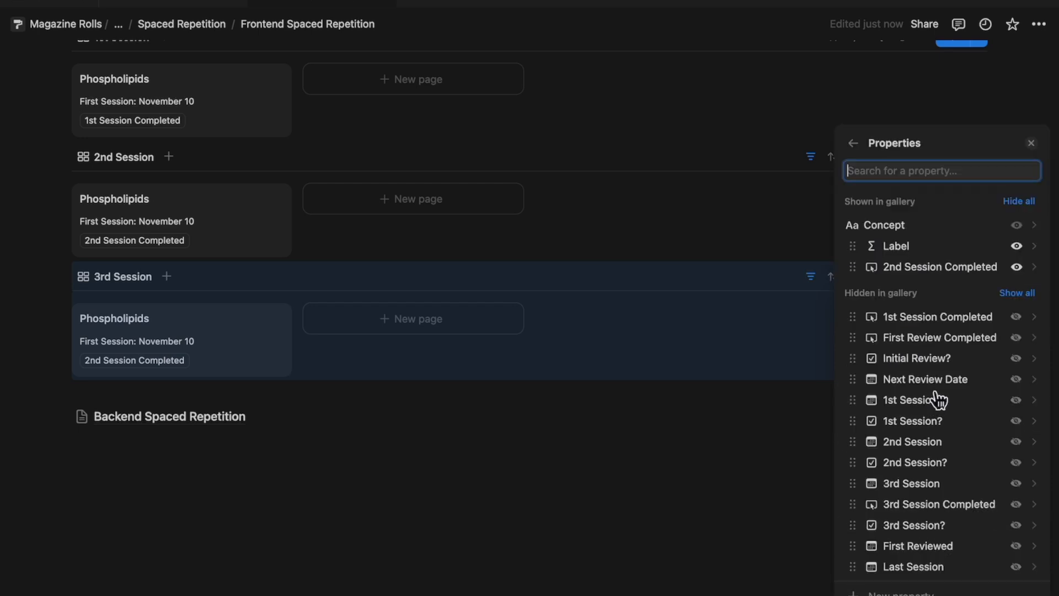
{"action": "left_click", "coordinate": [1016, 268]}
{"action": "left_click", "coordinate": [1016, 505]}
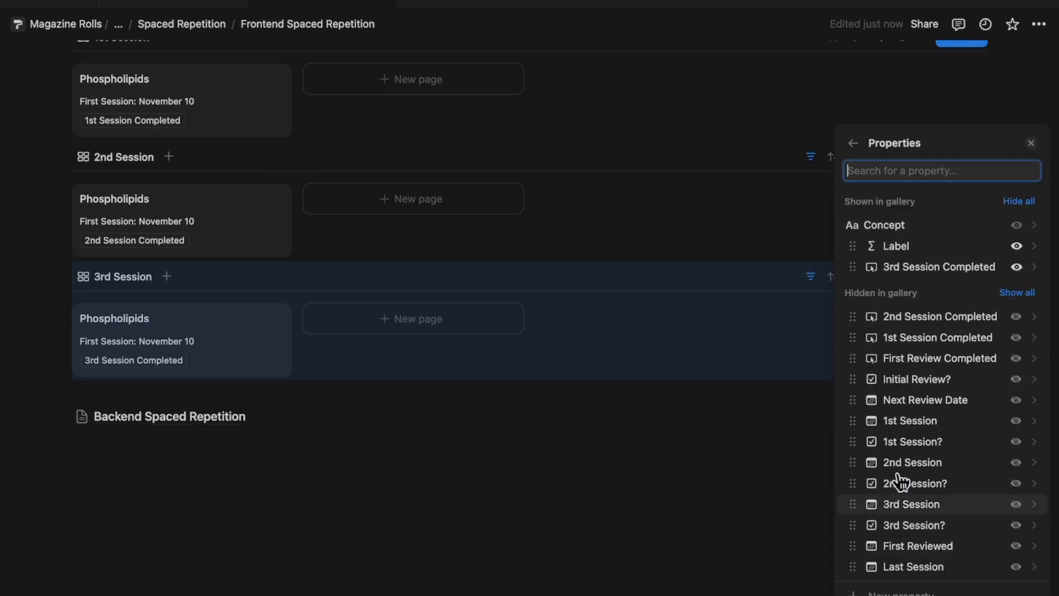
{"action": "left_click", "coordinate": [659, 434]}
Set the 2nd Session gallery's 1st Session? filter to Checked, save it for everyone and collapse the filter bar.
{"action": "scroll", "coordinate": [659, 435], "scroll_direction": "up", "scroll_amount": 3}
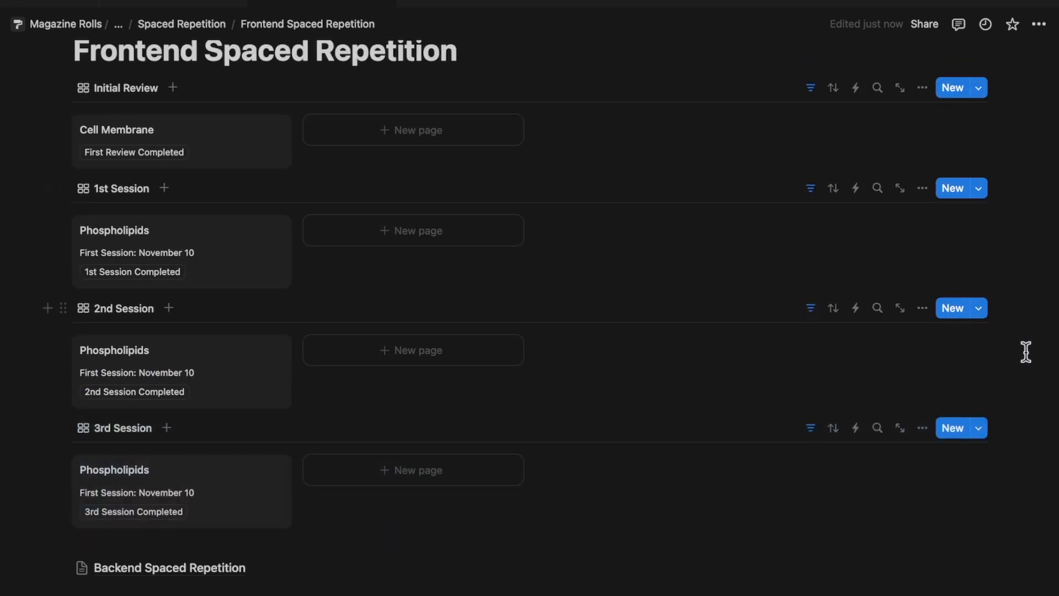
{"action": "left_click", "coordinate": [811, 307]}
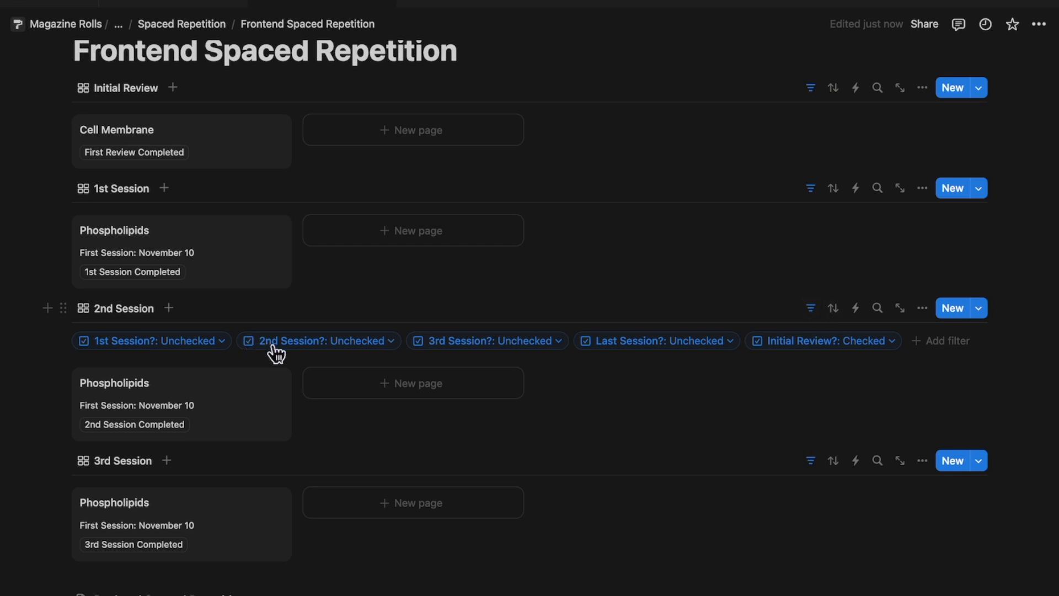
{"action": "left_click", "coordinate": [209, 353]}
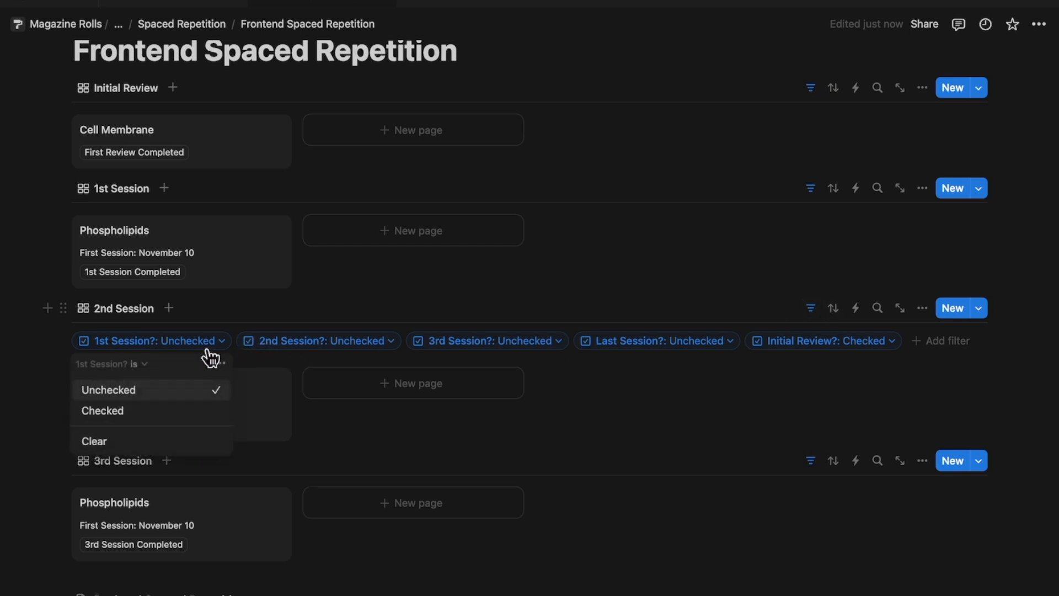
{"action": "left_click", "coordinate": [167, 418]}
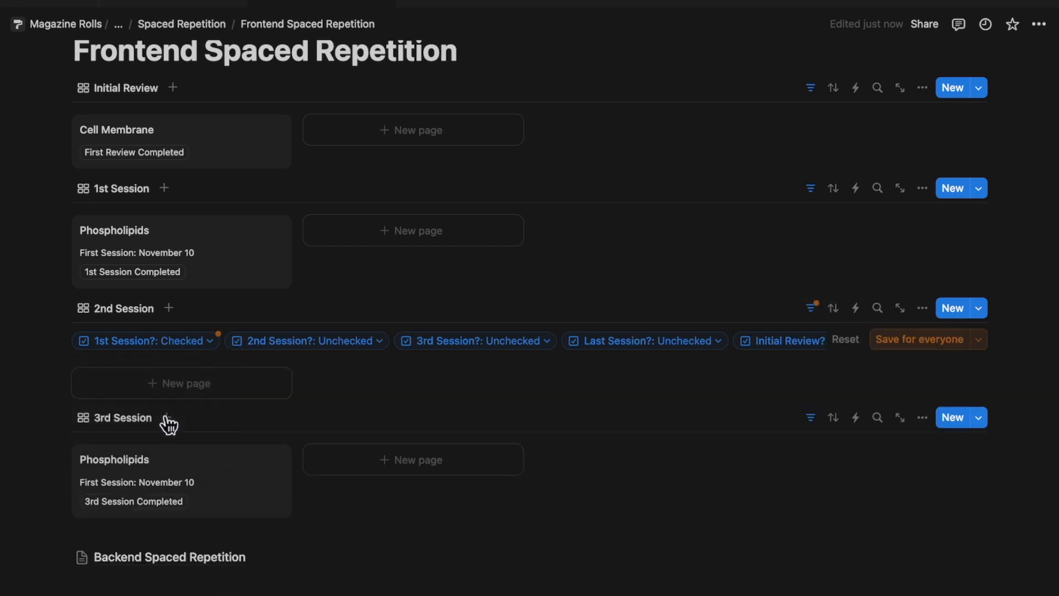
{"action": "left_click", "coordinate": [811, 308]}
Set the 3rd Session gallery's 1st Session? and 2nd Session? filters to Checked, save them for everyone and collapse the filter bar.
{"action": "scroll", "coordinate": [811, 314], "scroll_direction": "down", "scroll_amount": 3}
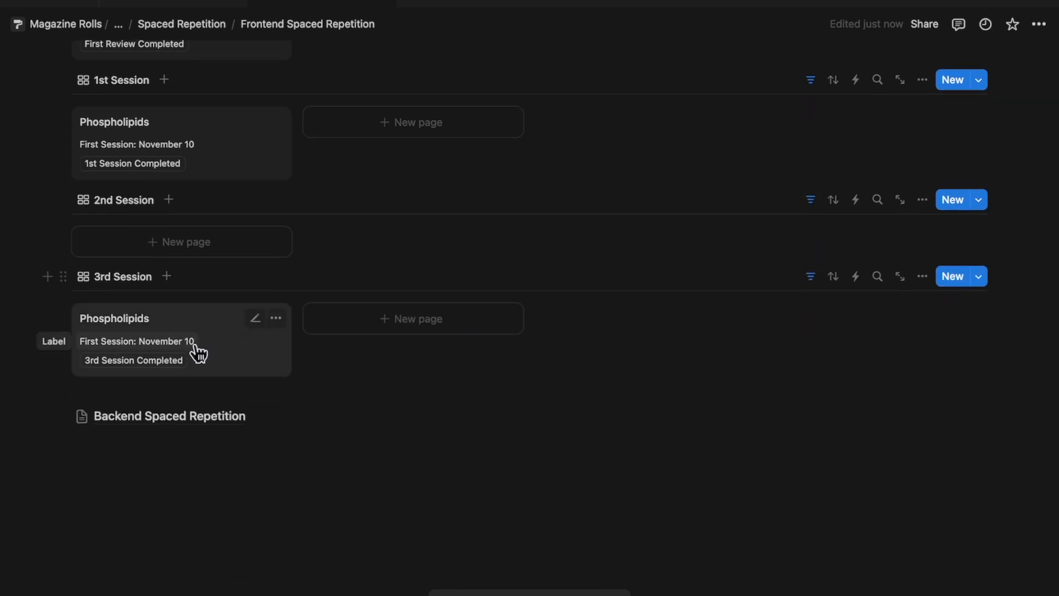
{"action": "scroll", "coordinate": [796, 366], "scroll_direction": "up", "scroll_amount": 3}
{"action": "left_click", "coordinate": [811, 373]}
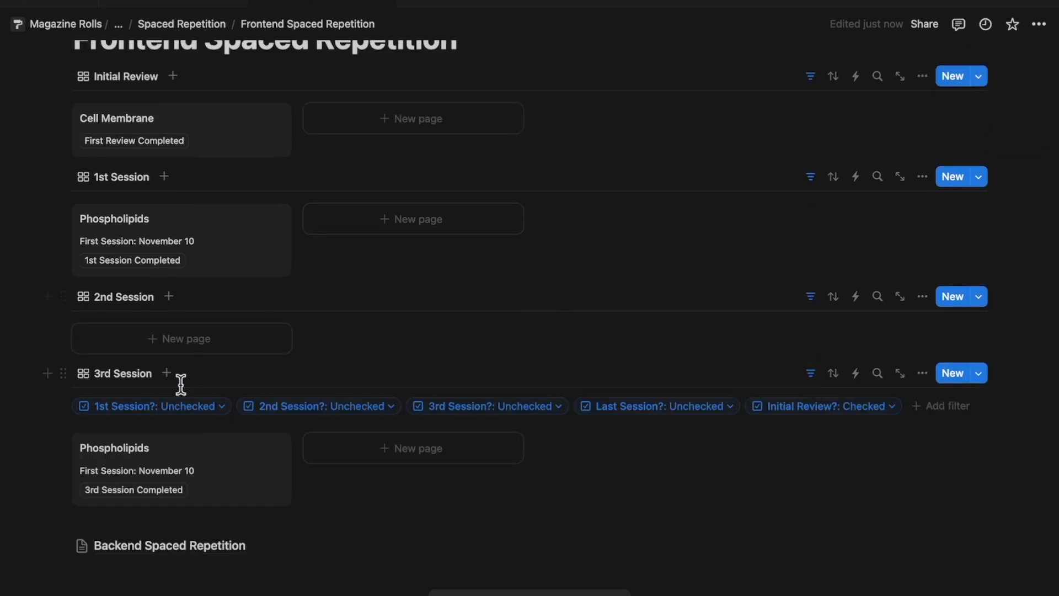
{"action": "left_click", "coordinate": [345, 417]}
{"action": "left_click", "coordinate": [304, 476]}
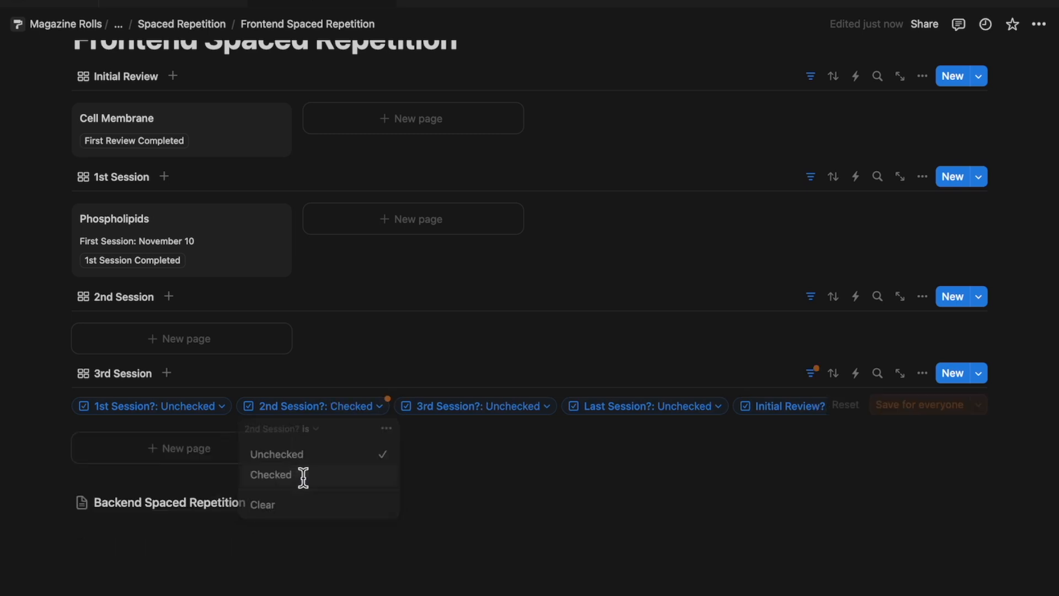
{"action": "left_click", "coordinate": [188, 415]}
{"action": "left_click", "coordinate": [166, 485]}
{"action": "left_click", "coordinate": [938, 409]}
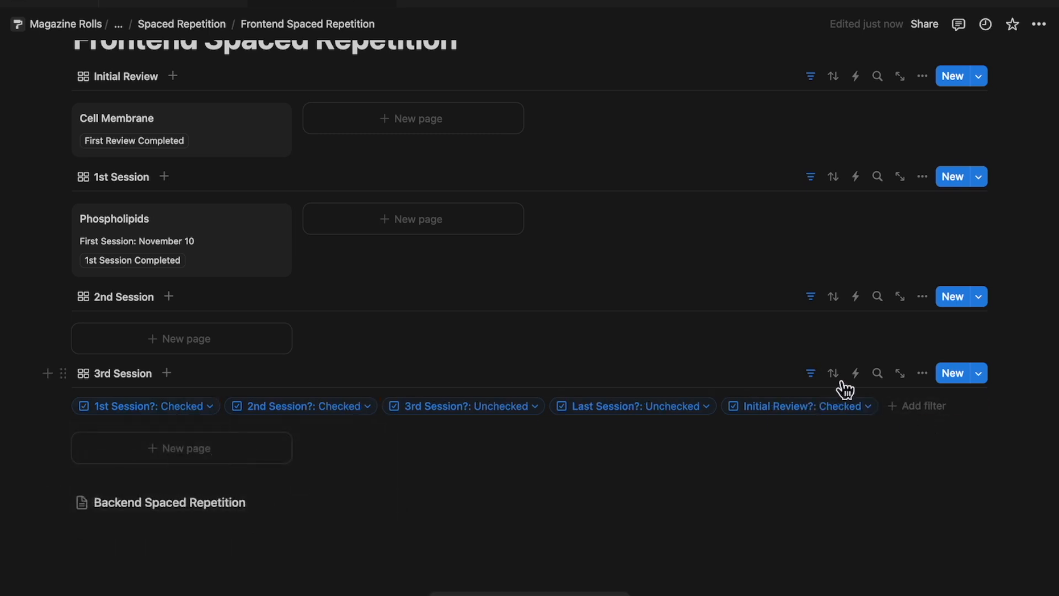
{"action": "left_click", "coordinate": [810, 373]}
Add the concept pages Viruses, Chromatography and Food Chain to the Initial Review gallery.
{"action": "left_click", "coordinate": [462, 243]}
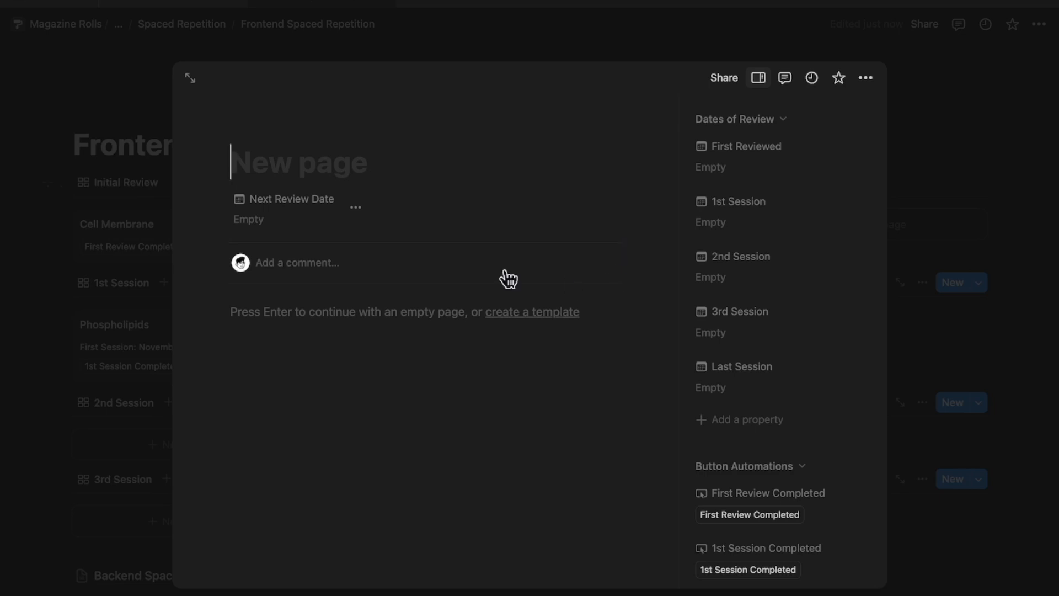
{"action": "type", "text": "Chromatography"}
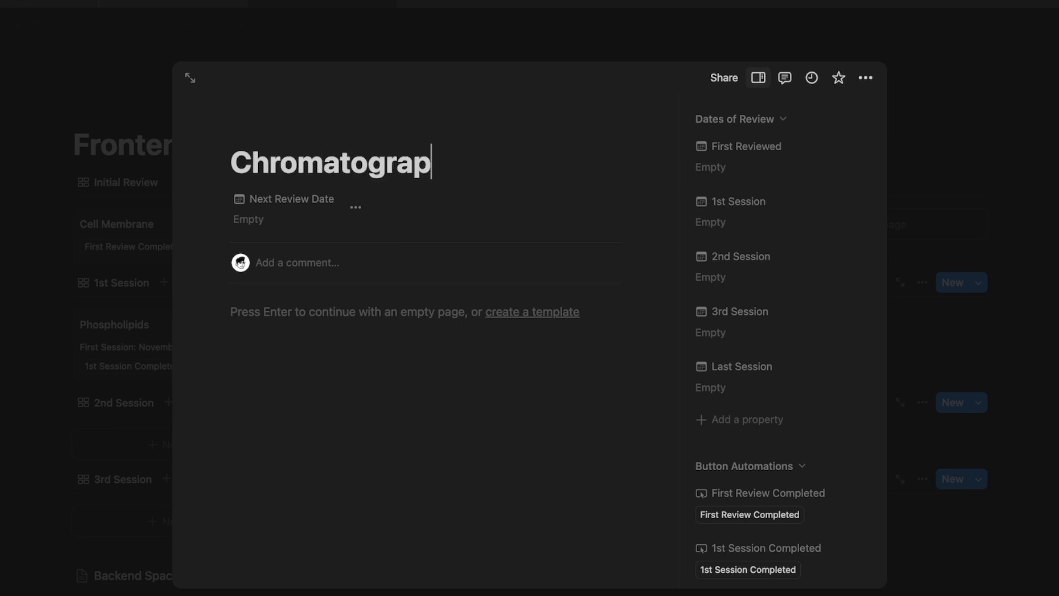
{"action": "left_click", "coordinate": [926, 130]}
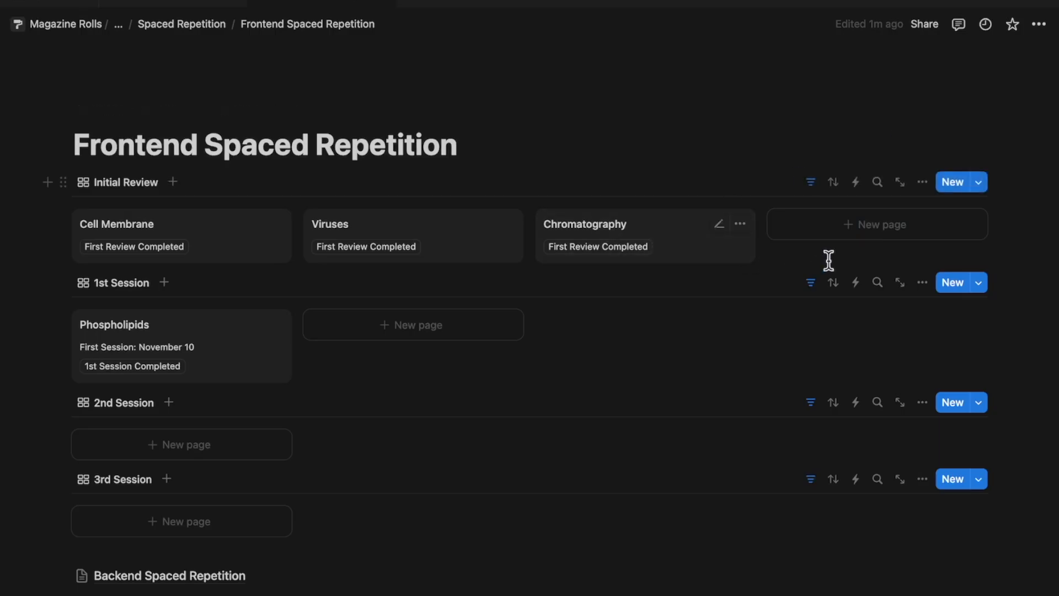
{"action": "left_click", "coordinate": [832, 245]}
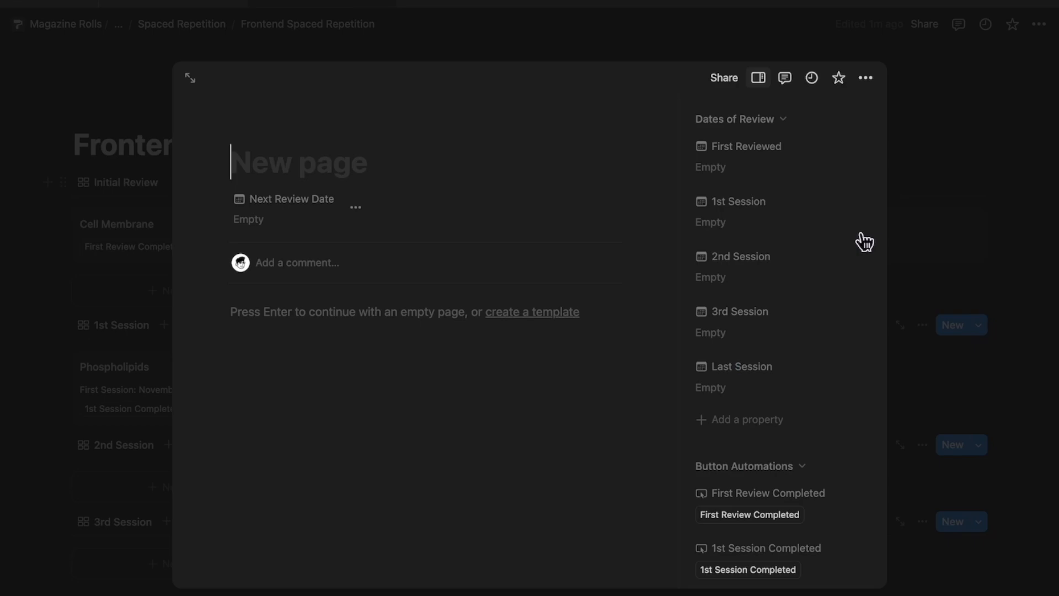
{"action": "key", "text": "Escape"}
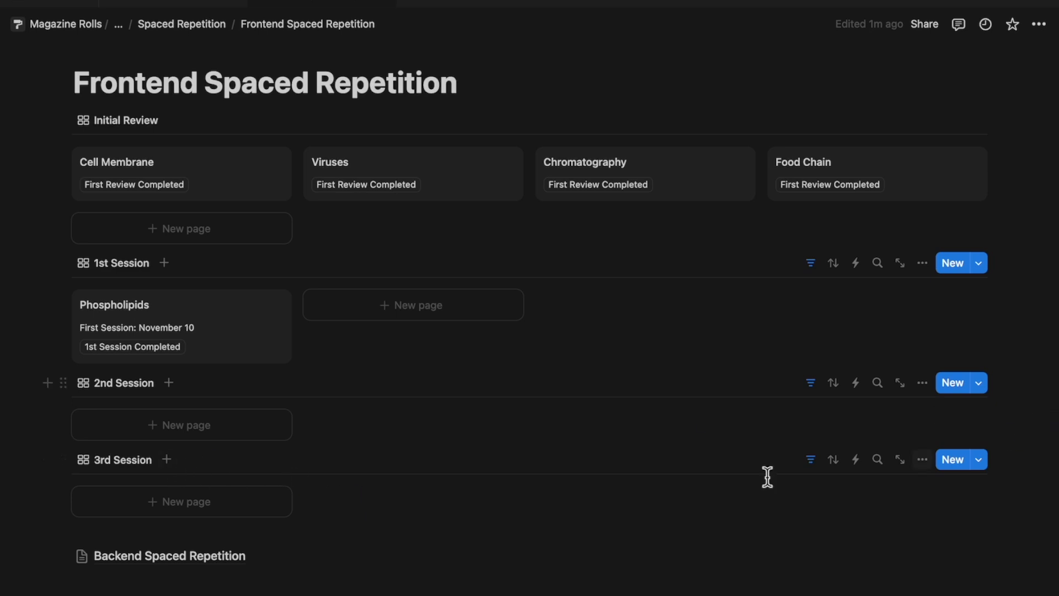
Mark the 1st and 2nd sessions of Phospholipids as completed with its card buttons.
{"action": "left_click", "coordinate": [64, 461]}
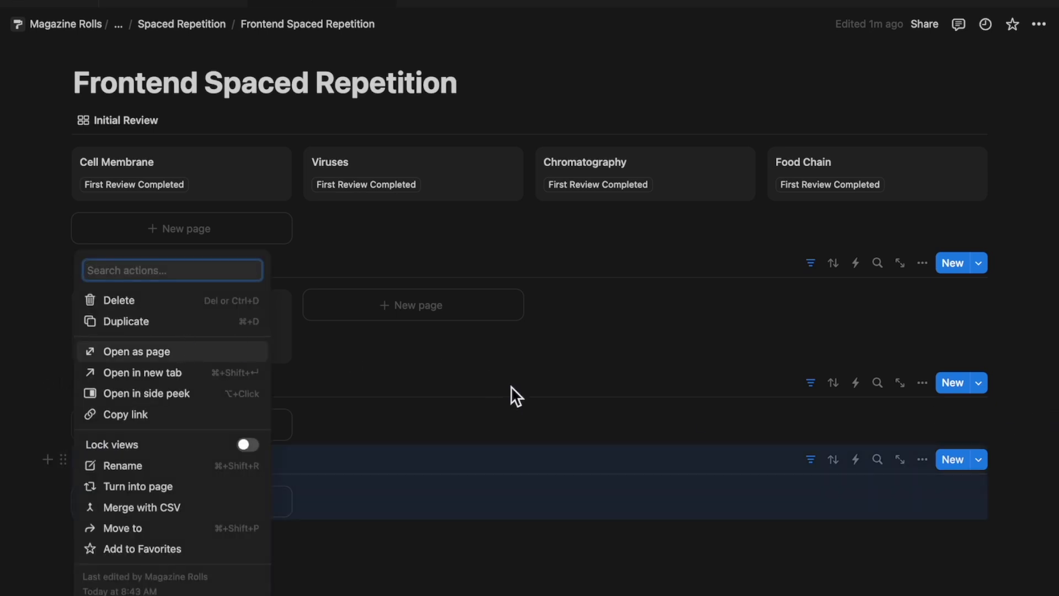
{"action": "key", "text": "Escape"}
{"action": "left_click", "coordinate": [137, 345]}
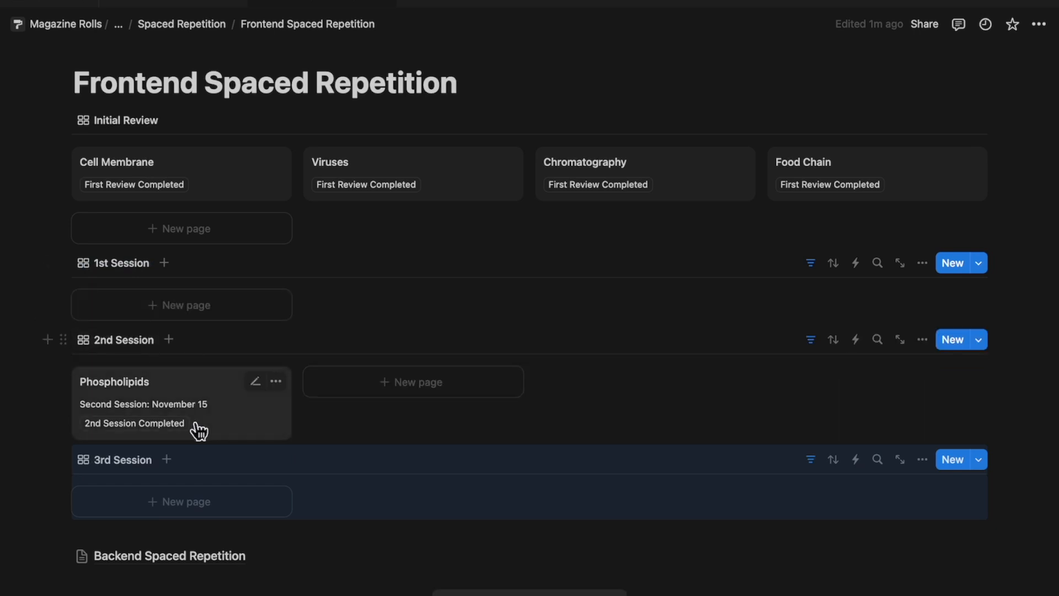
{"action": "left_click", "coordinate": [162, 430]}
{"action": "scroll", "coordinate": [164, 435], "scroll_direction": "down", "scroll_amount": 3}
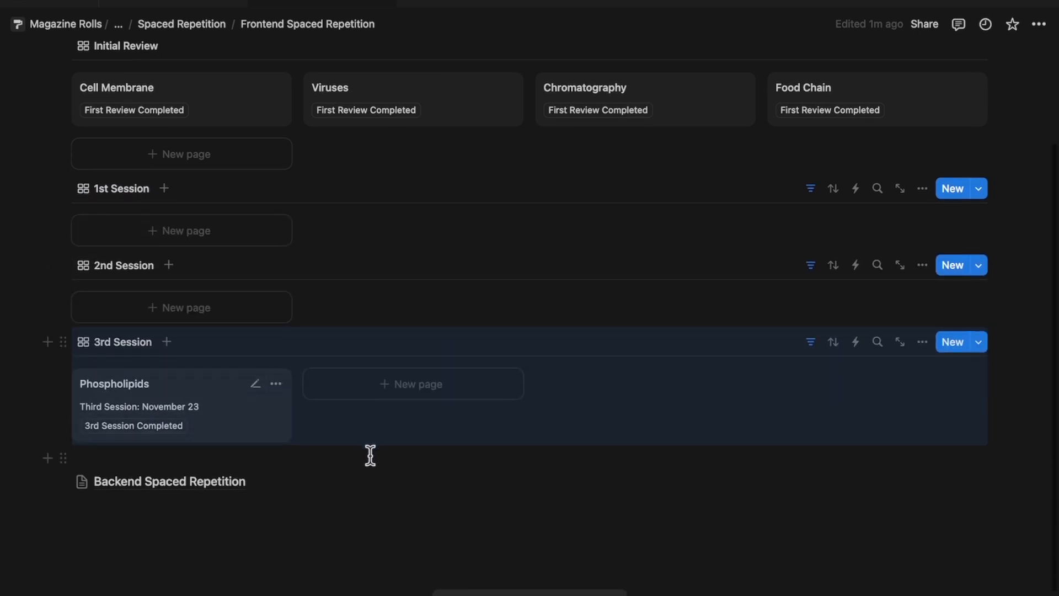
{"action": "left_click", "coordinate": [1030, 343]}
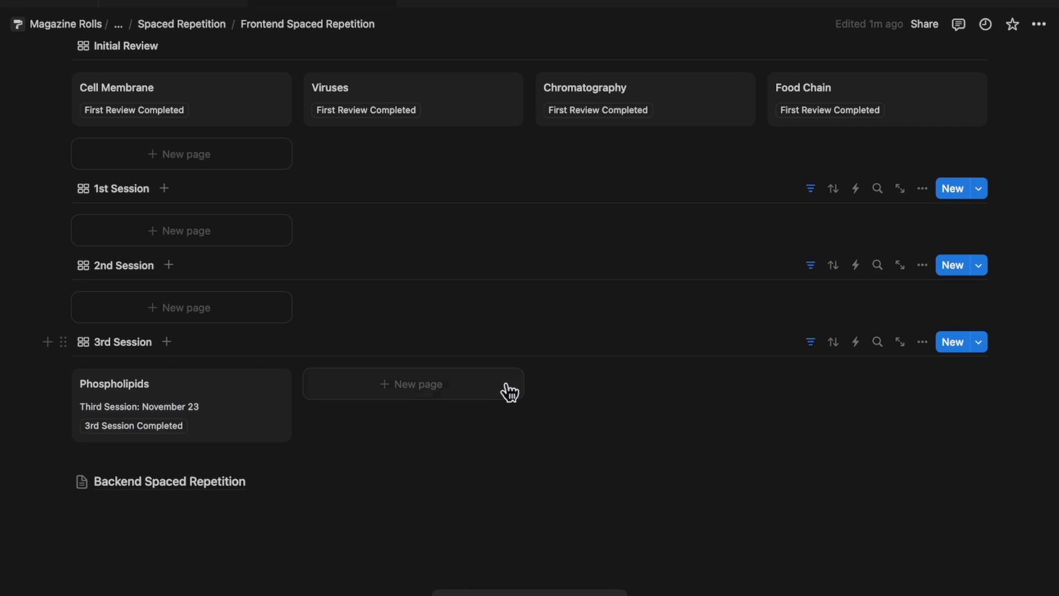
Duplicate the 3rd Session gallery and rename the copy Last Session.
{"action": "left_click", "coordinate": [63, 341]}
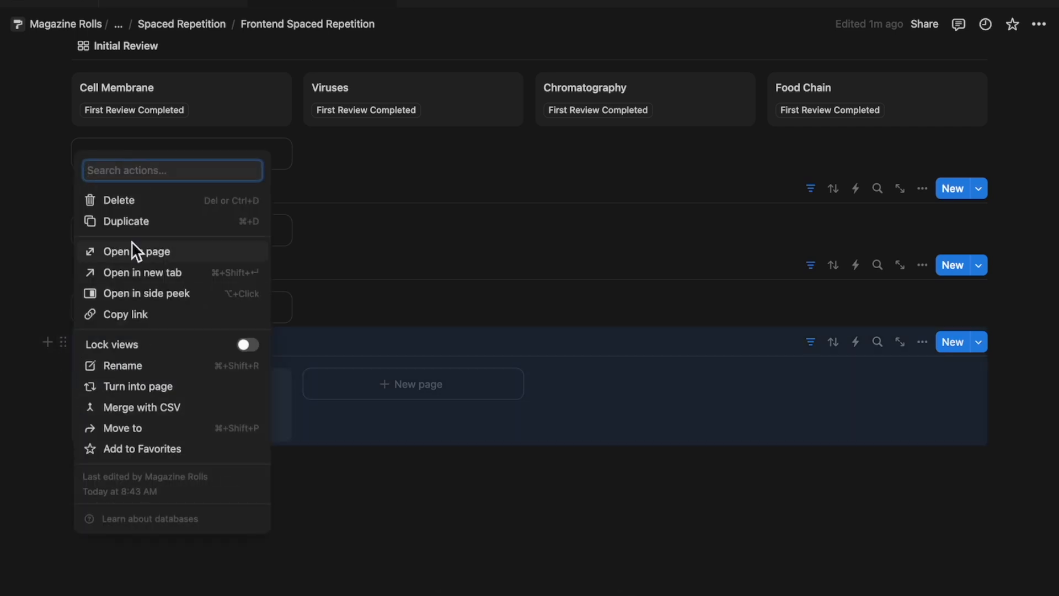
{"action": "left_click", "coordinate": [158, 223]}
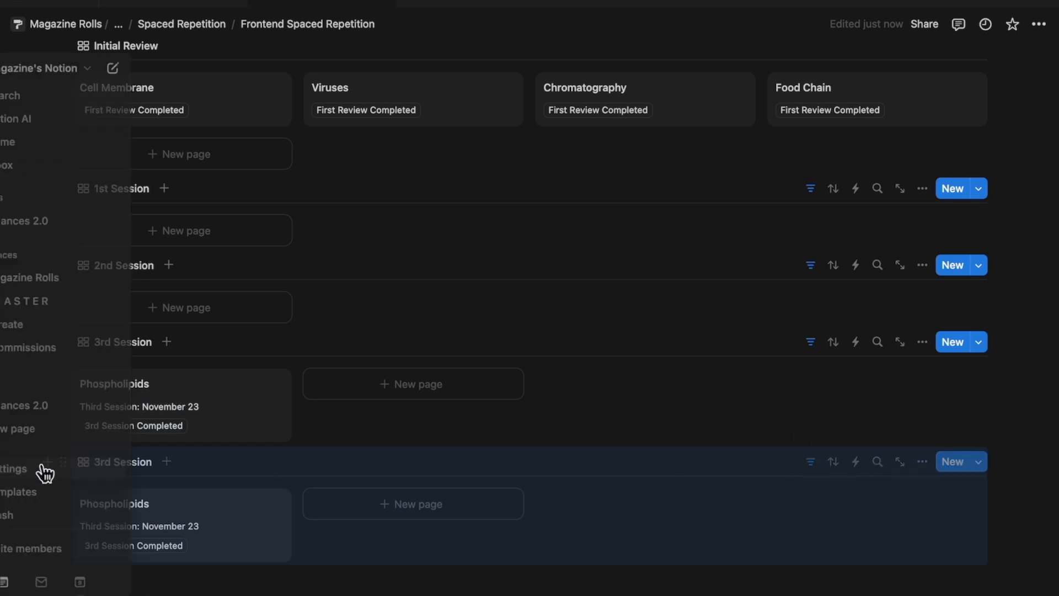
{"action": "left_click", "coordinate": [136, 470]}
{"action": "left_click", "coordinate": [173, 488]}
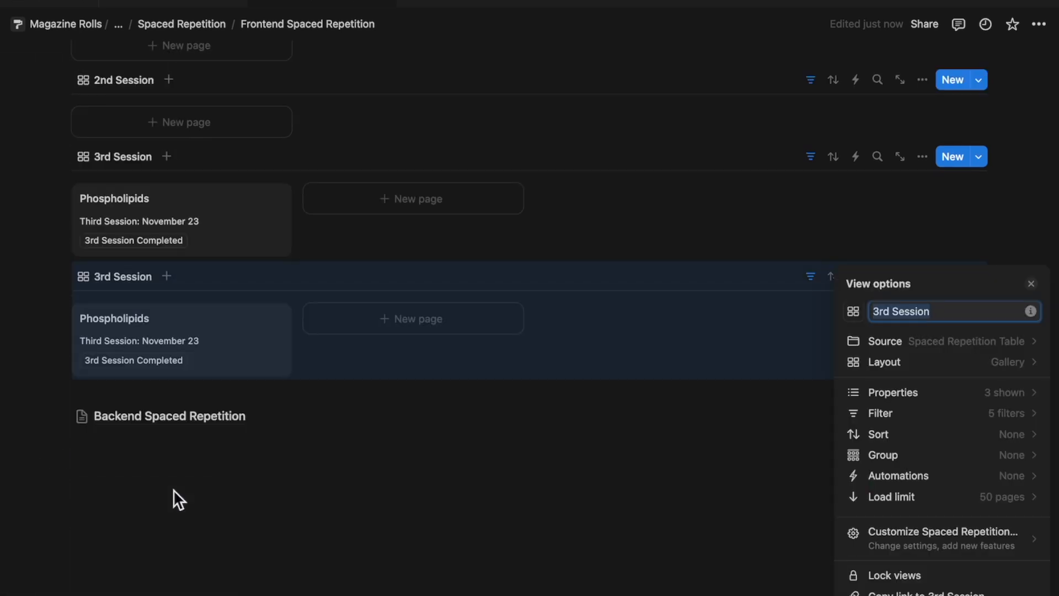
{"action": "type", "text": "K"}
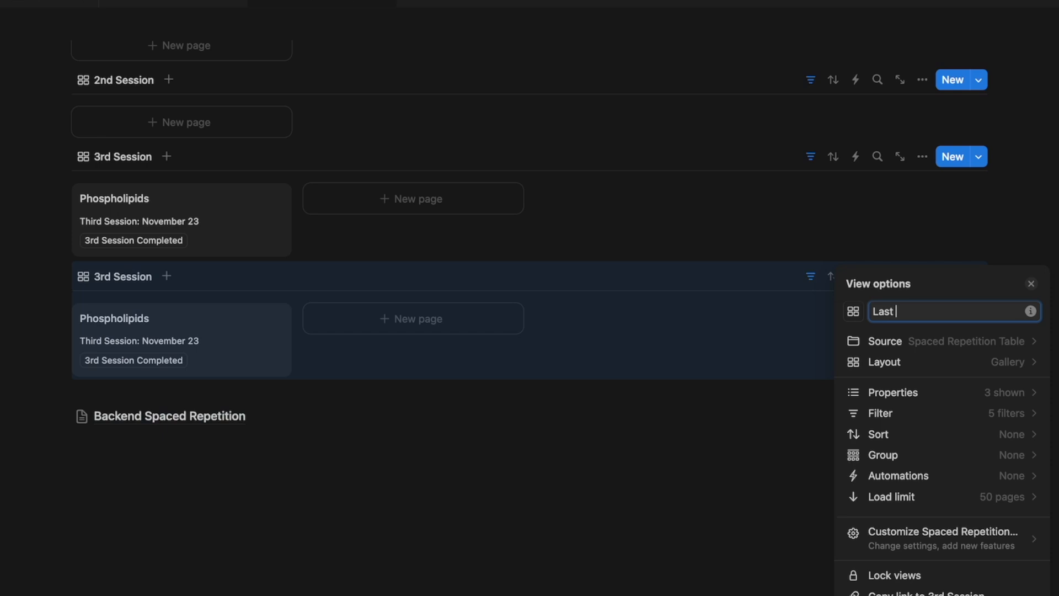
{"action": "type", "text": "ast Session"}
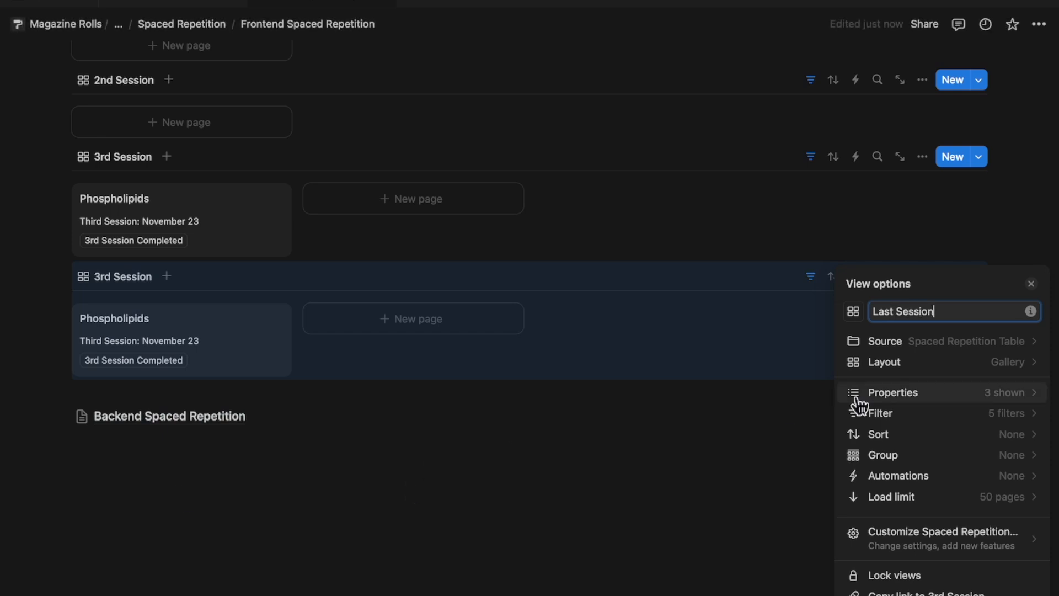
Replace the 3rd Session Completed property with Last Session Completed on the Last Session gallery's cards.
{"action": "left_click", "coordinate": [947, 394]}
{"action": "left_click", "coordinate": [1026, 267]}
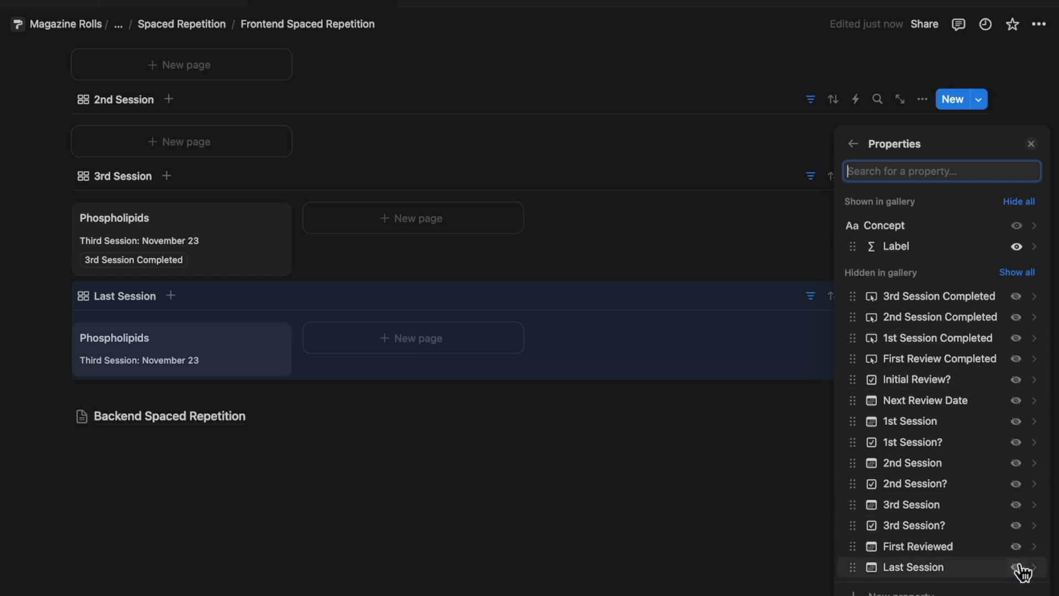
{"action": "scroll", "coordinate": [1014, 562], "scroll_direction": "down", "scroll_amount": 2}
{"action": "scroll", "coordinate": [1014, 561], "scroll_direction": "down", "scroll_amount": 1}
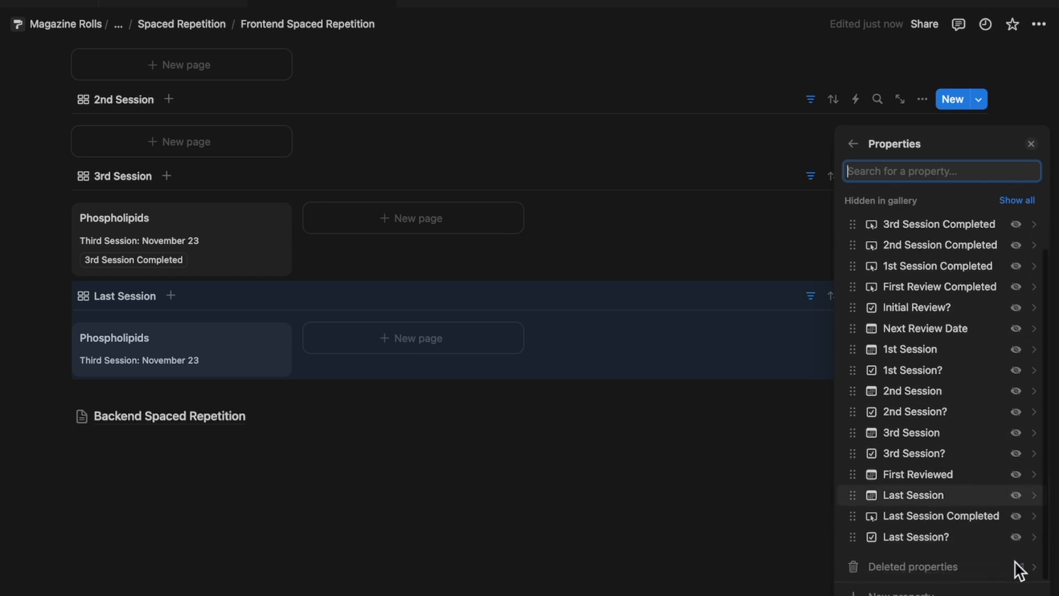
{"action": "left_click", "coordinate": [1015, 517]}
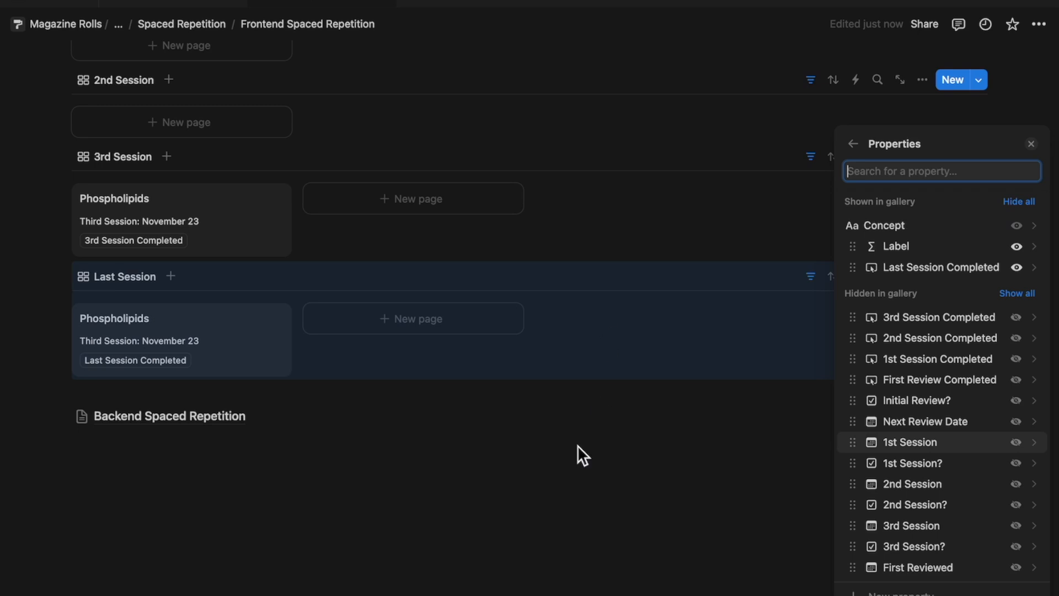
{"action": "left_click", "coordinate": [573, 458]}
{"action": "left_click", "coordinate": [305, 530]}
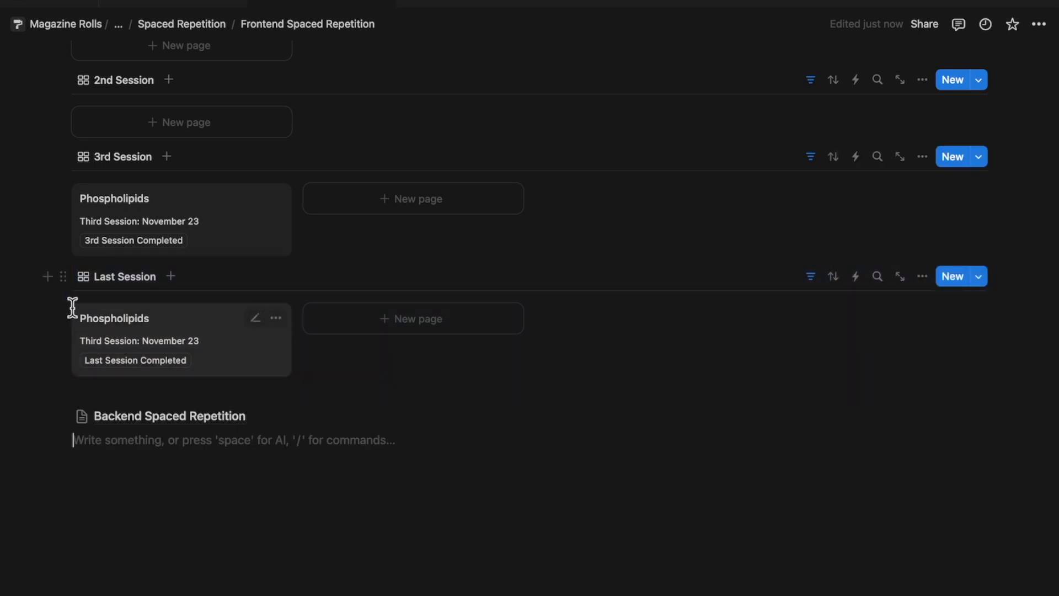
Set the Last Session gallery's 3rd Session? filter to Checked, save it for everyone and collapse the filter bar.
{"action": "left_click", "coordinate": [811, 278]}
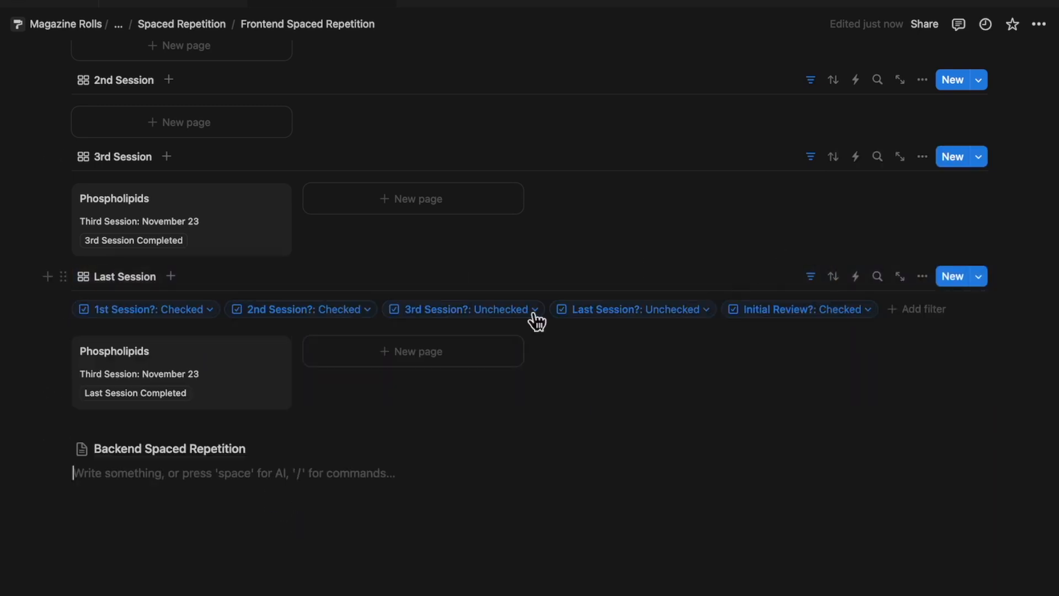
{"action": "left_click", "coordinate": [529, 312]}
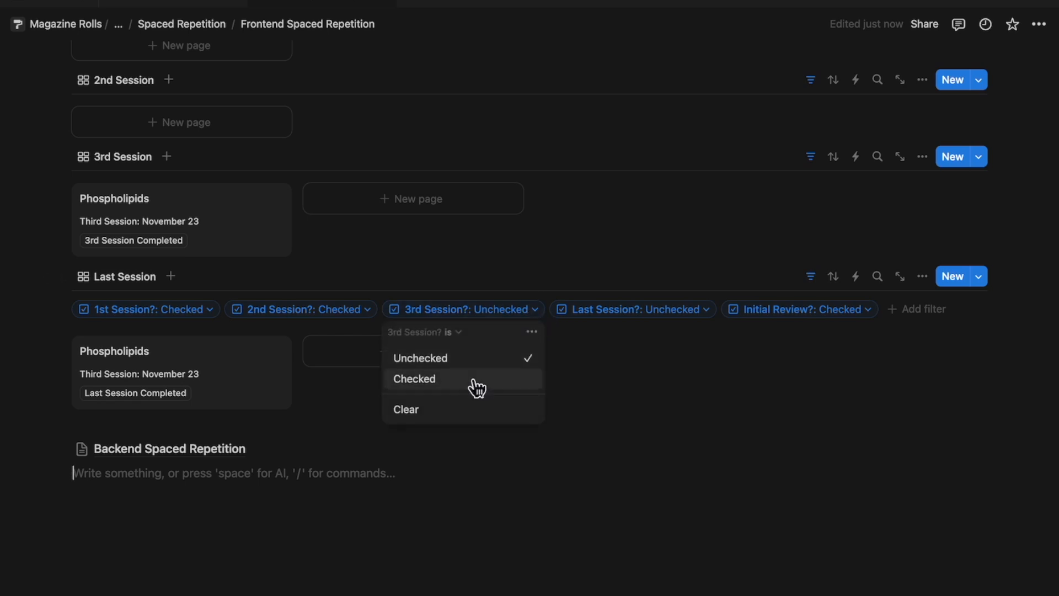
{"action": "left_click", "coordinate": [475, 380]}
{"action": "left_click", "coordinate": [922, 318]}
{"action": "left_click", "coordinate": [813, 288]}
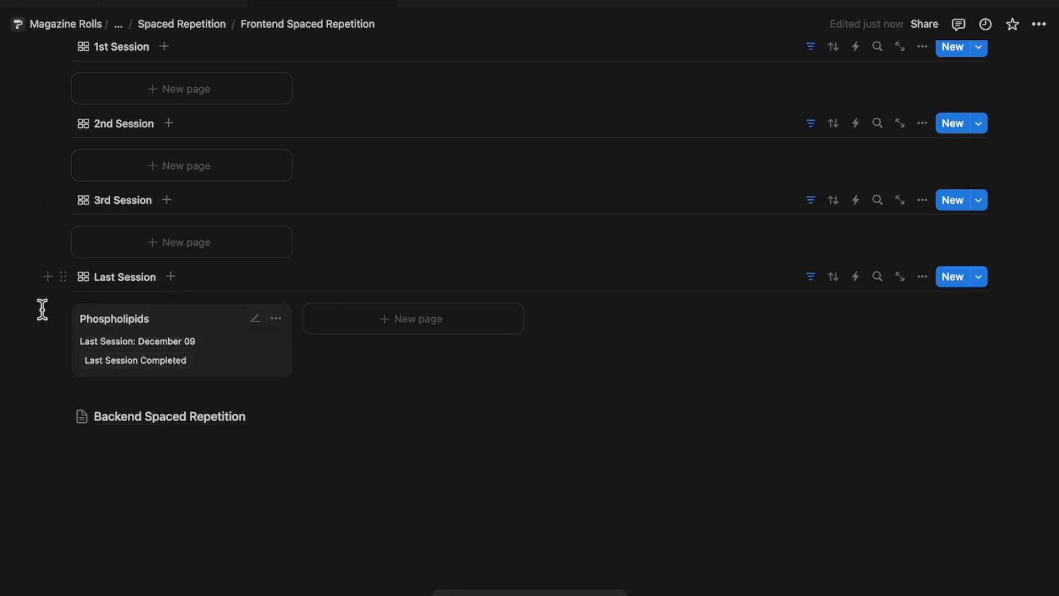
Duplicate the Last Session gallery and set the copy's Last Session? filter to Checked, saved for everyone.
{"action": "left_click", "coordinate": [63, 278]}
{"action": "left_click", "coordinate": [168, 157]}
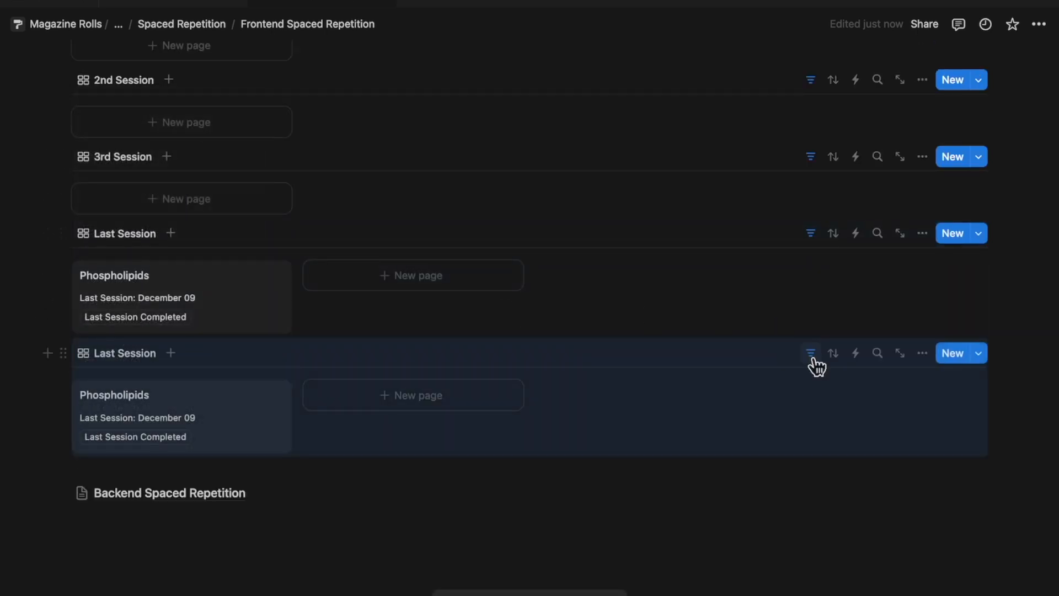
{"action": "left_click", "coordinate": [810, 353]}
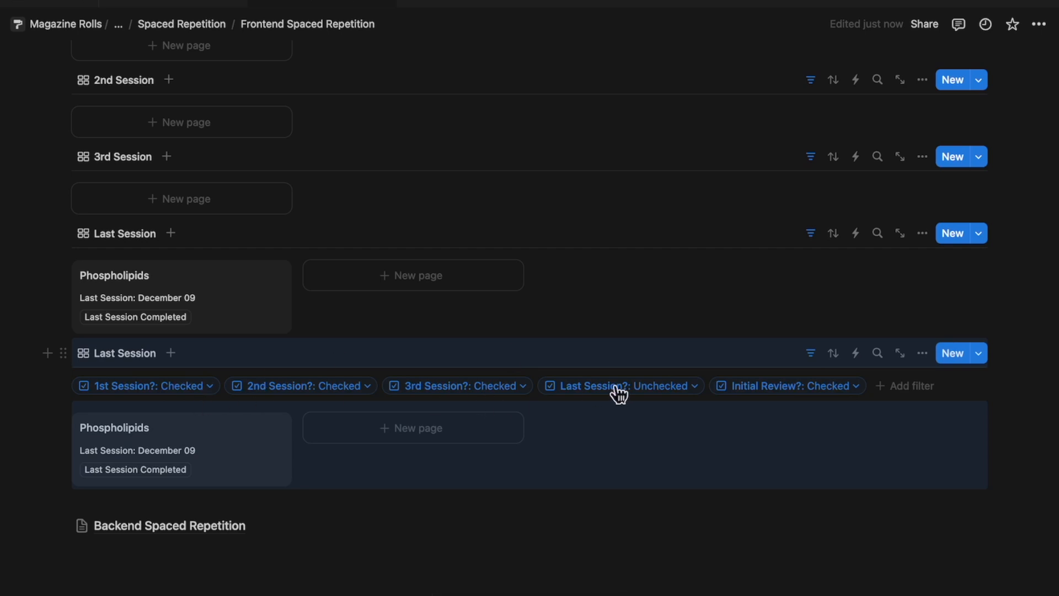
{"action": "left_click", "coordinate": [601, 399]}
{"action": "left_click", "coordinate": [603, 460]}
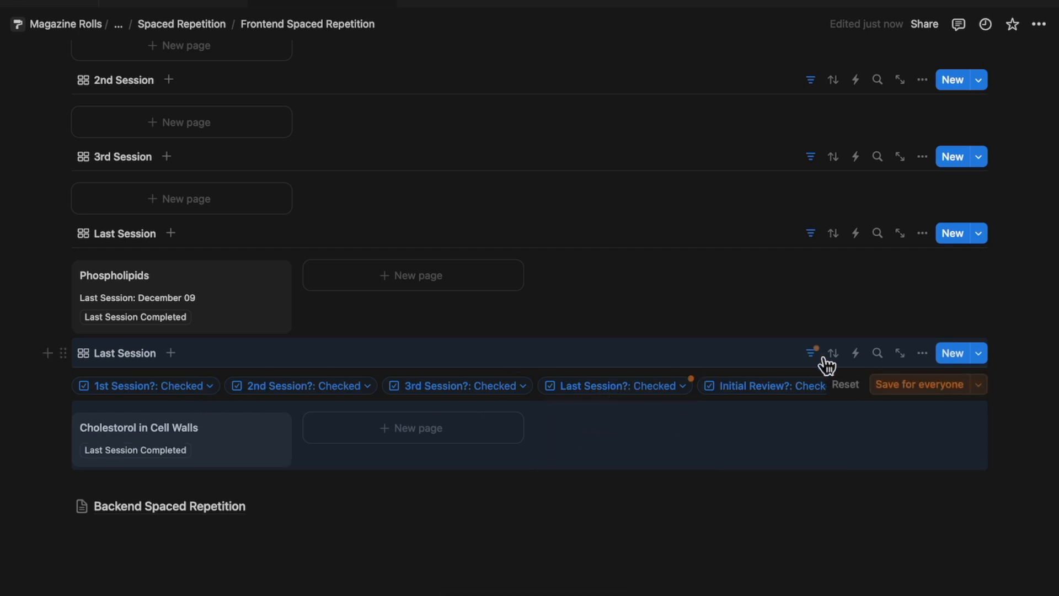
{"action": "left_click", "coordinate": [899, 389]}
{"action": "left_click", "coordinate": [812, 355]}
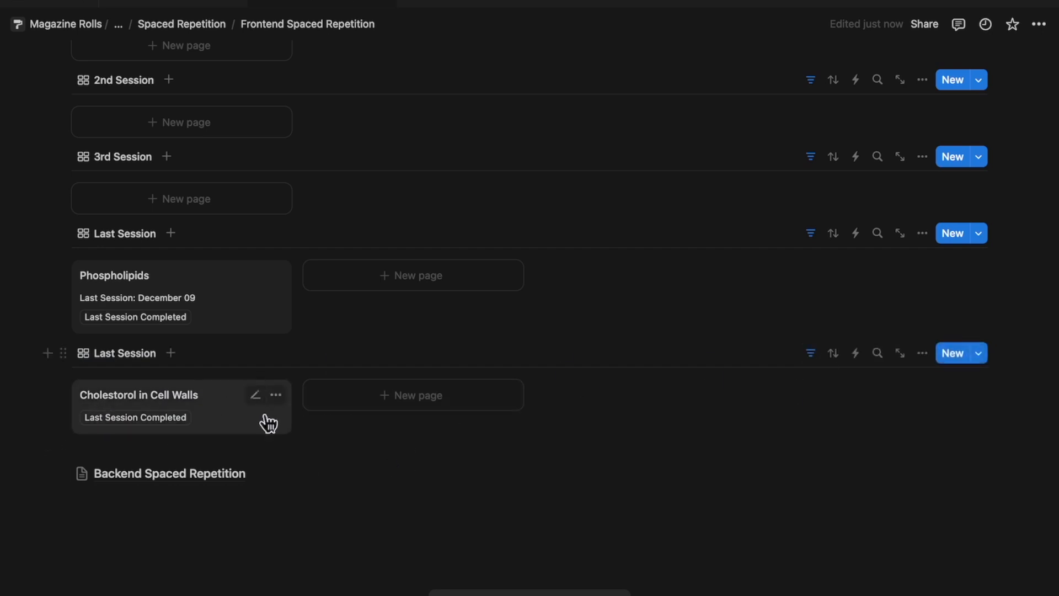
From the Phospholipids page, edit the Label formula so the Last Session date shows its day without a leading zero.
{"action": "scroll", "coordinate": [268, 423], "scroll_direction": "up", "scroll_amount": 5}
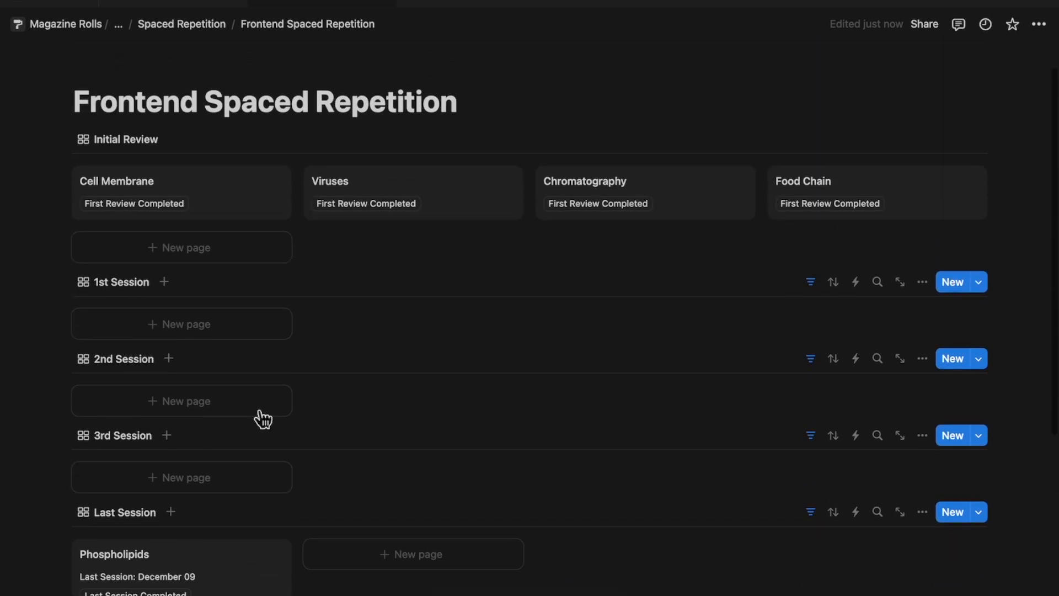
{"action": "scroll", "coordinate": [263, 419], "scroll_direction": "down", "scroll_amount": 2}
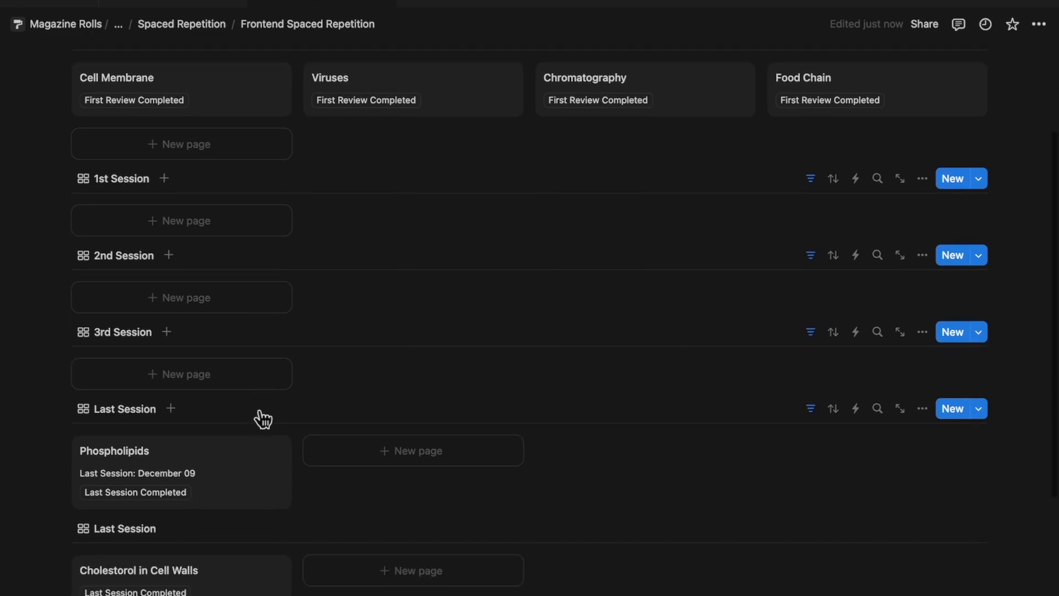
{"action": "left_click", "coordinate": [245, 481]}
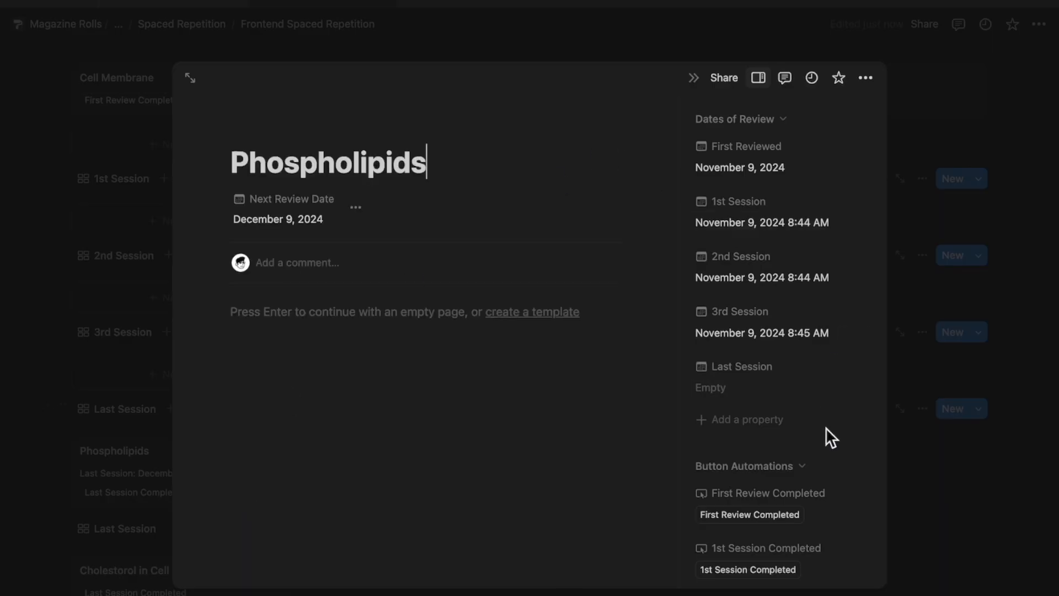
{"action": "scroll", "coordinate": [831, 438], "scroll_direction": "down", "scroll_amount": 10}
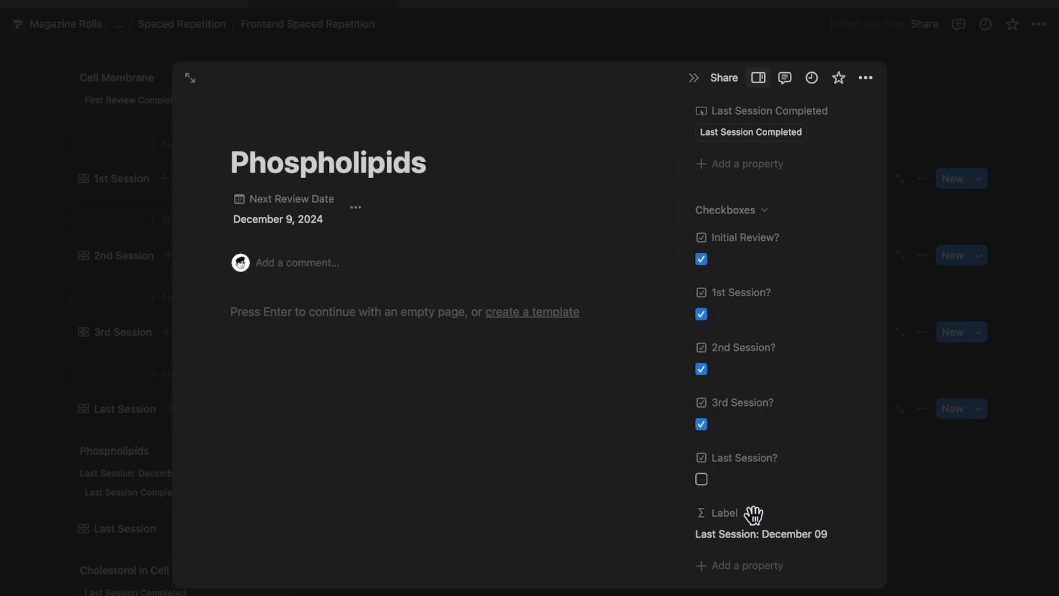
{"action": "left_click", "coordinate": [725, 515]}
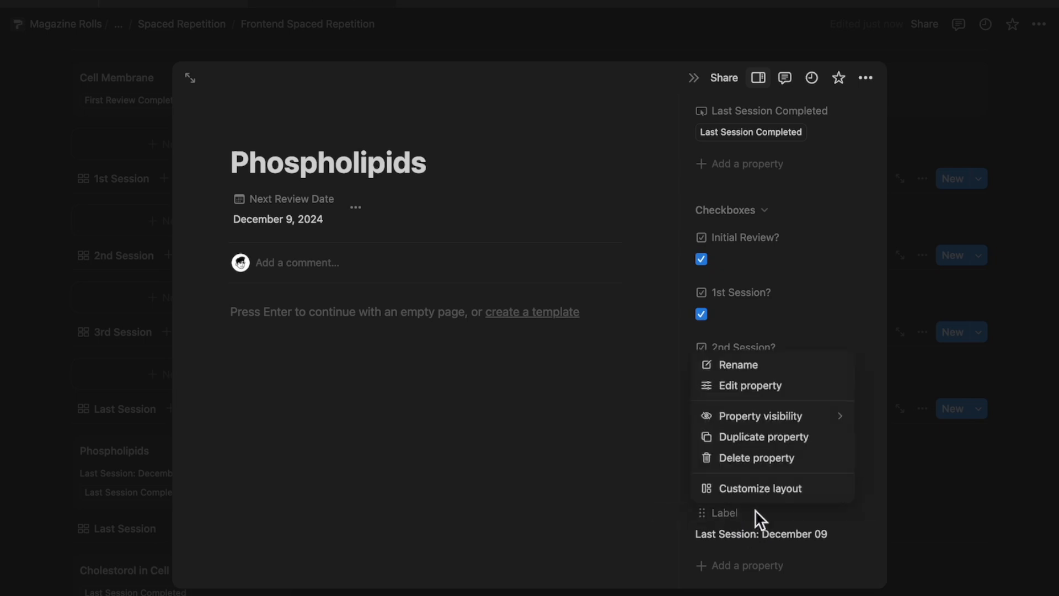
{"action": "left_click", "coordinate": [954, 573]}
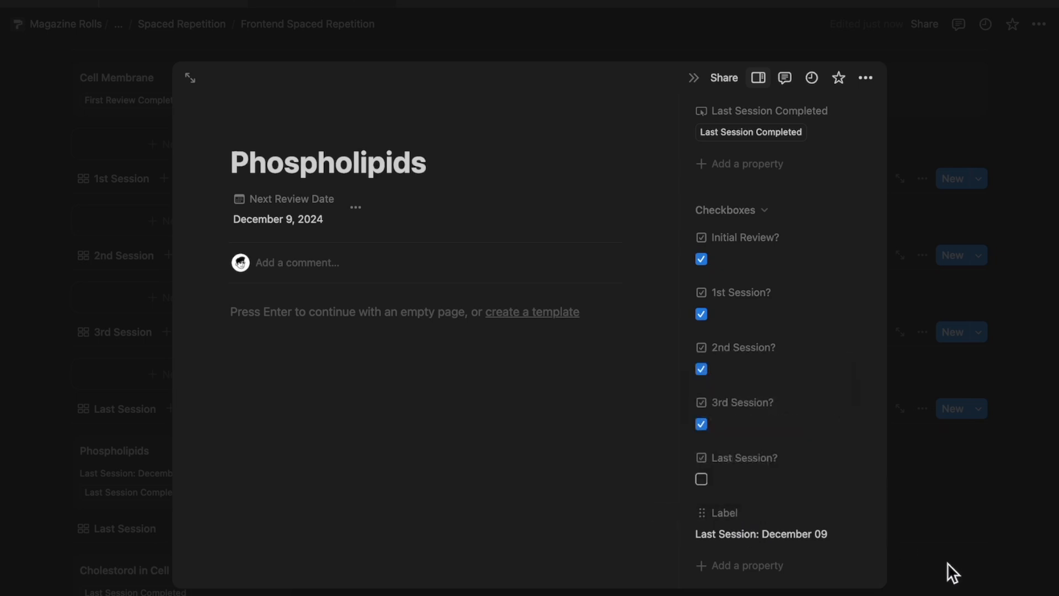
{"action": "left_click", "coordinate": [766, 535]}
{"action": "key", "text": "BackSpace"}
{"action": "left_click", "coordinate": [1021, 222]}
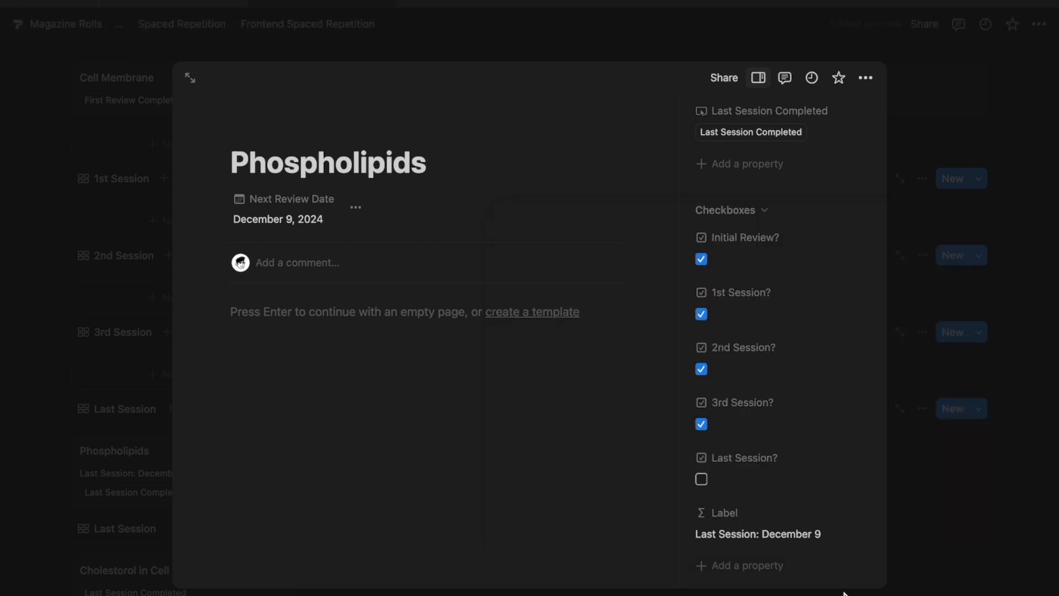
{"action": "left_click", "coordinate": [962, 547]}
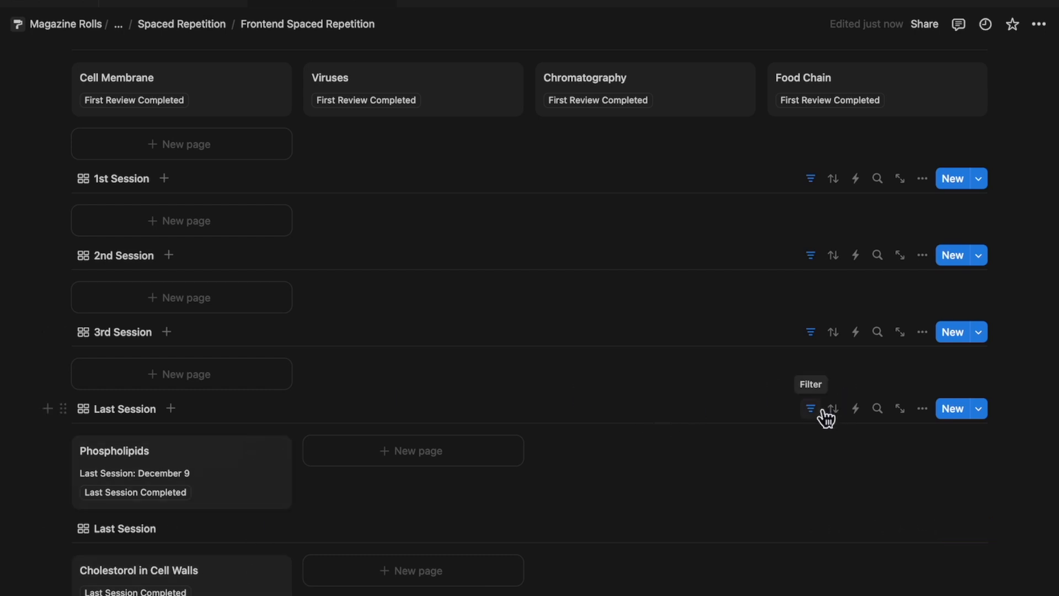
In the Last Session gallery holding Phospholipids, hide Label and show Next Review Date above the Last Session Completed button.
{"action": "left_click", "coordinate": [922, 409]}
{"action": "left_click", "coordinate": [946, 325]}
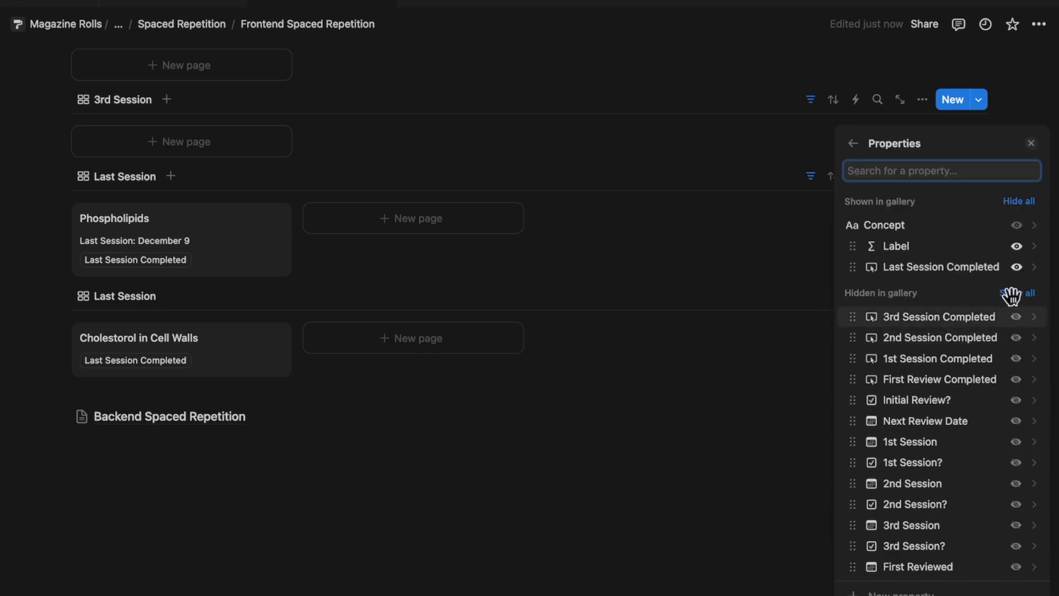
{"action": "left_click", "coordinate": [1016, 250]}
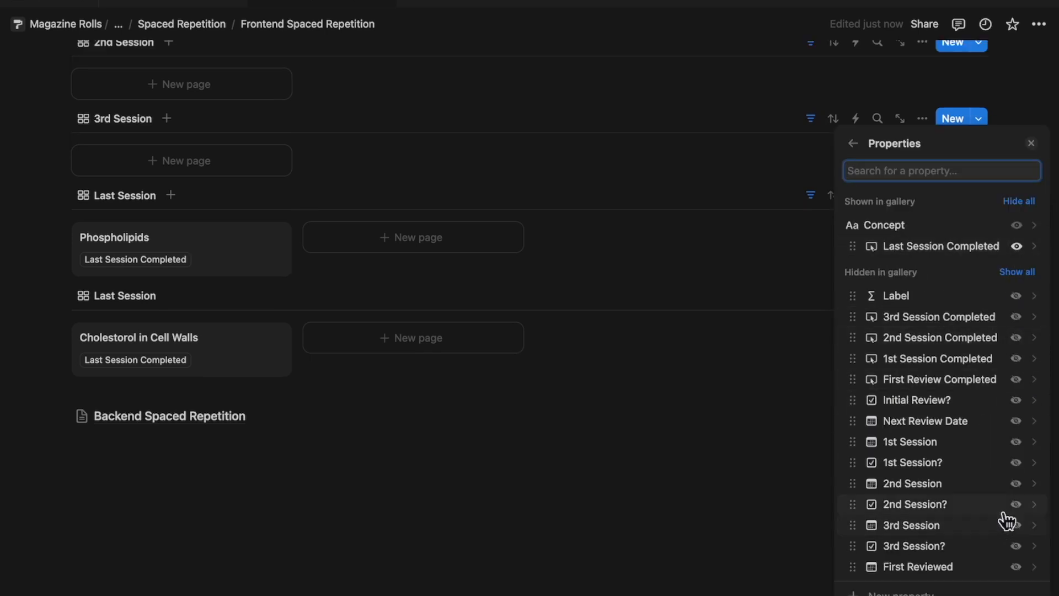
{"action": "left_click", "coordinate": [1016, 421]}
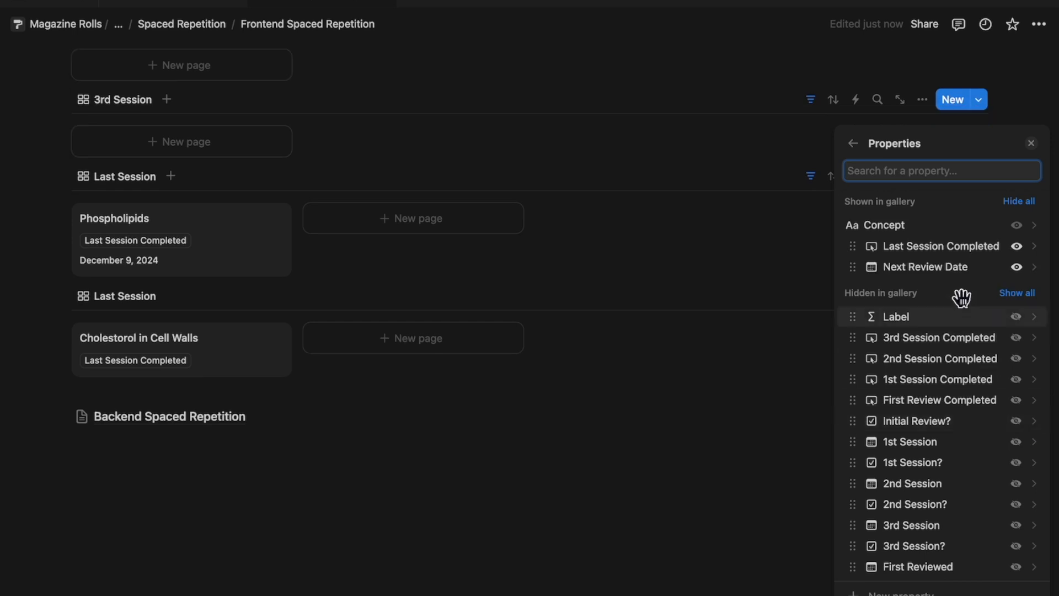
{"action": "left_click_drag", "start_coordinate": [957, 276], "coordinate": [957, 255]}
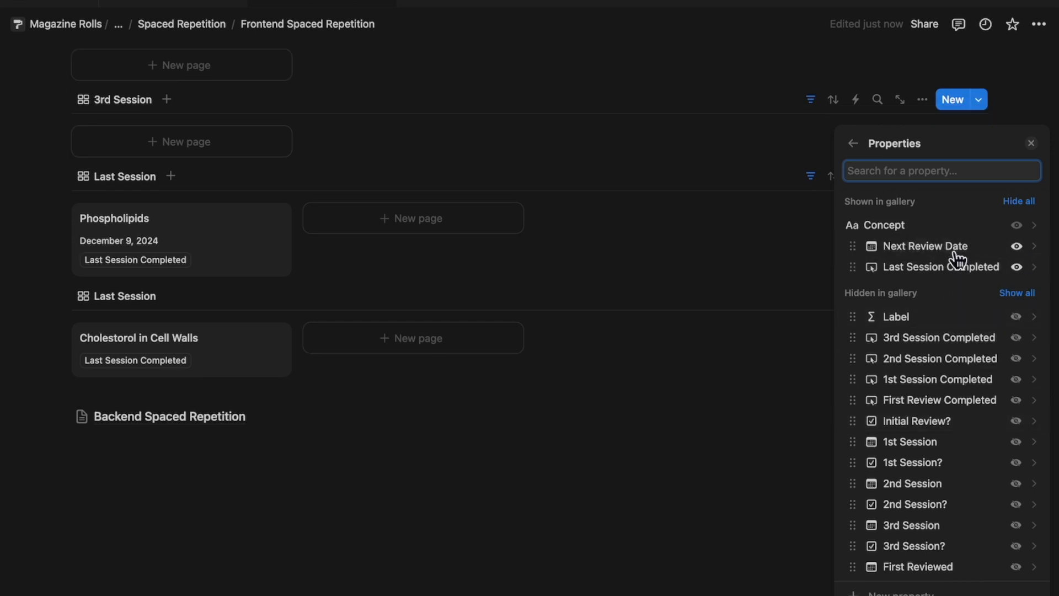
{"action": "left_click", "coordinate": [256, 356]}
Use the card buttons to advance Viruses to the 3rd Session, Chromatography to the 2nd Session and Food Chain to the 1st Session.
{"action": "scroll", "coordinate": [223, 353], "scroll_direction": "up", "scroll_amount": 2}
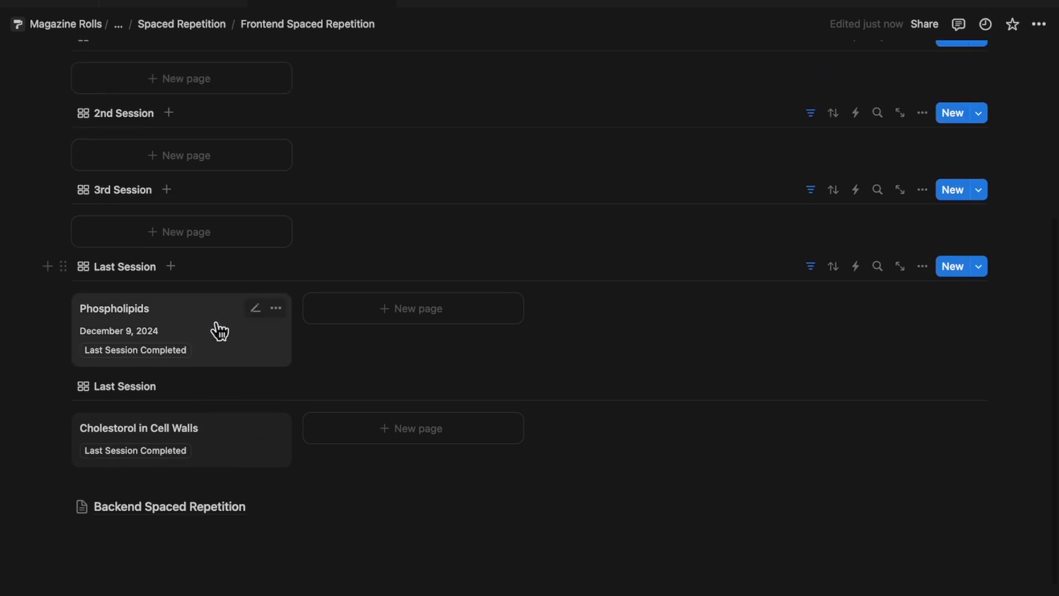
{"action": "scroll", "coordinate": [792, 306], "scroll_direction": "up", "scroll_amount": 1}
{"action": "scroll", "coordinate": [792, 306], "scroll_direction": "up", "scroll_amount": 3}
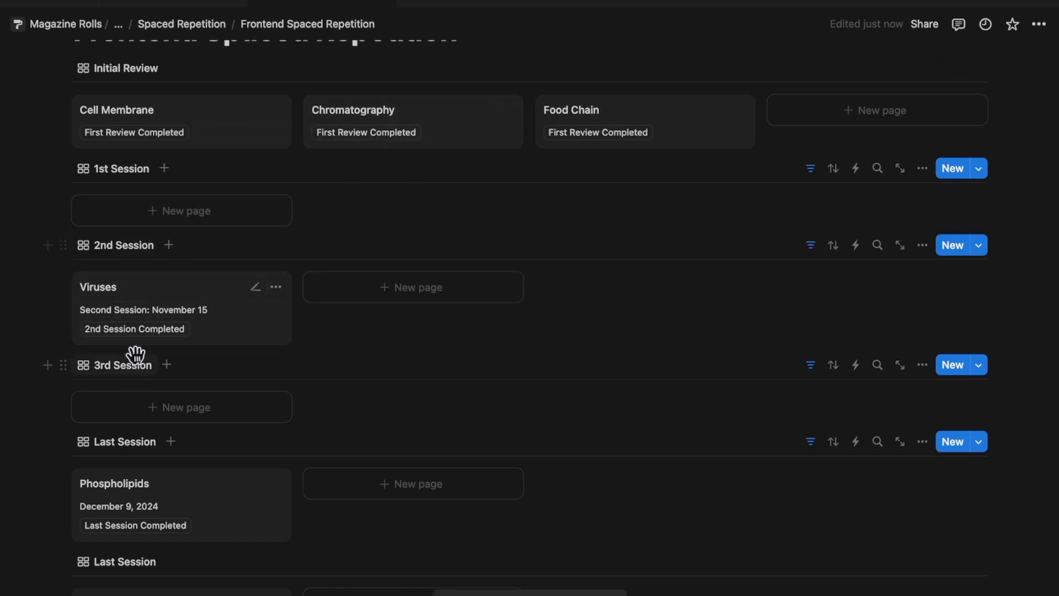
{"action": "scroll", "coordinate": [312, 337], "scroll_direction": "up", "scroll_amount": 2}
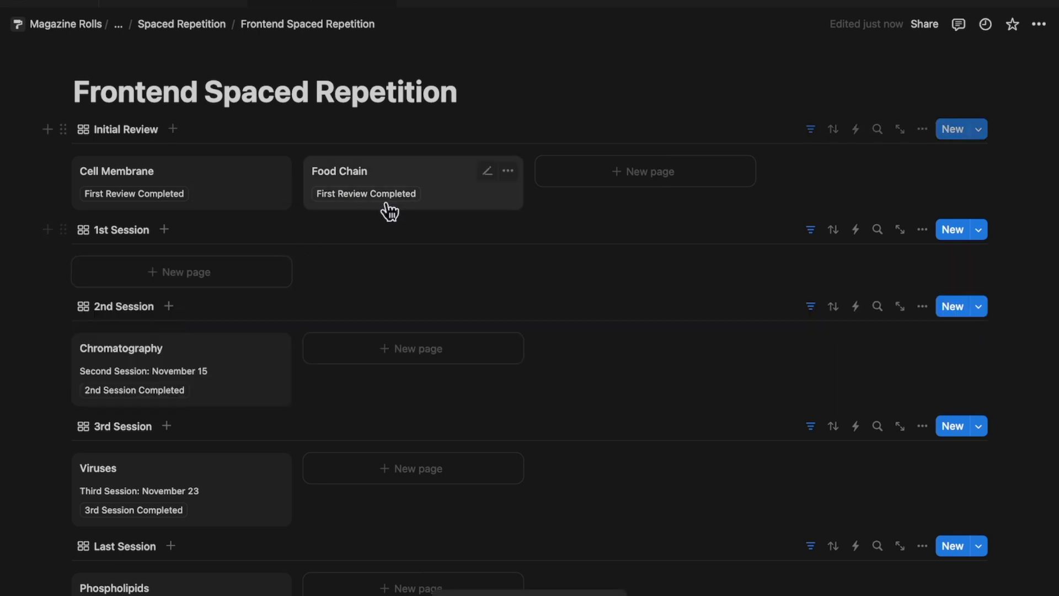
{"action": "scroll", "coordinate": [362, 116], "scroll_direction": "down", "scroll_amount": 6}
{"action": "scroll", "coordinate": [365, 122], "scroll_direction": "up", "scroll_amount": 5}
{"action": "scroll", "coordinate": [362, 116], "scroll_direction": "down", "scroll_amount": 1}
{"action": "scroll", "coordinate": [362, 115], "scroll_direction": "up", "scroll_amount": 3}
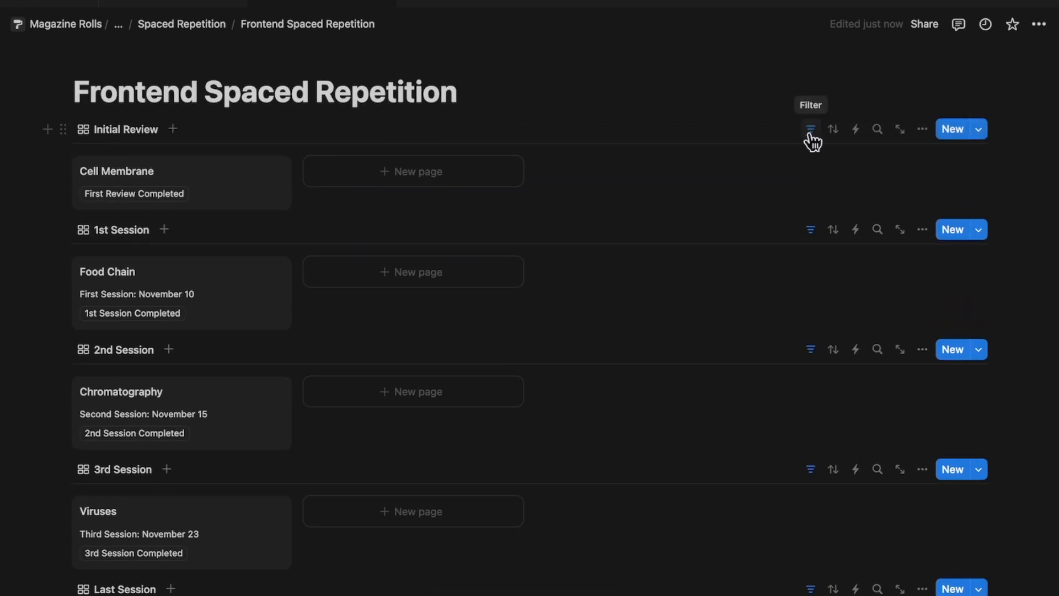
{"action": "scroll", "coordinate": [922, 440], "scroll_direction": "down", "scroll_amount": 5}
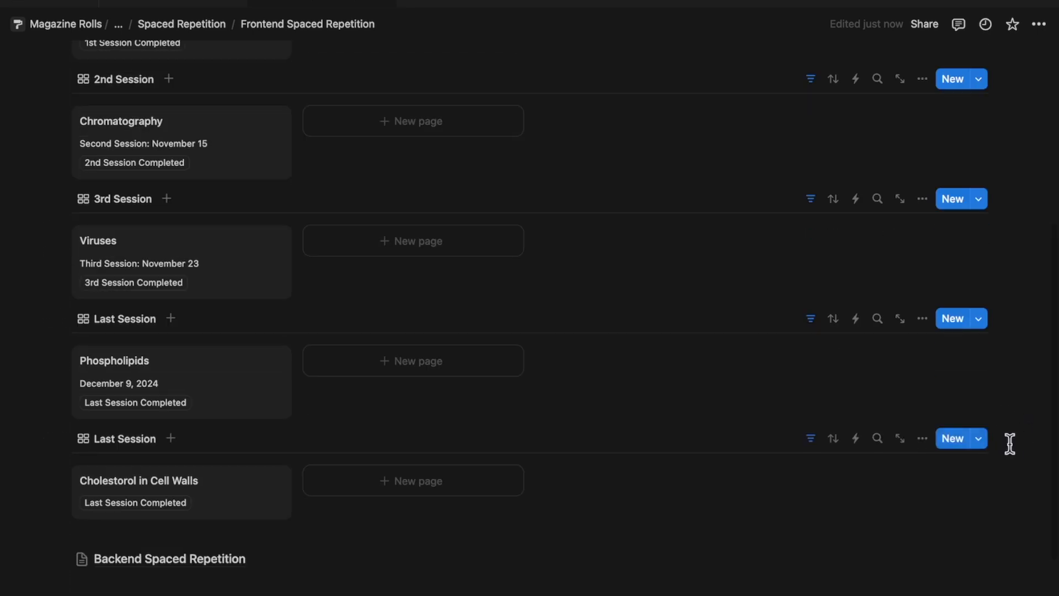
{"action": "scroll", "coordinate": [871, 474], "scroll_direction": "up", "scroll_amount": 6}
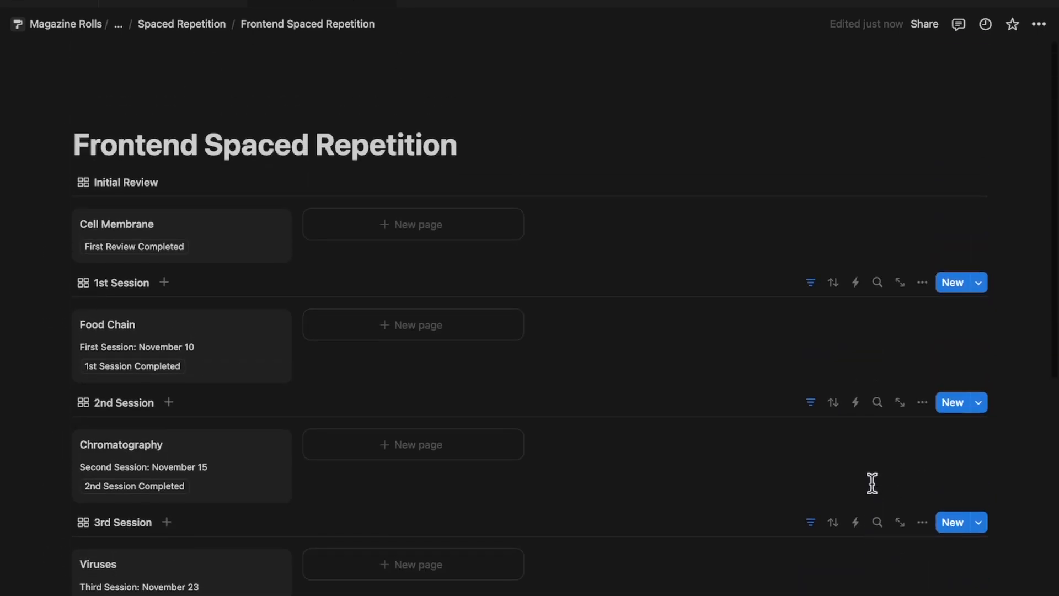